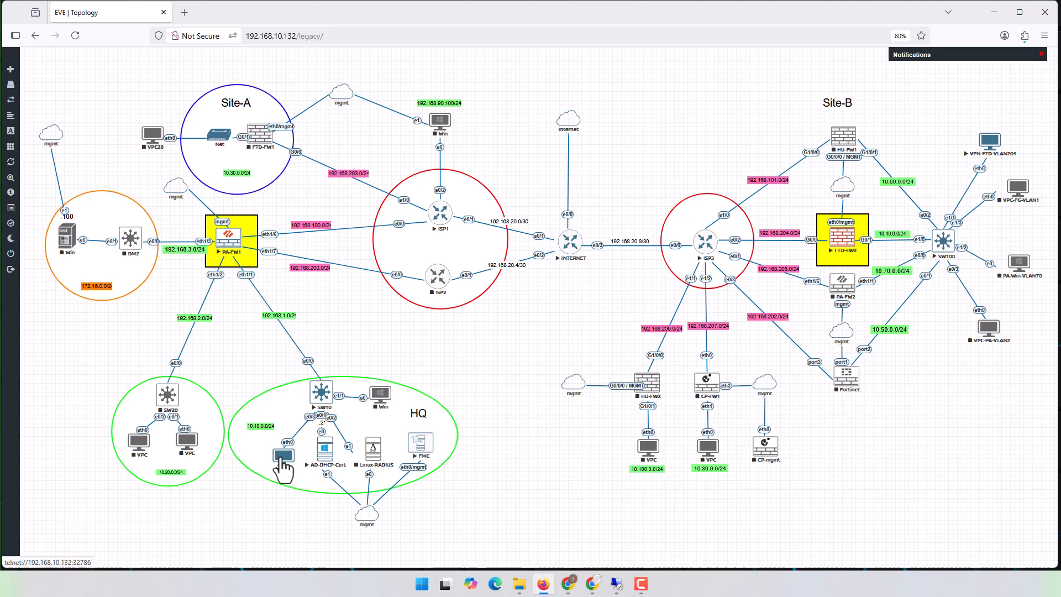
- Open the console of the VPC in the HQ site and ping 10.40.0.12
click(281, 458)
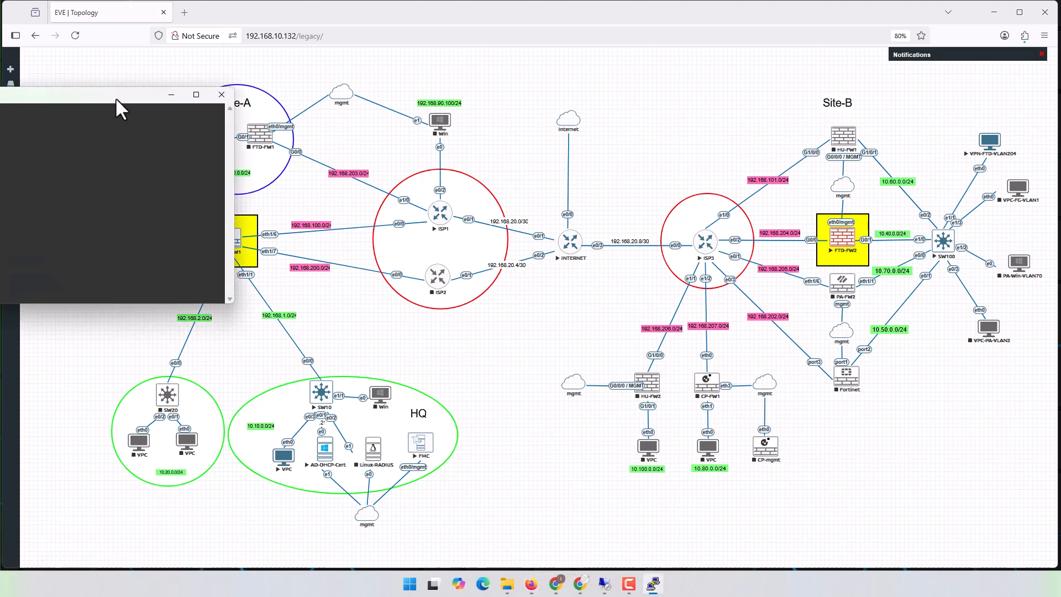
drag(113, 97, 495, 291)
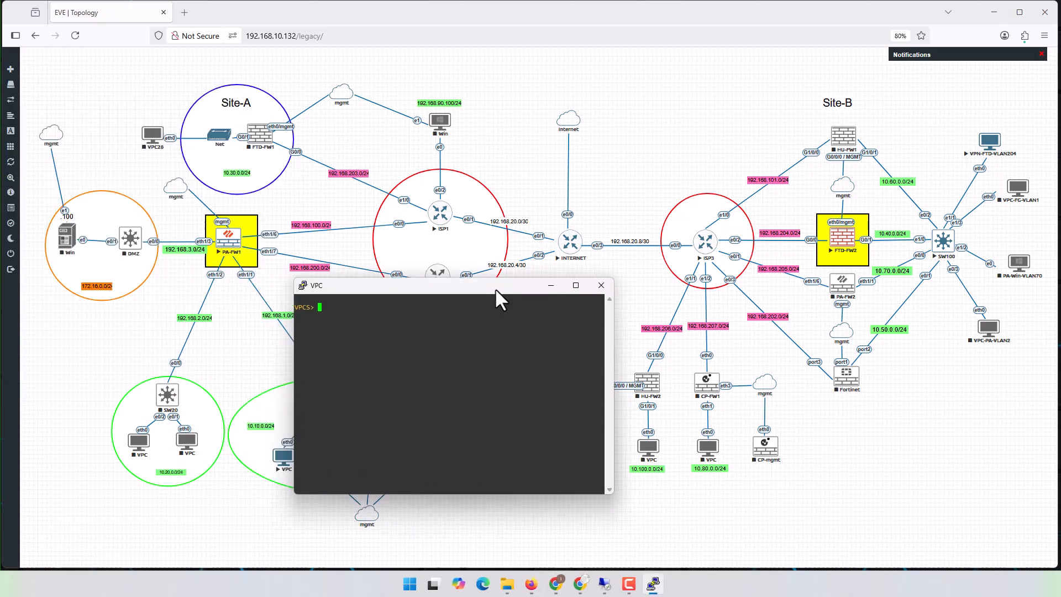
text(ping 10.40.0.12)
key(Return)
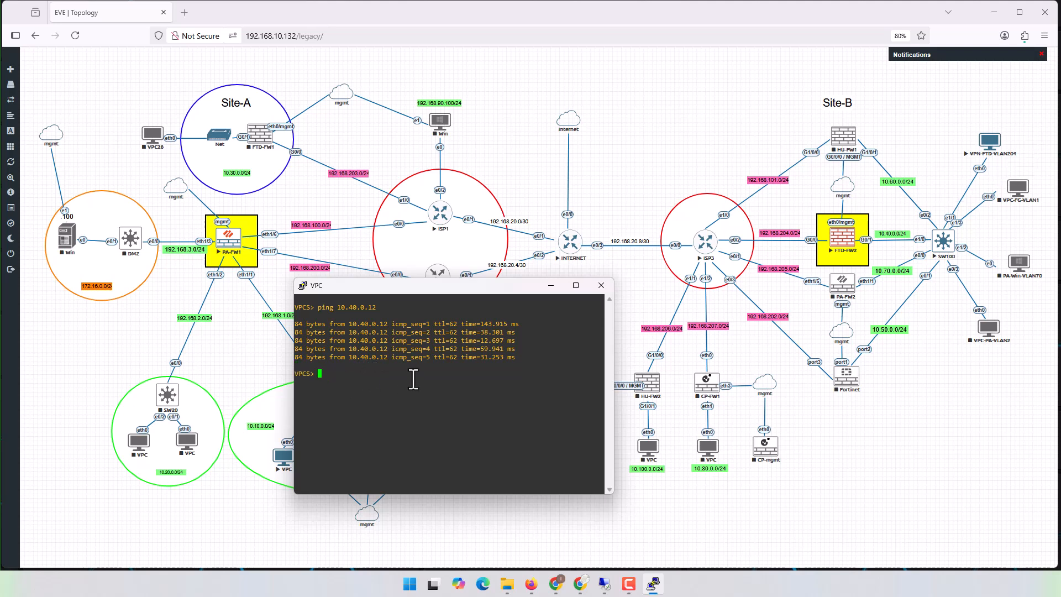
- Trace the route from the HQ VPC to 10.40.0.12, examine the listed hops, and minimize the console
text(trace 10.40.0.12)
key(Return)
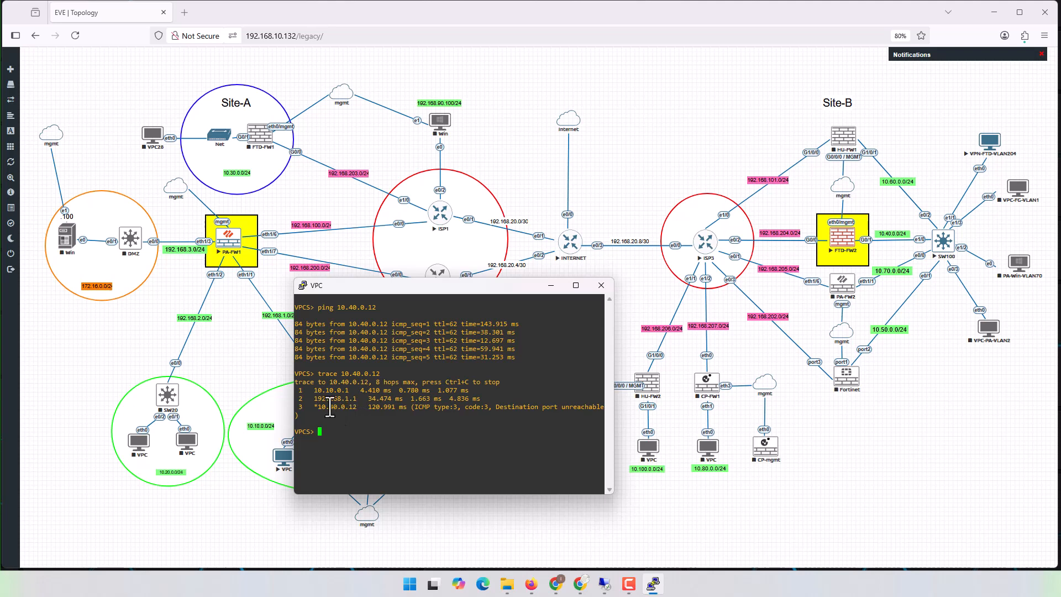
drag(312, 390, 351, 393)
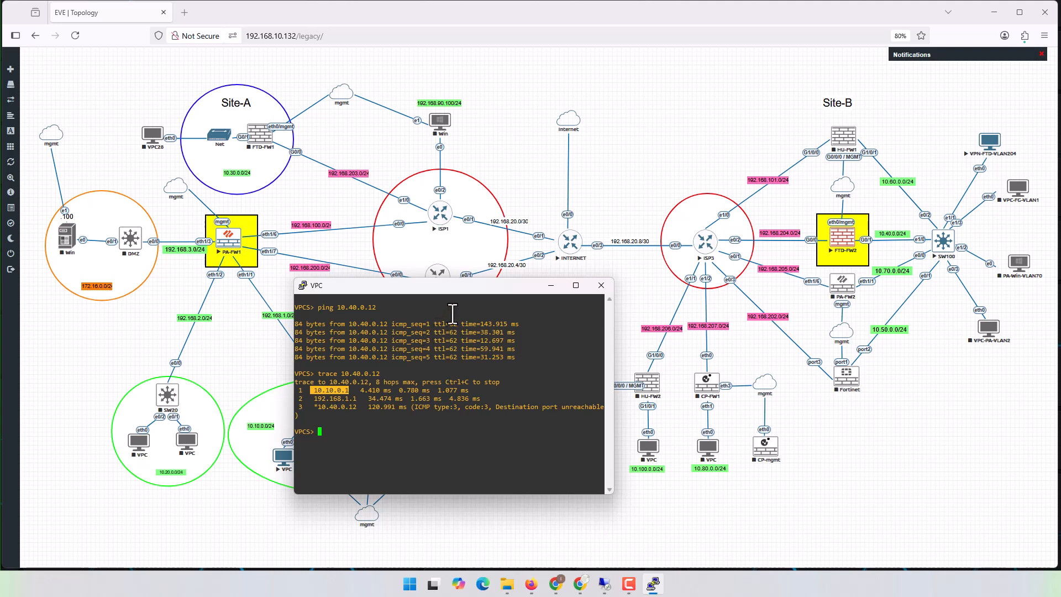
drag(456, 286, 460, 145)
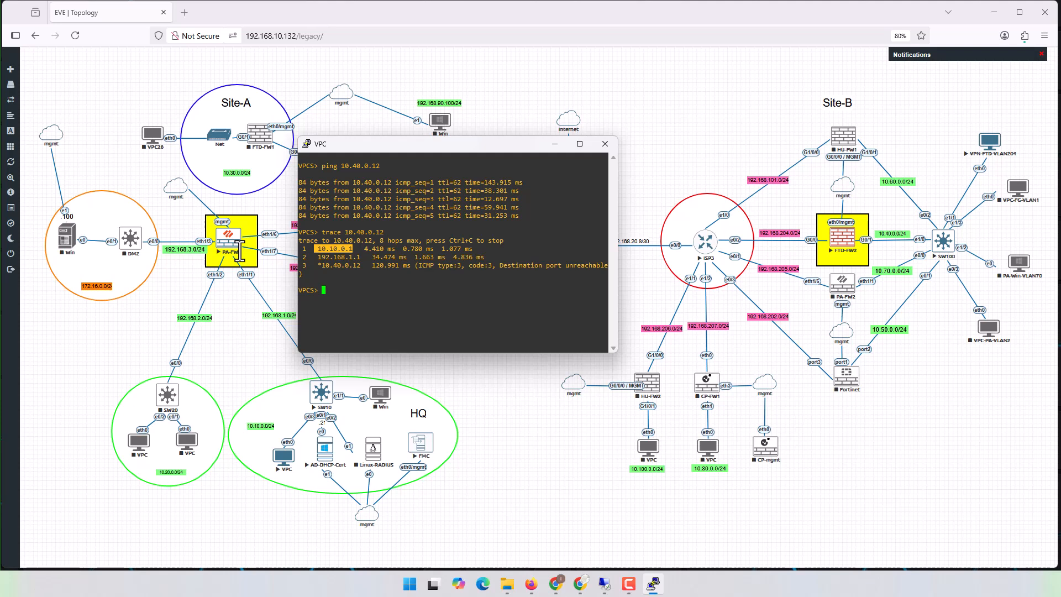
drag(322, 266, 395, 288)
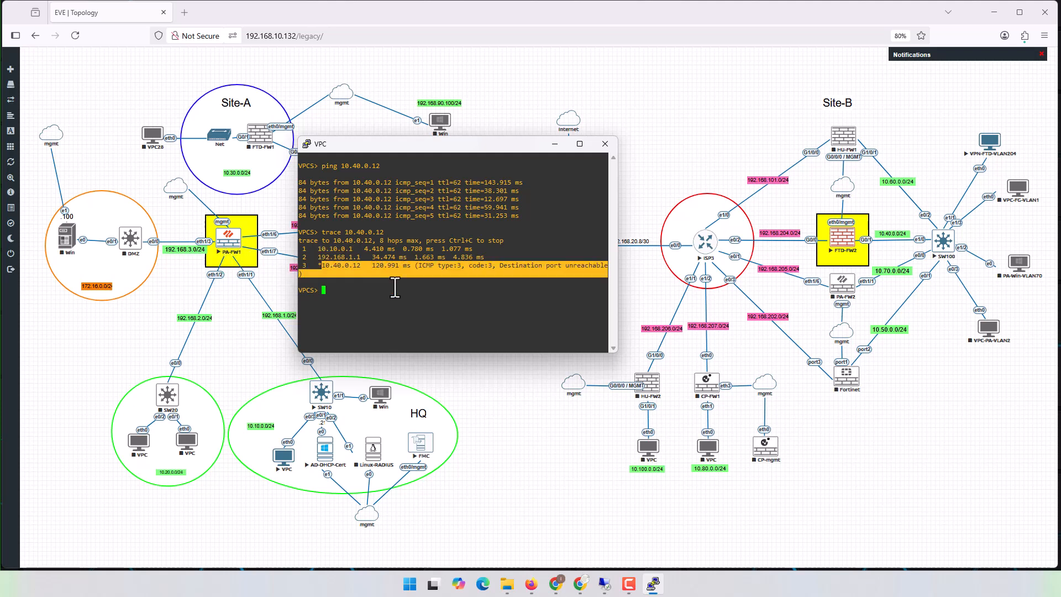
double_click(365, 266)
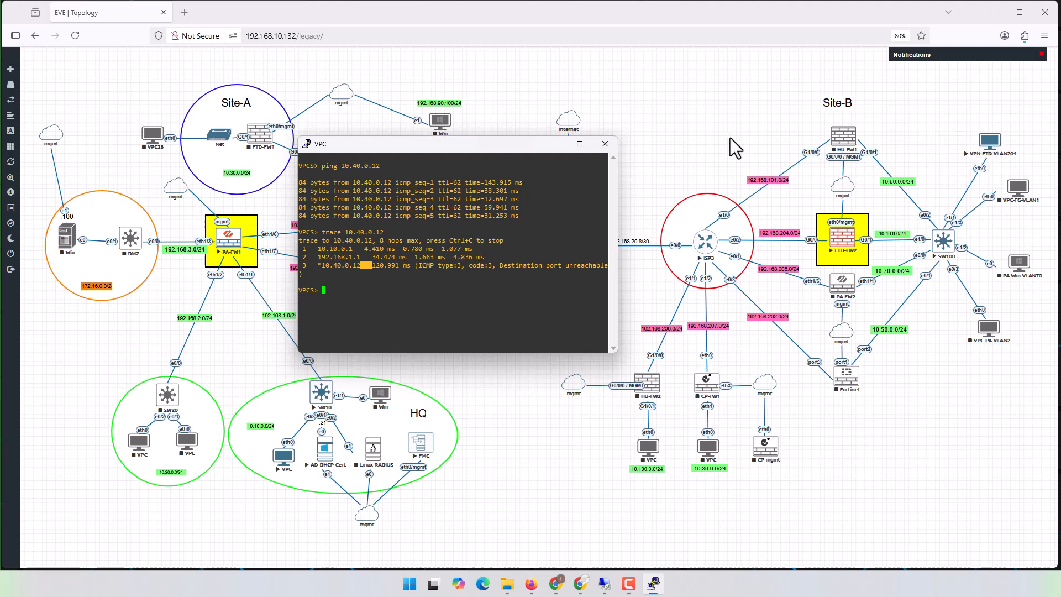
click(554, 144)
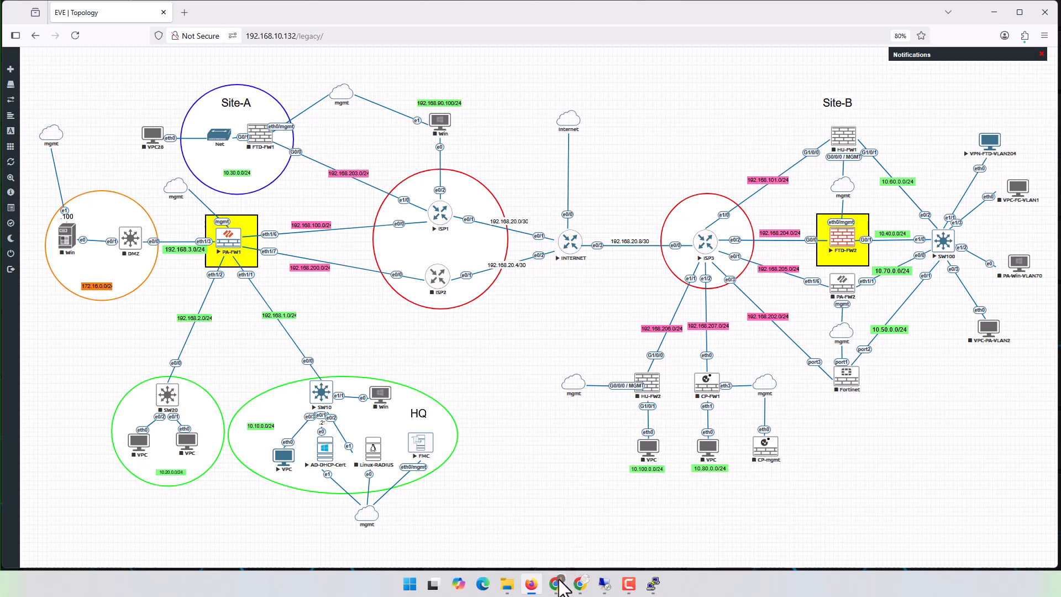
- Switch to Chrome and check the VPN tunnel status on PA-FW1 and in Firewall Management Center, returning to PA-FW1
click(558, 583)
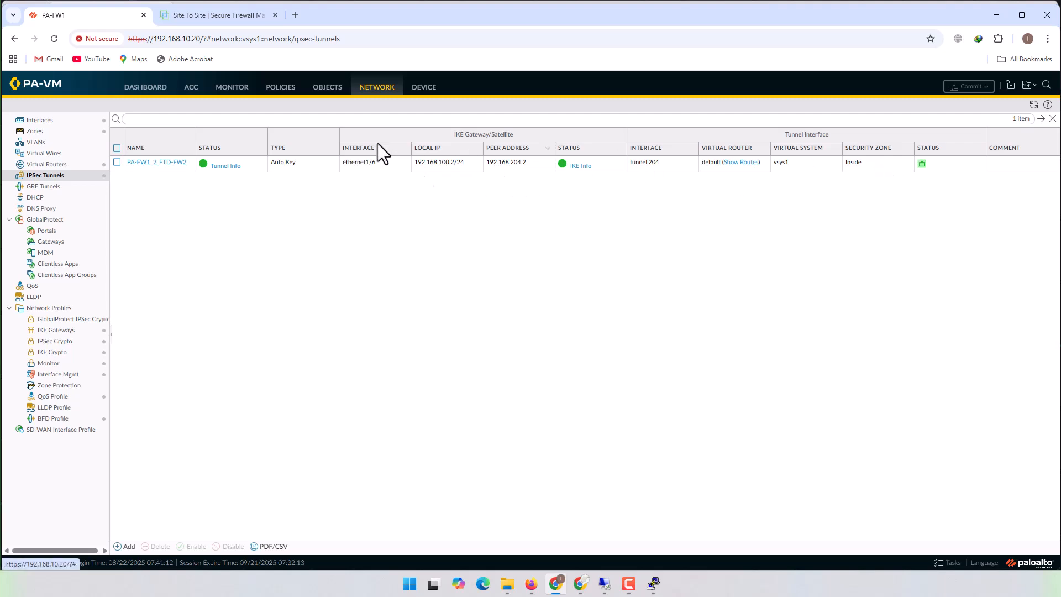
click(198, 12)
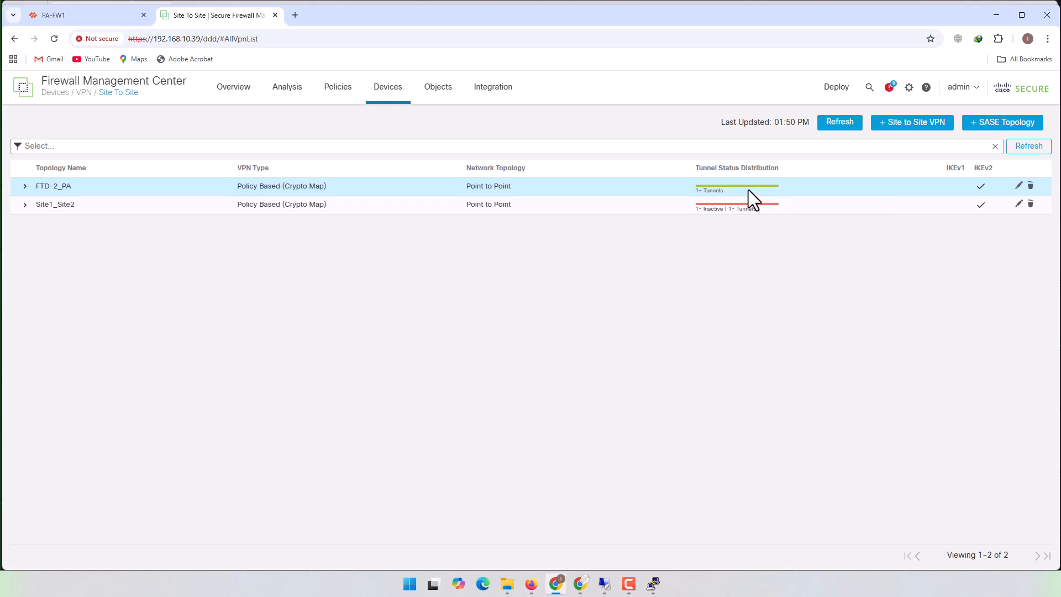
mouse_move(748, 188)
click(78, 14)
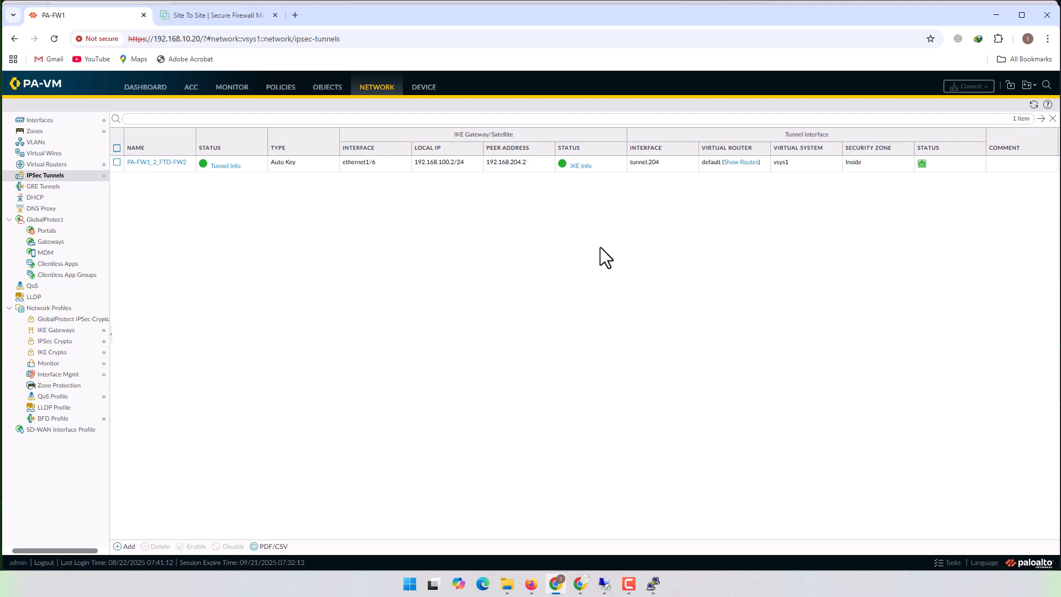
- Start importing a local device certificate on PA-FW1 and name it Root_CA
click(427, 88)
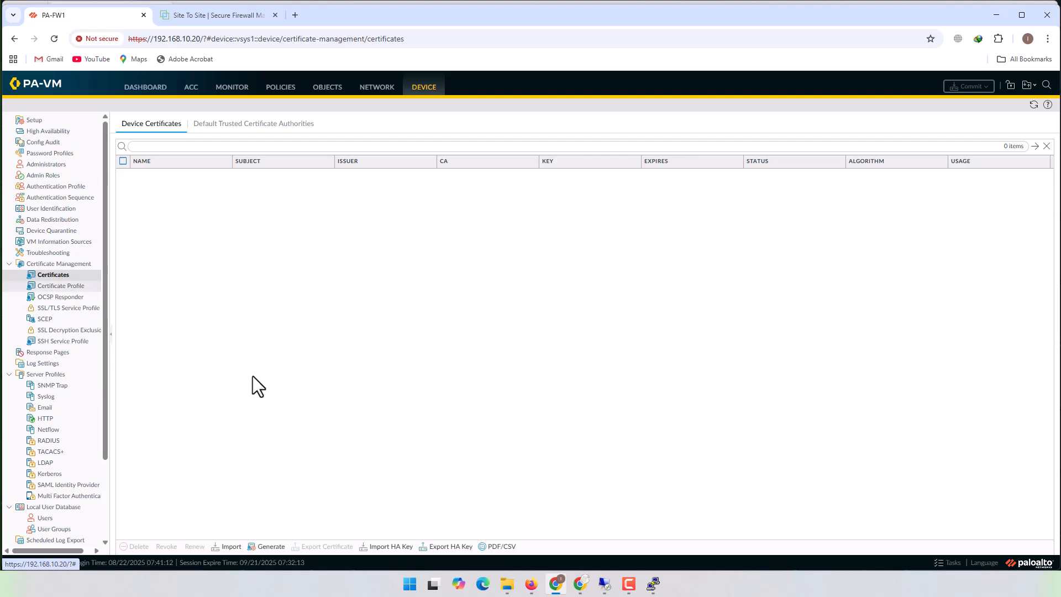
click(228, 548)
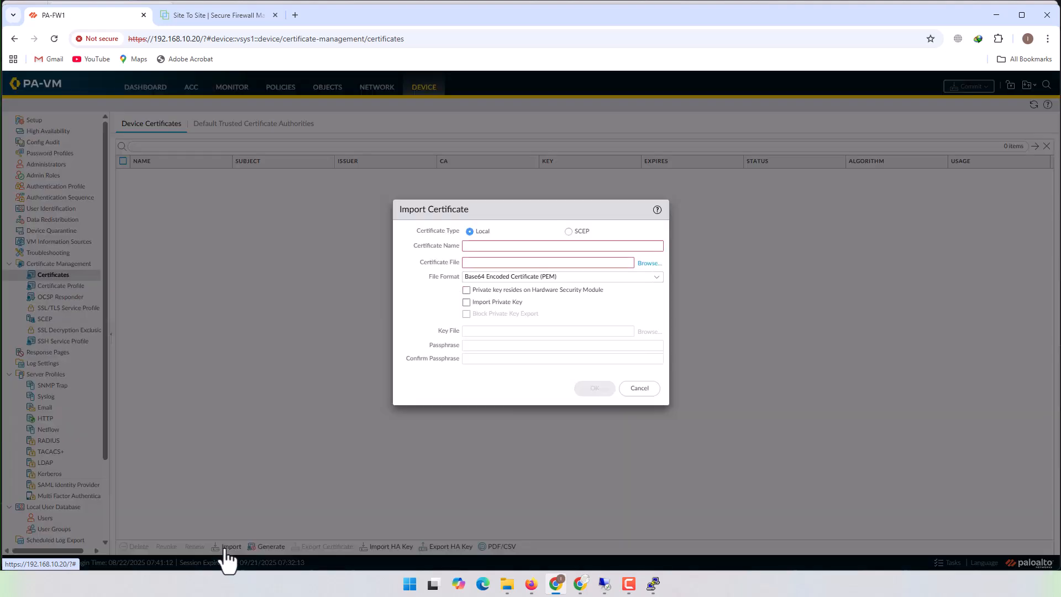
click(610, 247)
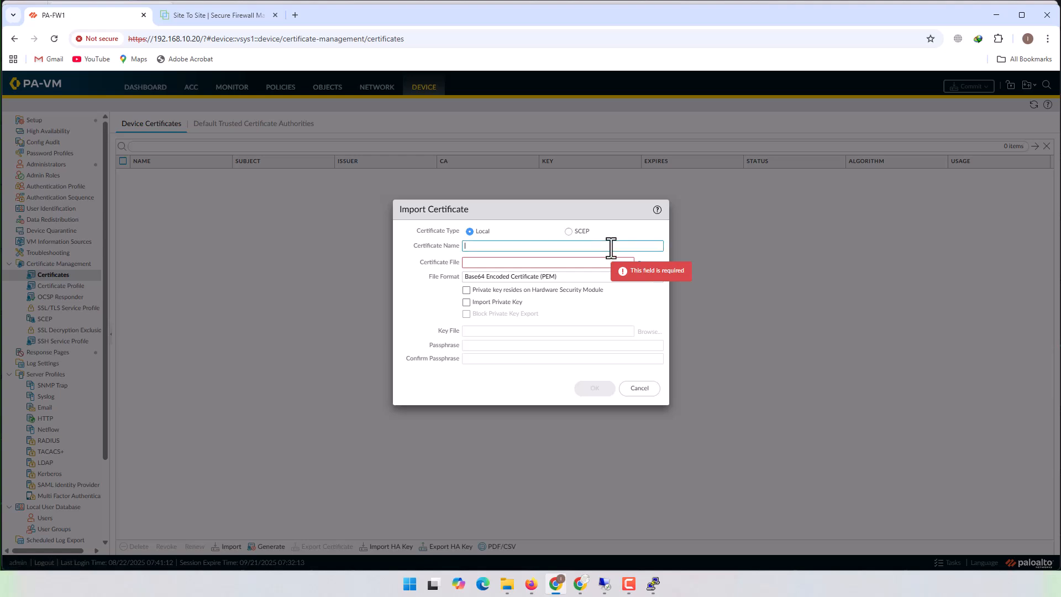
text(Root_CA)
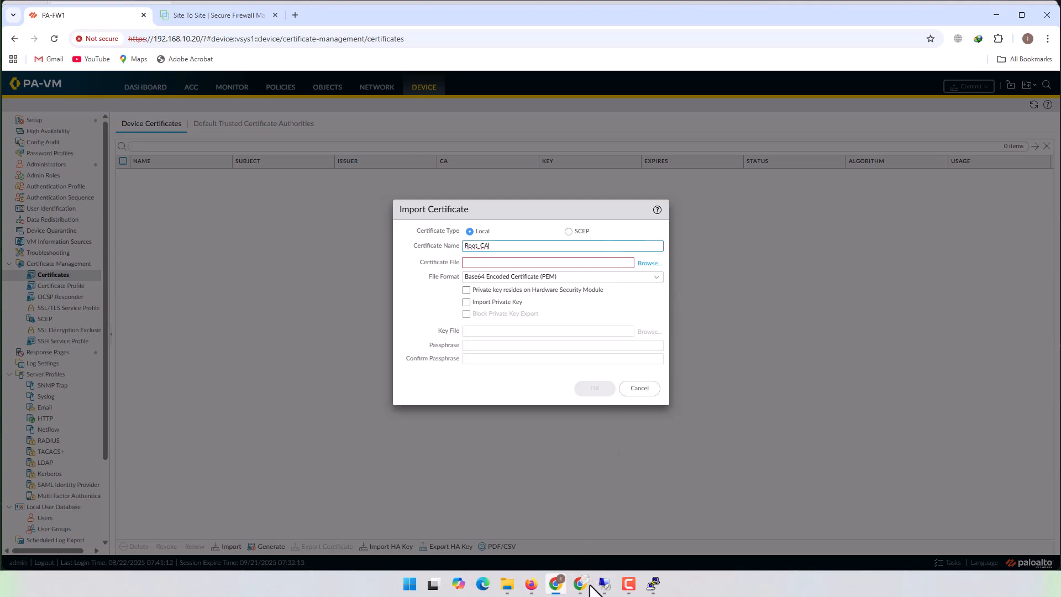
mouse_move(606, 581)
click(612, 540)
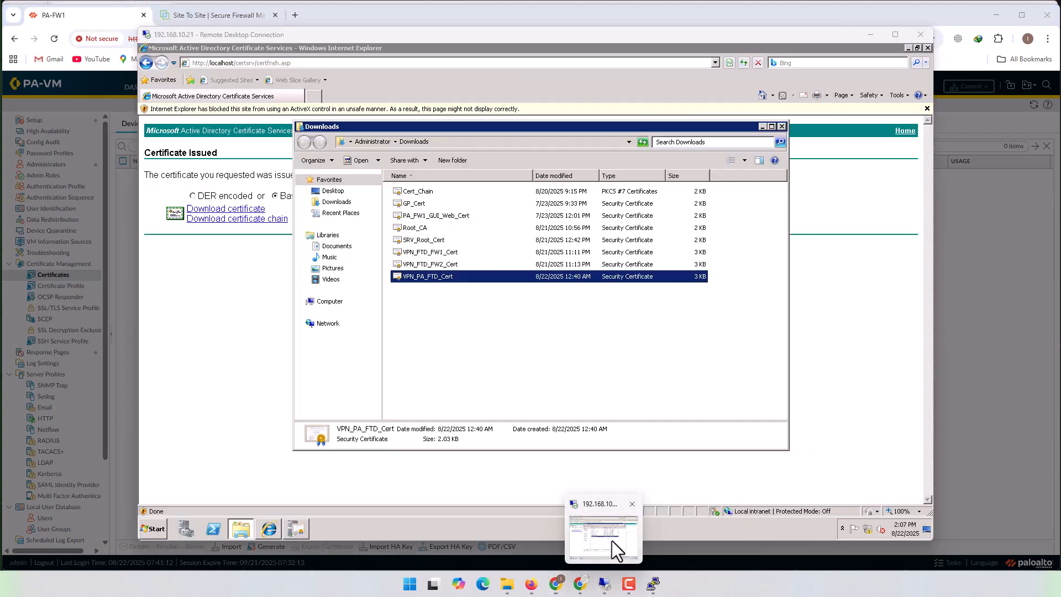
click(228, 347)
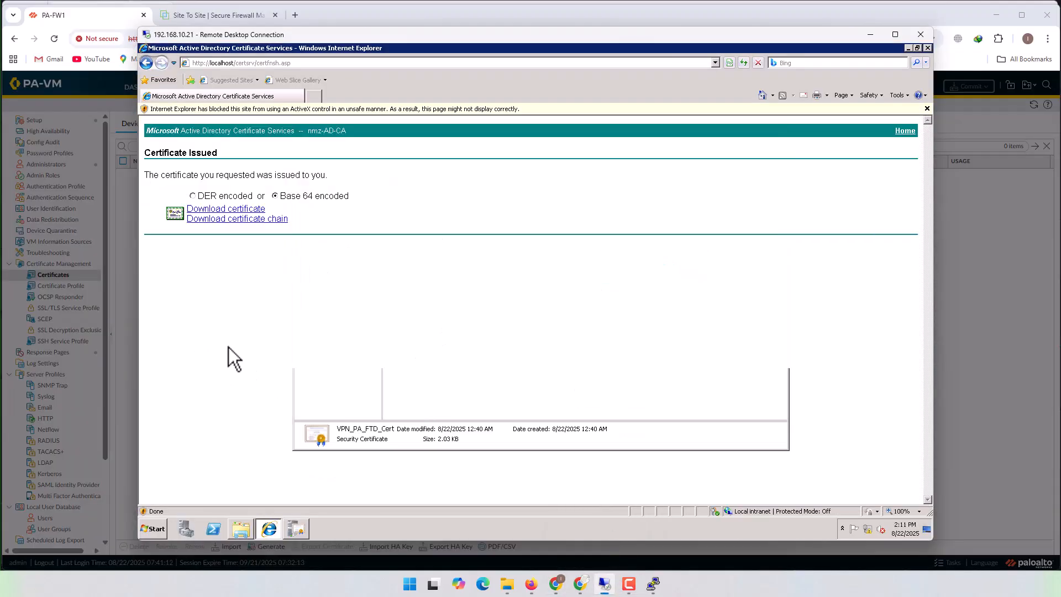
click(258, 64)
drag(255, 64, 352, 68)
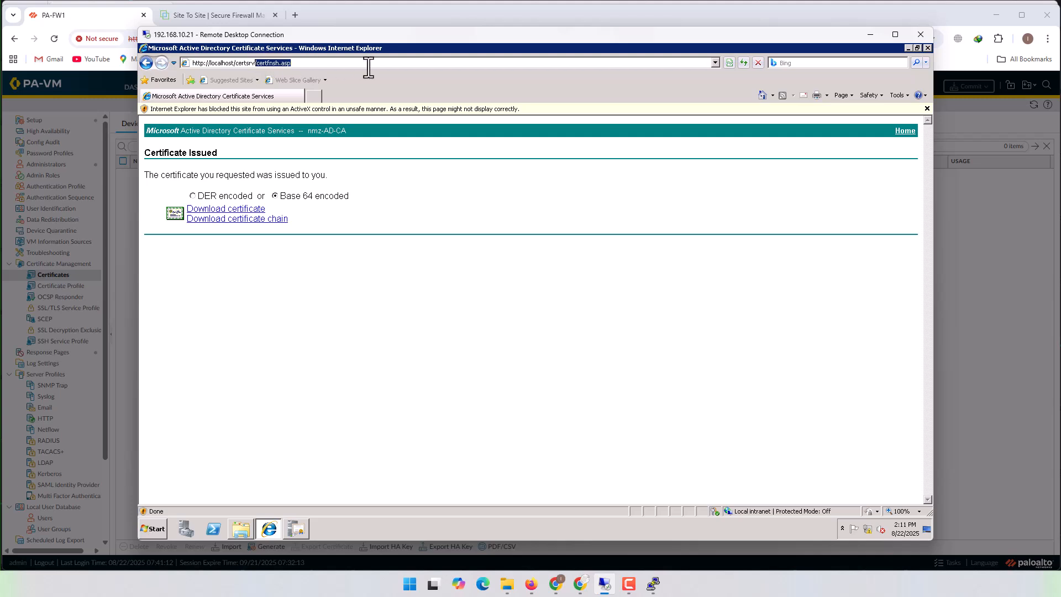
key(BackSpace)
key(Return)
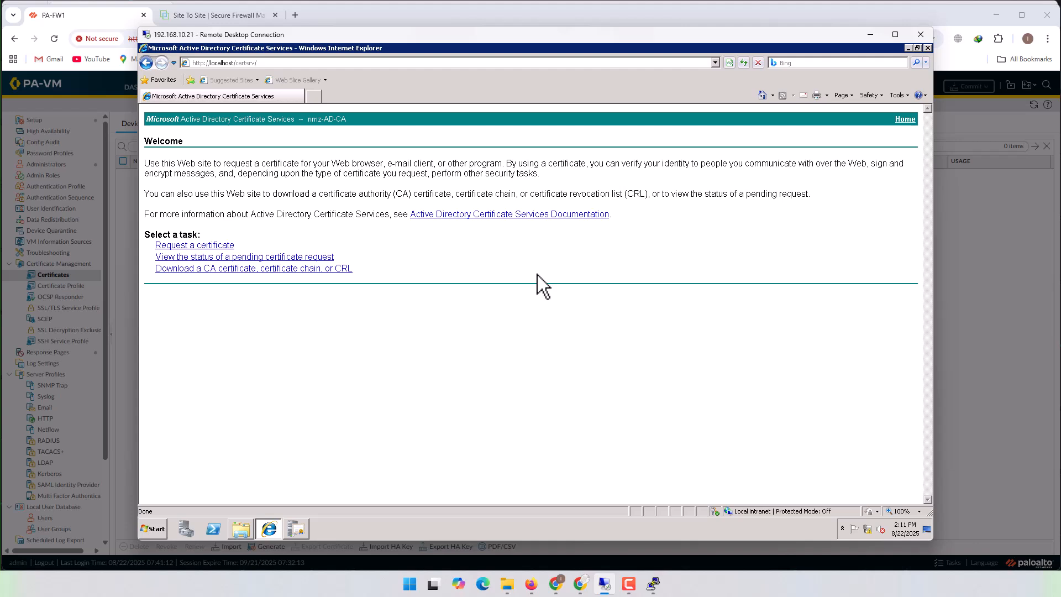
- Start downloading the current nmz-AD-CA certificate with Base 64 encoding and choose to save it
click(216, 271)
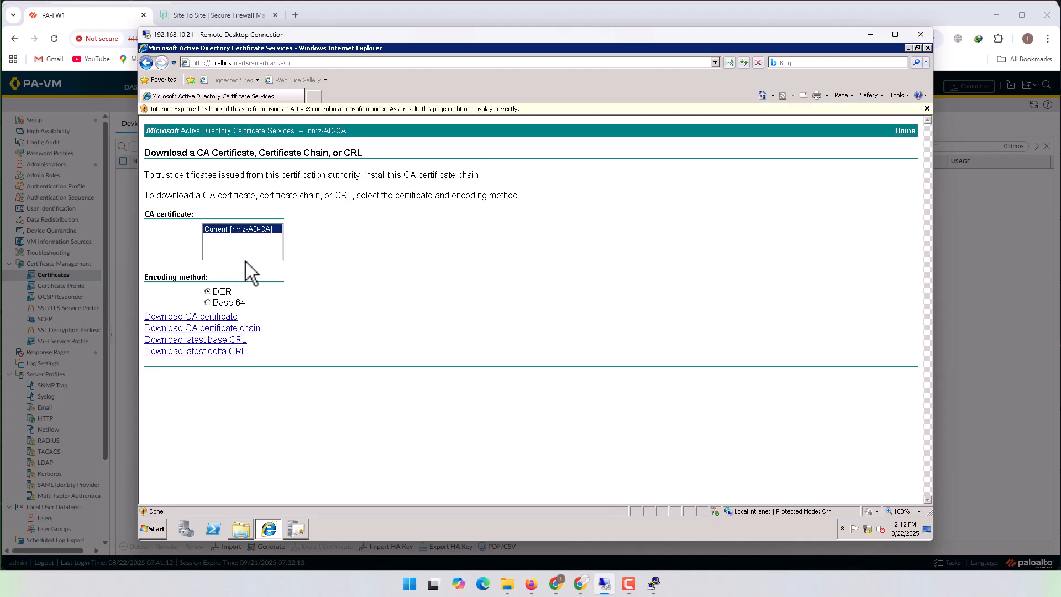
click(209, 317)
click(569, 291)
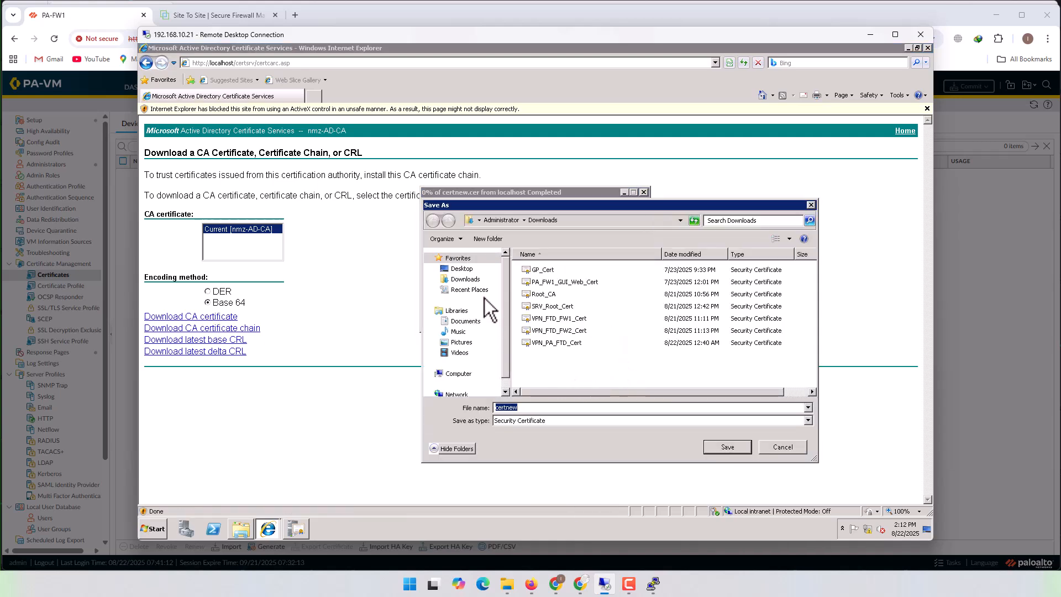
- Create a folder named Cert in the server's Downloads folder and open it as the save location
click(488, 239)
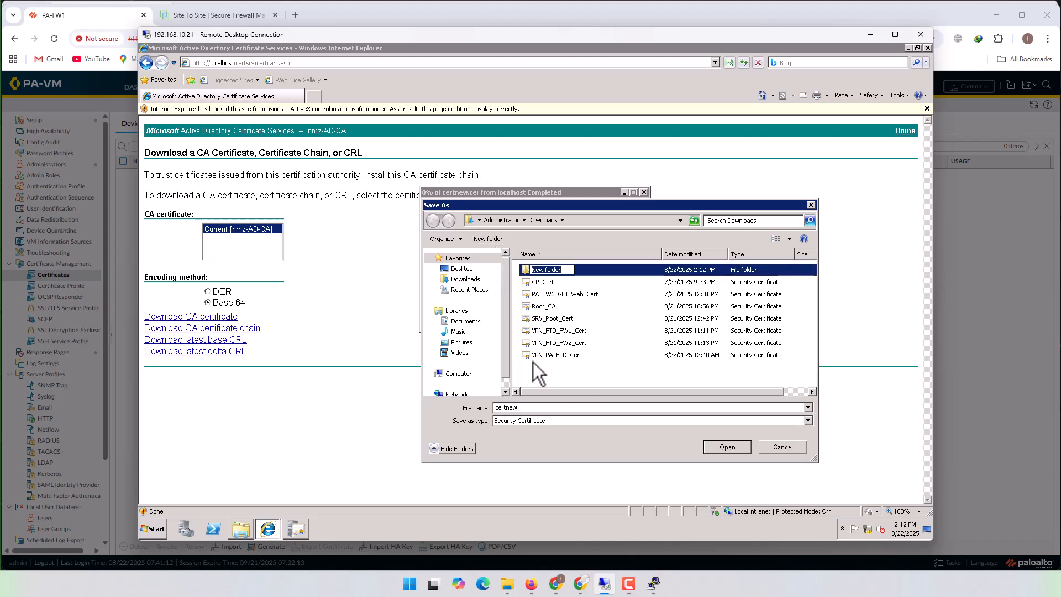
text(Cert)
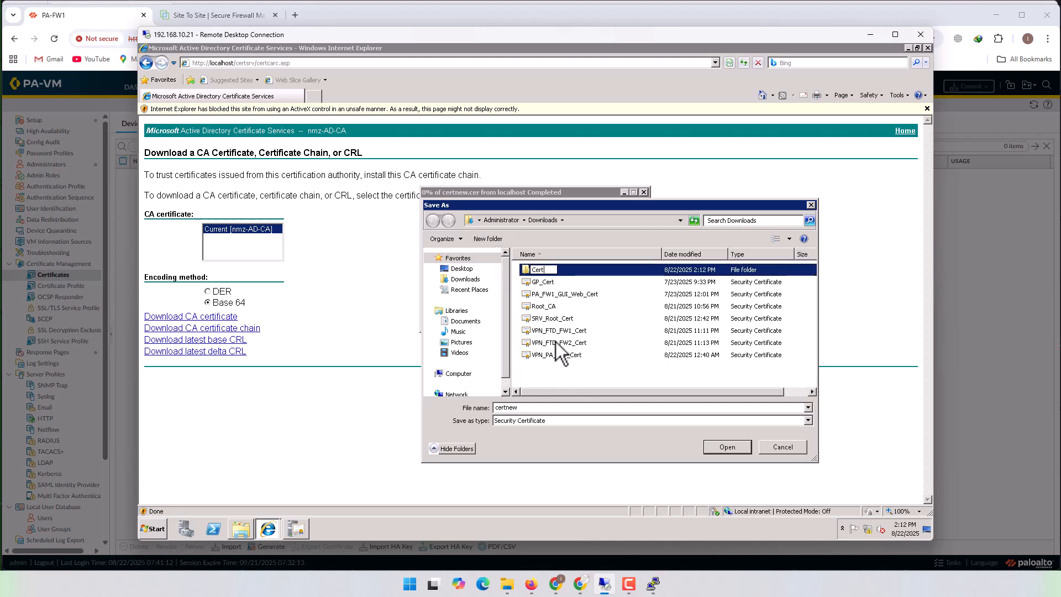
key(Return)
key(Return)
- Save the downloaded CA certificate as root_ca in the Cert folder and open its containing folder
double_click(538, 408)
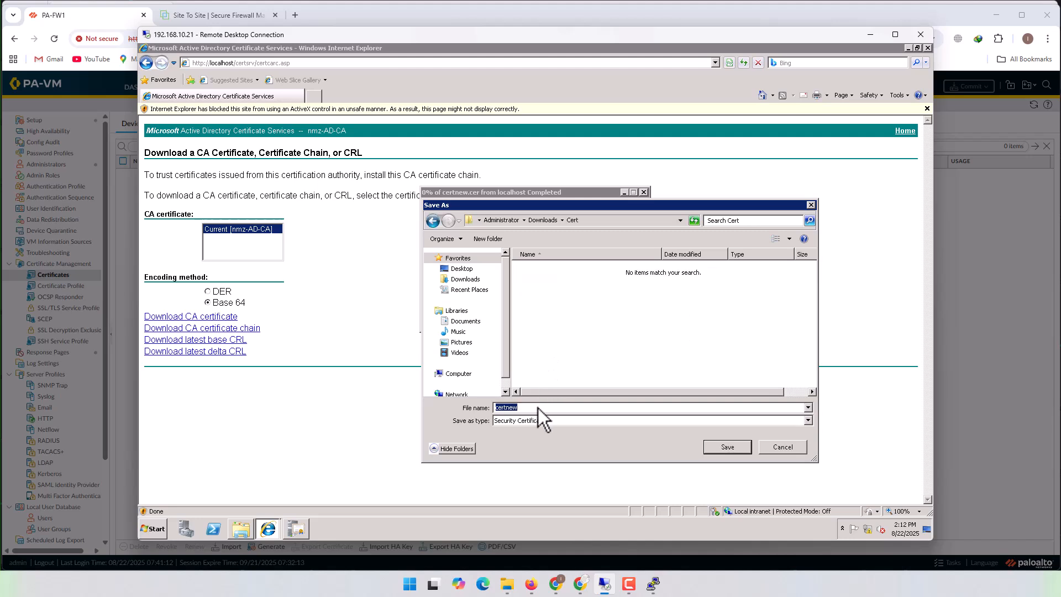
text(root_ca)
key(Return)
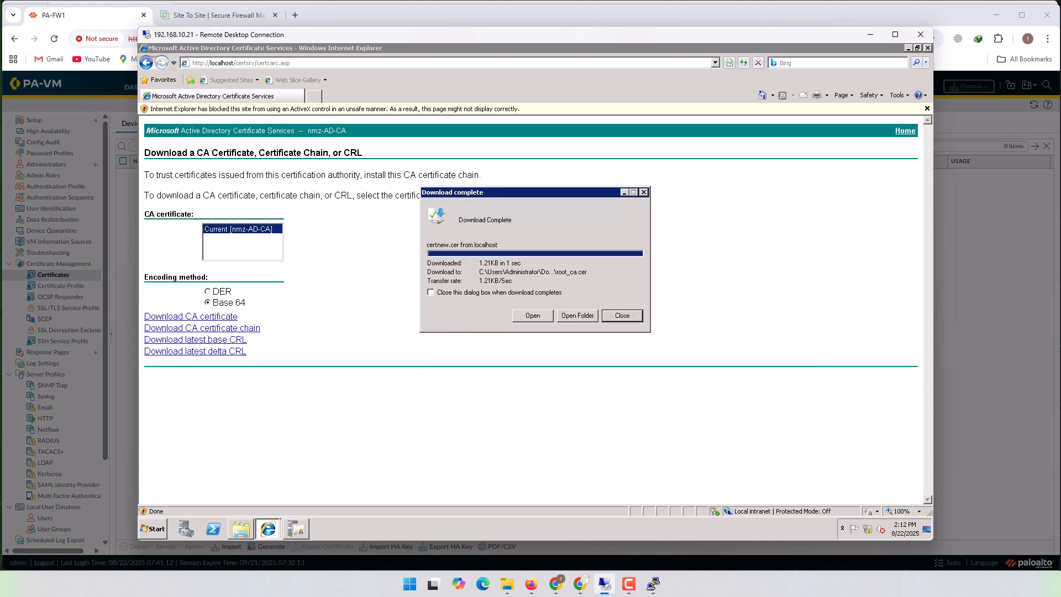
click(578, 316)
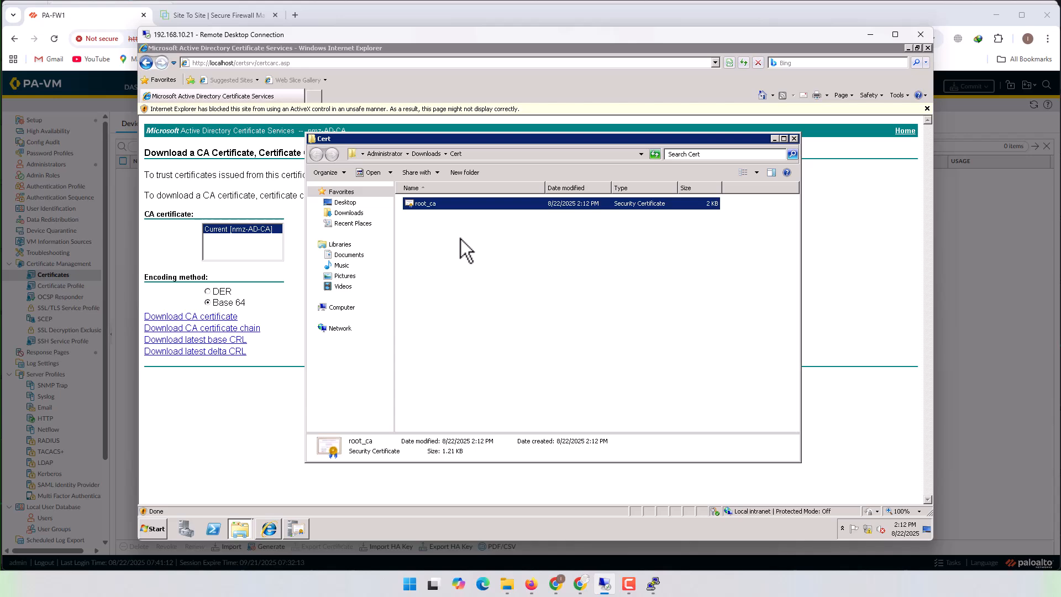
- Switch to the local File Explorer, create a folder named Cert inside New_certs, and open it
mouse_move(507, 583)
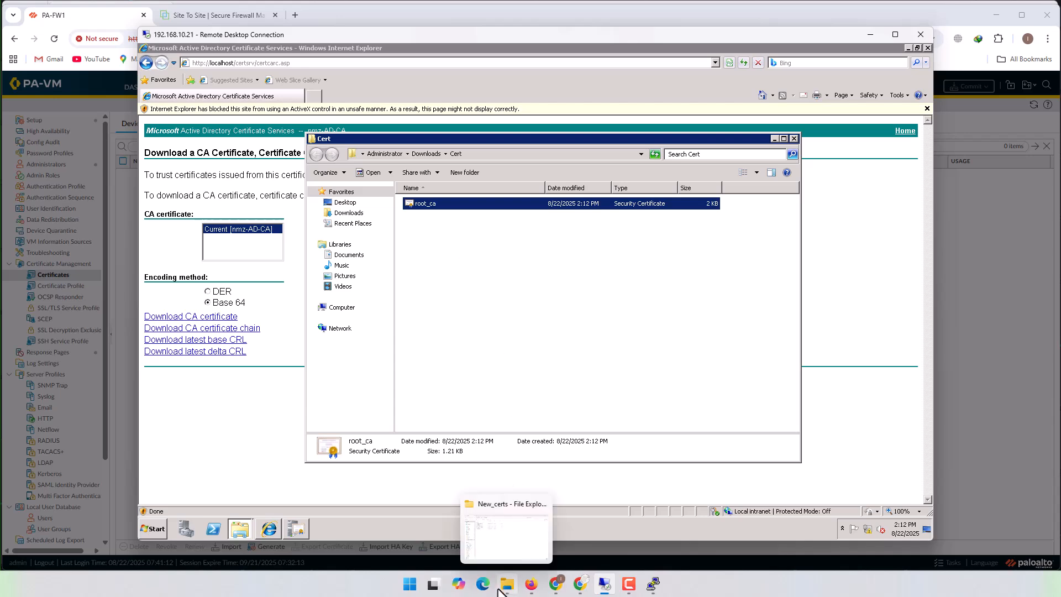
click(514, 549)
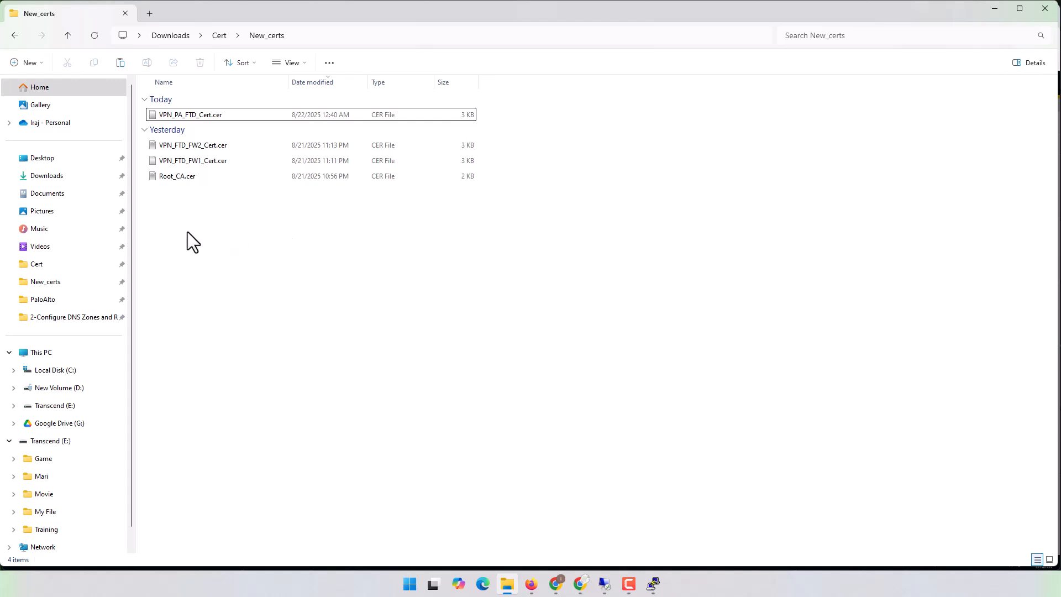
right_click(300, 256)
click(39, 64)
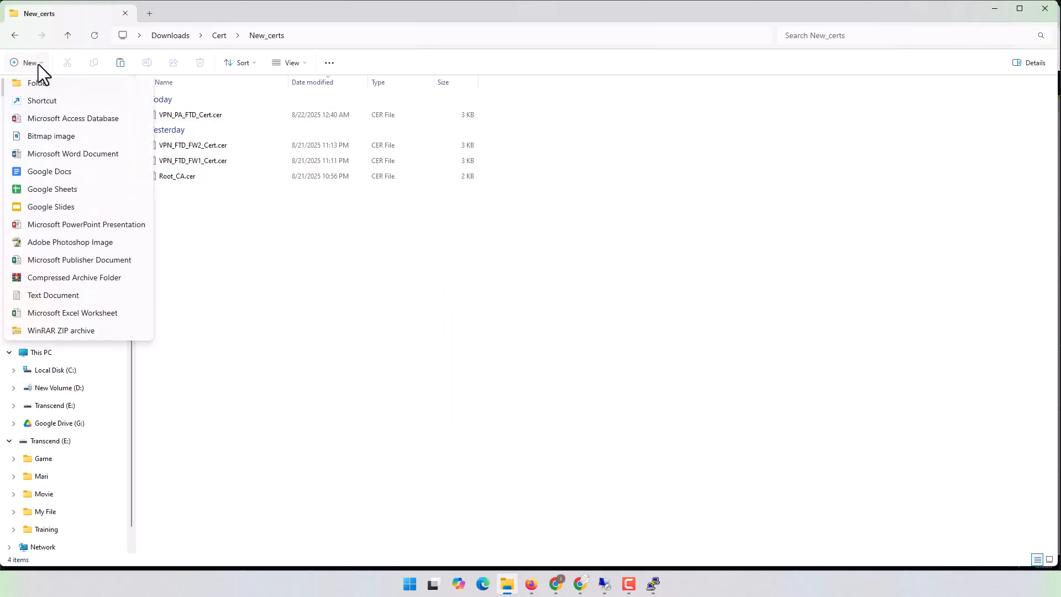
click(42, 88)
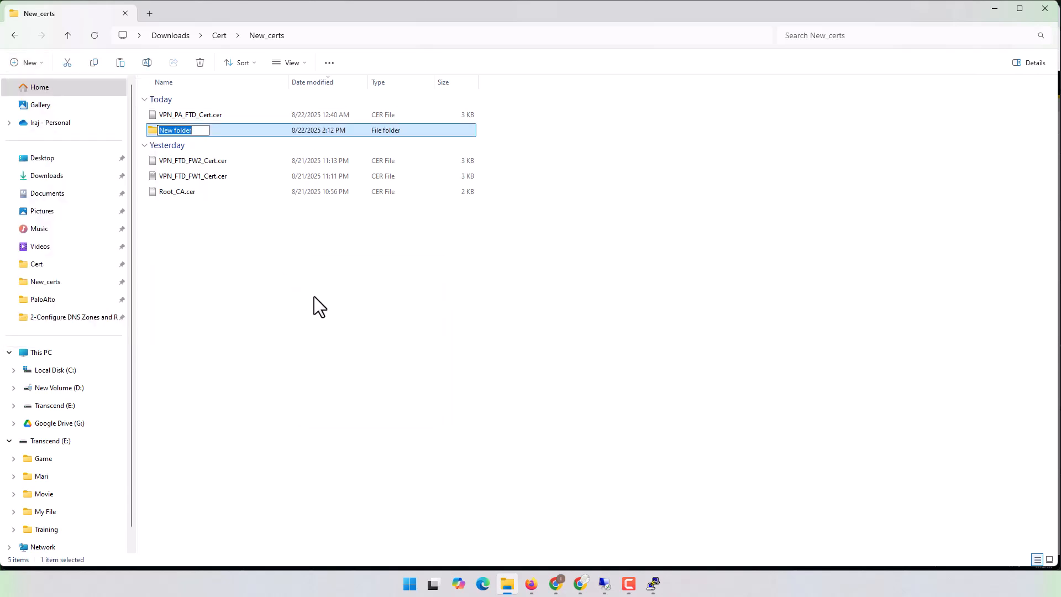
text(Cert)
key(Return)
key(Return)
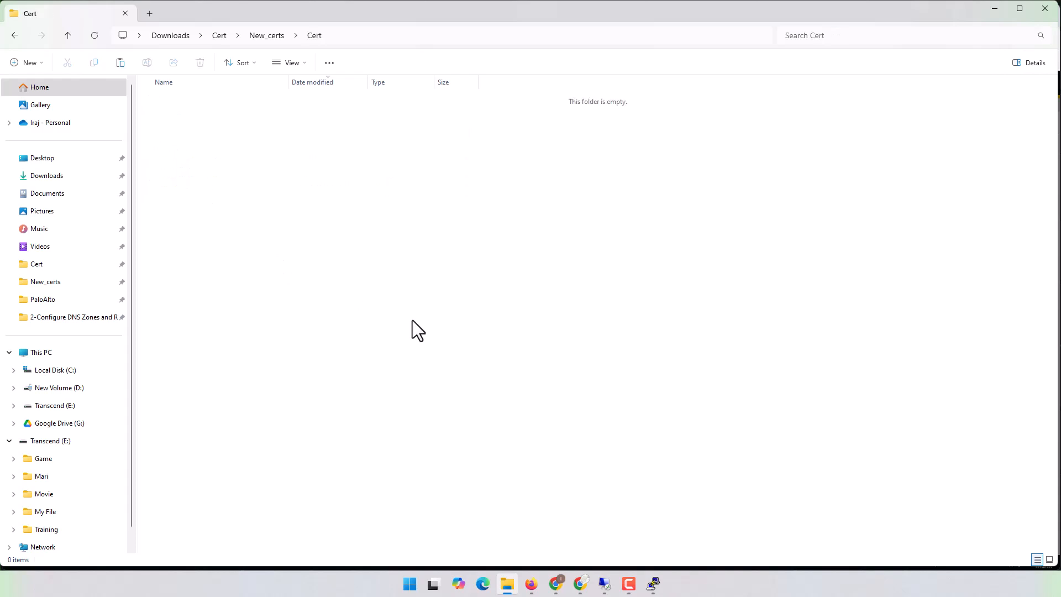
- Paste the root_ca.cer file copied from the remote server into the local Cert folder under New_certs
key(ctrl+v)
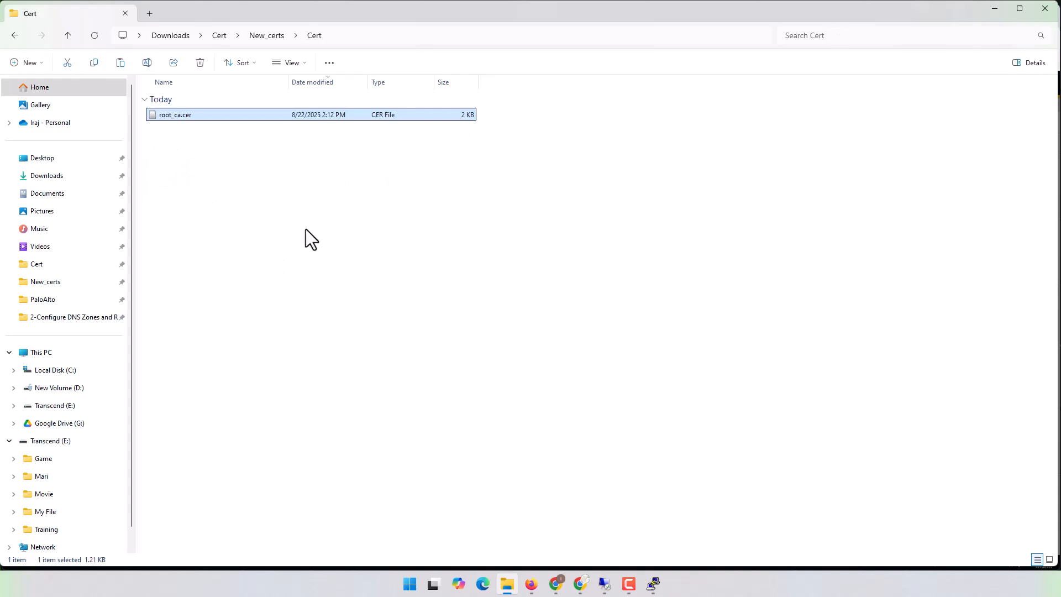
click(14, 42)
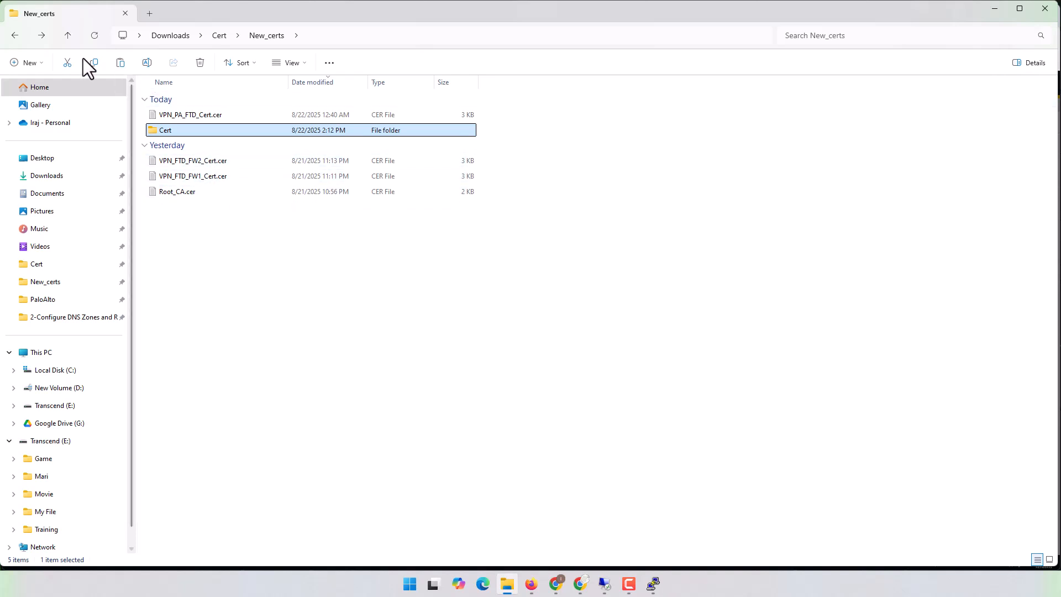
click(45, 38)
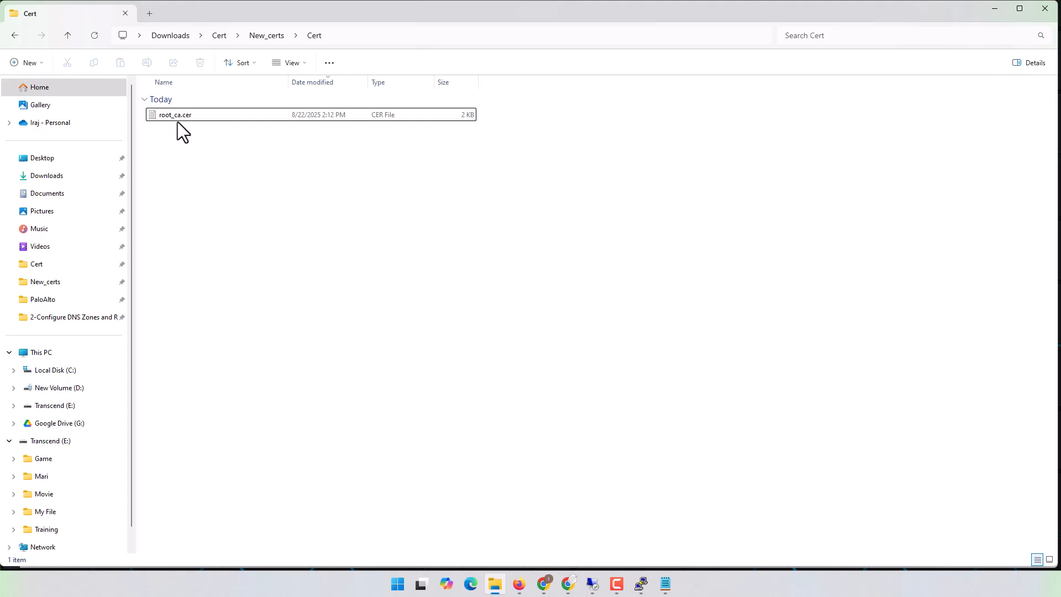
- Switch to the PA-FW1 window in Chrome and choose root_ca.cer from the New_certs Cert folder as the certificate file
mouse_move(537, 573)
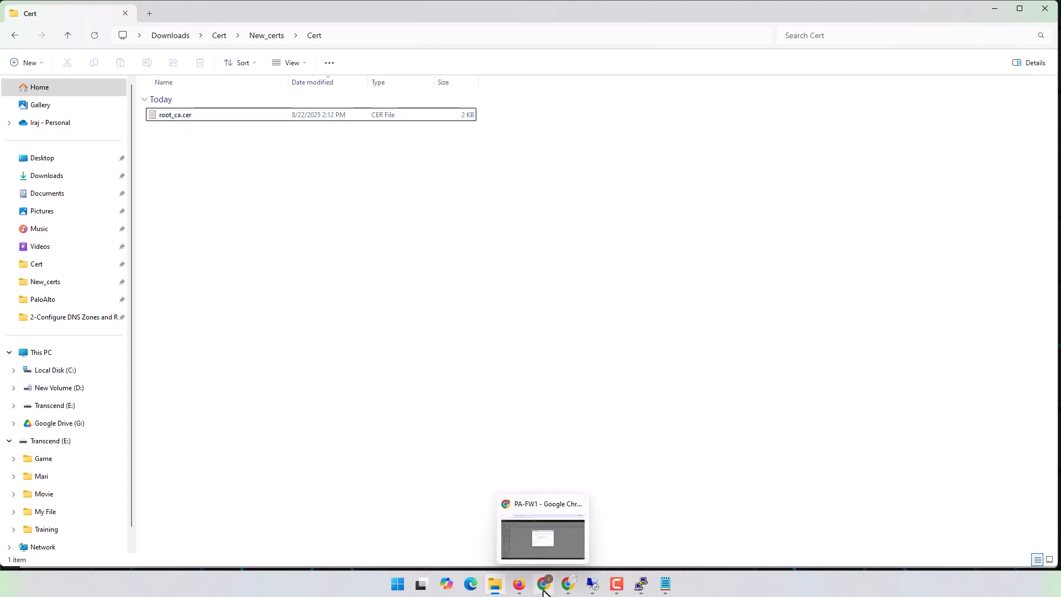
click(545, 539)
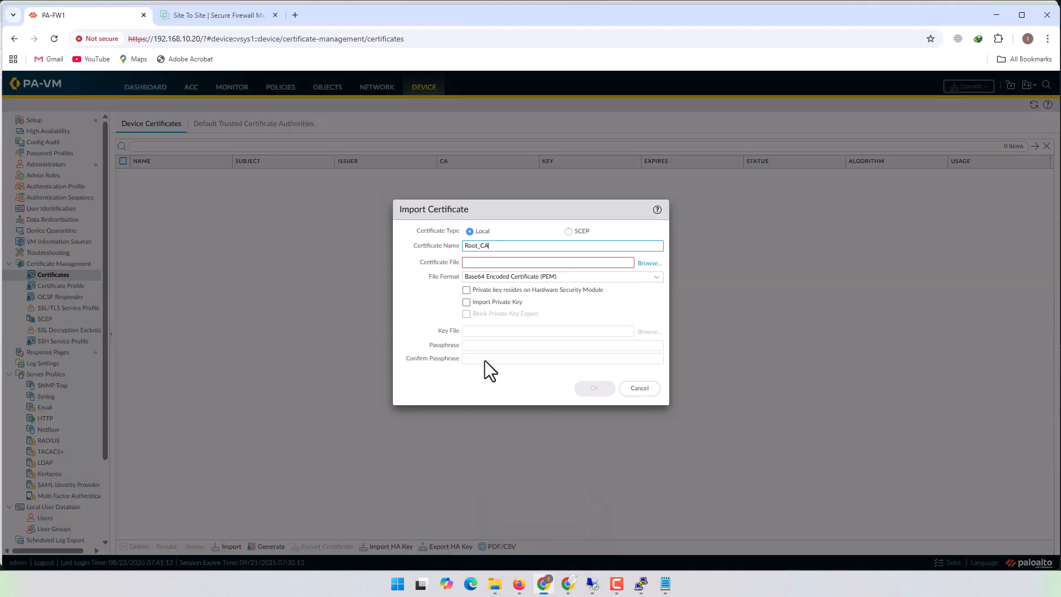
click(652, 264)
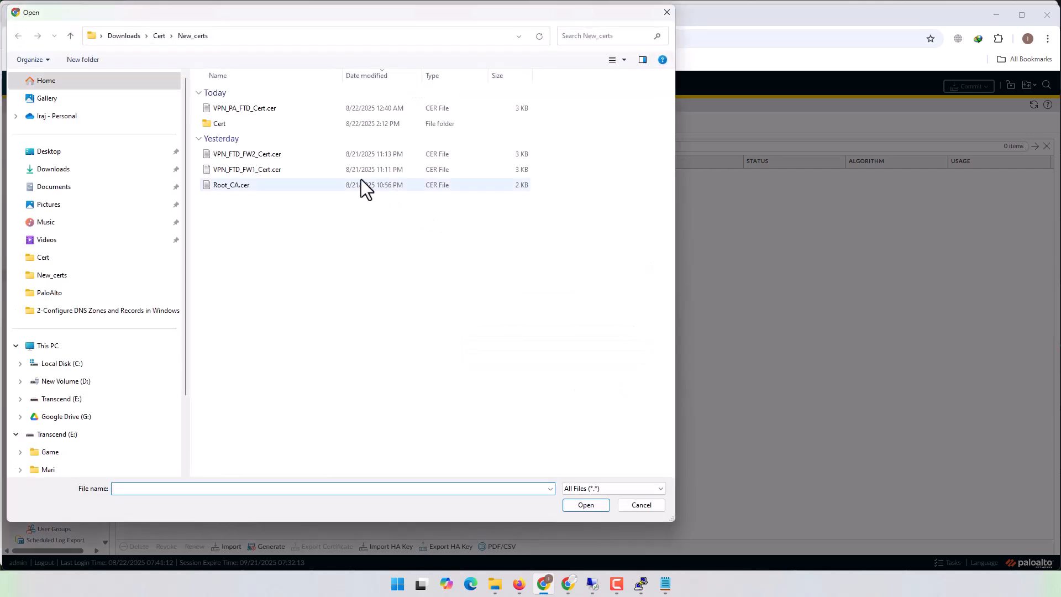
click(224, 125)
double_click(224, 124)
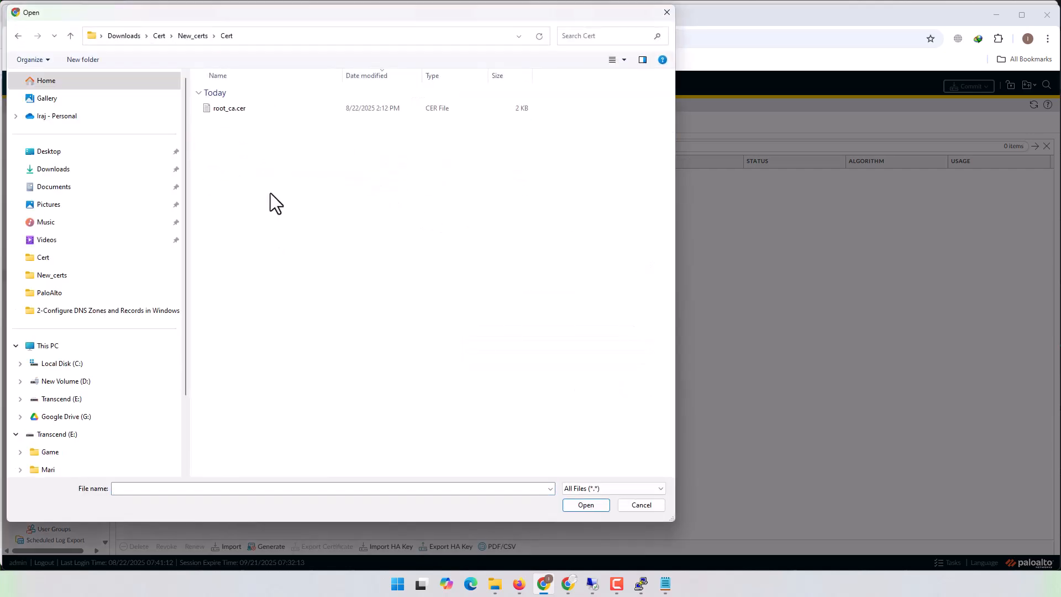
double_click(234, 108)
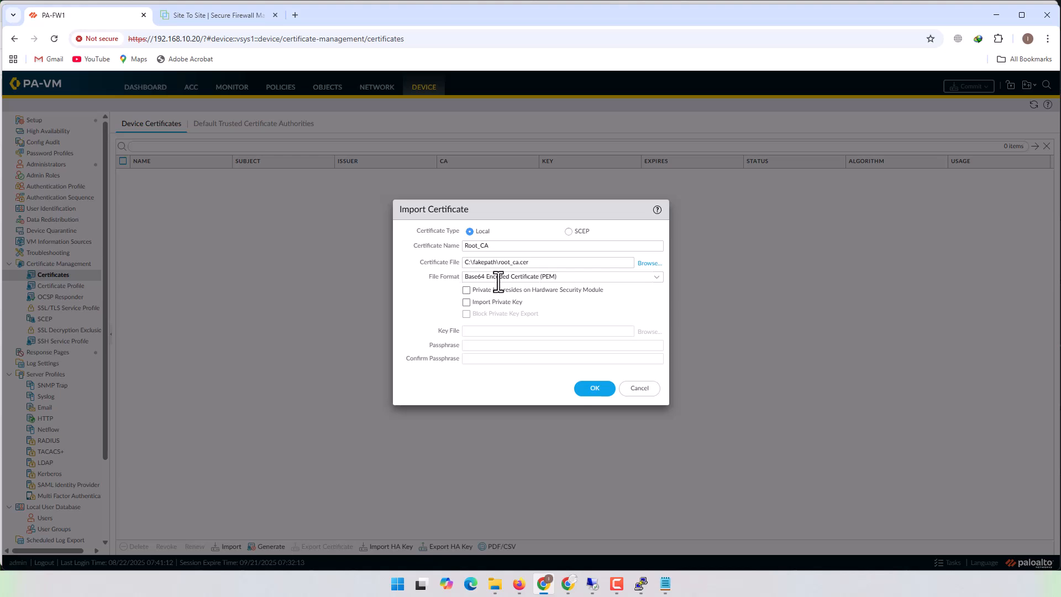
- Select Base64 Encoded Certificate (PEM) as the file format and import the Root_CA certificate
click(657, 279)
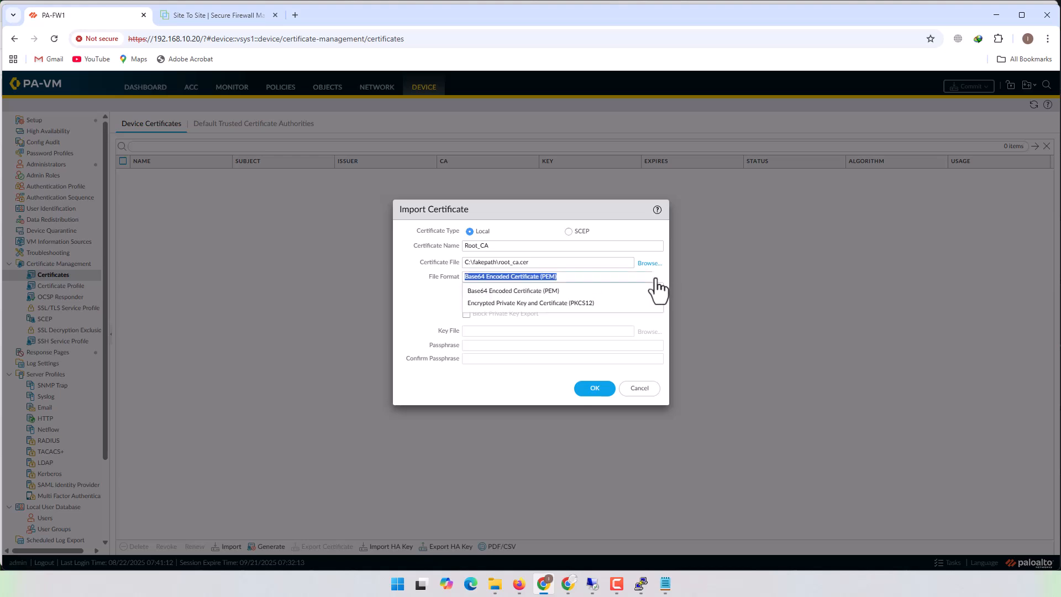
click(532, 292)
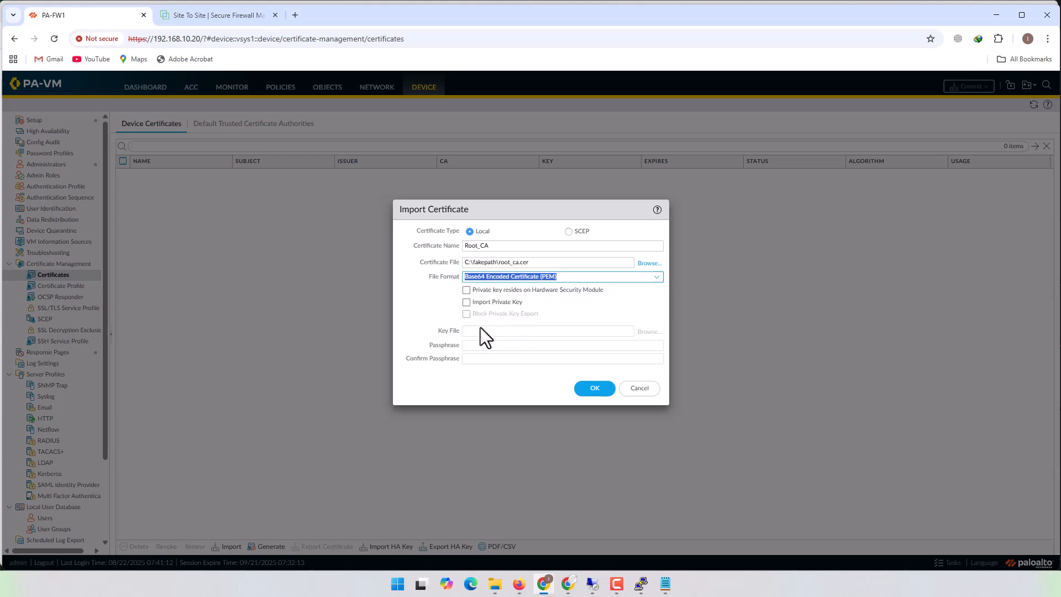
click(590, 389)
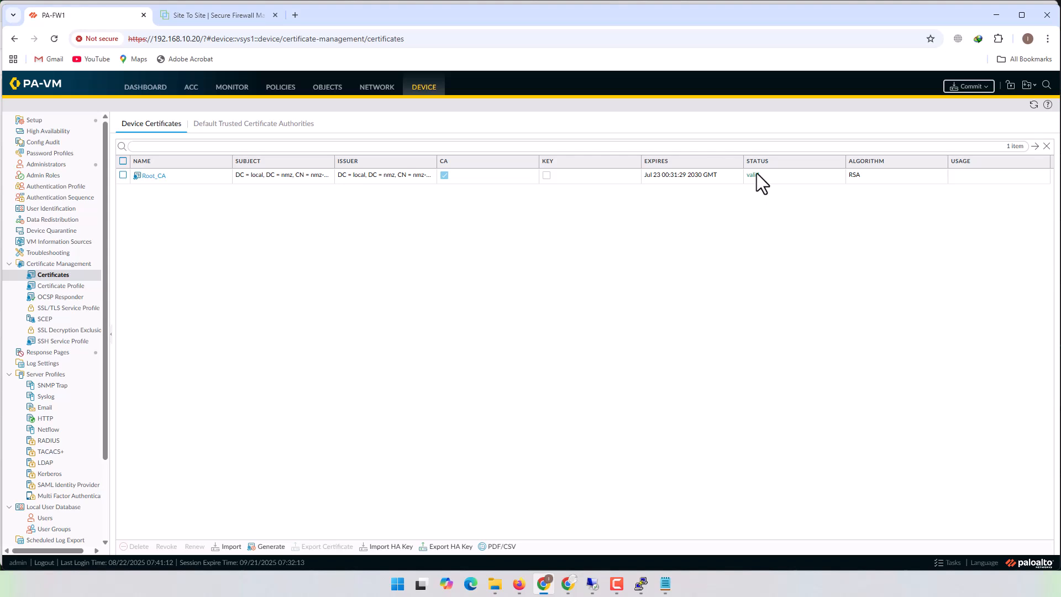
- Mark the imported Root_CA certificate as a Trusted Root CA and save the change
click(144, 176)
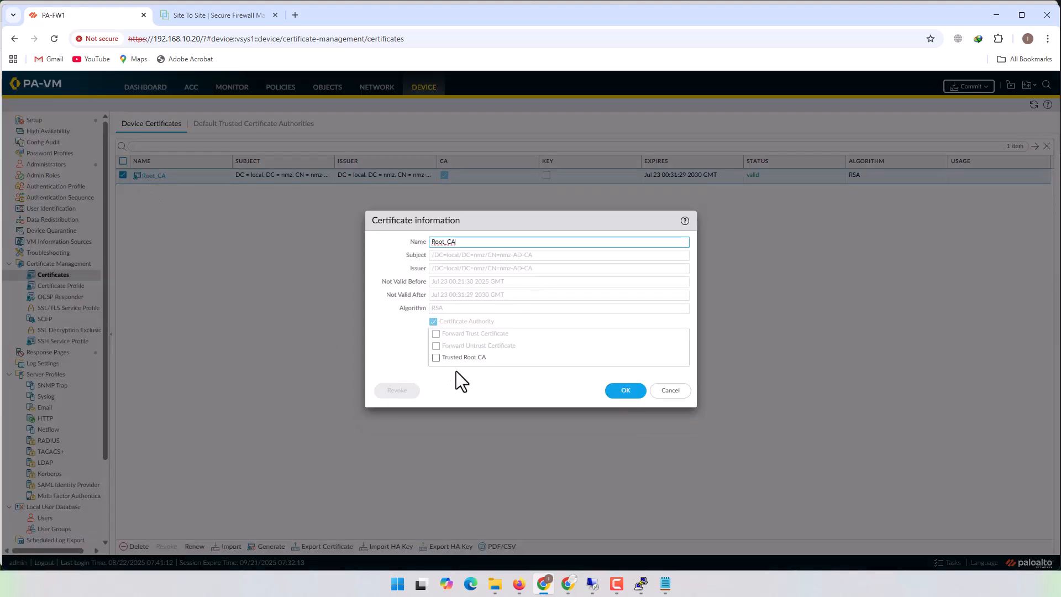
click(436, 357)
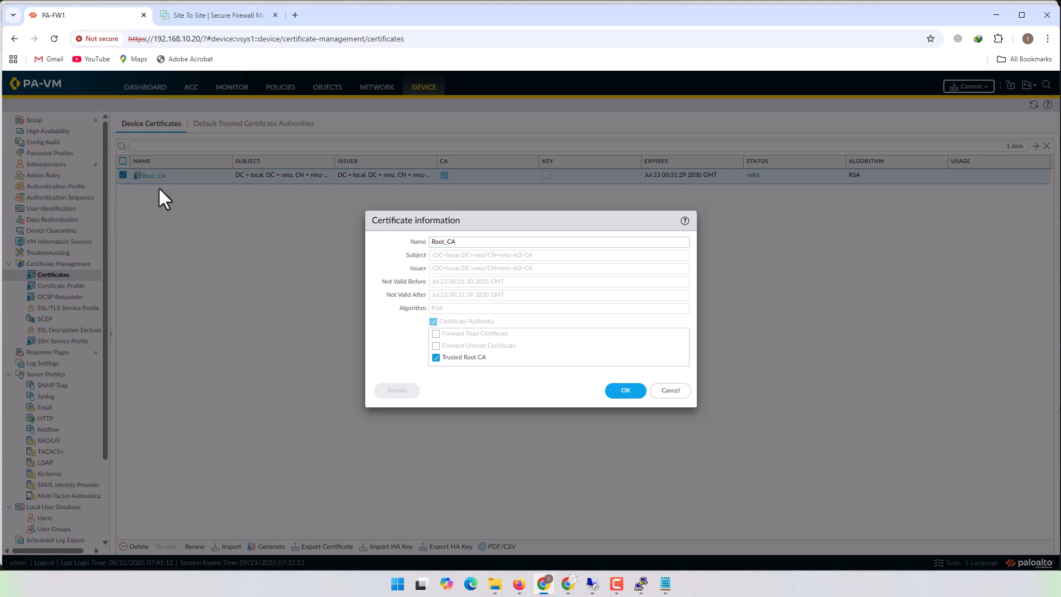
click(618, 392)
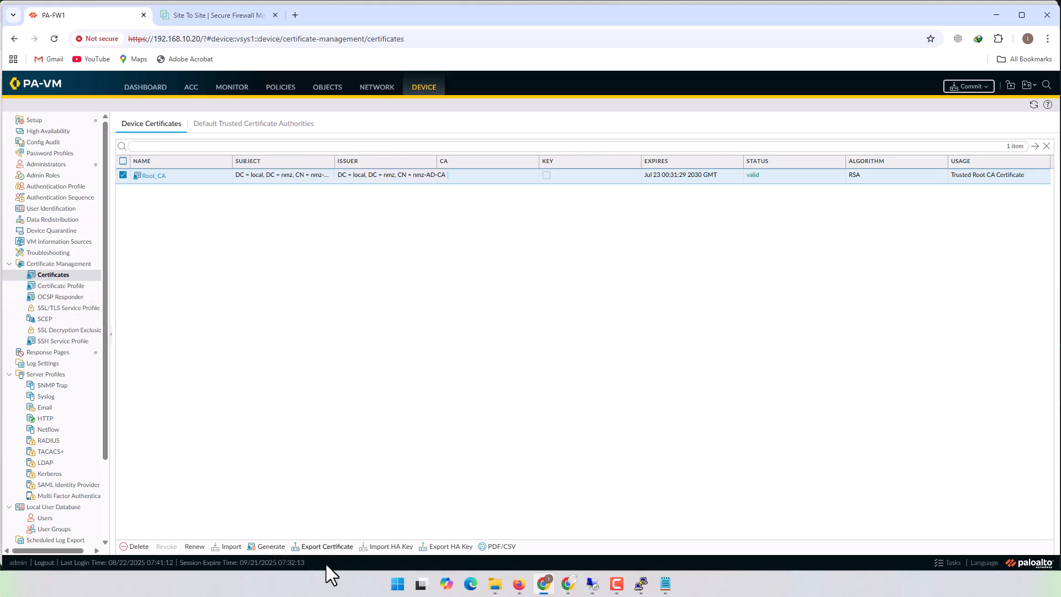
- Start generating a local certificate named VPN_Cert with the common name 192.168.100.2
click(270, 547)
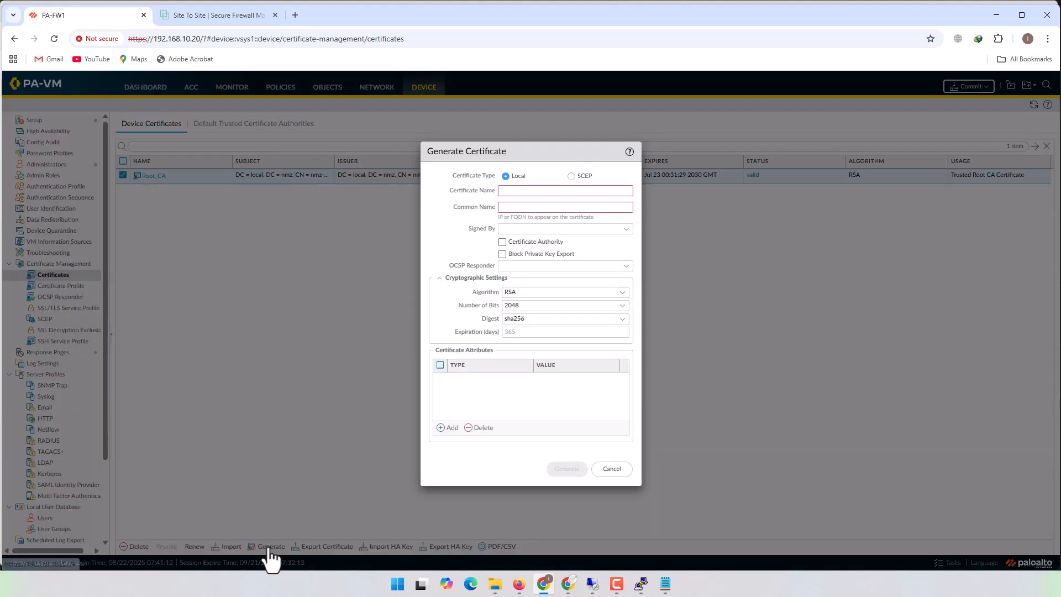
click(524, 190)
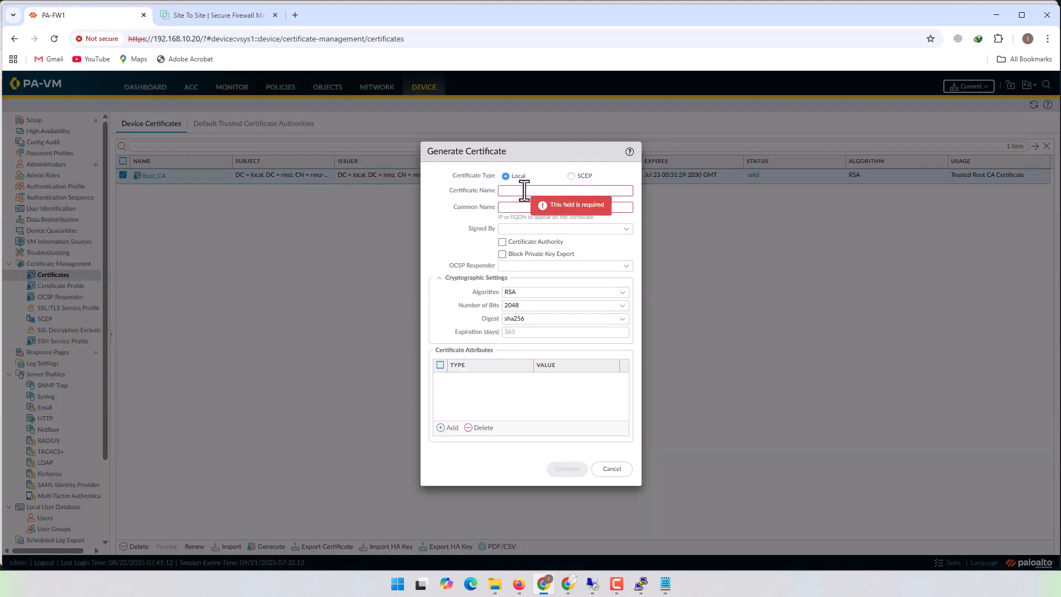
text(VPN_Cert)
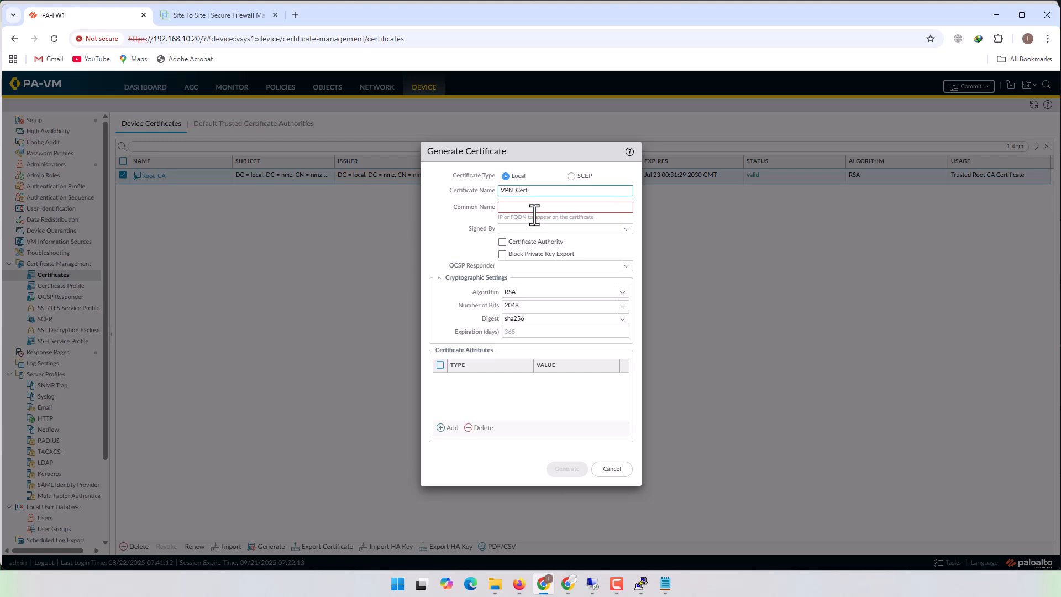
click(627, 206)
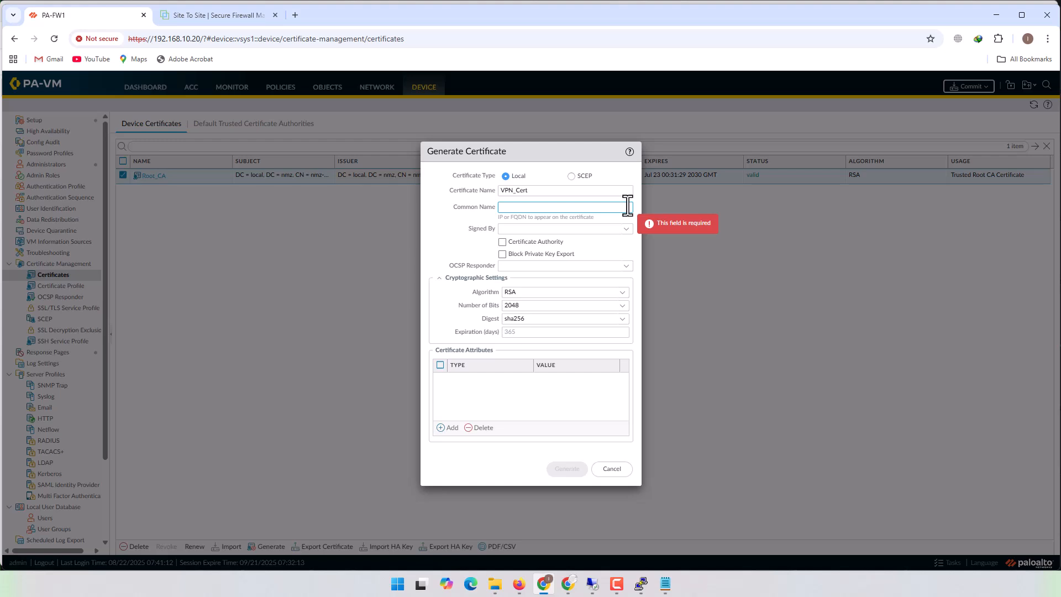
text(192)
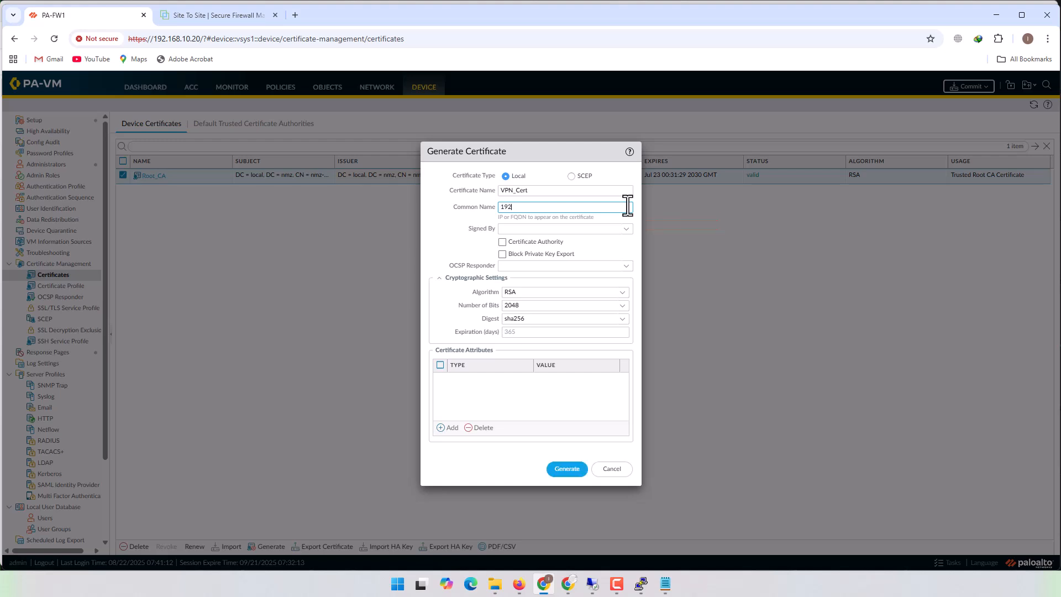
text(.168.100.2)
drag(559, 207, 473, 206)
click(561, 209)
- Set VPN_Cert's signer to External Authority (CSR) and copy its common name
click(626, 230)
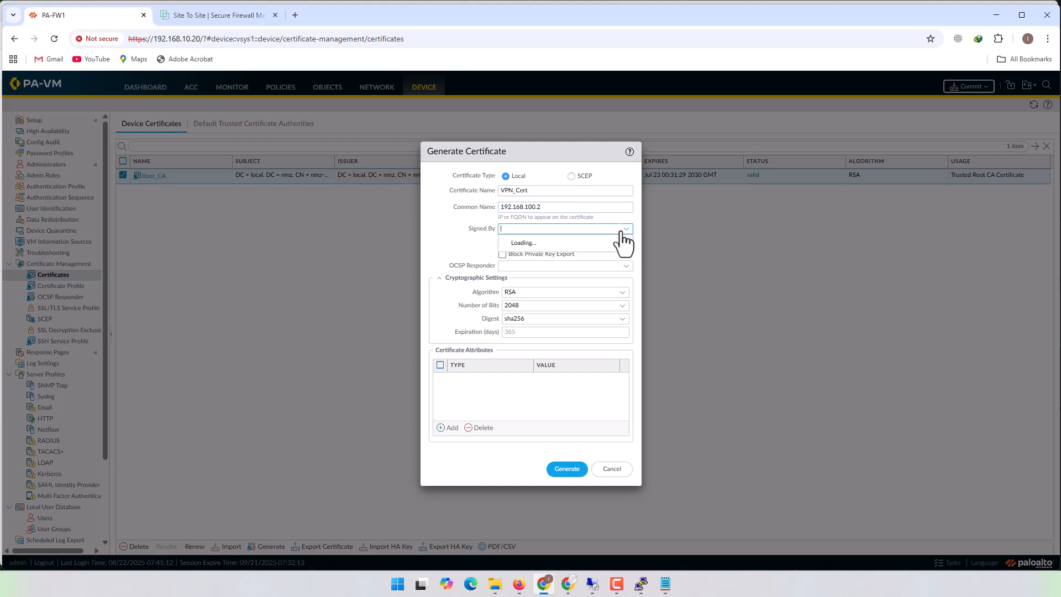
click(567, 242)
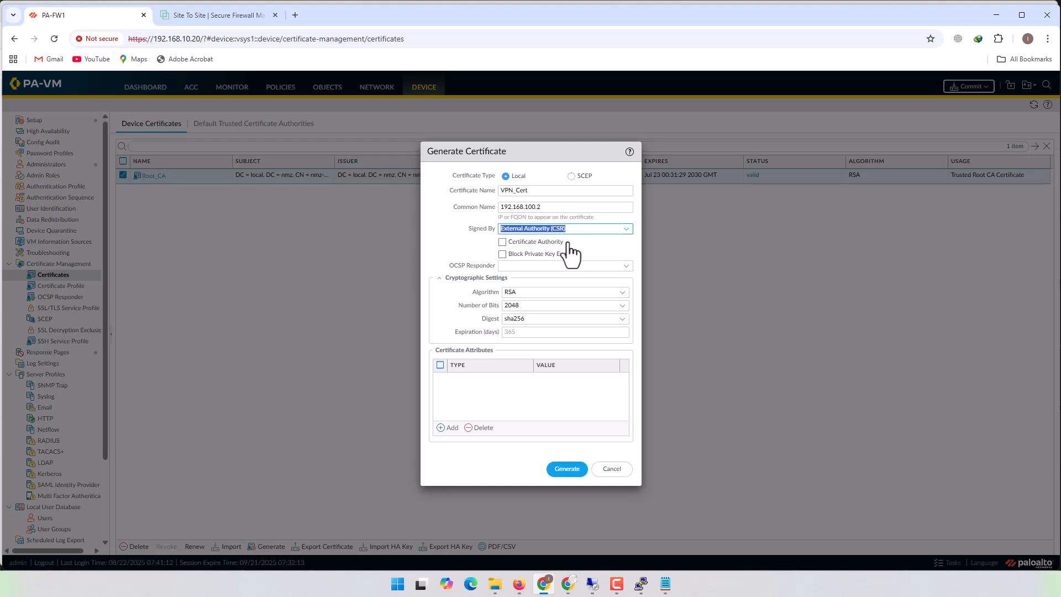
click(447, 229)
click(475, 219)
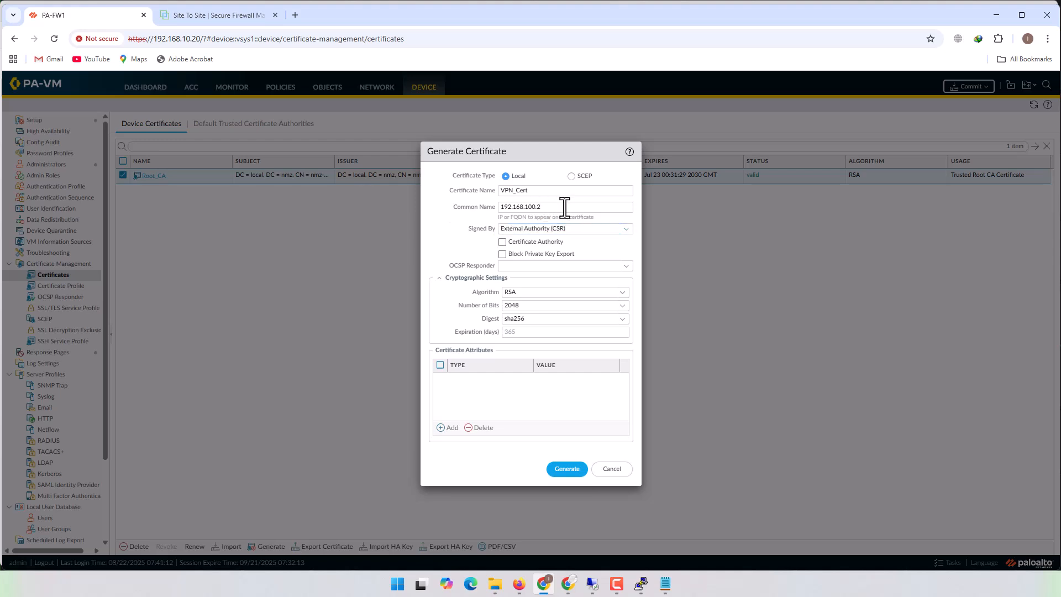
drag(564, 207, 436, 208)
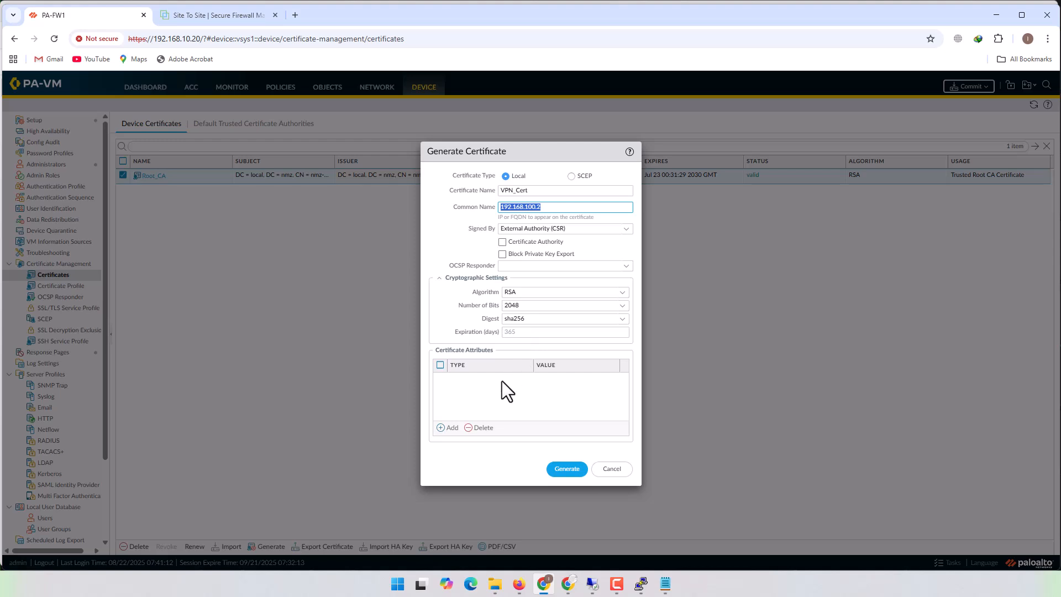
- Add two certificate attributes to VPN_Cert: Organization with the value nmz and Department with the value IT
click(448, 427)
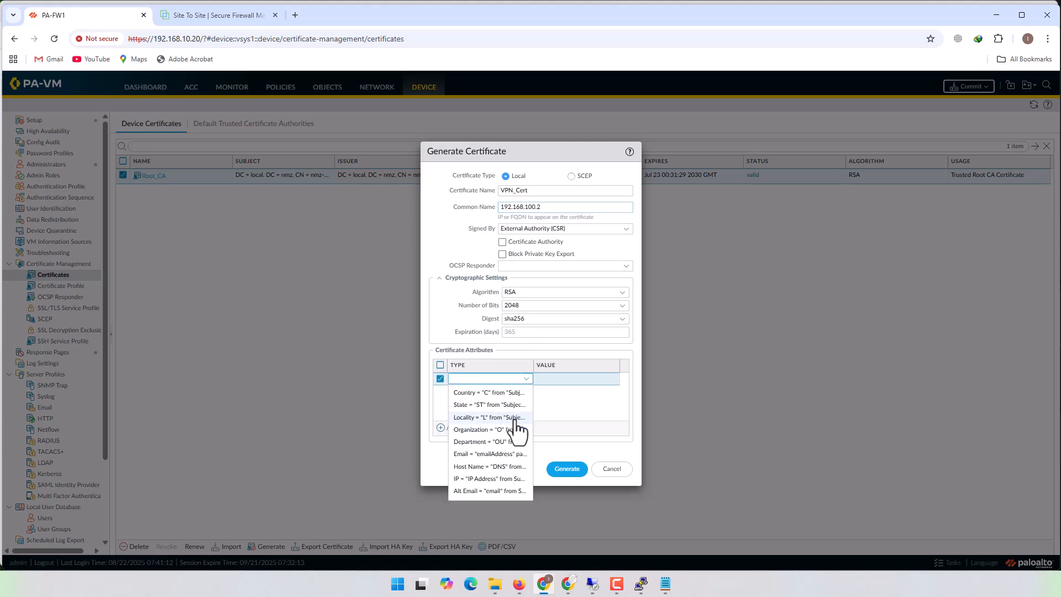
click(489, 429)
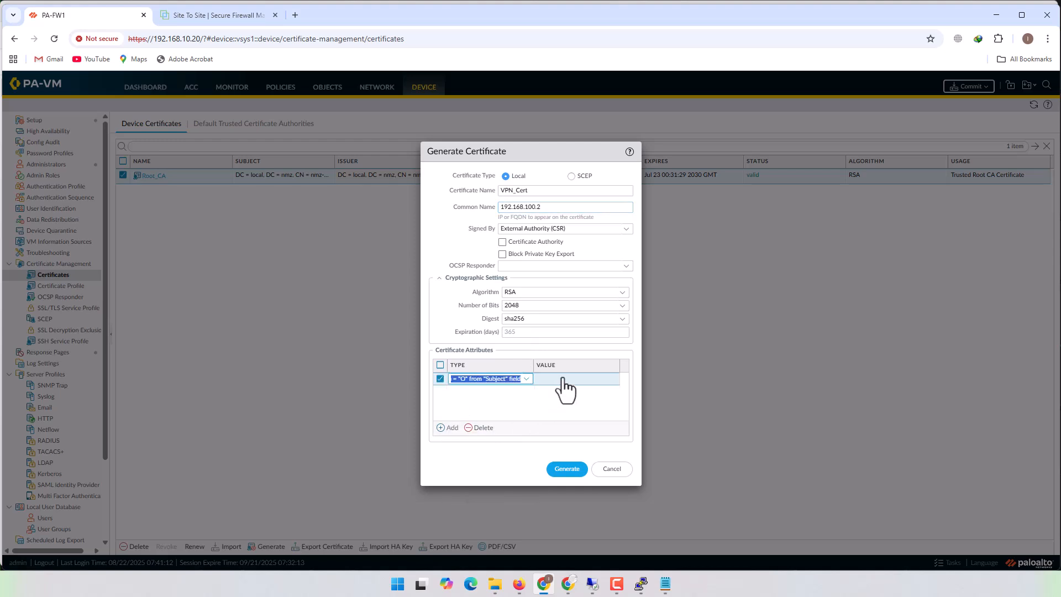
click(564, 390)
text(nmz)
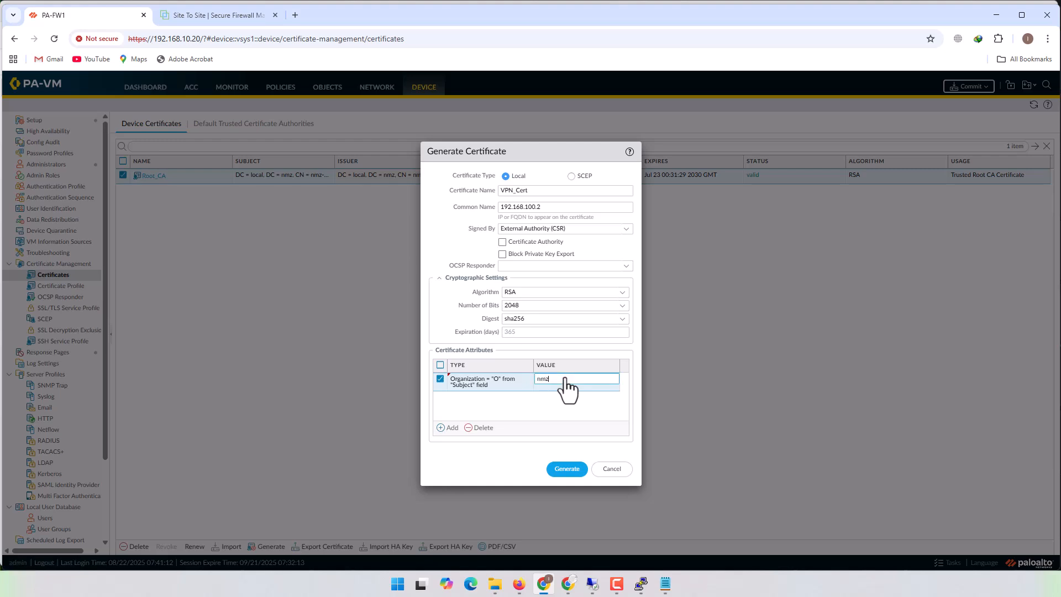
key(Tab)
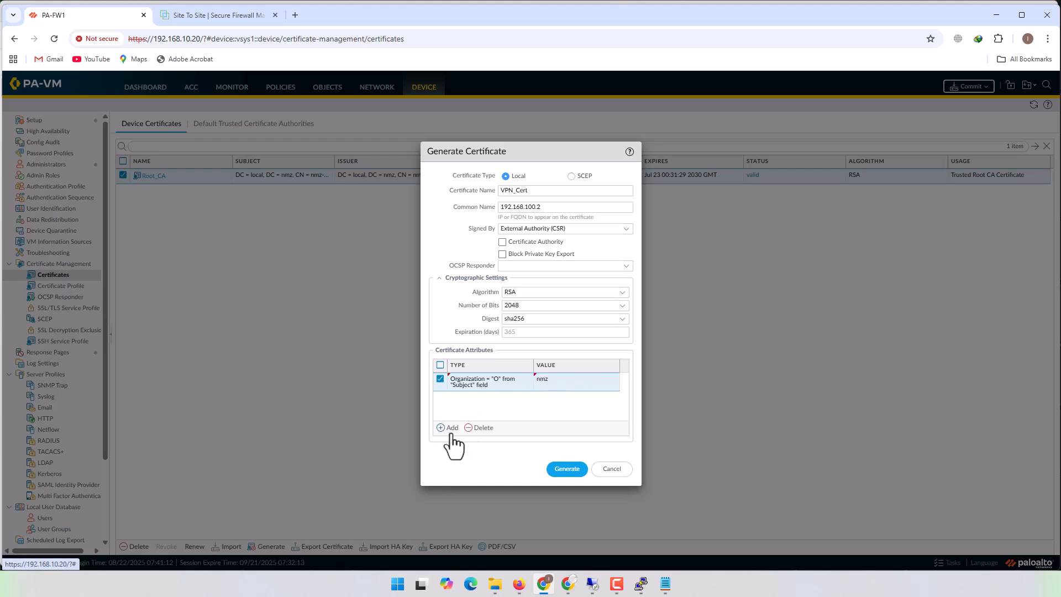
click(450, 428)
click(515, 456)
click(561, 399)
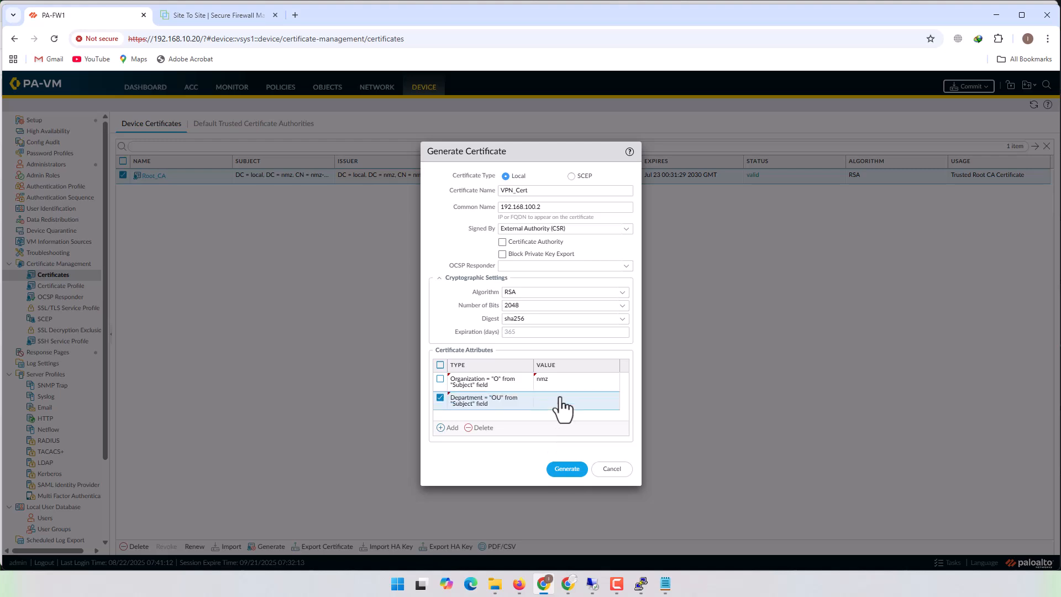
text(IT)
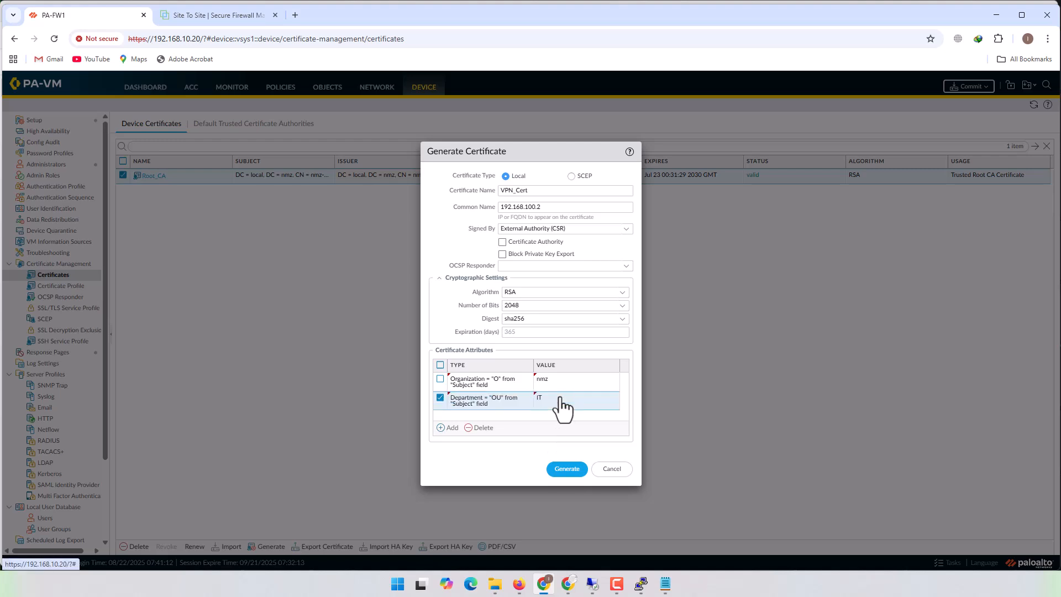
- Add a Host Name (DNS) Subject Alternative Name attribute and paste 192.168.100.2 as its value
click(451, 429)
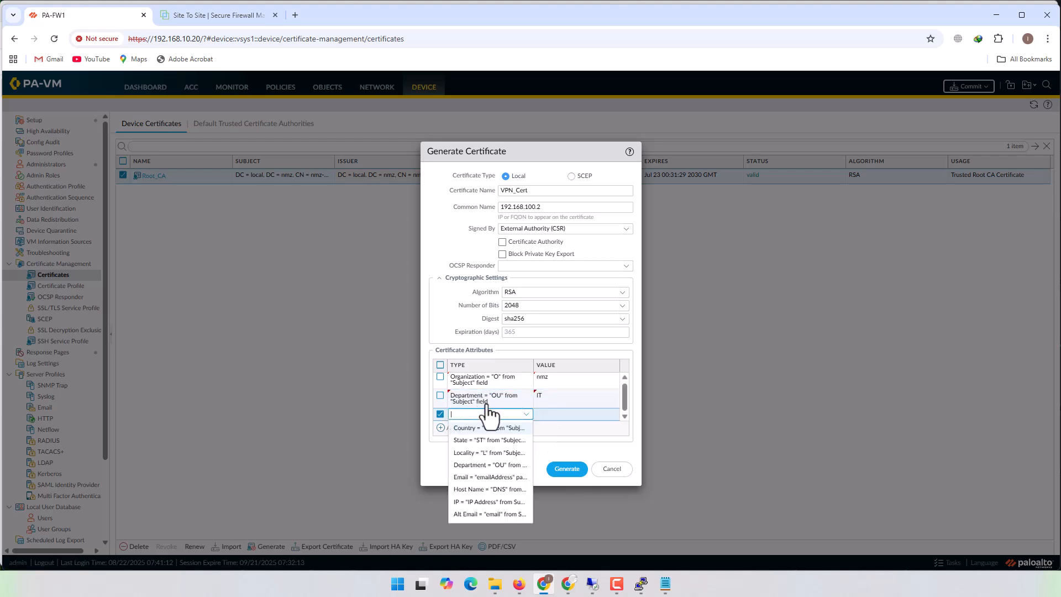
click(440, 428)
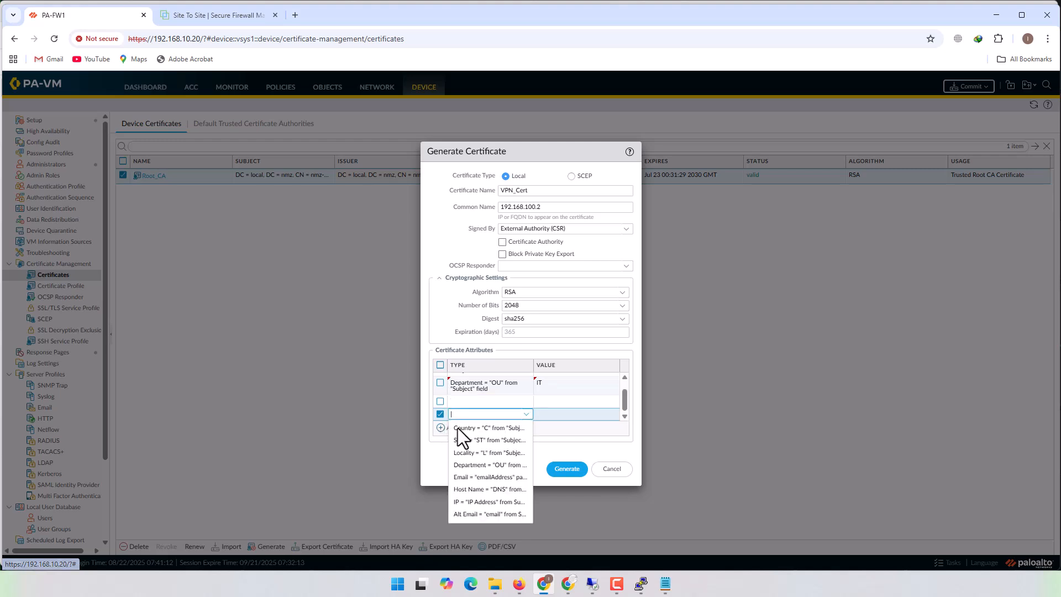
click(500, 489)
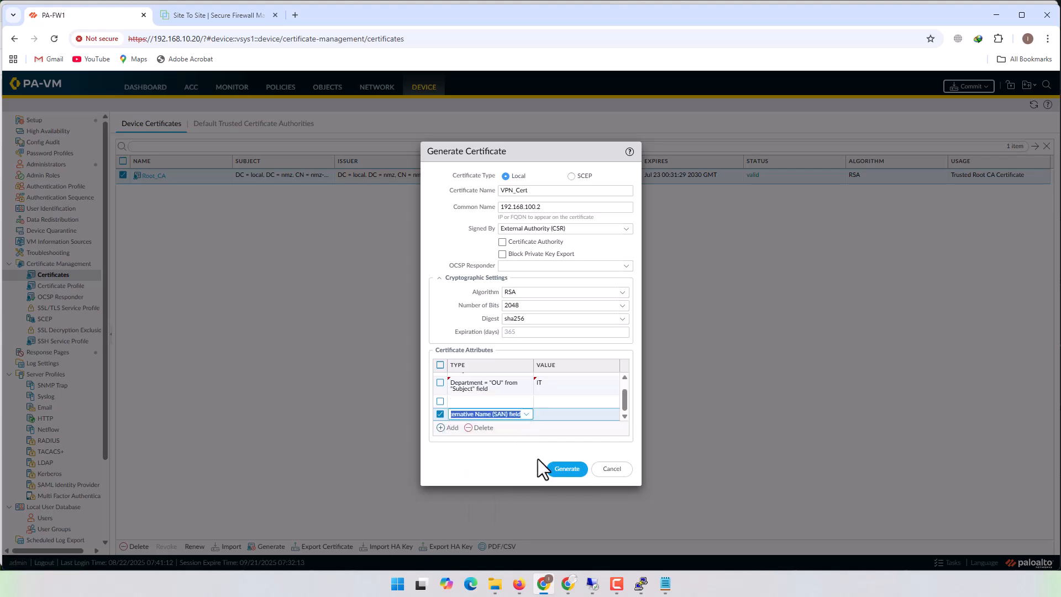
click(581, 409)
text(192.168.100.2)
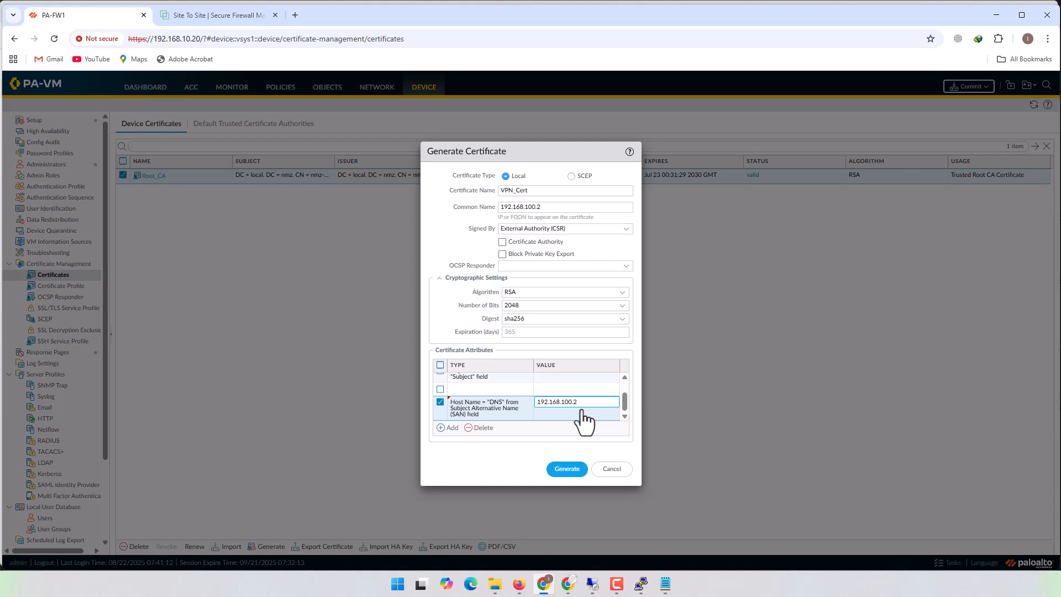
- Add an IP Address Subject Alternative Name attribute with the pasted value 192.168.100.2 and review the attribute list
click(448, 428)
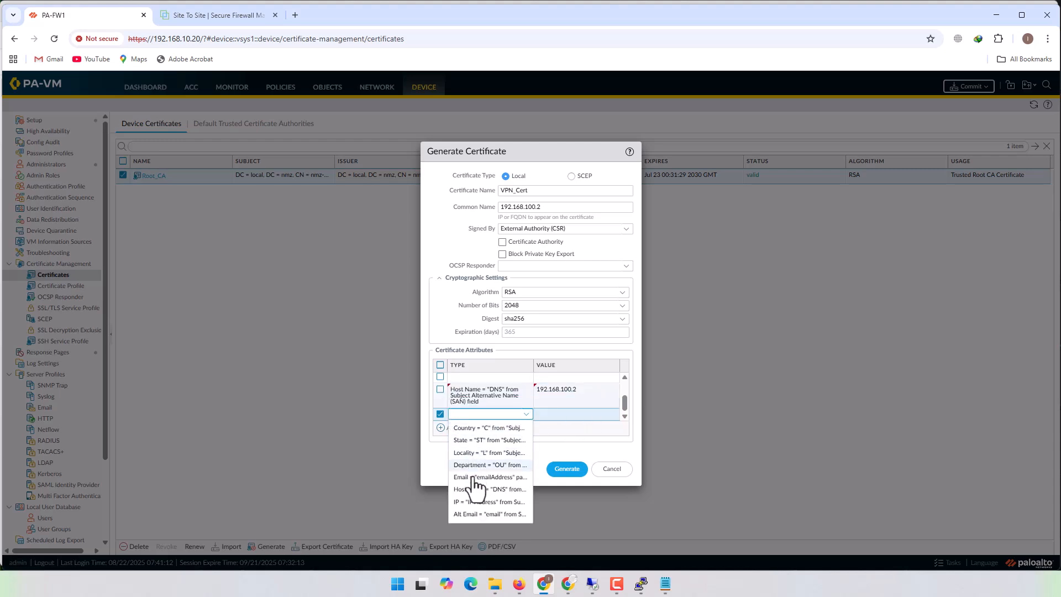
click(474, 501)
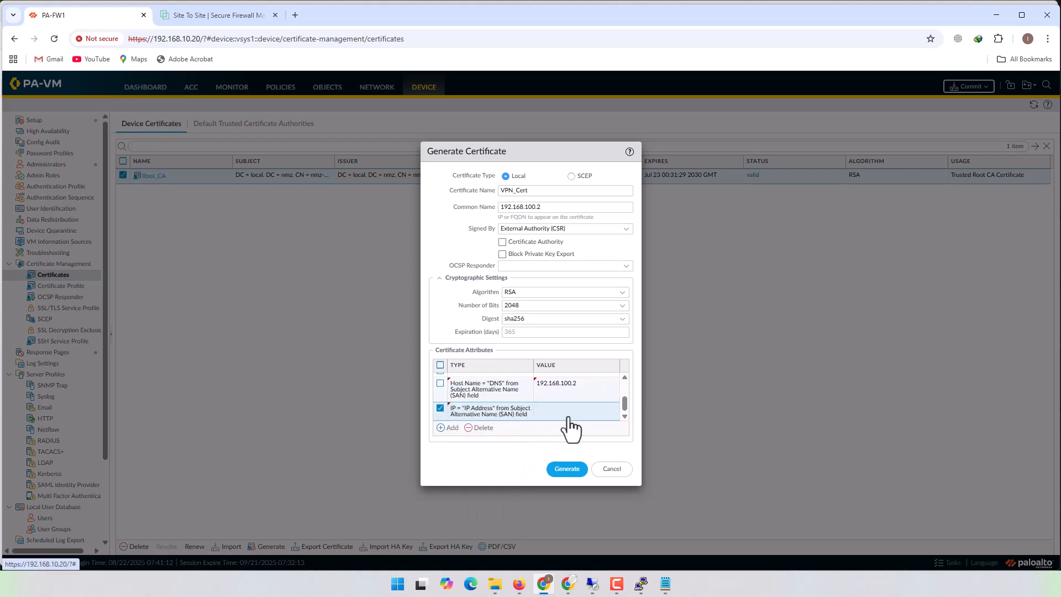
click(568, 418)
text(192.168.100.2)
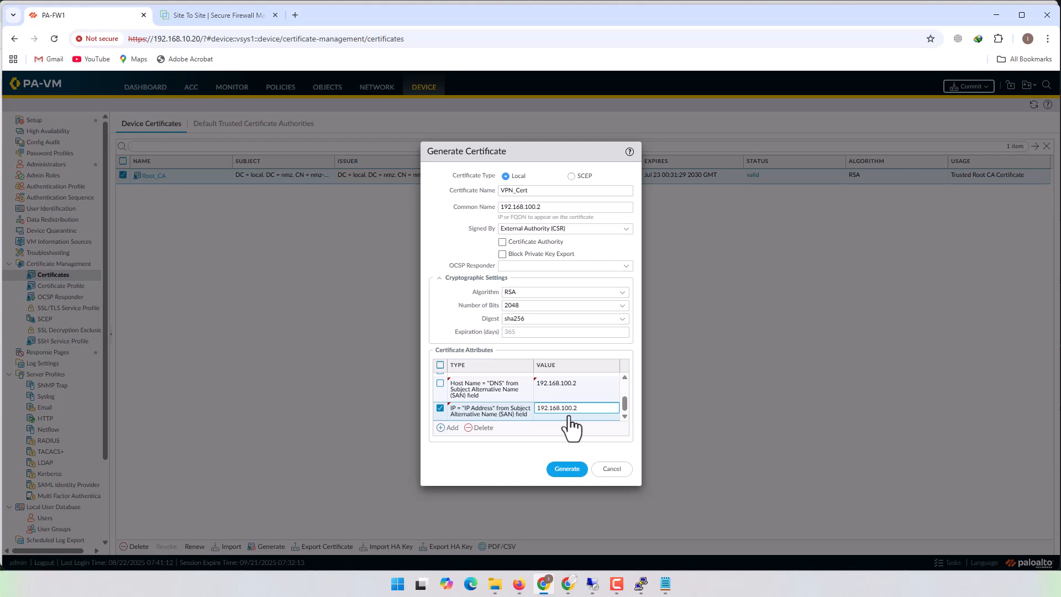
key(Return)
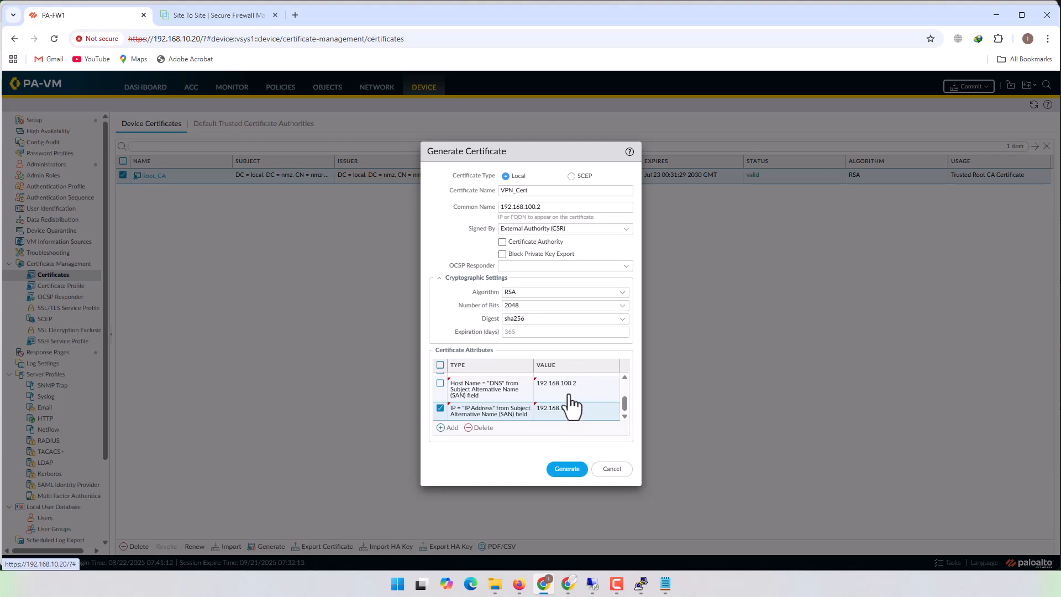
scroll(572, 402, up, 2)
scroll(572, 400, down, 2)
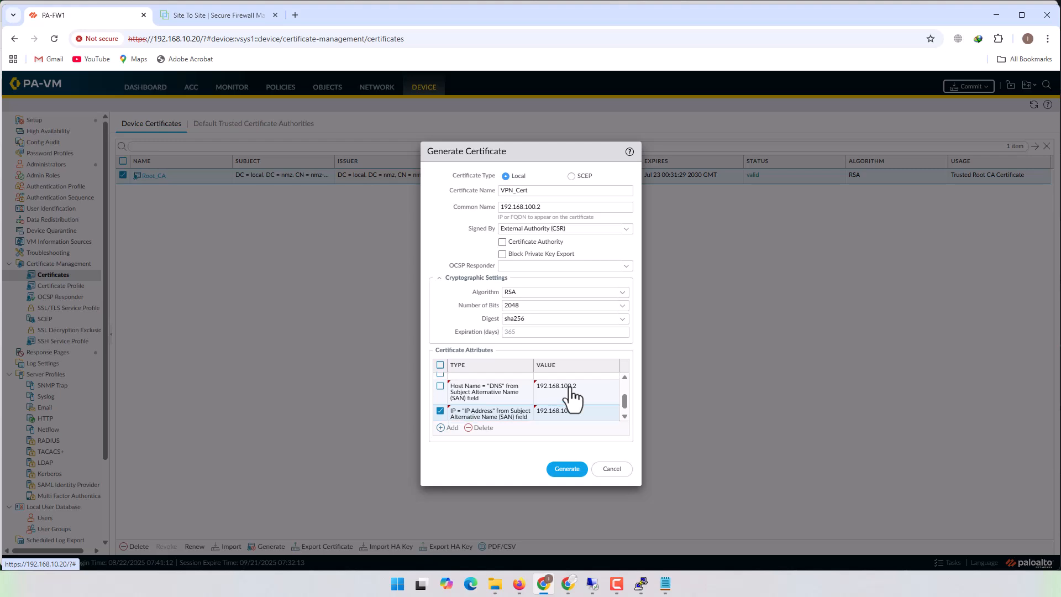
- Review VPN_Cert's certificate attributes and delete the empty attribute row between Department and Host Name
scroll(569, 389, up, 2)
scroll(569, 391, down, 2)
scroll(558, 395, up, 2)
scroll(506, 413, down, 2)
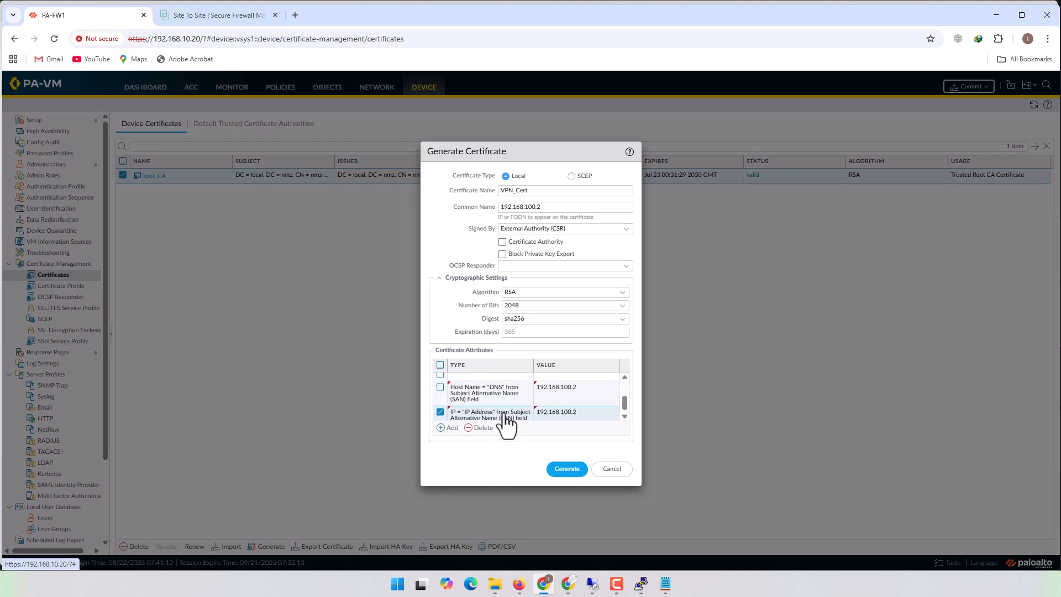
scroll(506, 419, down, 1)
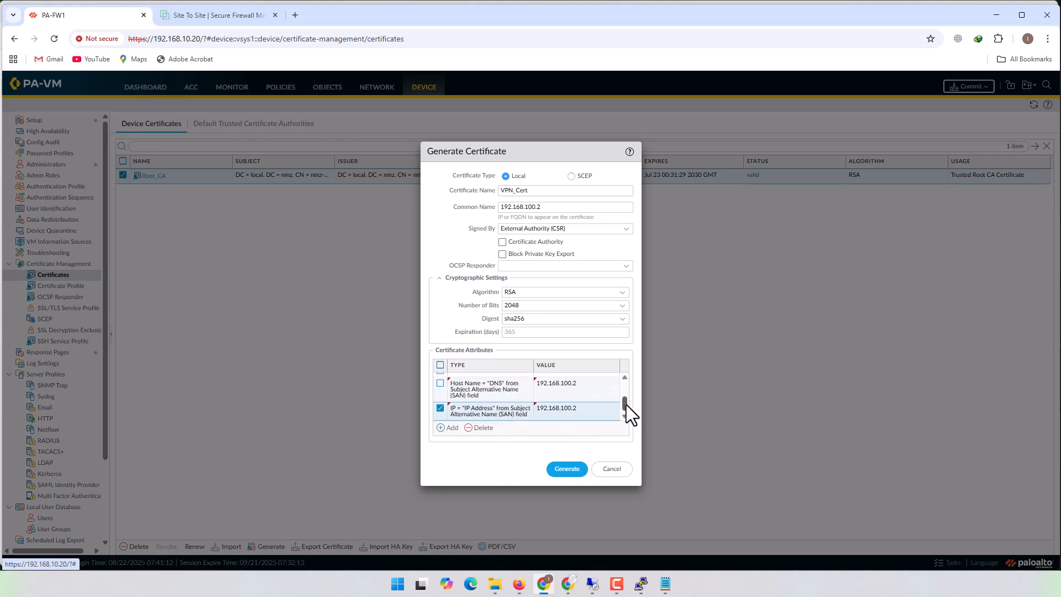
drag(625, 404, 624, 396)
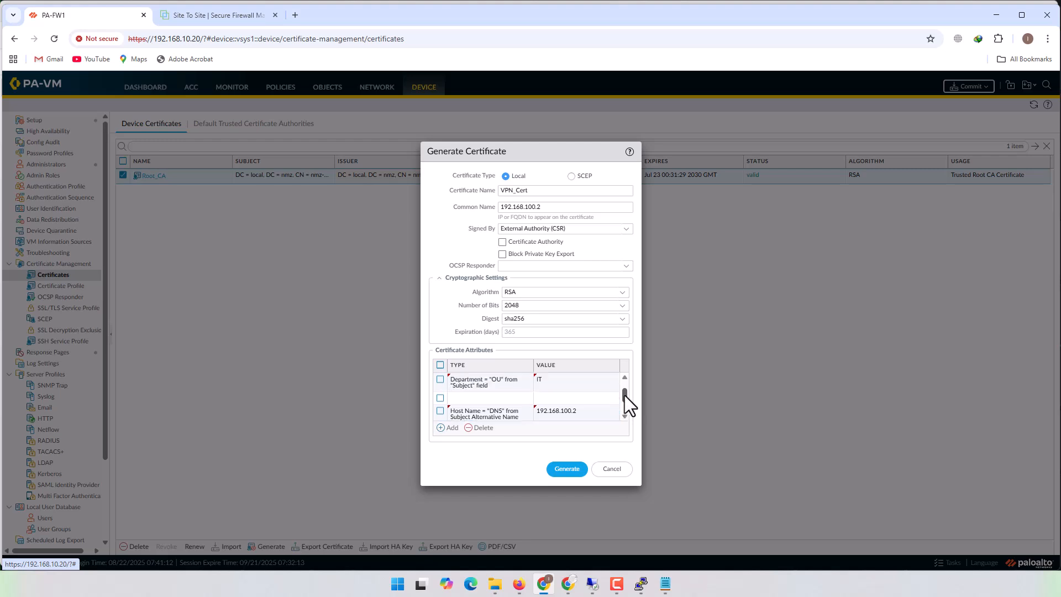
click(491, 401)
click(593, 400)
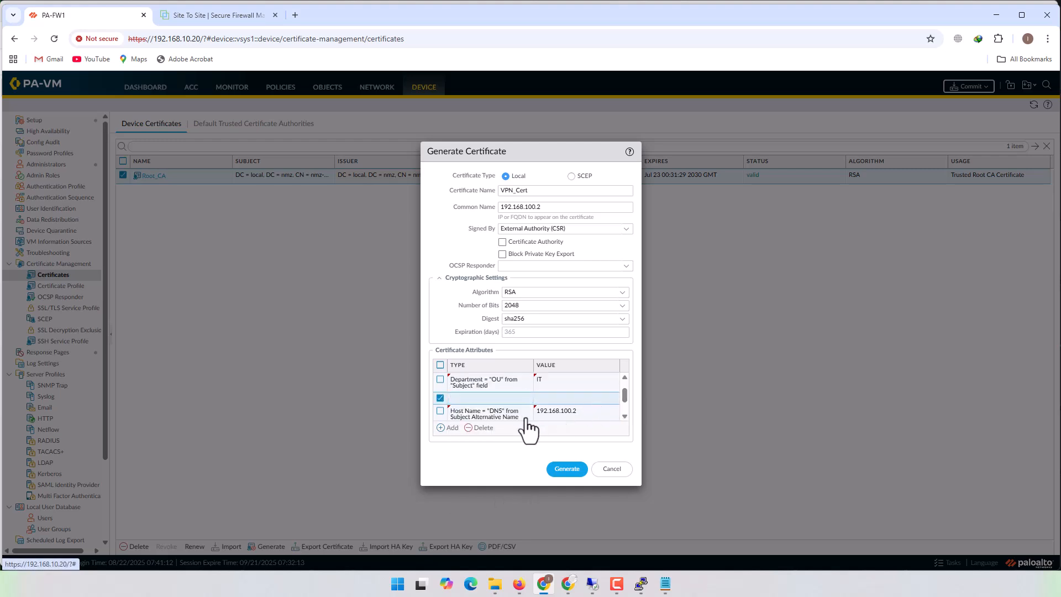
click(480, 428)
- Check the start of the attribute list and generate the VPN_Cert certificate request
drag(626, 399, 627, 376)
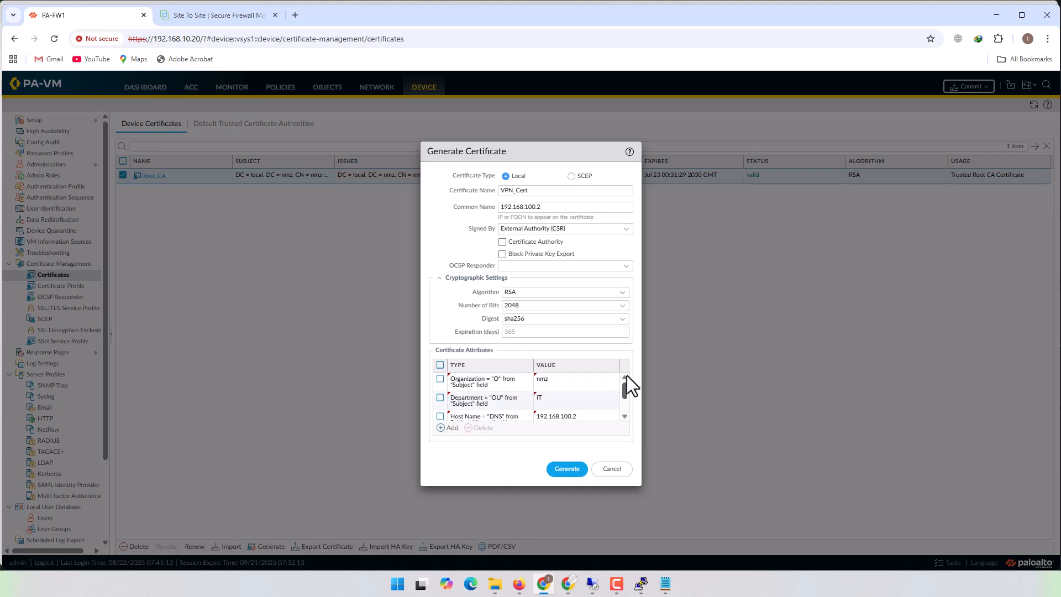
click(561, 470)
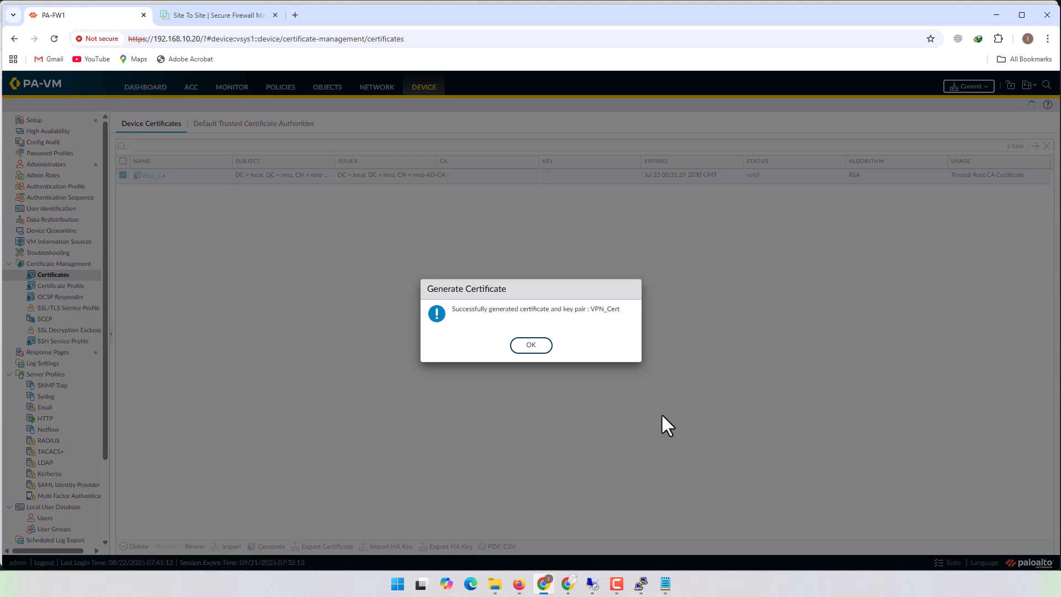
click(531, 345)
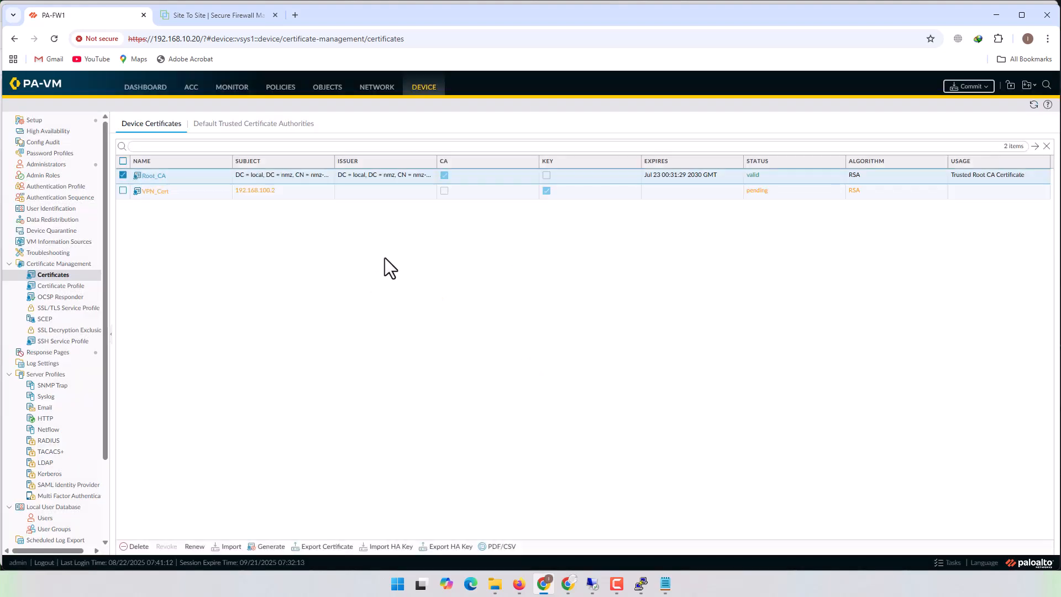
- Export only VPN_Cert's signing request, open the downloaded cert_VPN_Cert.csr and copy its entire text
click(122, 190)
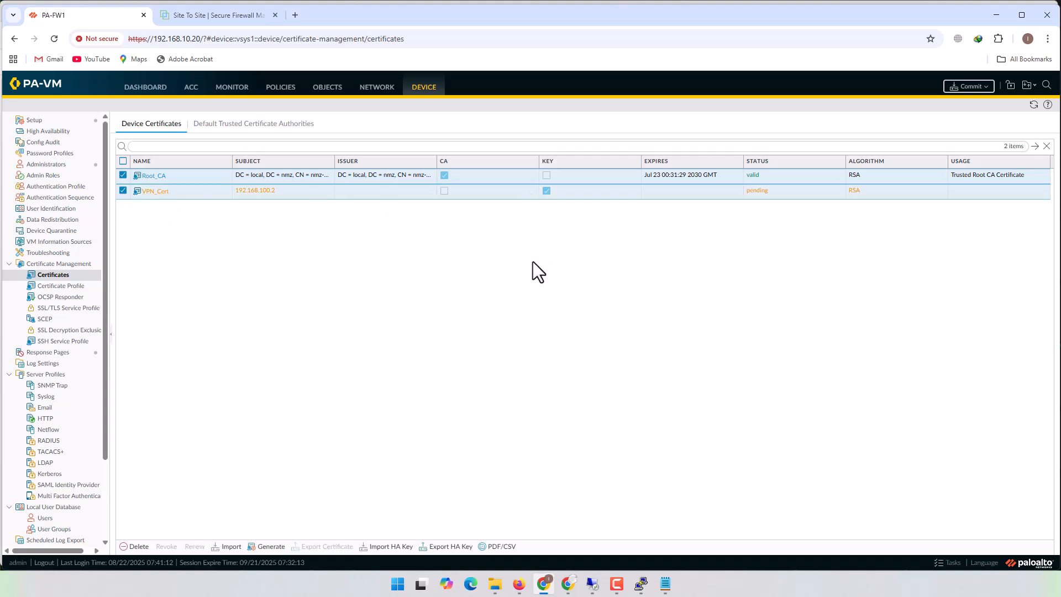
click(126, 176)
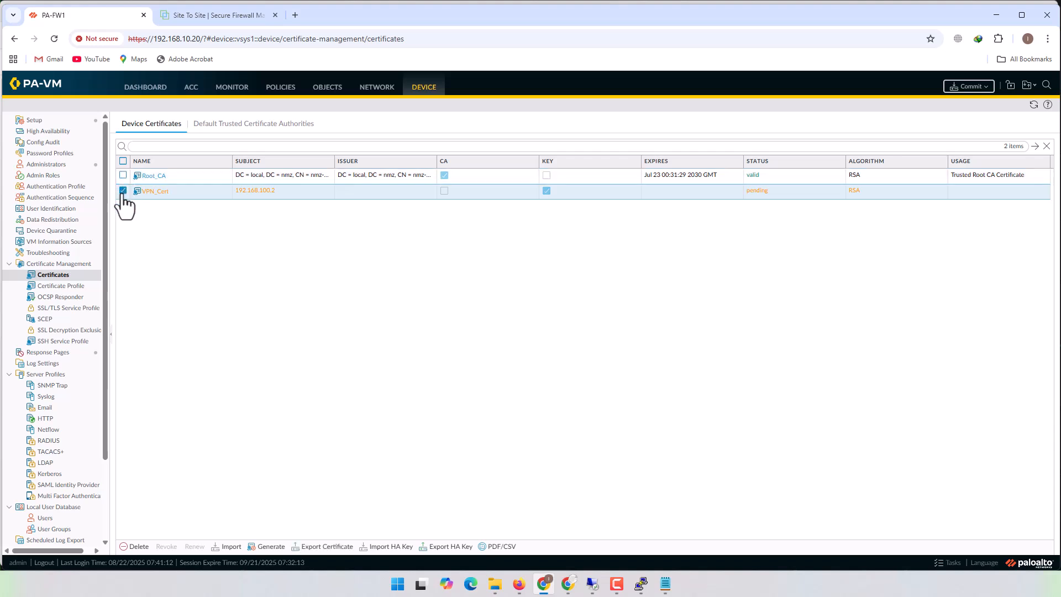
click(331, 550)
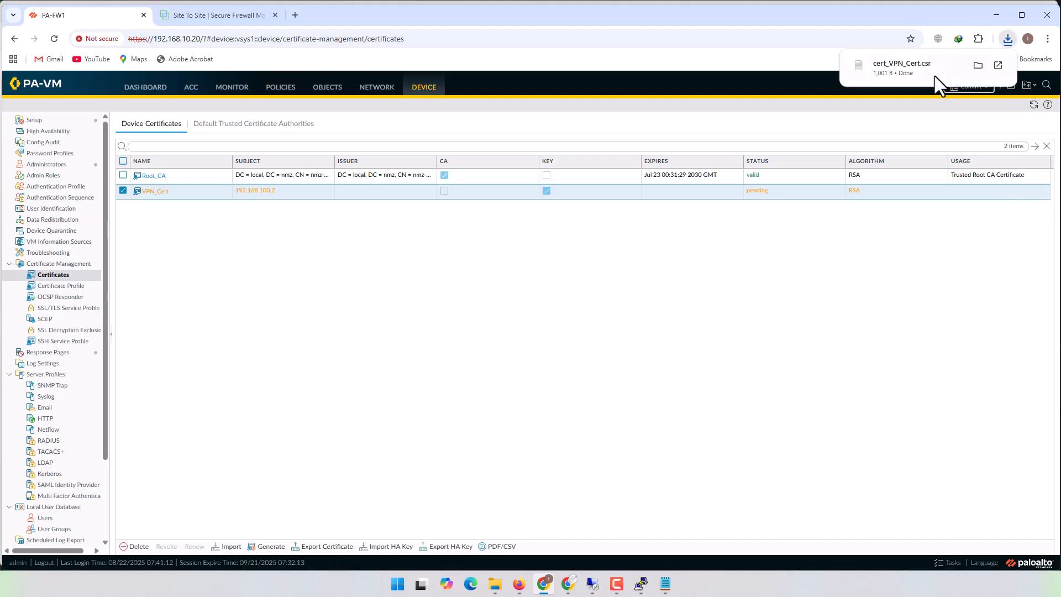
click(921, 69)
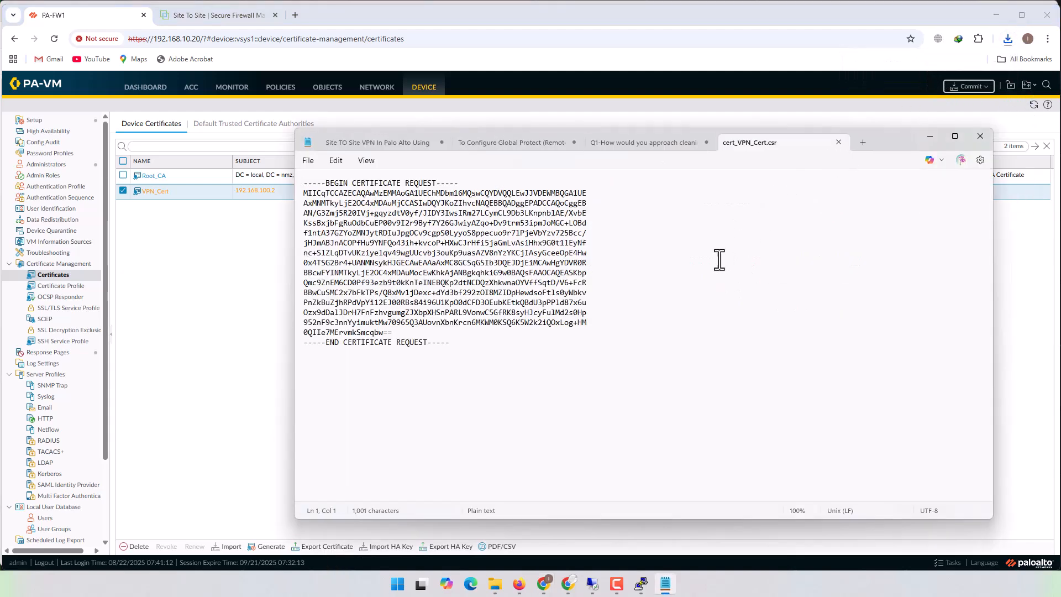
key(ctrl+a)
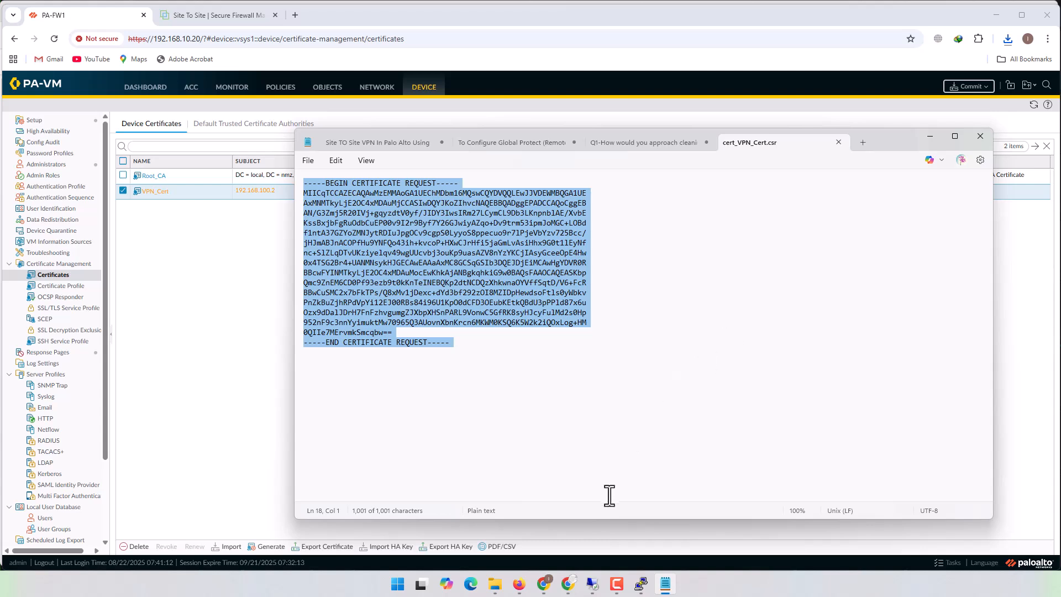
- Switch to the 192.168.10.21 remote desktop and paste the request into the AD Certificate Services base-64 saved request form
mouse_move(589, 586)
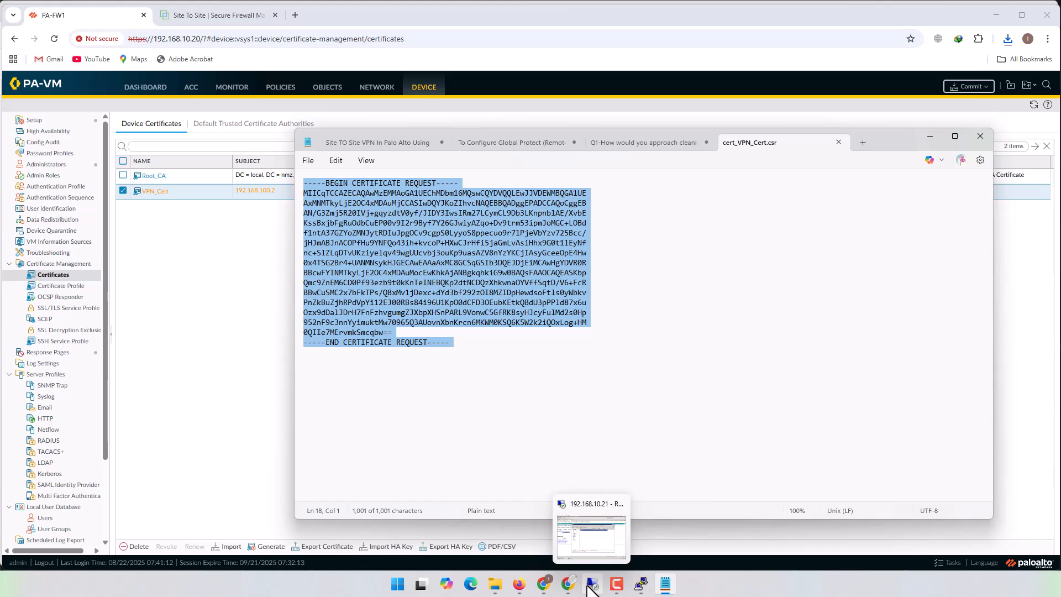
click(599, 538)
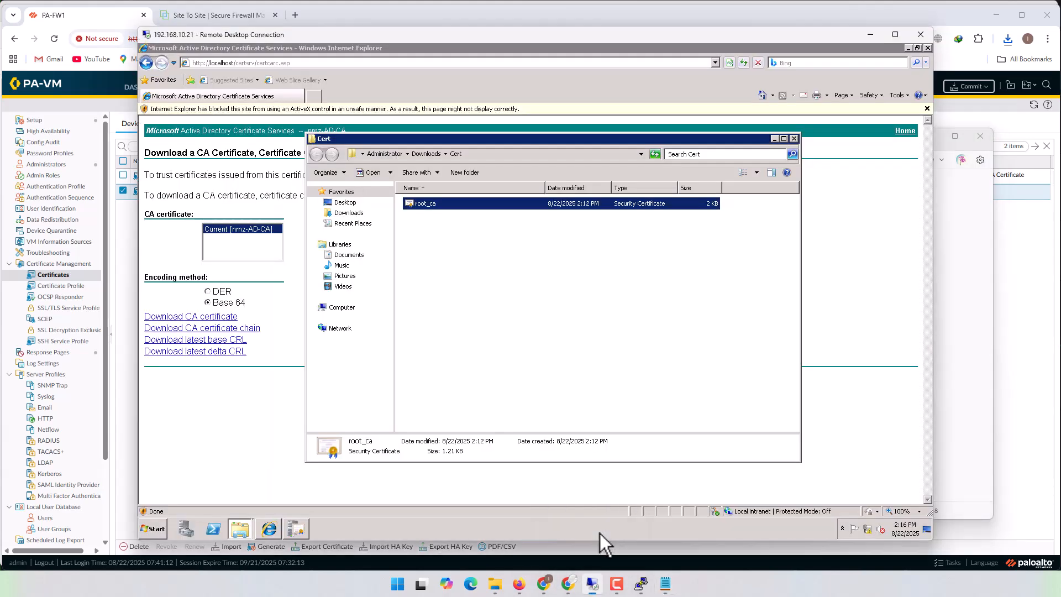
click(269, 432)
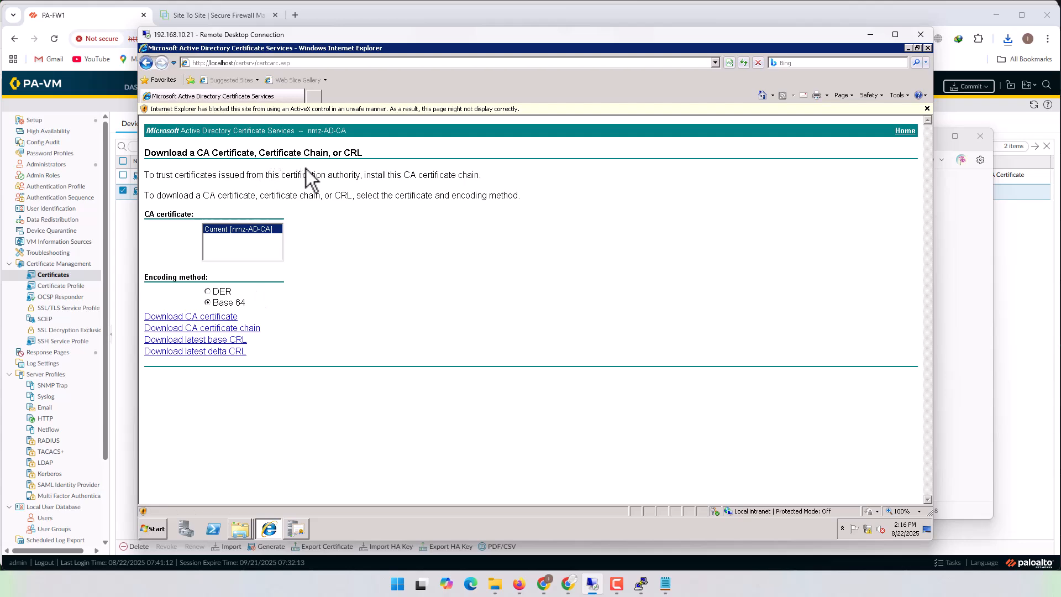
key(alt+Left)
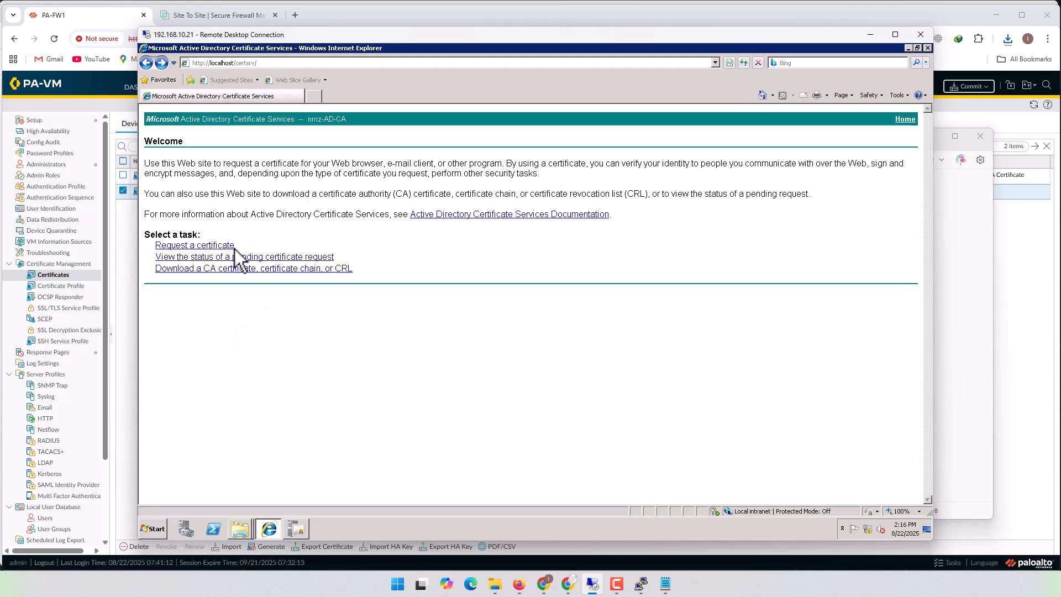
click(216, 245)
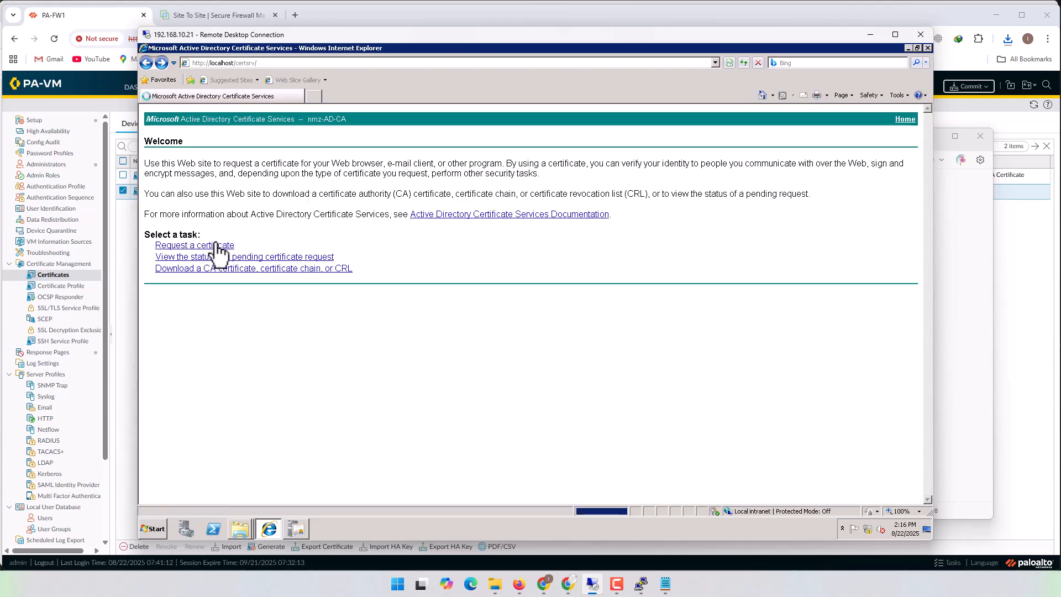
click(228, 196)
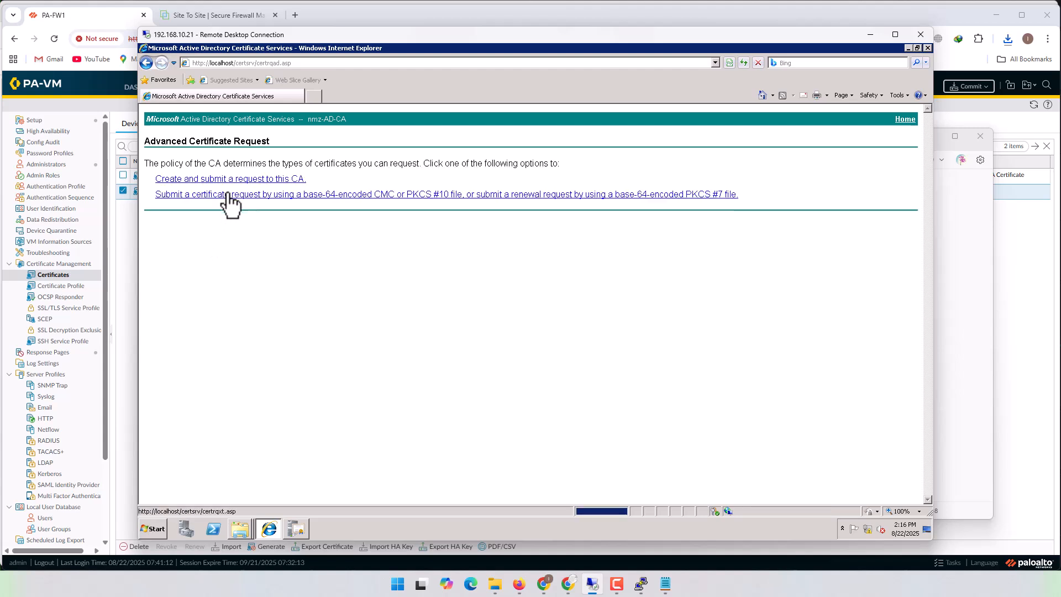
click(334, 196)
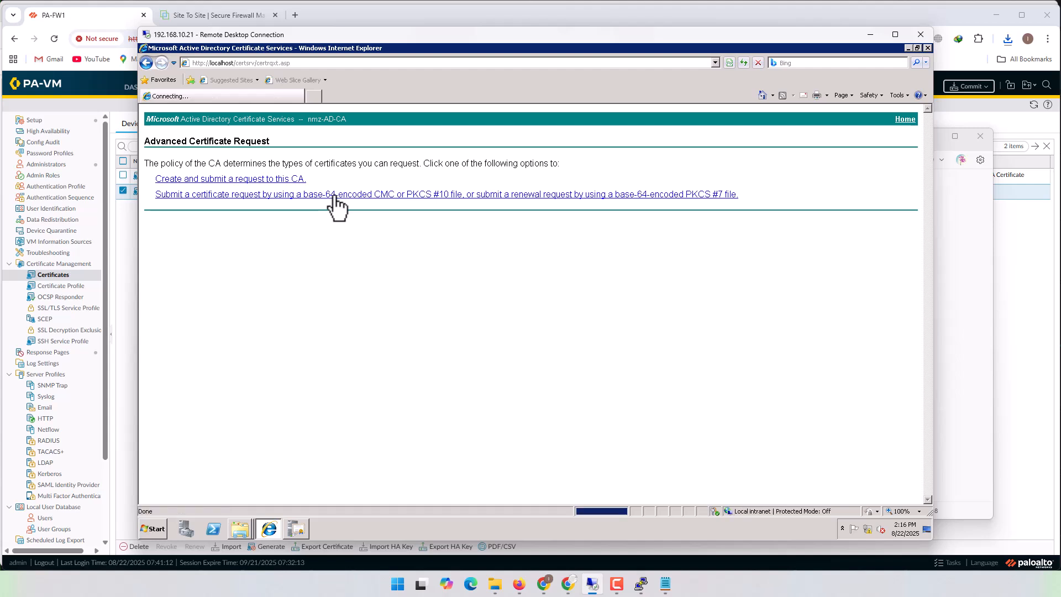
key(ctrl+v)
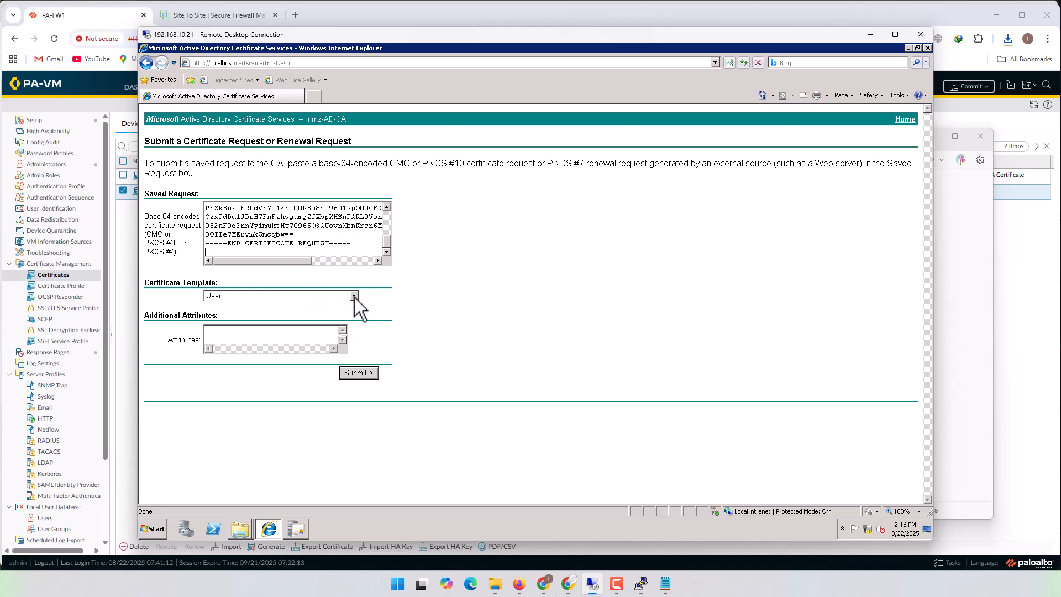
- Set the certificate template to NMZ-IPSec (Offline request) and submit the certificate request
click(353, 296)
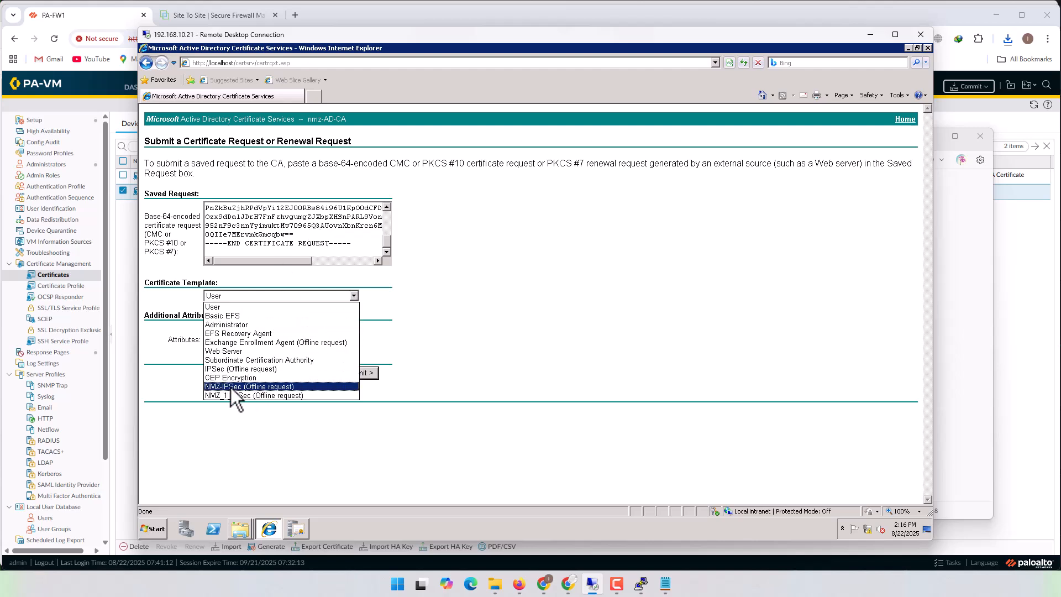
click(274, 386)
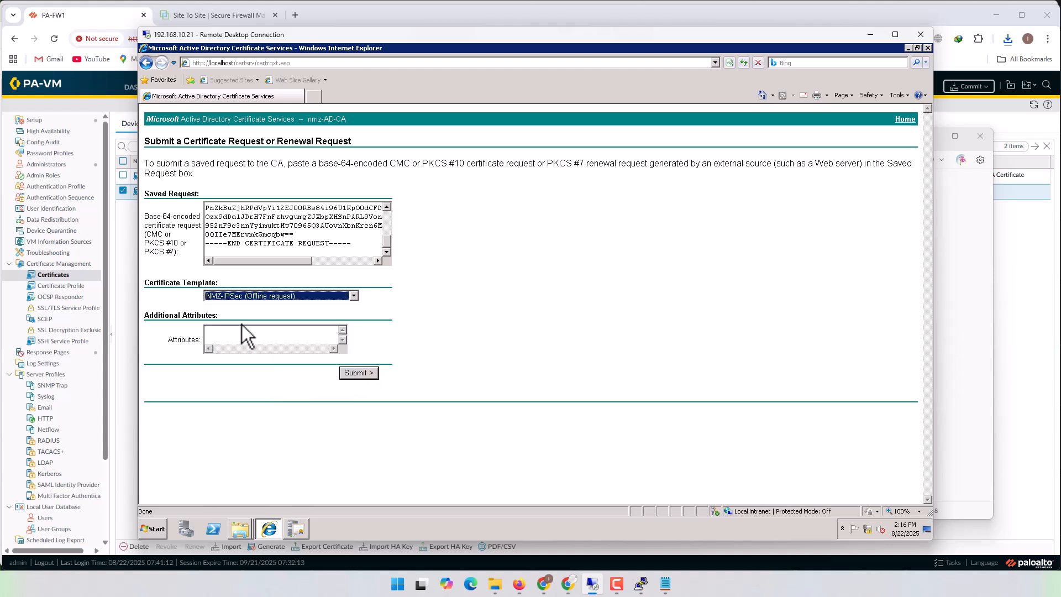
click(290, 297)
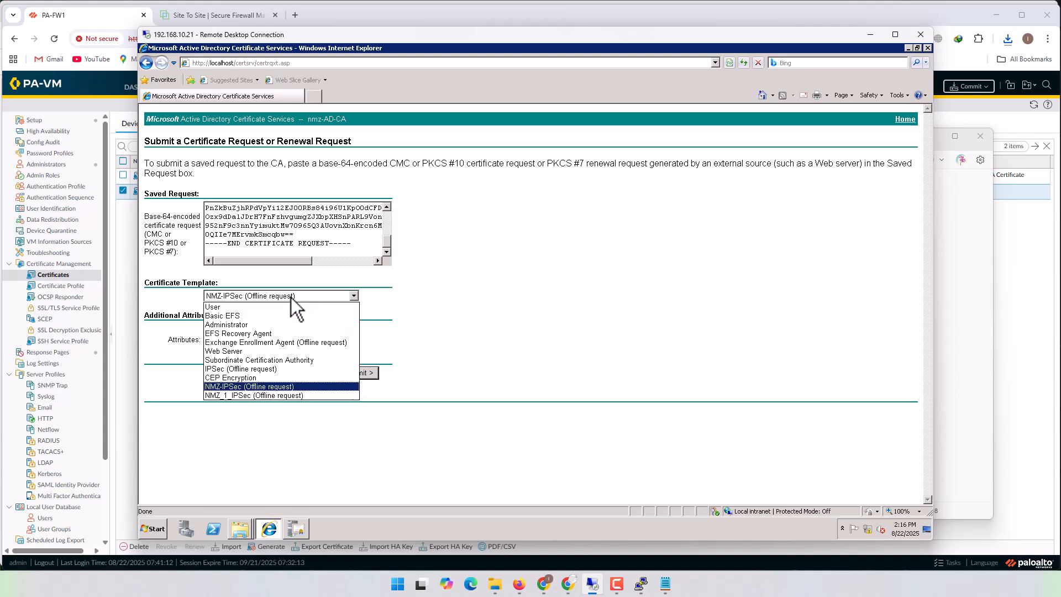
click(250, 386)
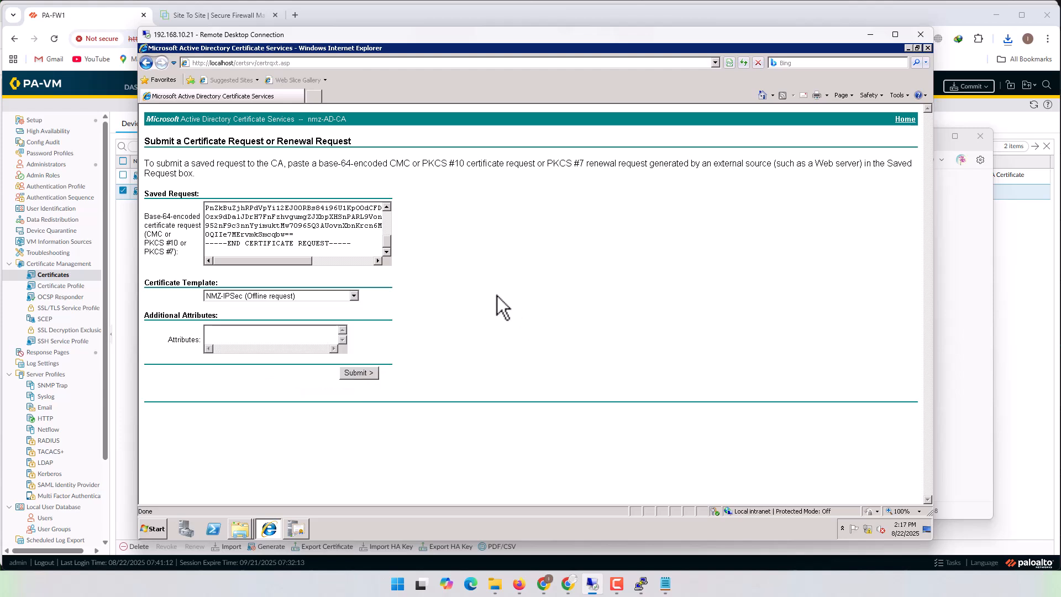
click(307, 297)
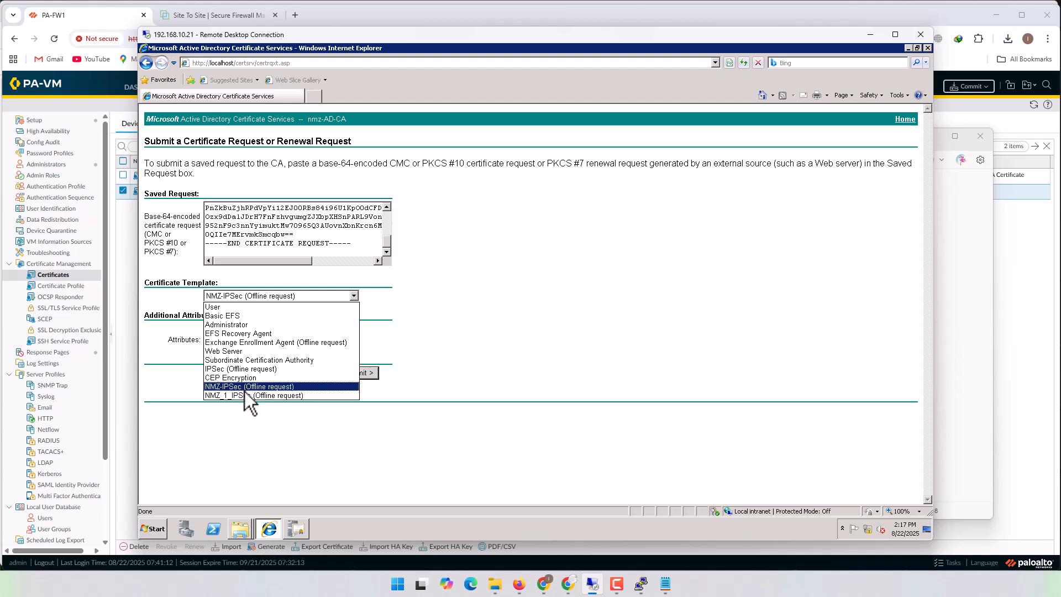
click(484, 309)
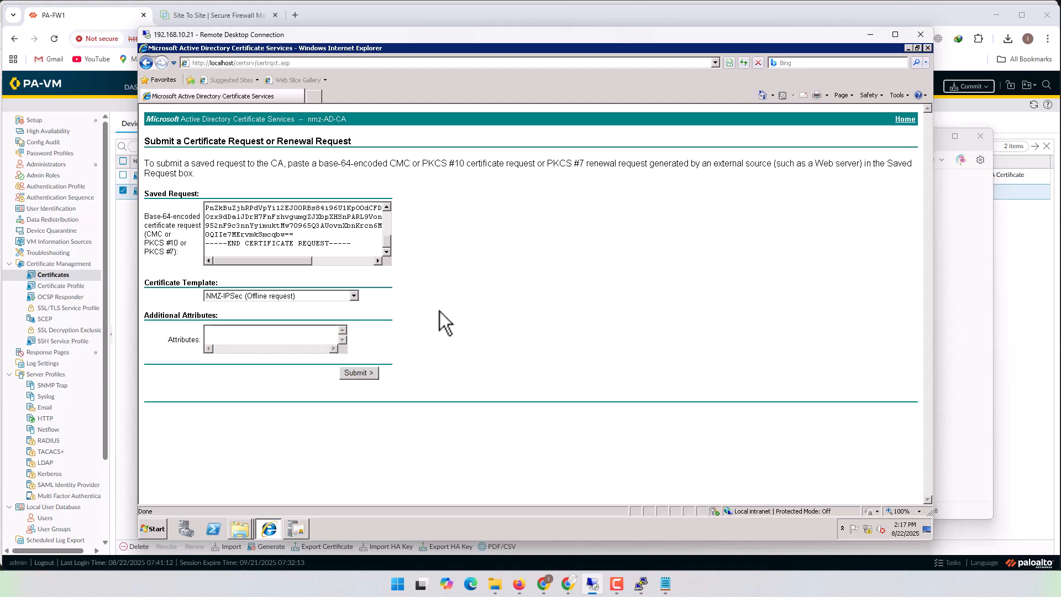
click(373, 371)
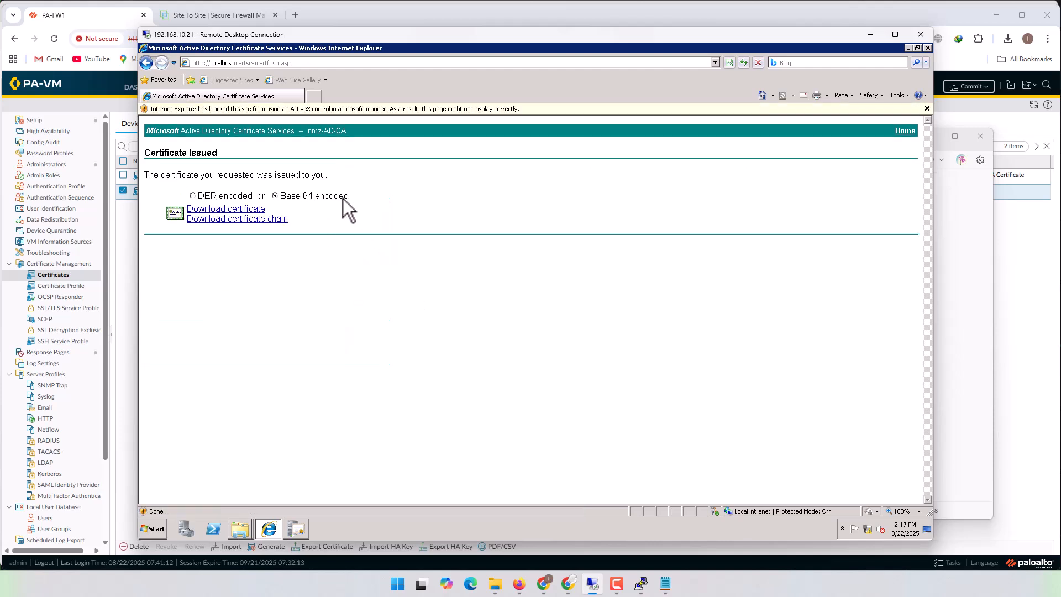
- Download the issued certificate as Base 64 encoded and save it in the Cert folder as VPM_PA_FW1_Cert
click(229, 209)
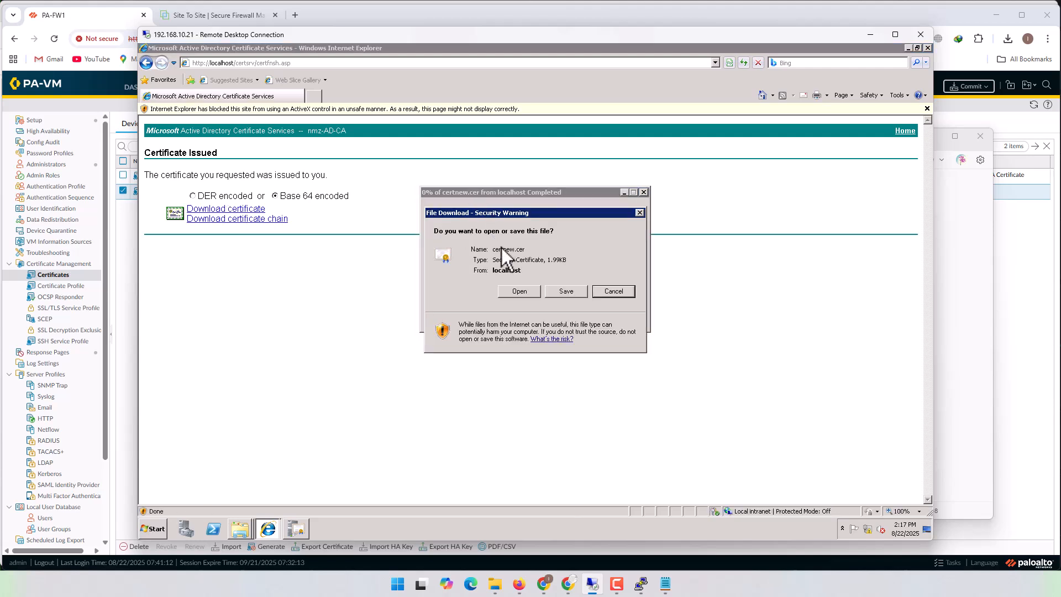
click(575, 294)
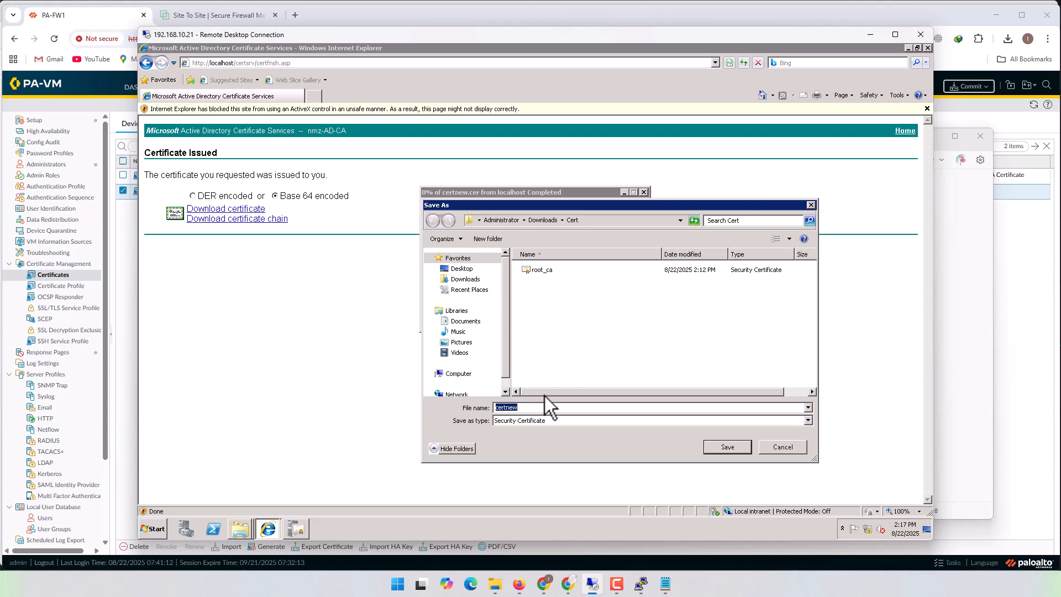
text(PA)
key(BackSpace)
key(BackSpace)
text(VPM_PA_FW1_Cert)
key(Return)
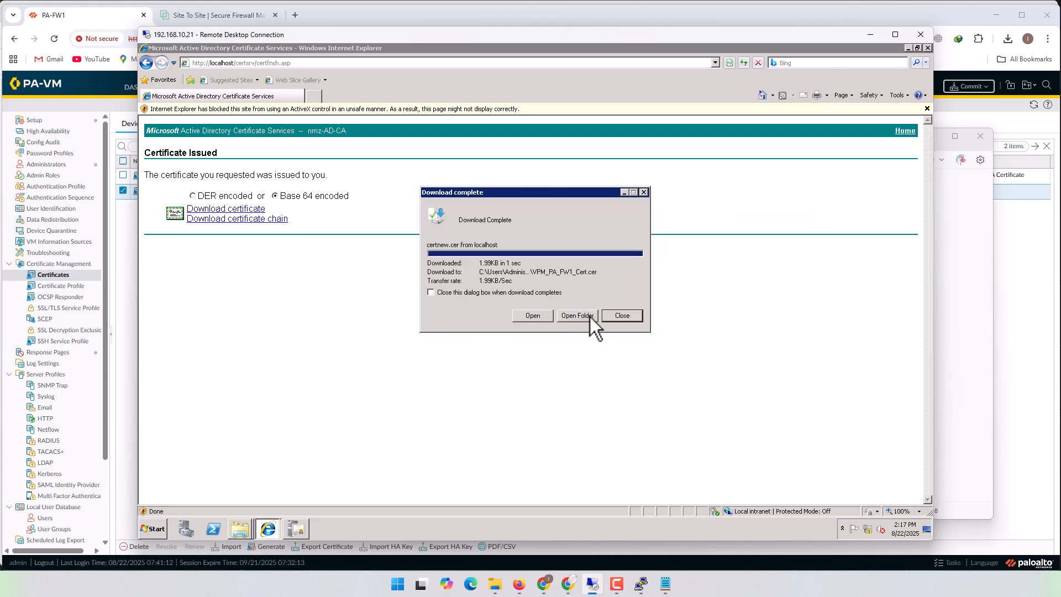
- Rename the downloaded certificate to VPN_PA_FW1_Cert and copy it into the local computer's New_certs > Cert folder
click(589, 317)
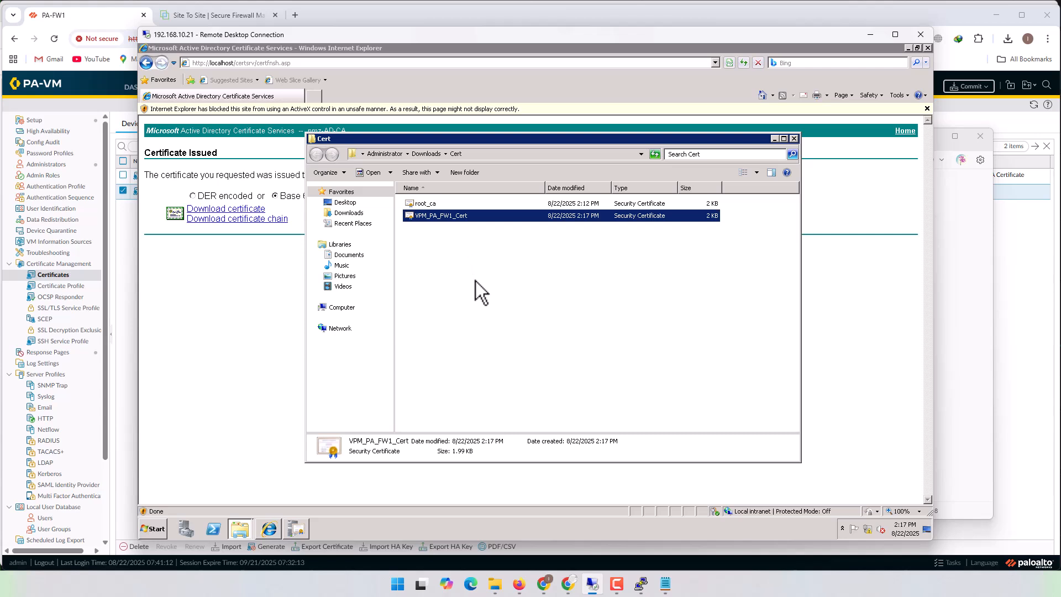
click(424, 217)
click(425, 218)
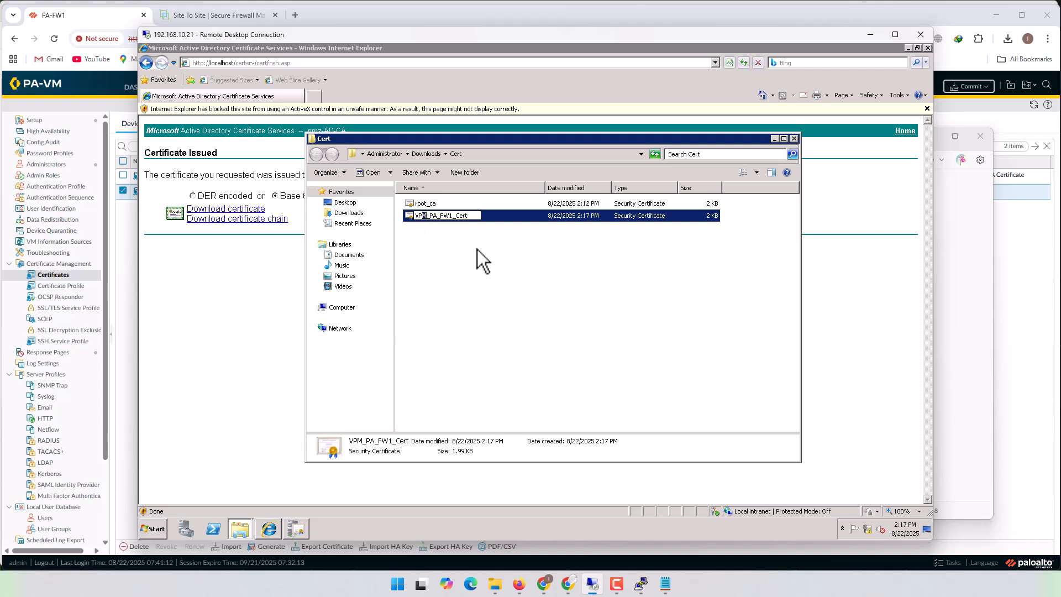
key(Delete)
text(N)
key(Return)
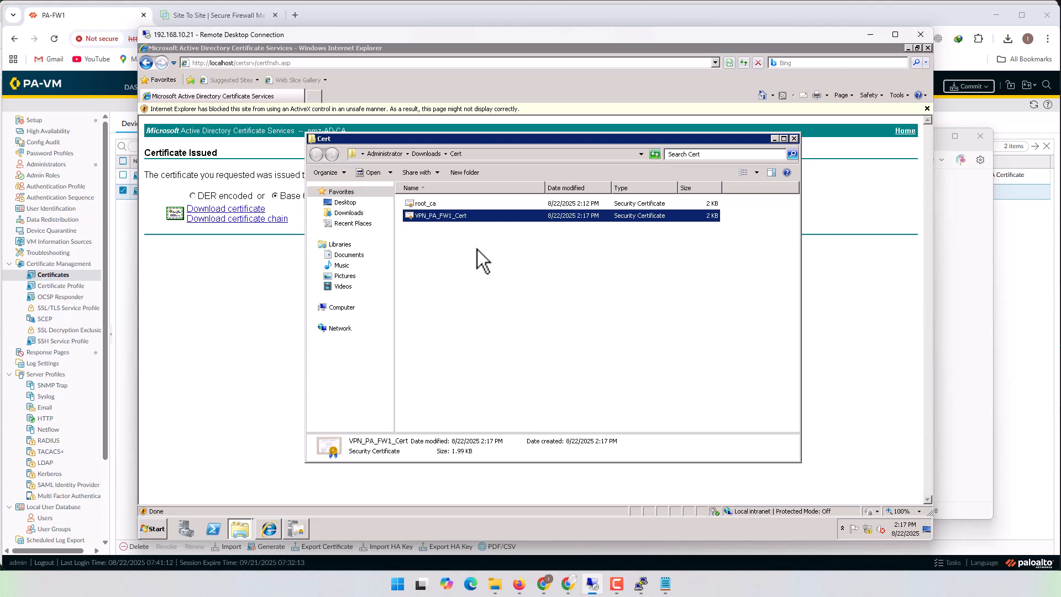
click(495, 583)
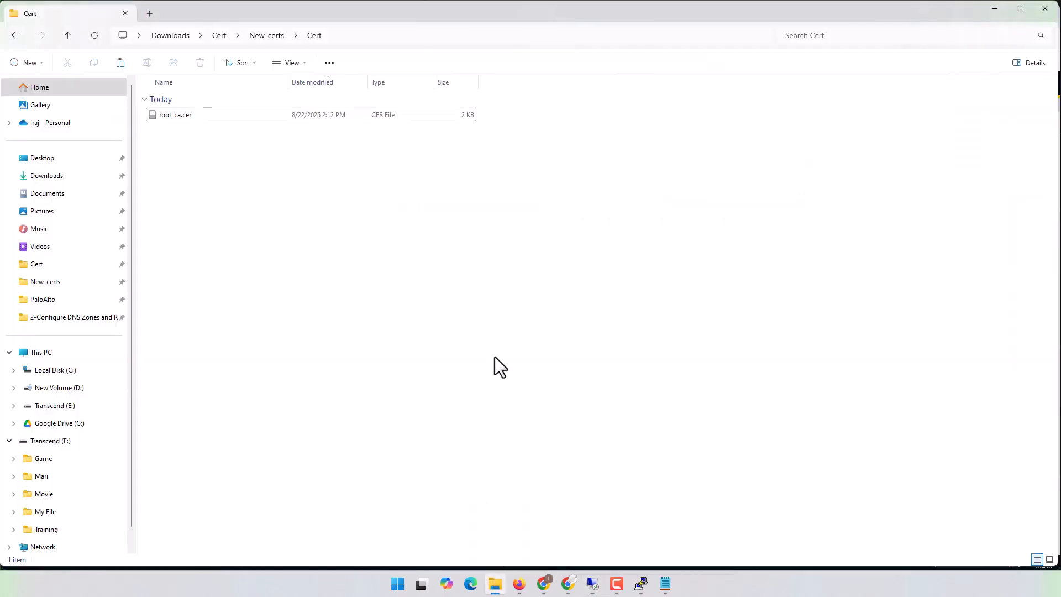
key(ctrl+v)
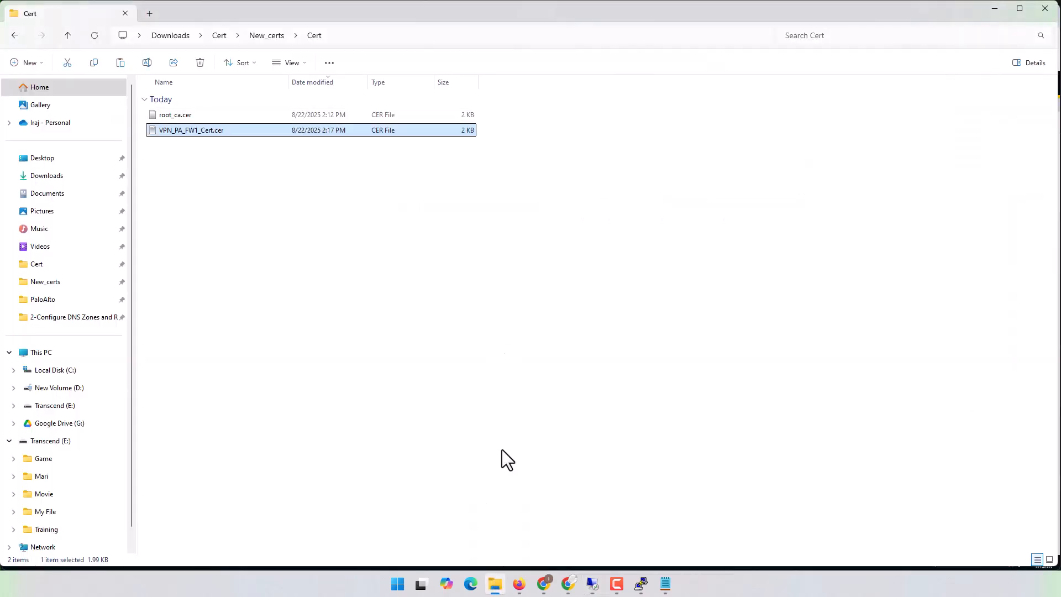
- Switch to the PA-FW1 web interface and copy the pending VPN_Cert certificate's name from its certificate information
click(493, 583)
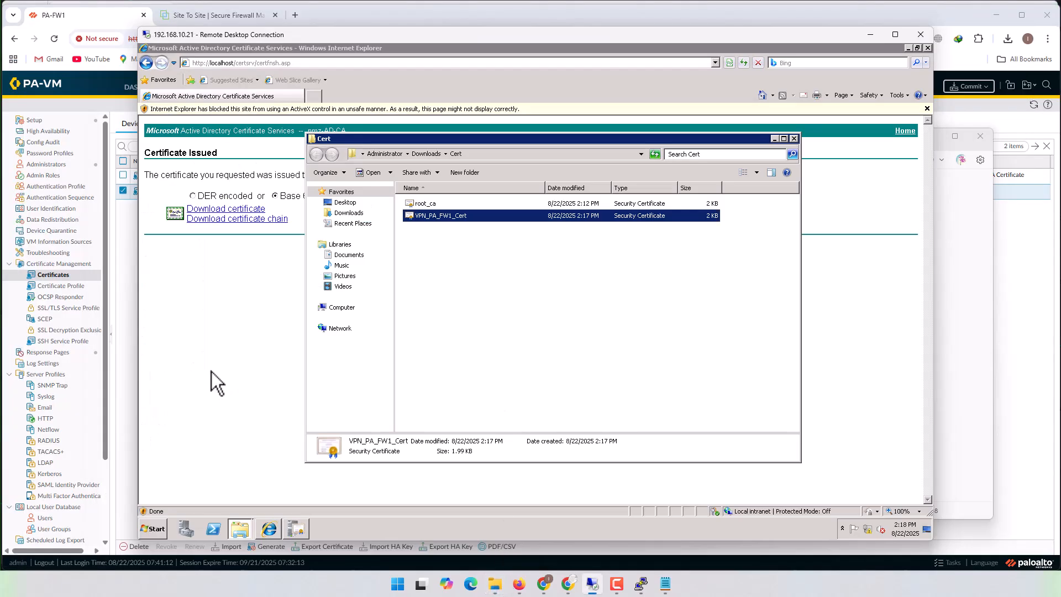
click(513, 16)
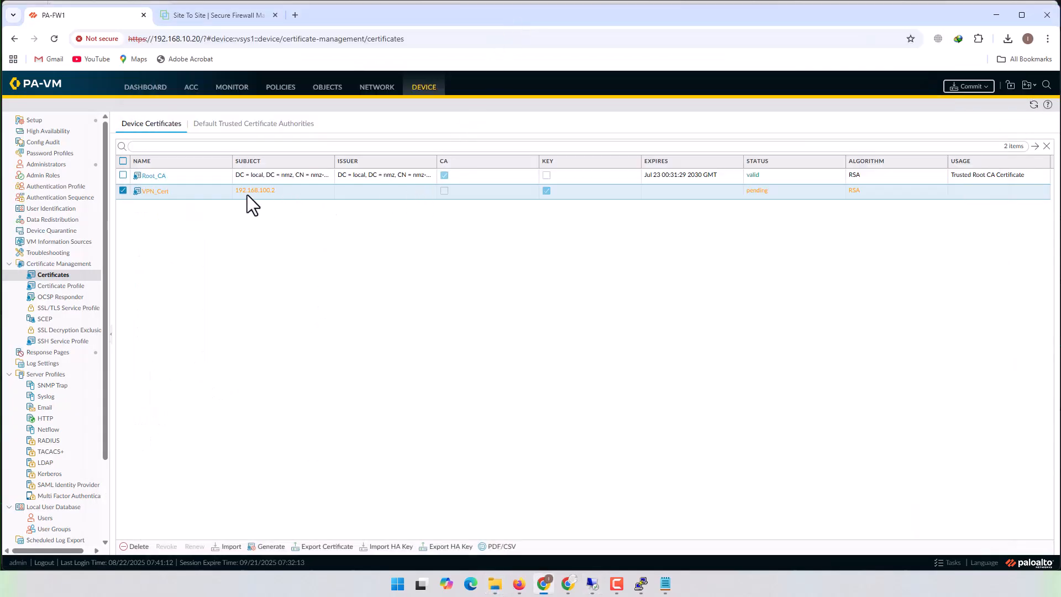
click(154, 192)
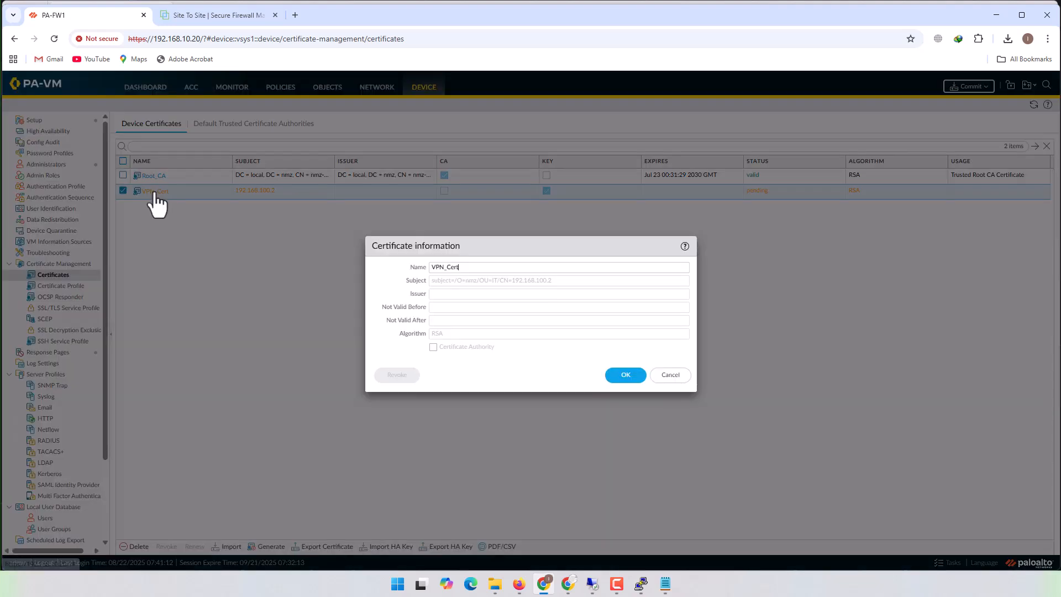
double_click(477, 267)
key(ctrl+c)
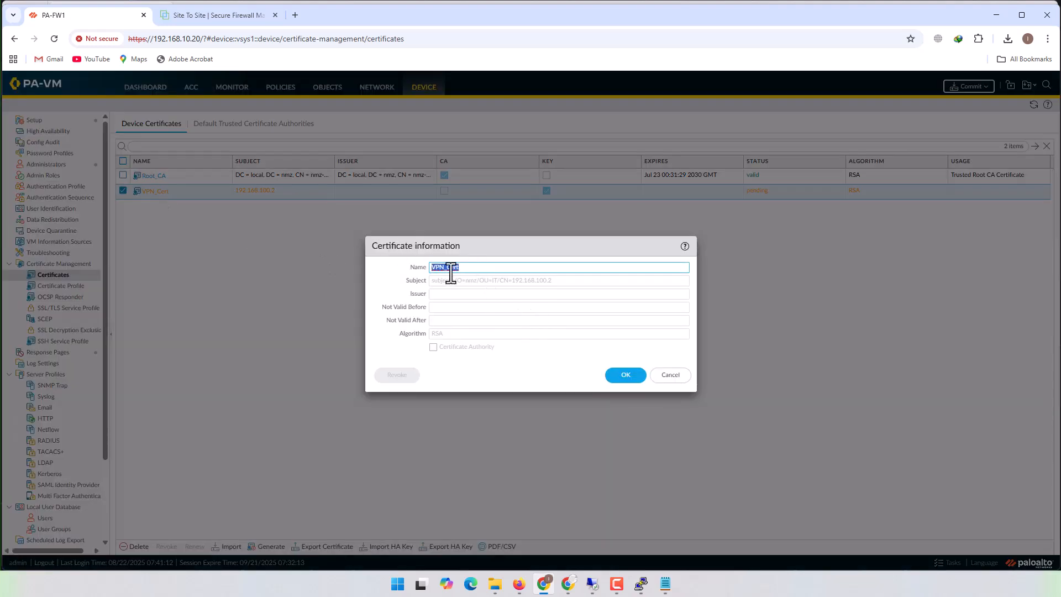
click(670, 375)
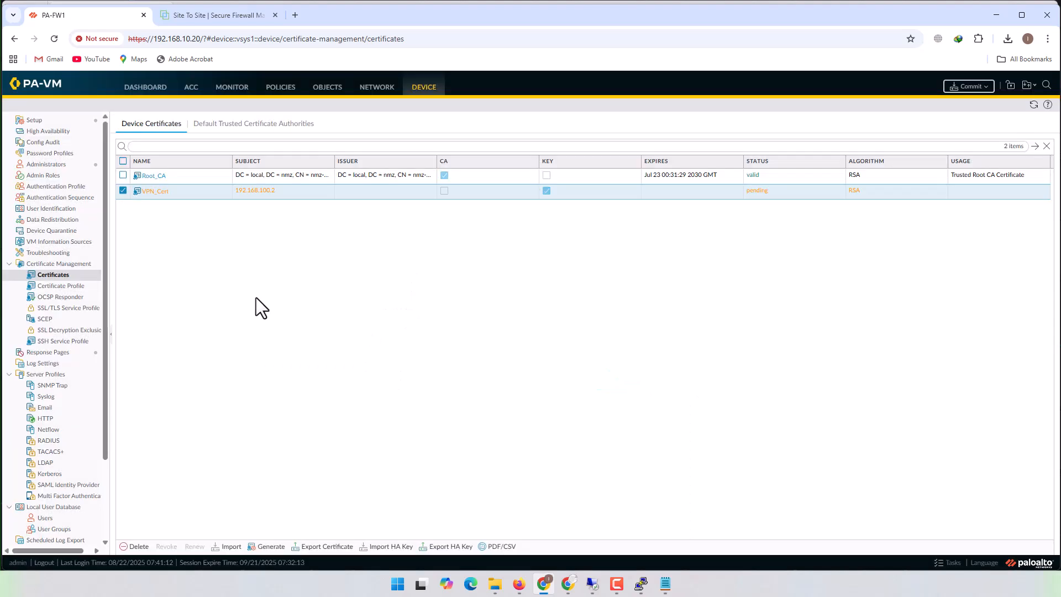
- Import the signed certificate file VPN_PA_FW1_Cert.cer as VPN_Cert in Base64 Encoded Certificate (PEM) format
click(231, 546)
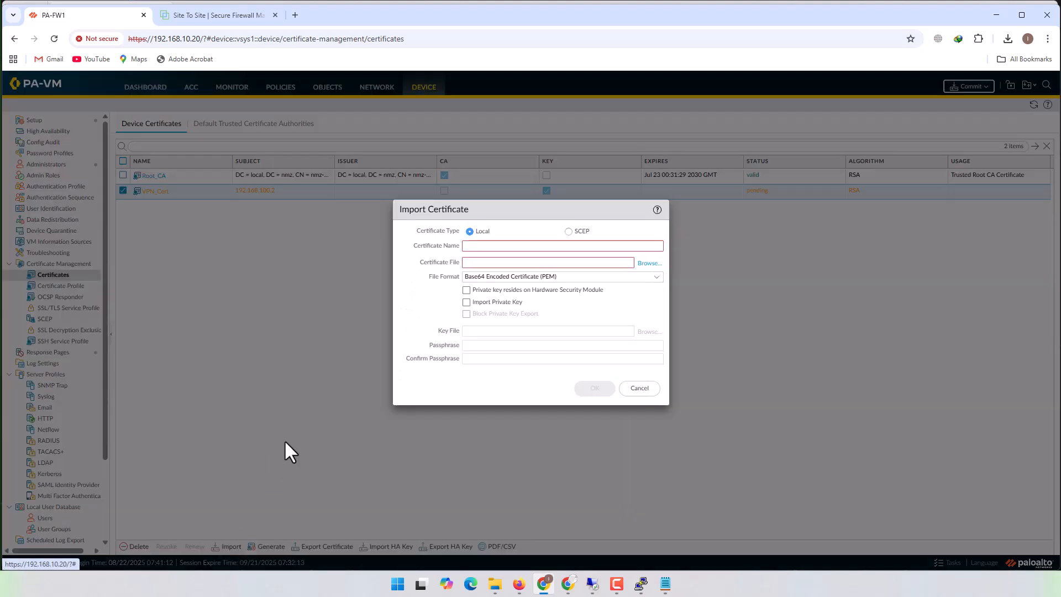
click(582, 247)
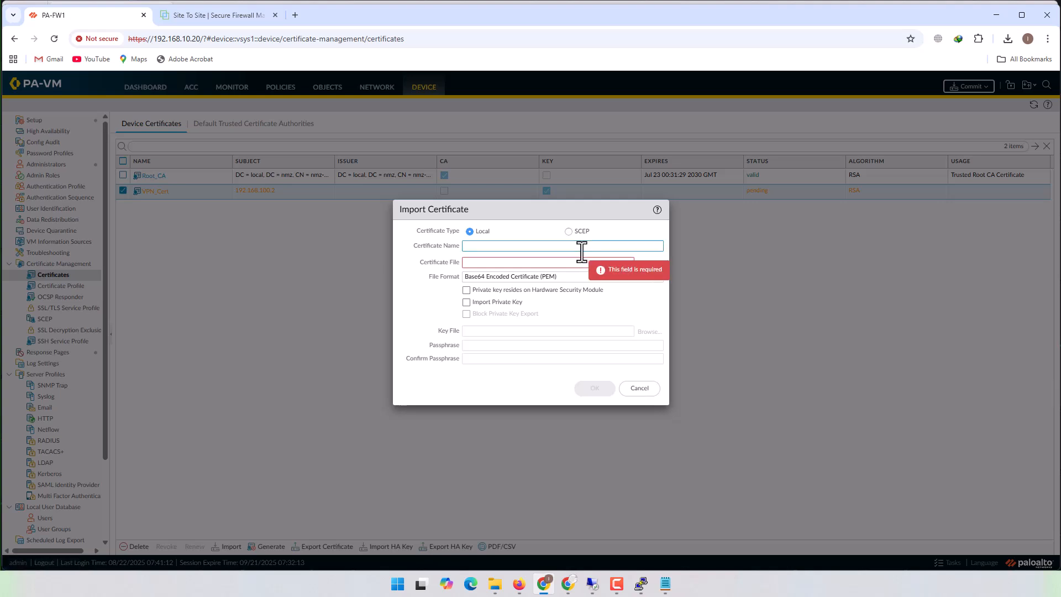
key(ctrl+v)
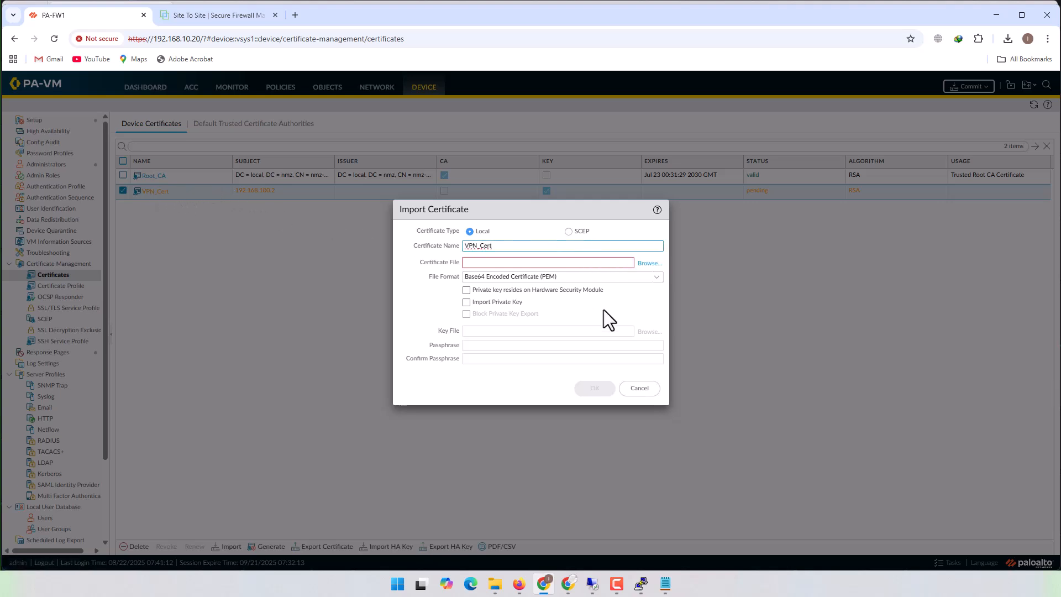
click(651, 263)
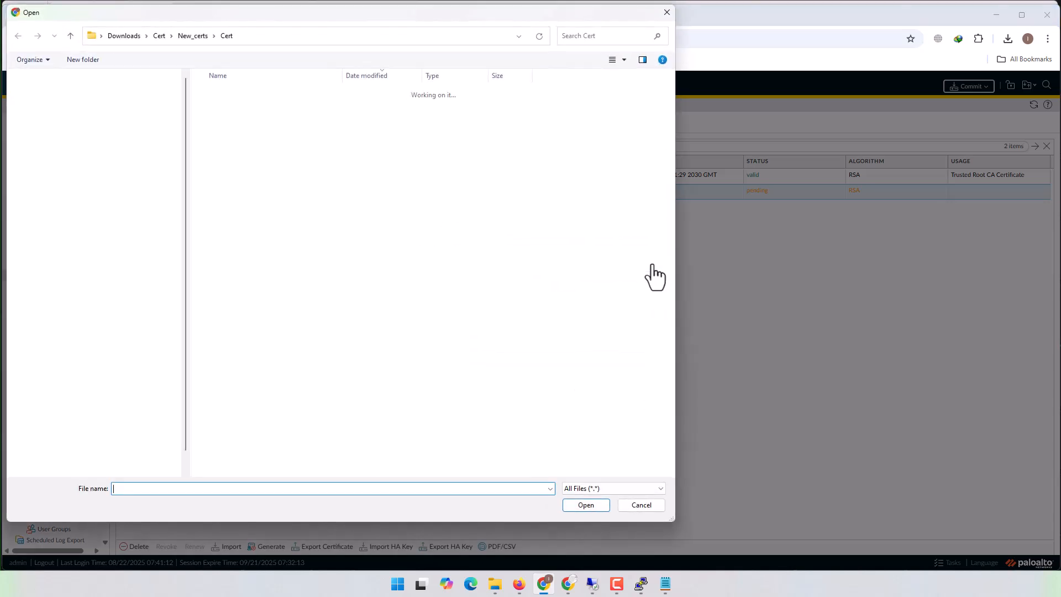
double_click(246, 108)
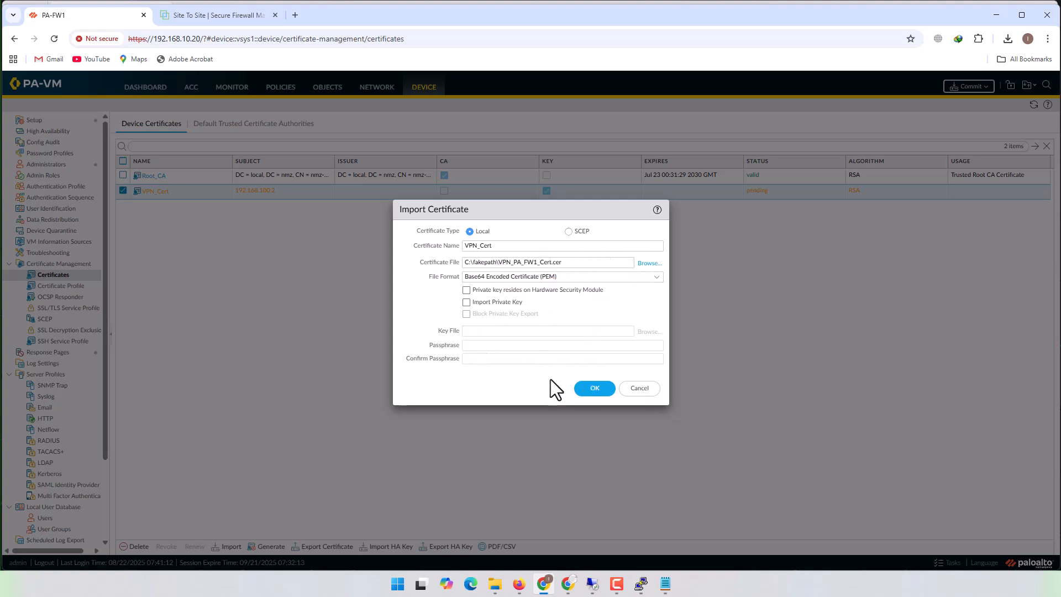
click(594, 391)
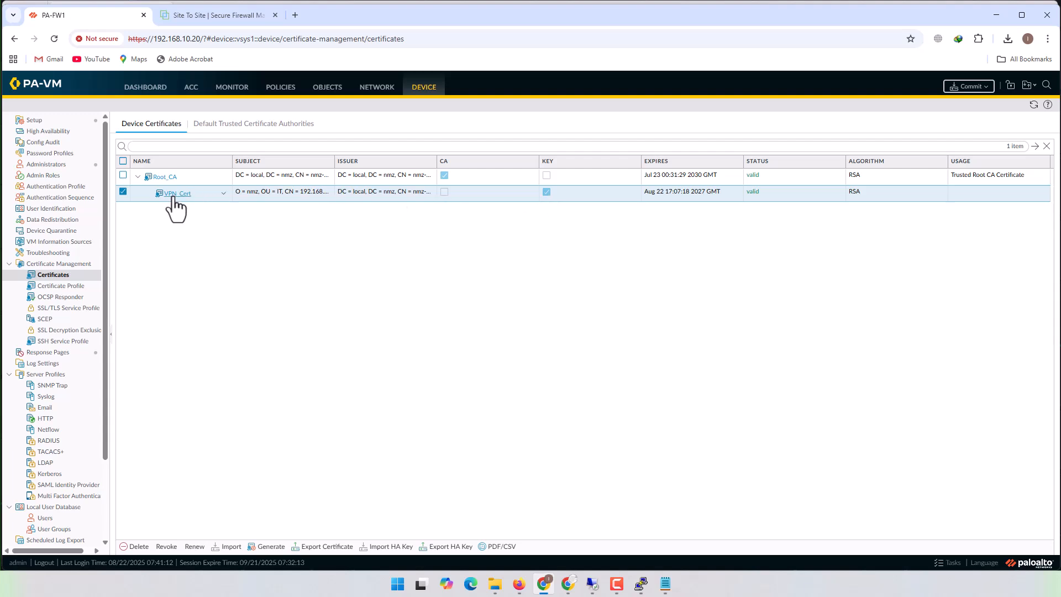
click(138, 178)
click(137, 178)
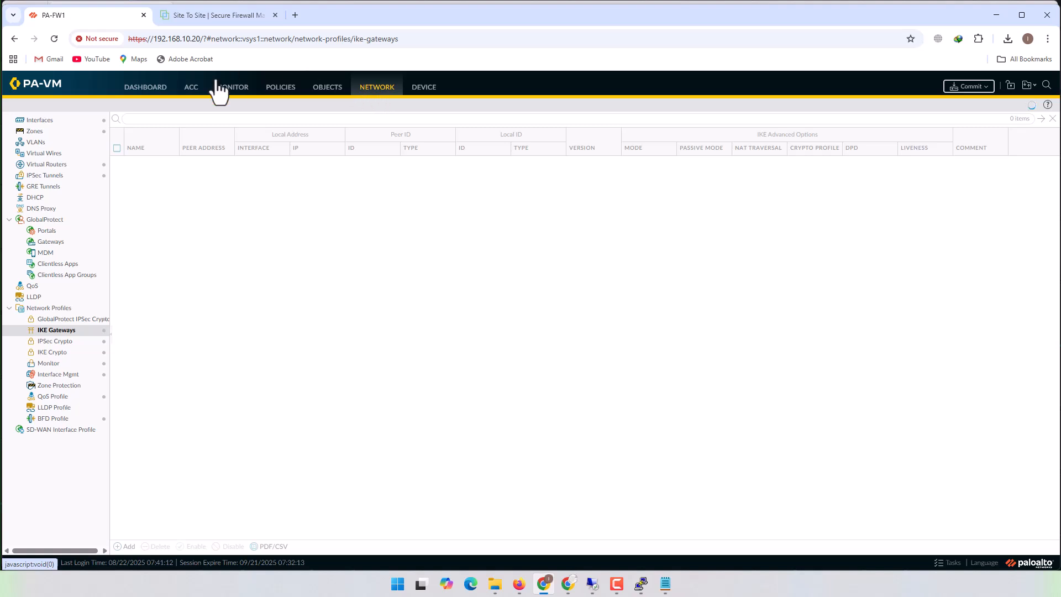
- Set the PA-FW1_2_FTD-FW2 IKE gateway's authentication to Certificate, with VPN_Cert as the local certificate
click(57, 331)
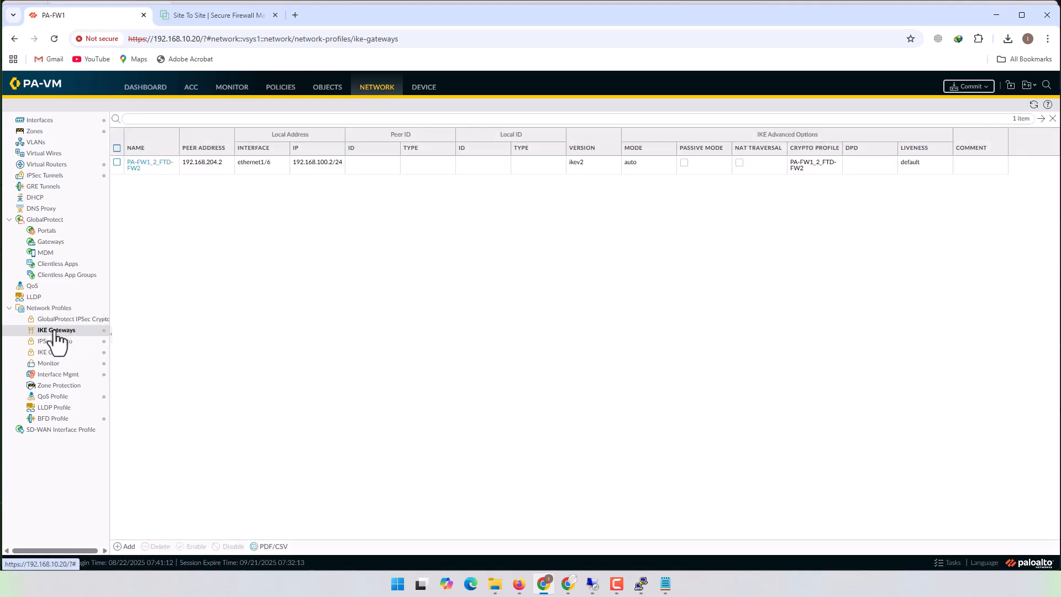
click(56, 330)
click(161, 164)
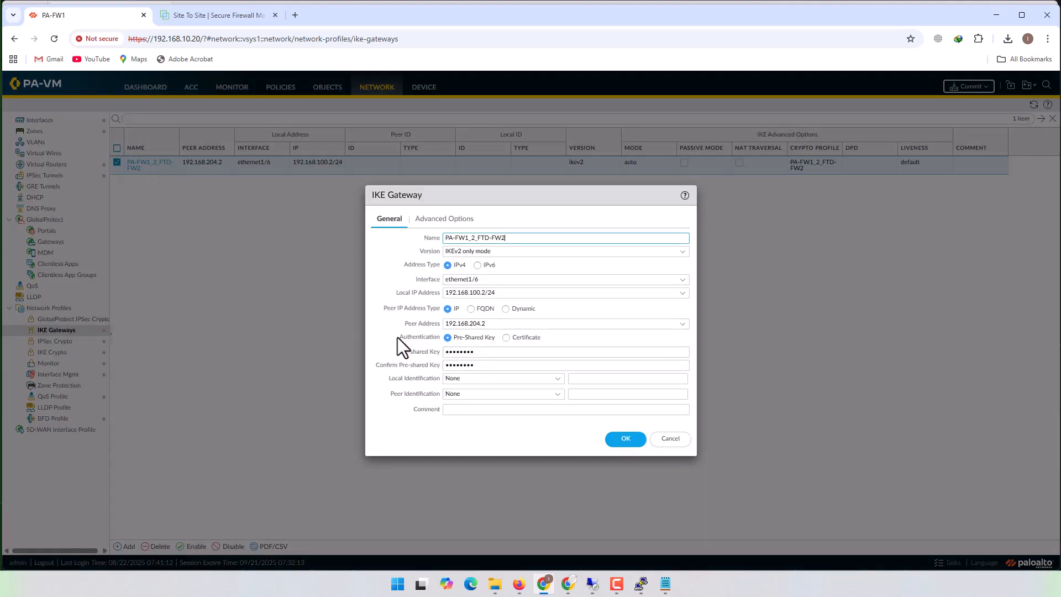
drag(397, 337, 484, 337)
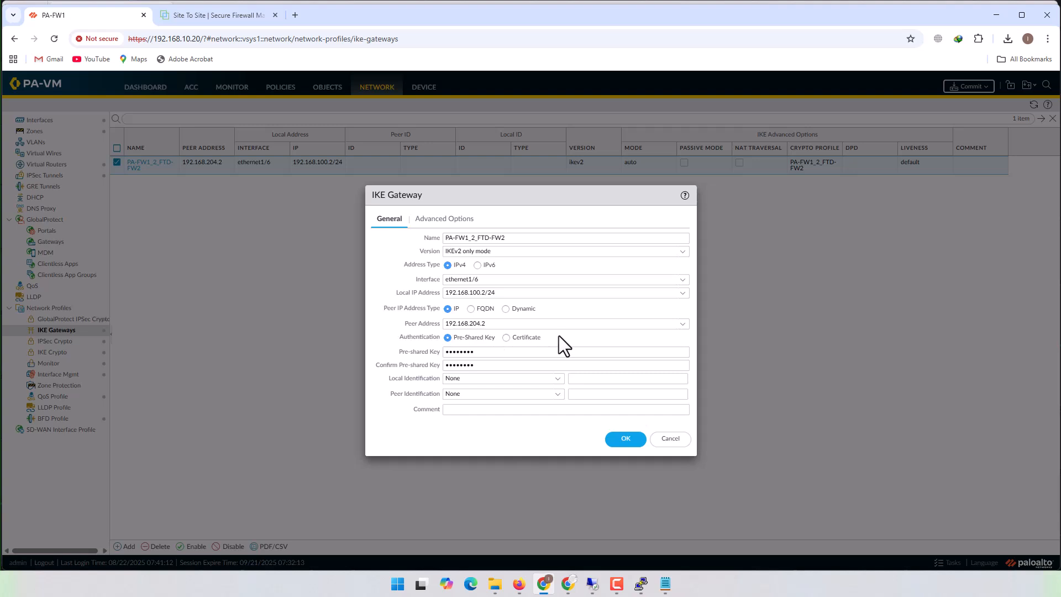
click(506, 338)
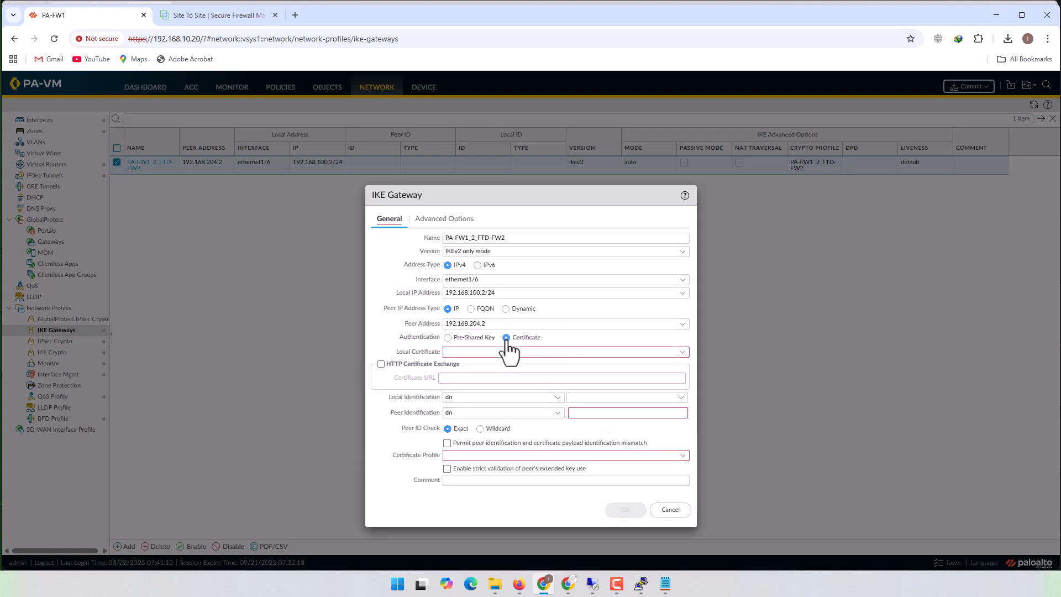
click(683, 354)
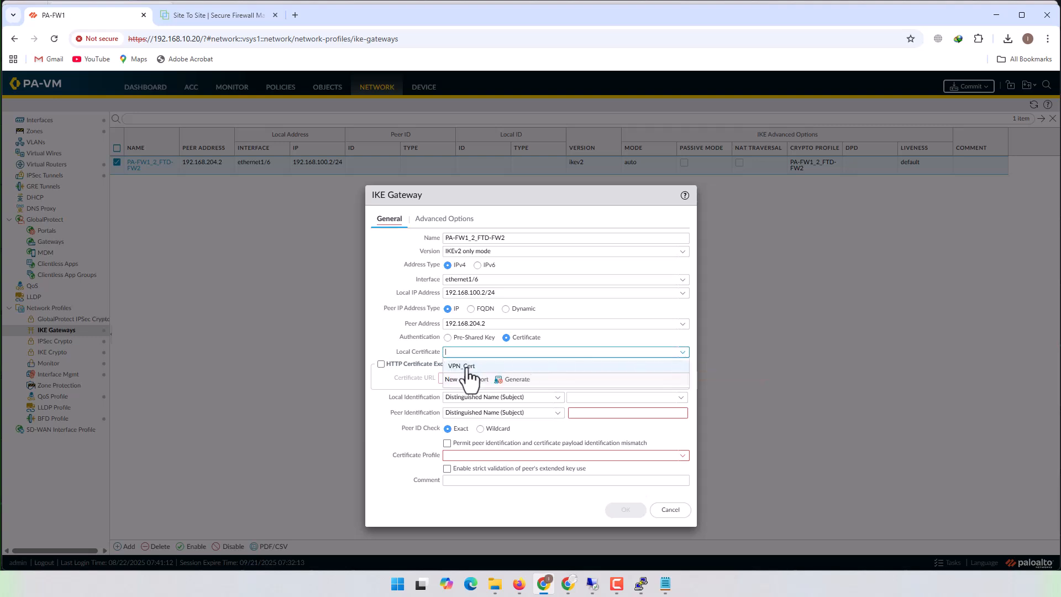
click(466, 367)
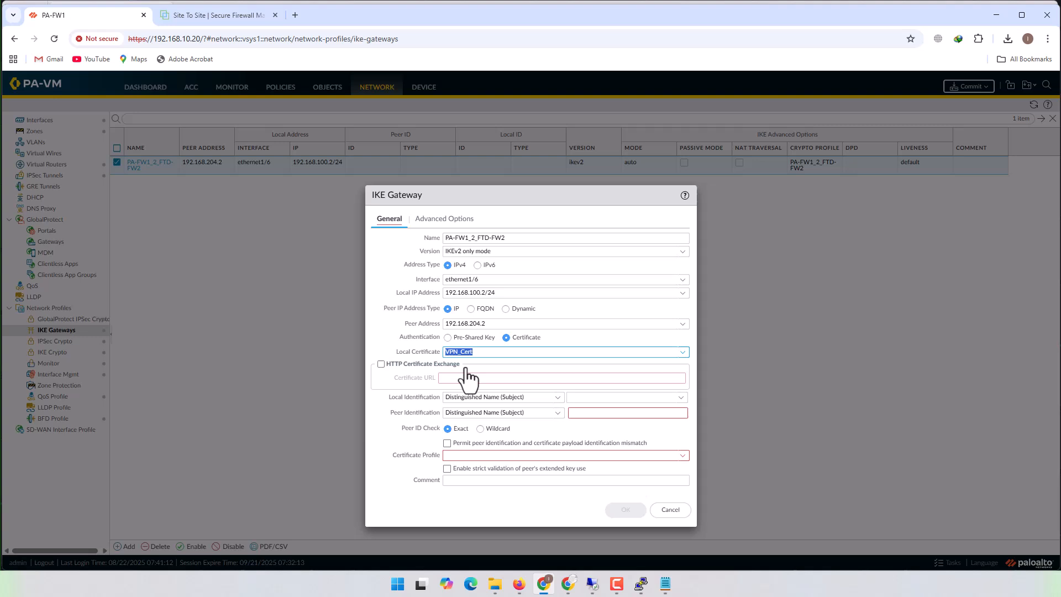
click(532, 352)
click(681, 354)
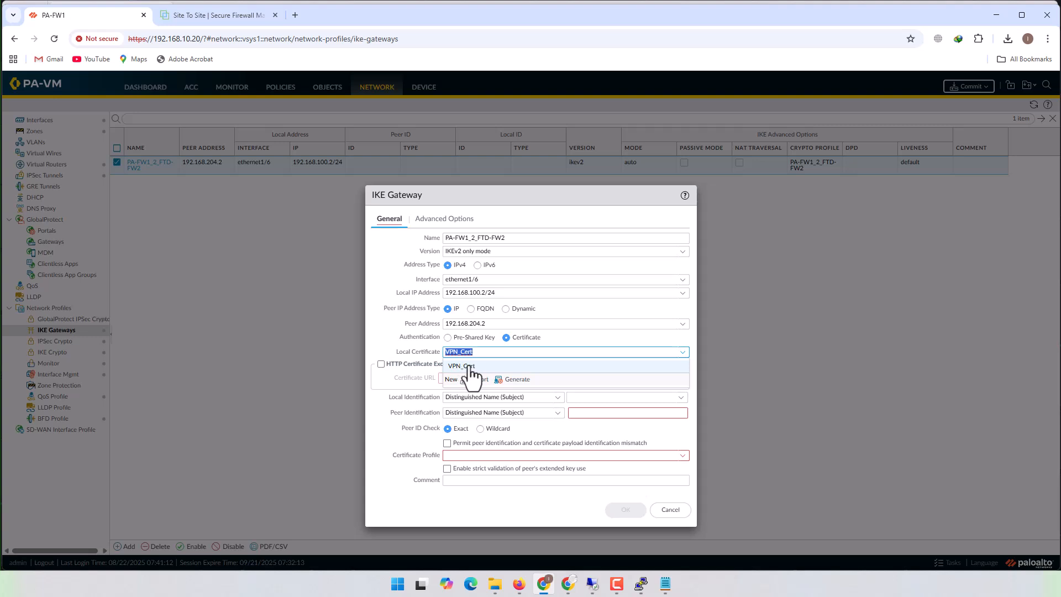
click(376, 314)
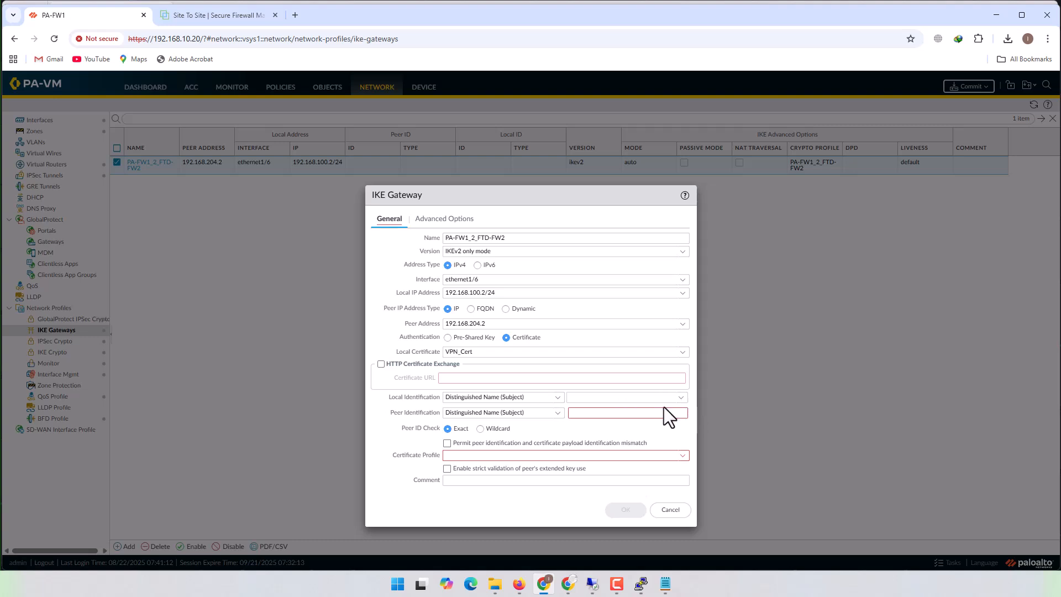
- Set the gateway's local identification to the distinguished name CN=192.168.100.2,OU=IT,O=nmz
click(681, 399)
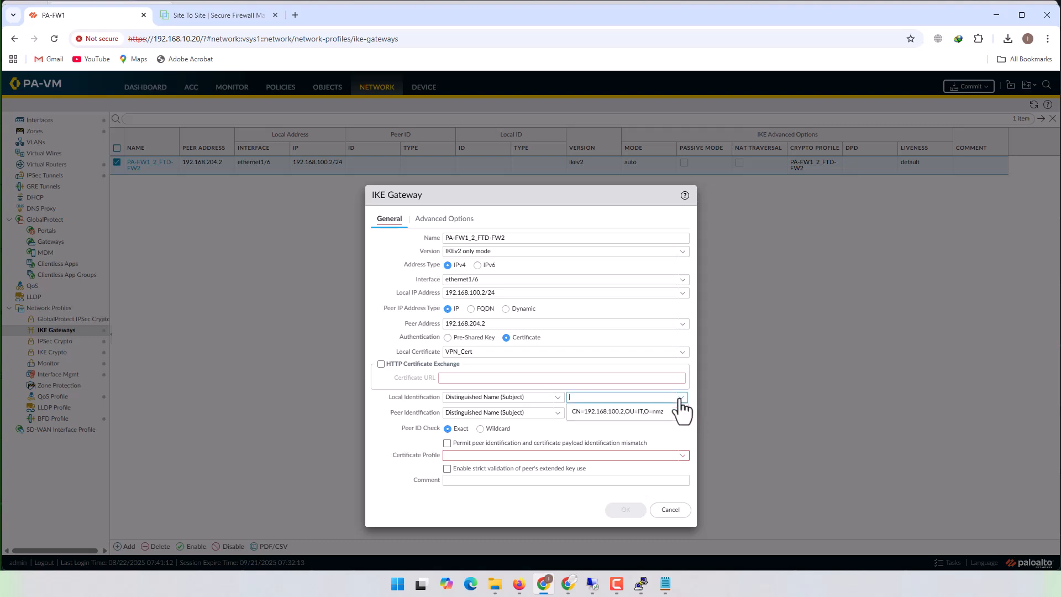
click(599, 412)
click(611, 398)
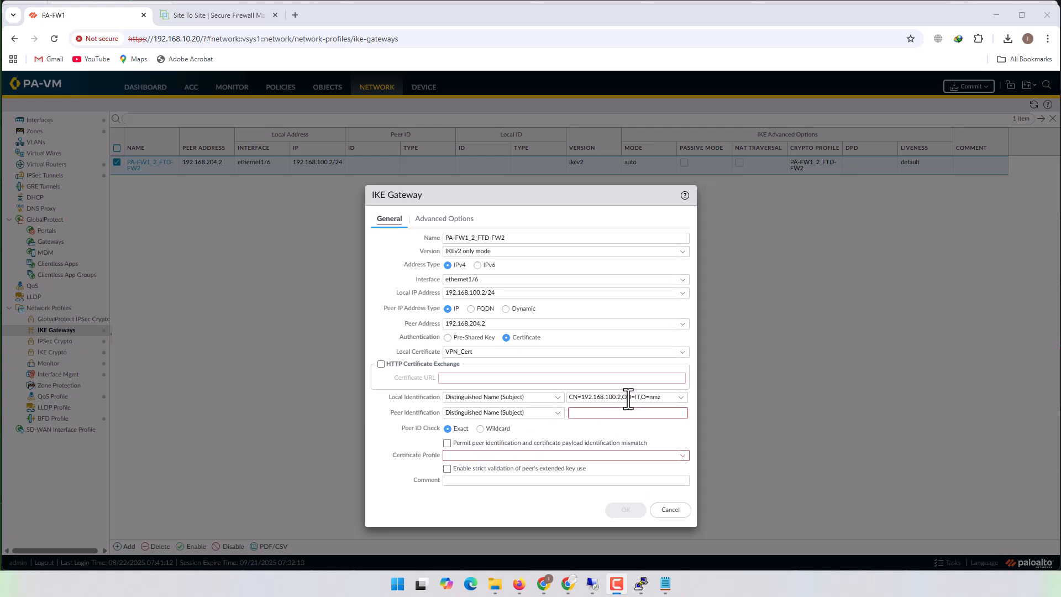
triple_click(653, 398)
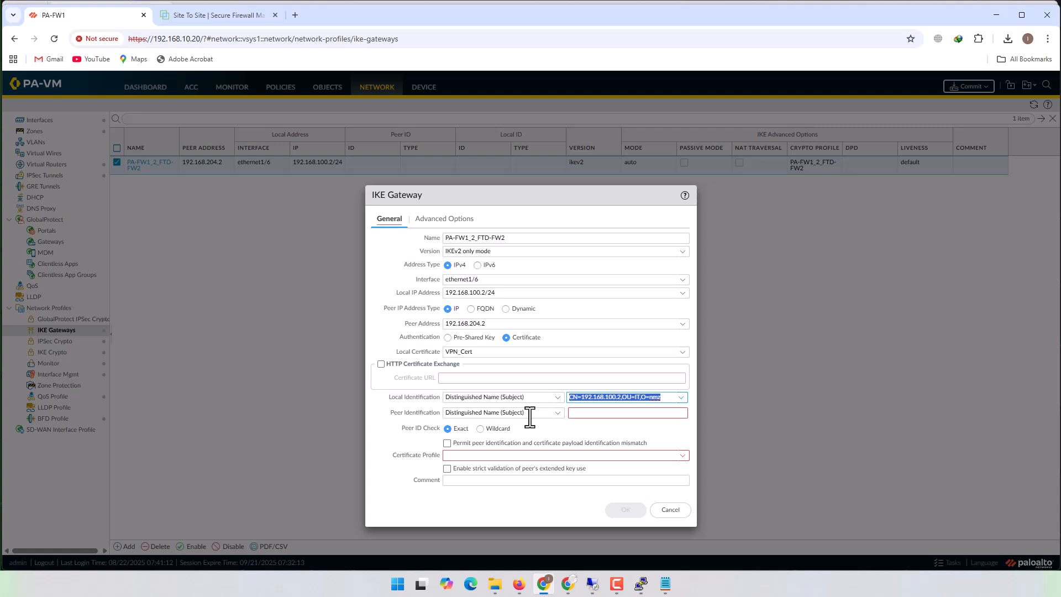
- Set the gateway's peer identification to the IP address type with the value 192.168.204.2
click(587, 414)
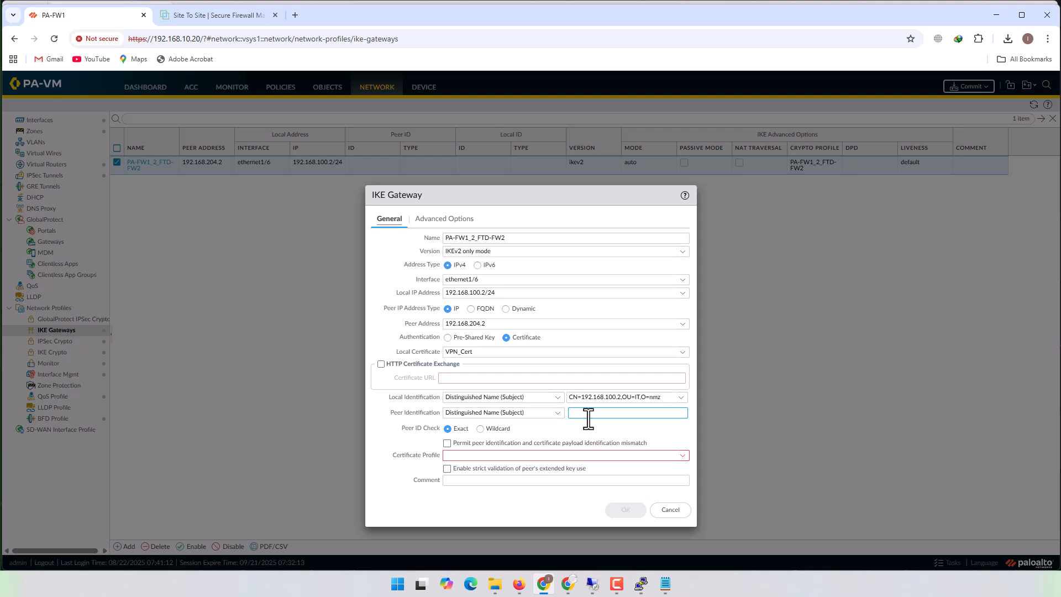
click(553, 414)
click(482, 452)
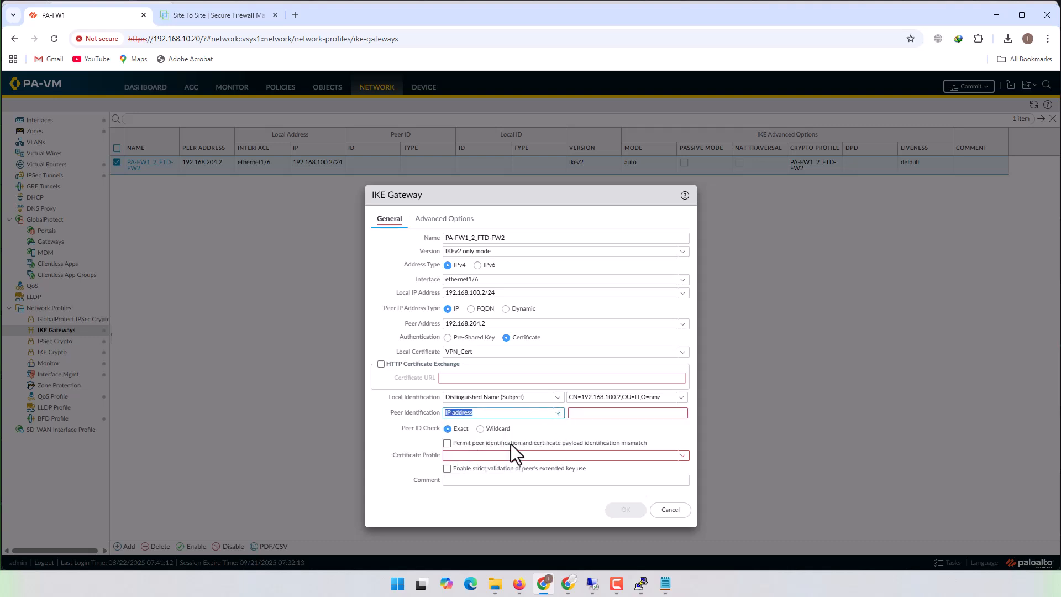
click(601, 418)
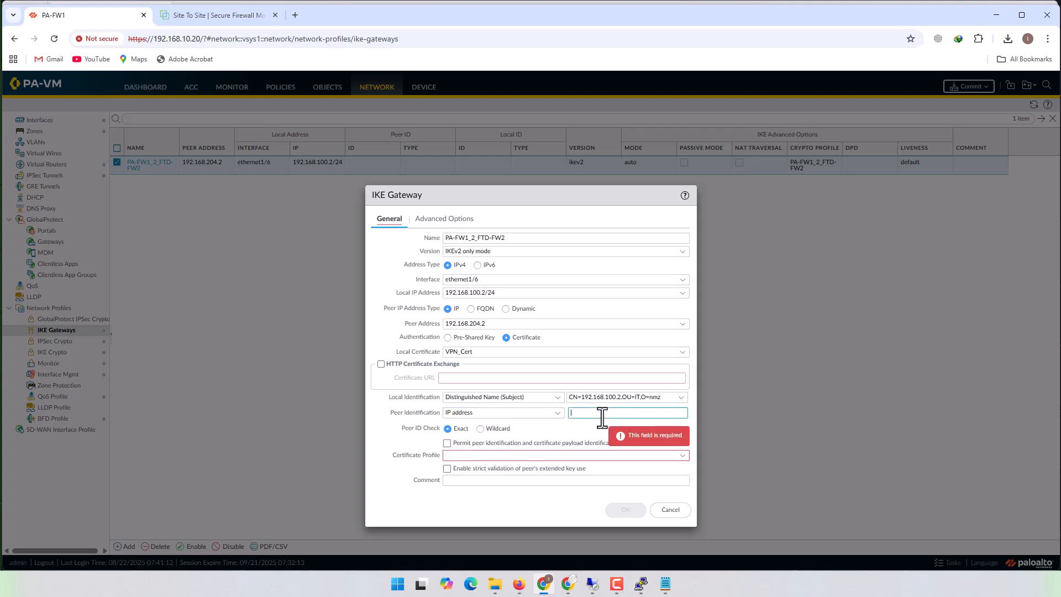
text(192.168.204.2)
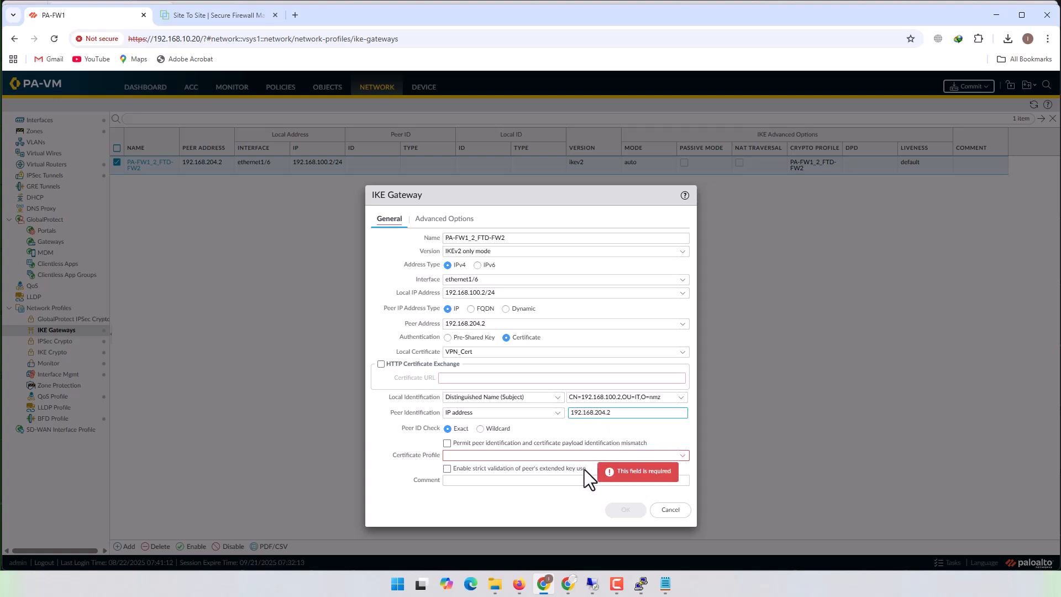
click(561, 499)
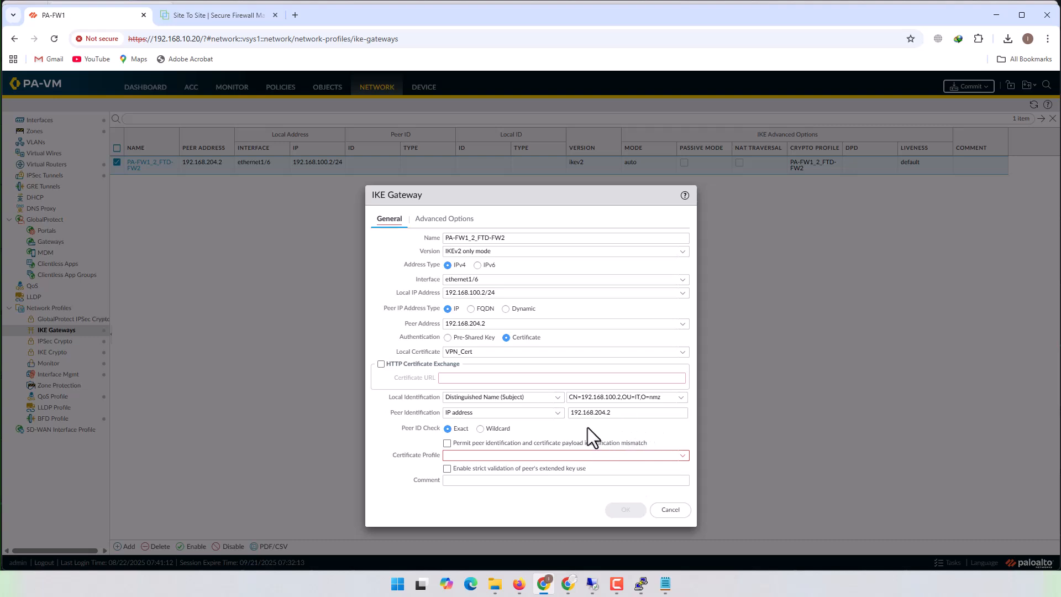
- Start a new certificate profile for the IKE gateway and name it root_ca_Profile
click(684, 455)
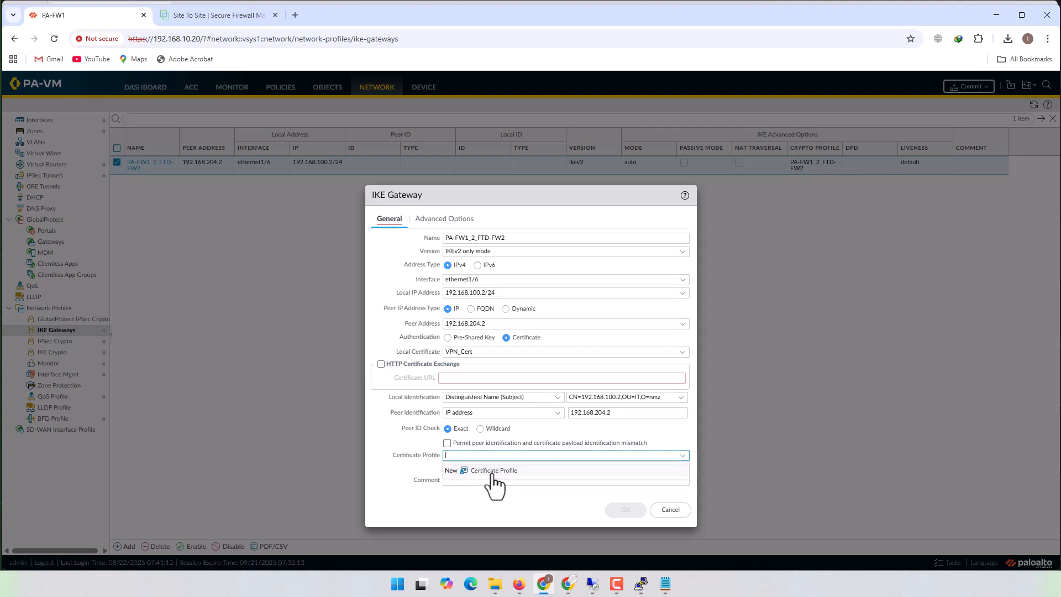
click(493, 470)
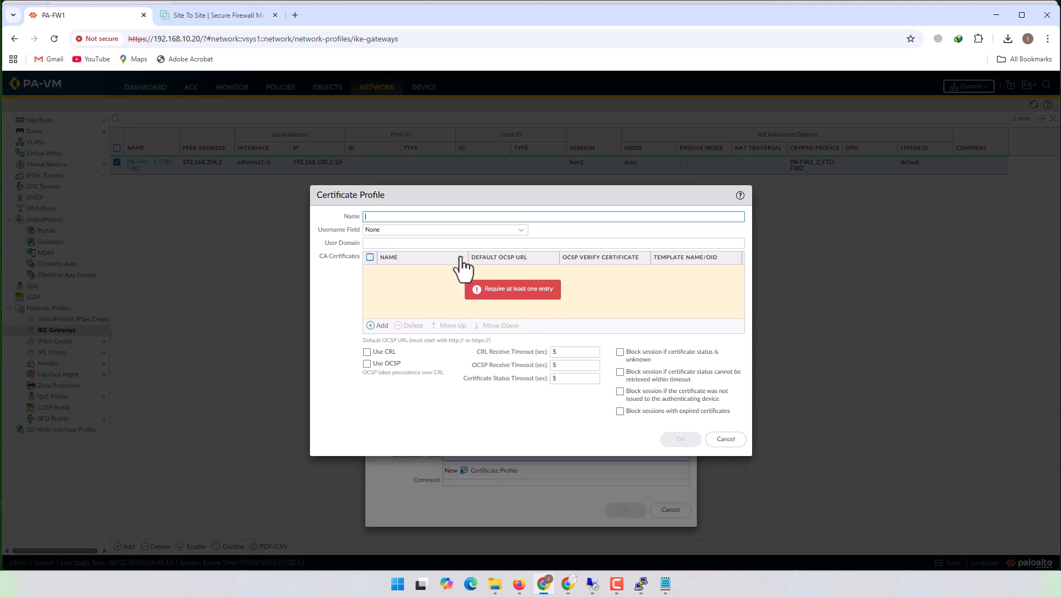
text(RootC)
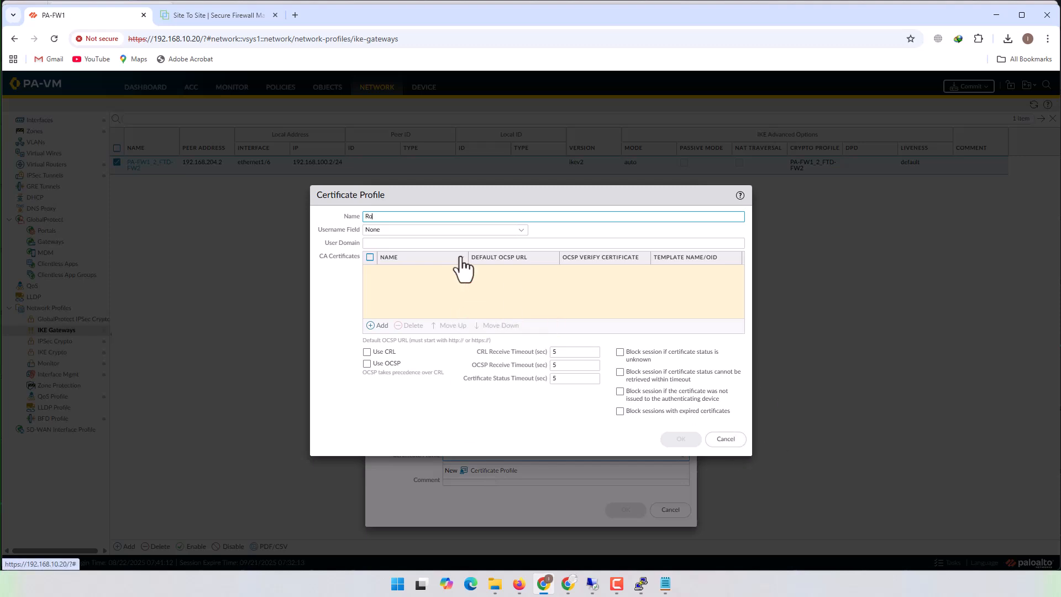
key(BackSpace)
key(BackSpace)
key(BackSpace)
key(BackSpace)
text(root_C)
key(BackSpace)
text(a)
key(BackSpace)
text(ca_Profile)
- Add Root_CA as the profile's CA certificate and save the certificate profile to the gateway
click(376, 325)
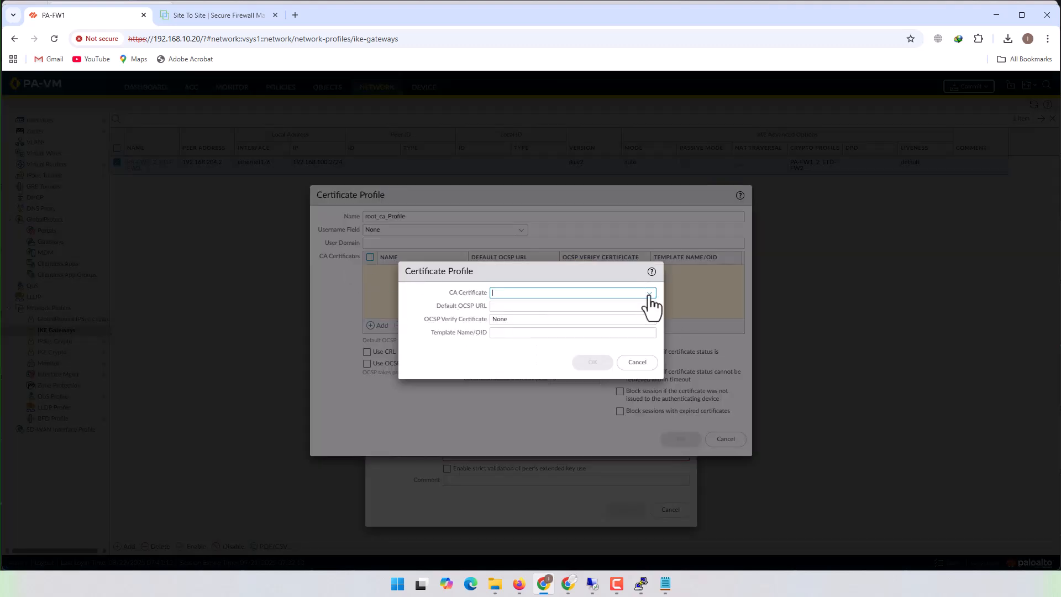
click(649, 293)
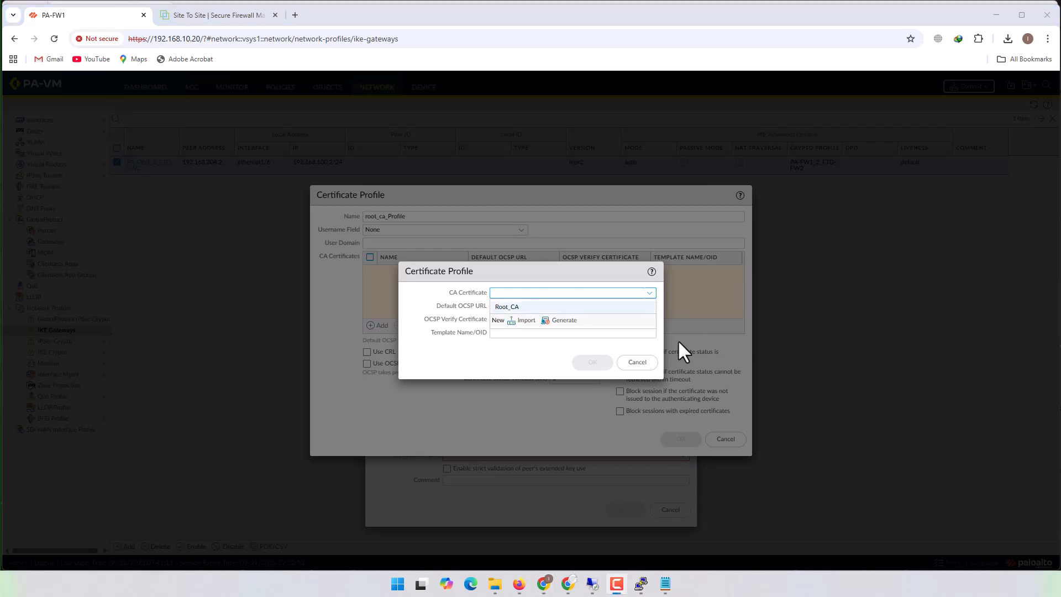
click(508, 307)
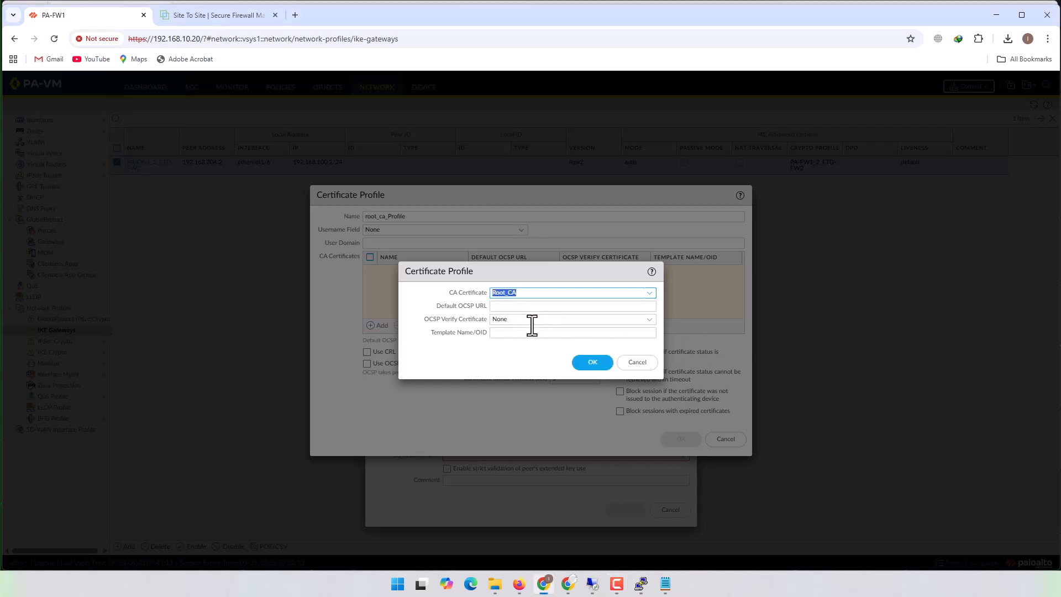
click(584, 364)
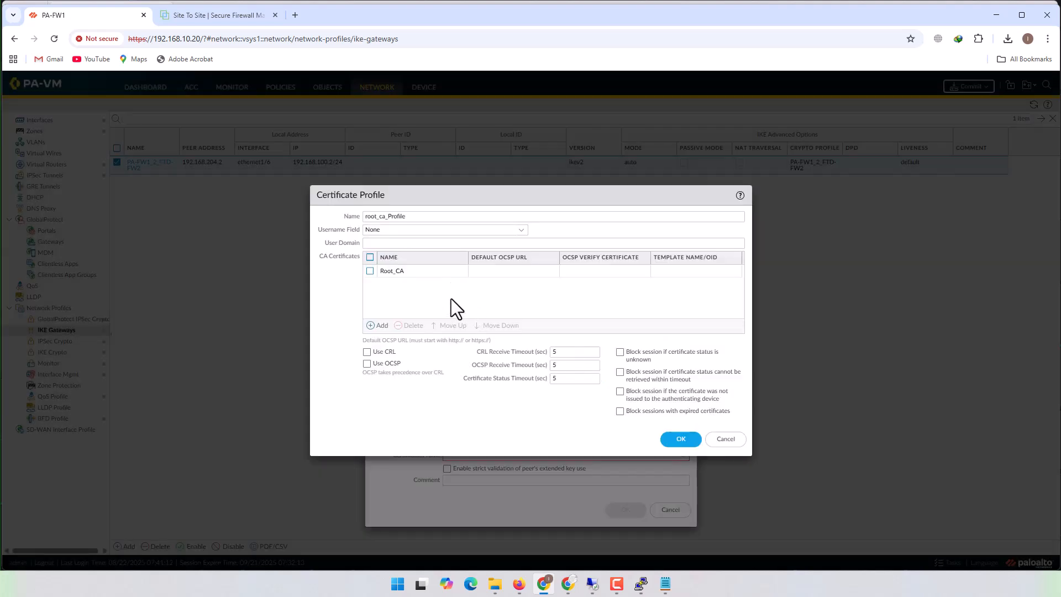
click(679, 442)
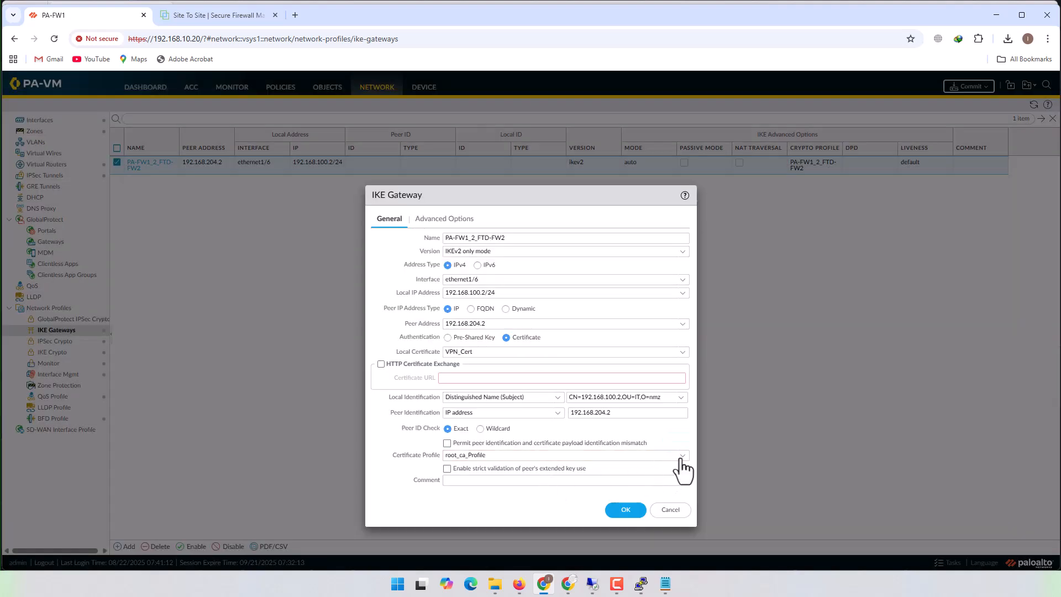
- Select root_ca_Profile as the certificate profile, save the IKE gateway and commit all changes to PA-FW1
click(681, 458)
click(481, 509)
click(615, 513)
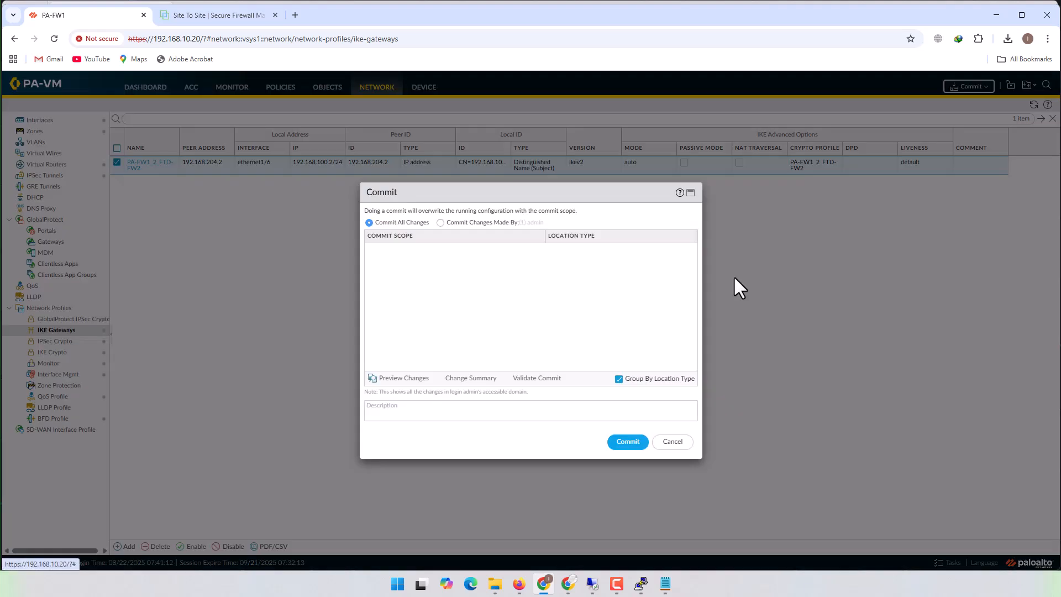
click(621, 442)
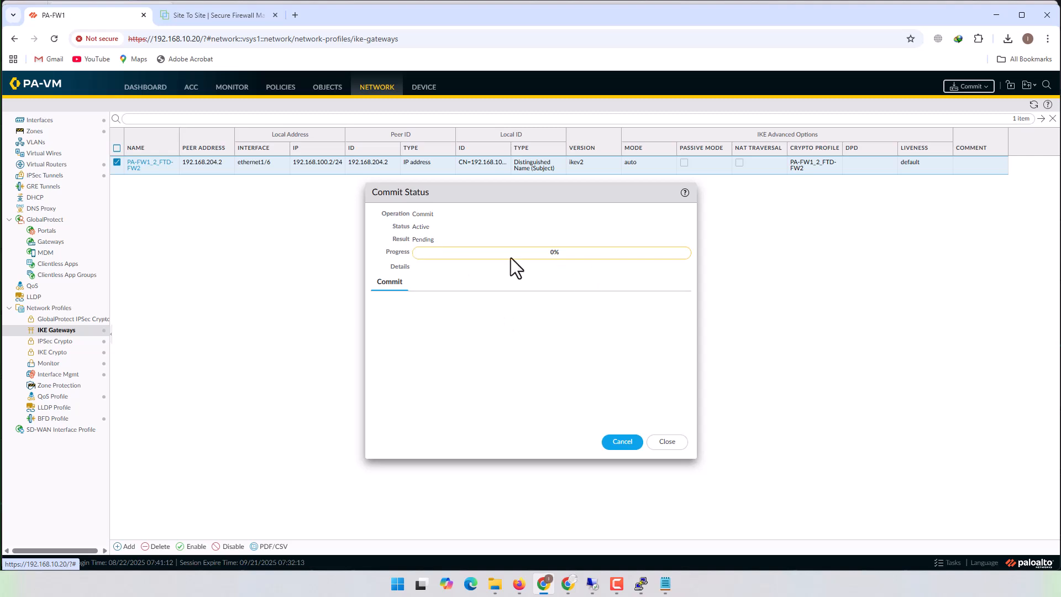
- In Firewall Management Center, edit the FTD-2_PA VPN topology and set its IKEv2 authentication type to Certificate
click(217, 16)
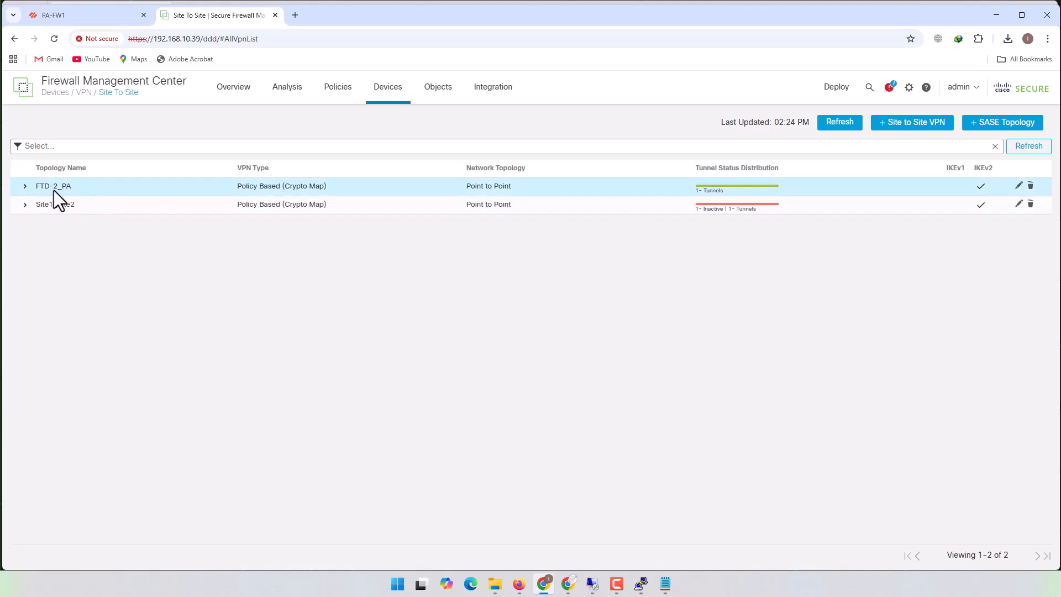
click(26, 187)
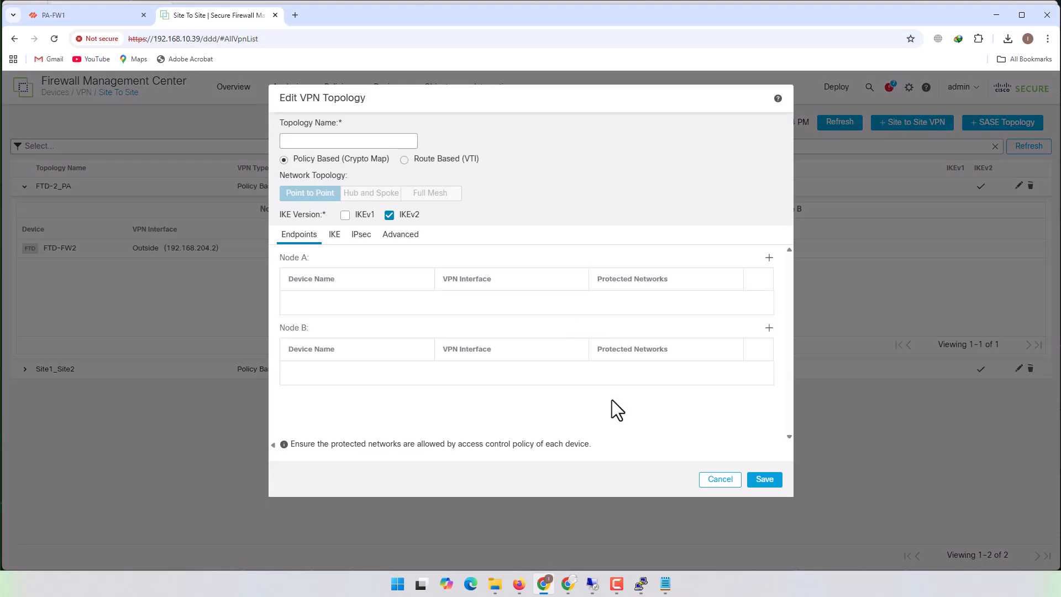
click(334, 237)
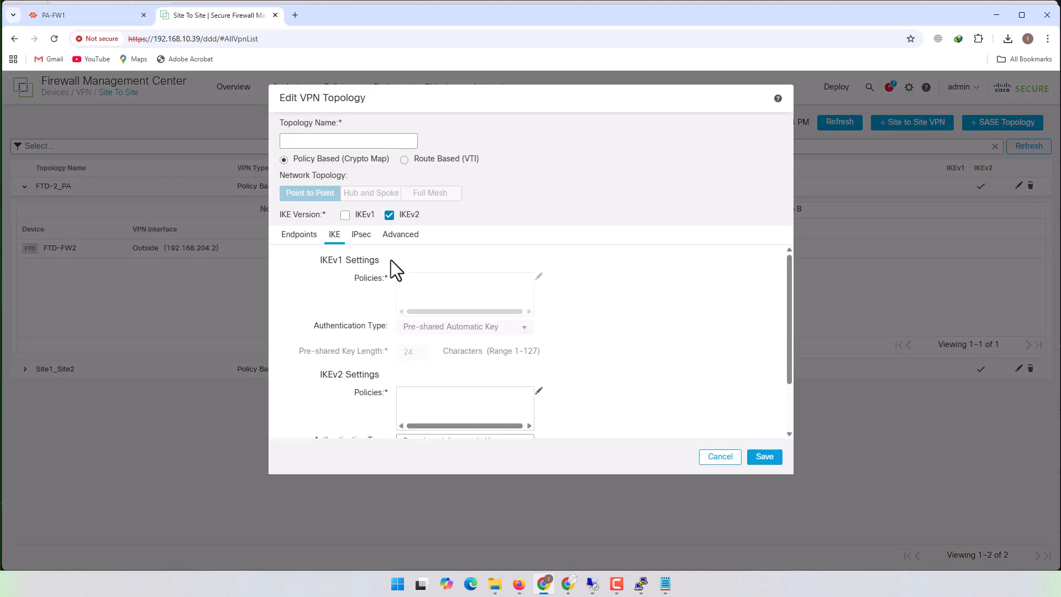
scroll(696, 366, down, 1)
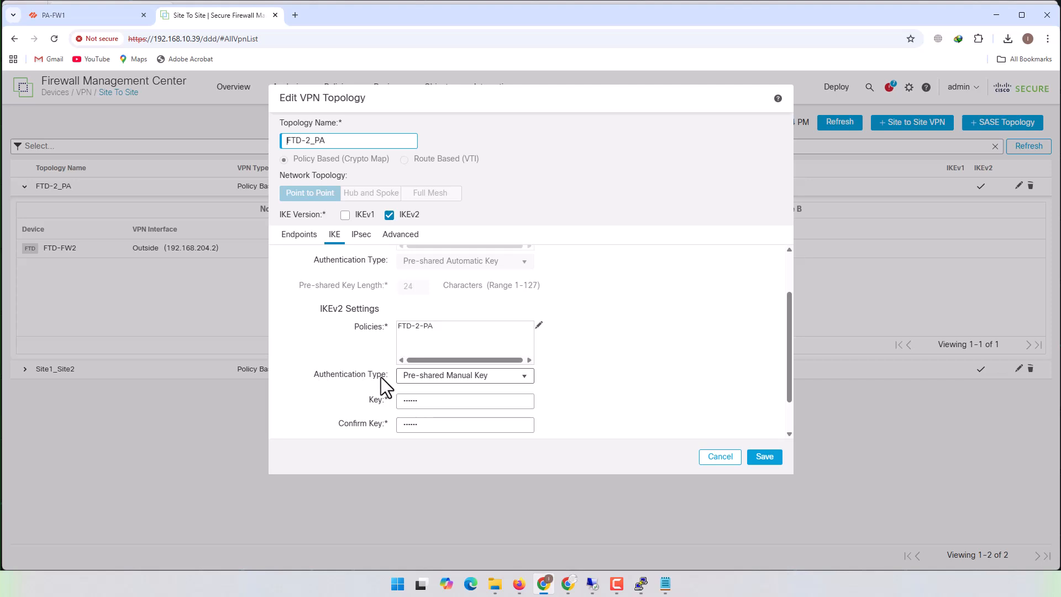
click(525, 377)
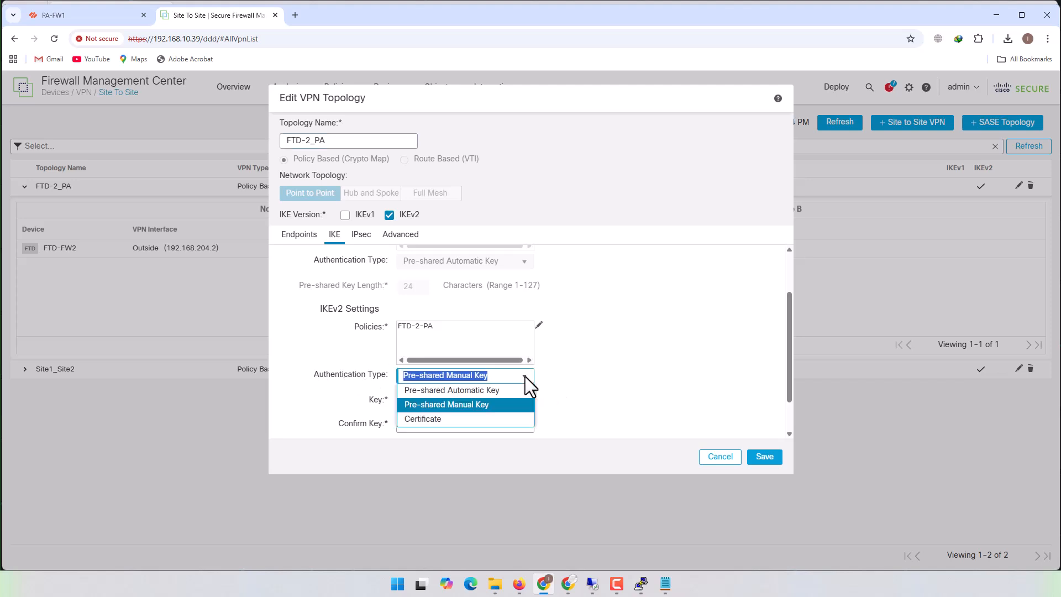
click(431, 418)
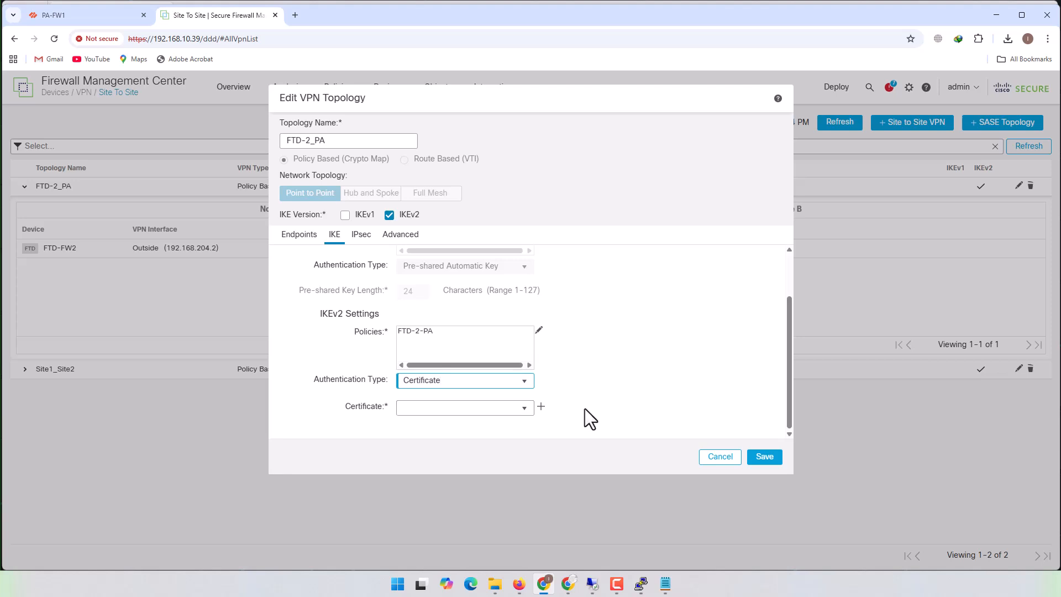
click(658, 378)
click(523, 412)
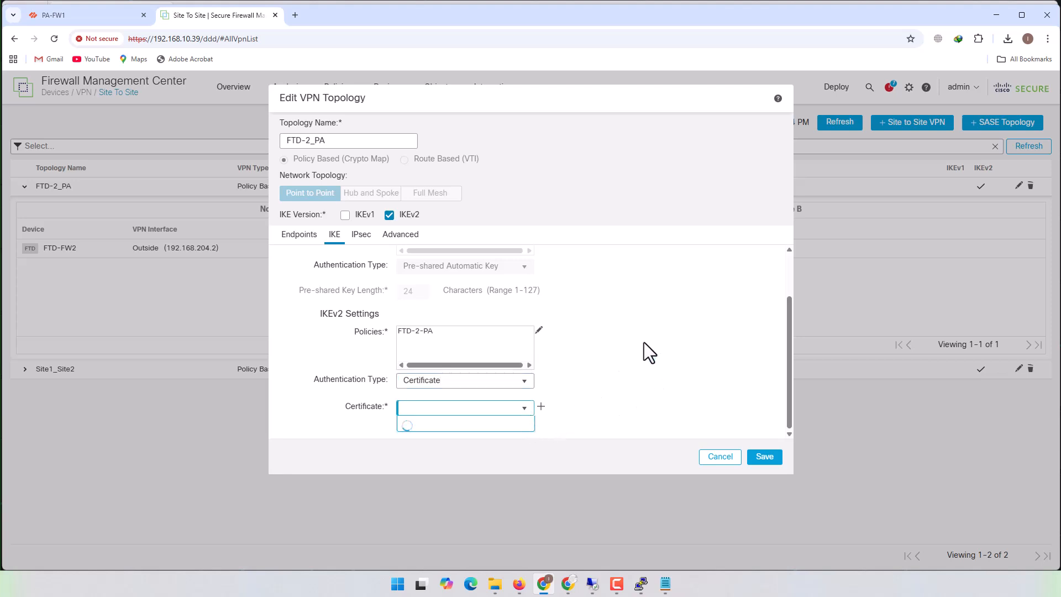
click(525, 408)
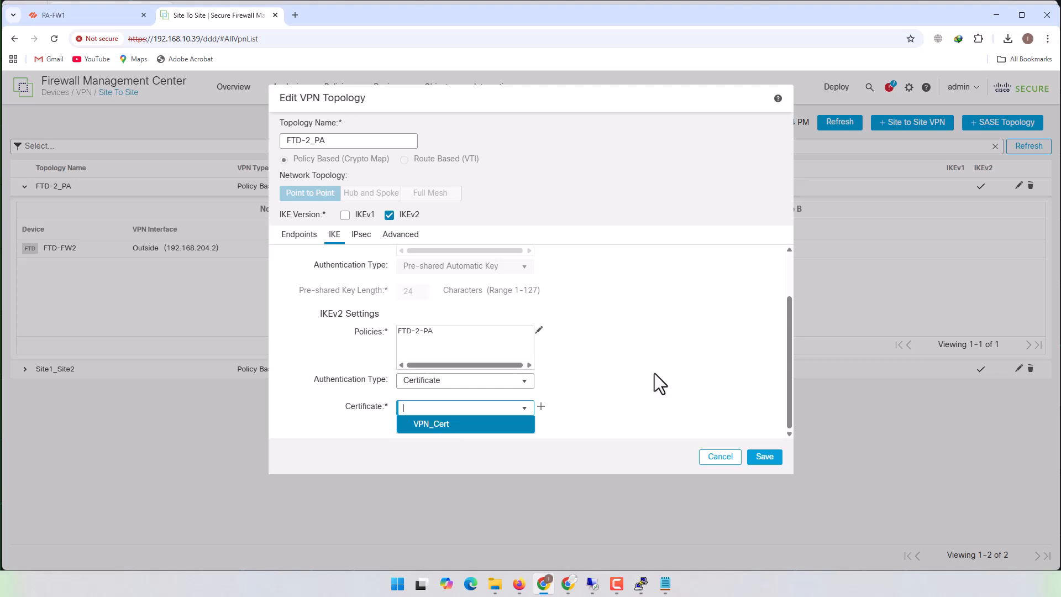
click(660, 390)
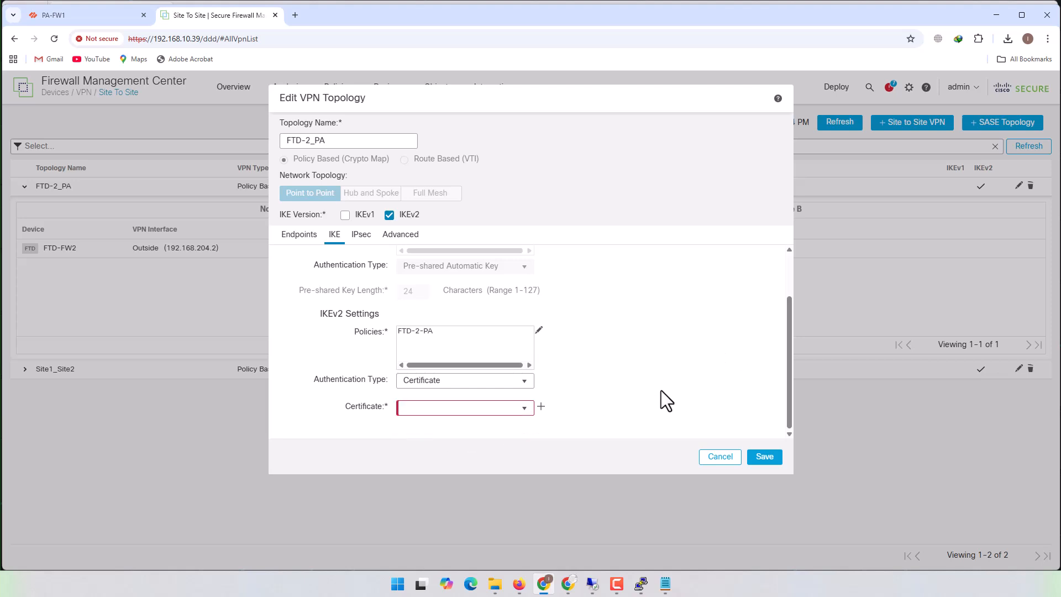
- Add a certificate enrollment named VPN_PA_Cert for the IKEv2 settings, using the Manual enrollment type
click(540, 406)
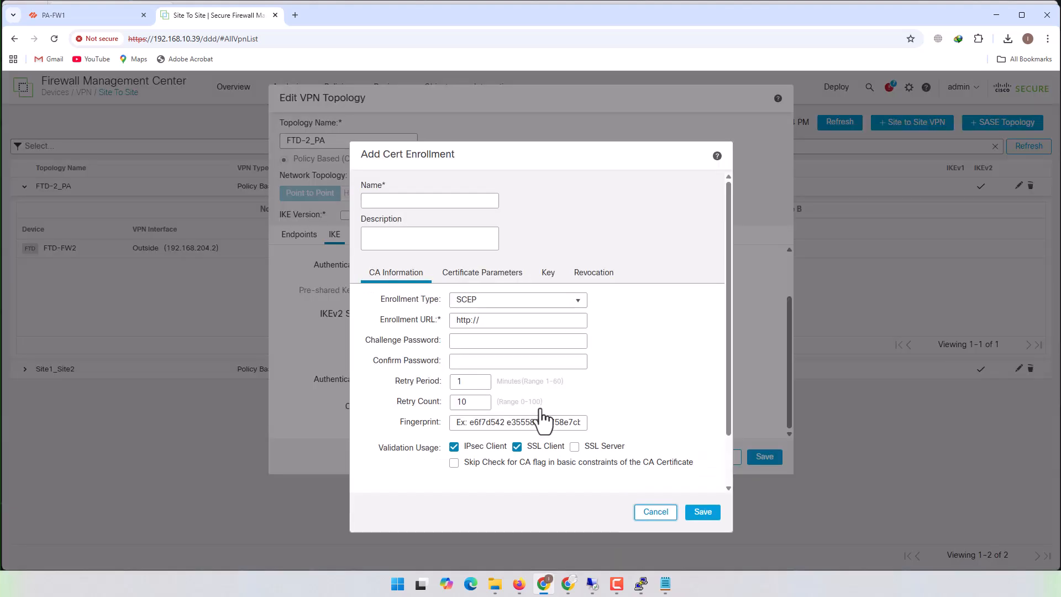
click(453, 204)
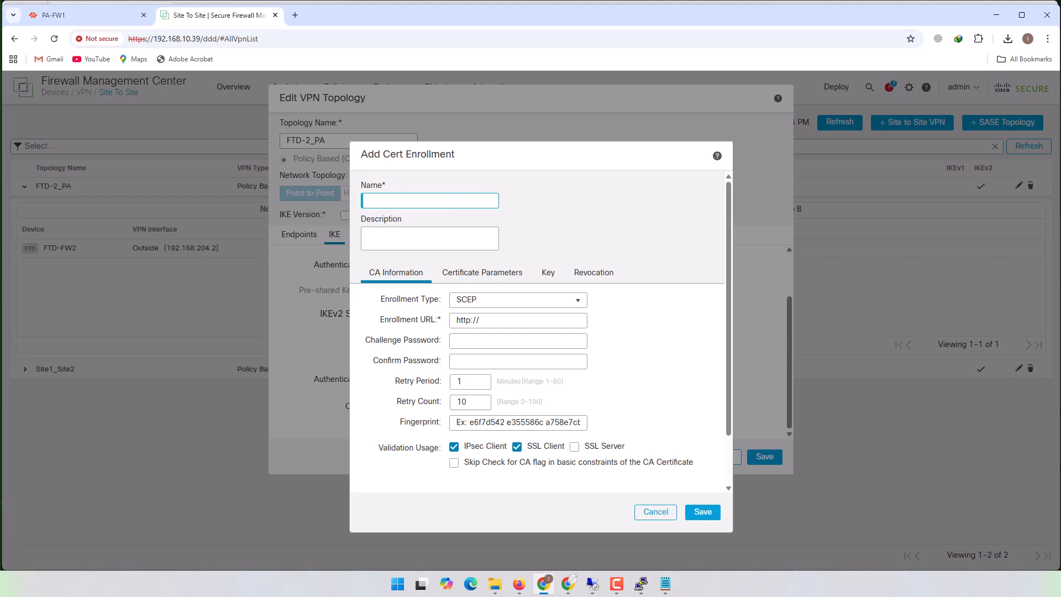
text(VPN_PA+_Cert)
drag(369, 202, 398, 202)
click(534, 202)
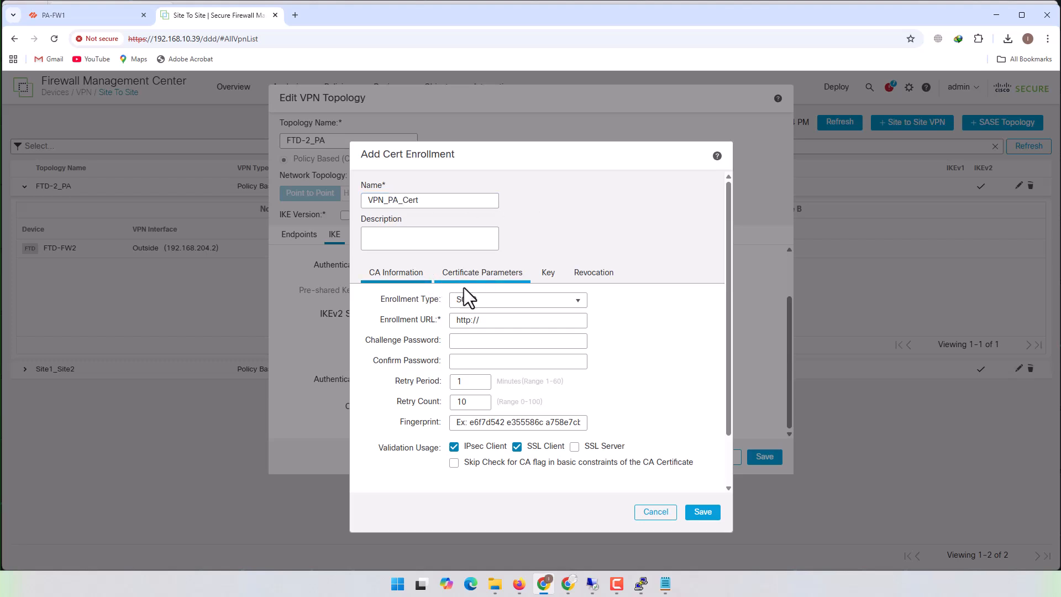
click(558, 303)
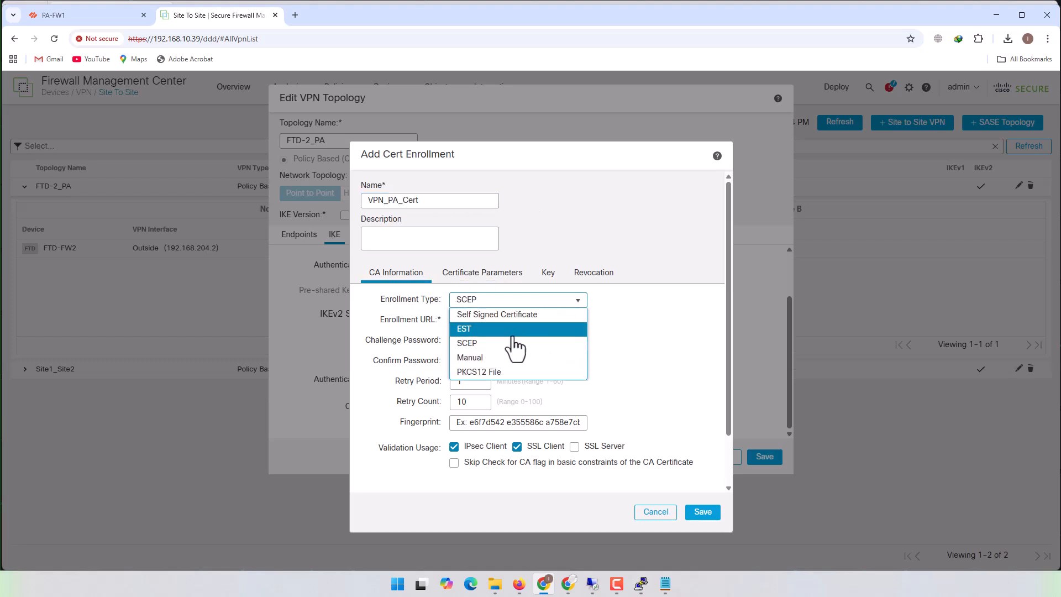
click(480, 356)
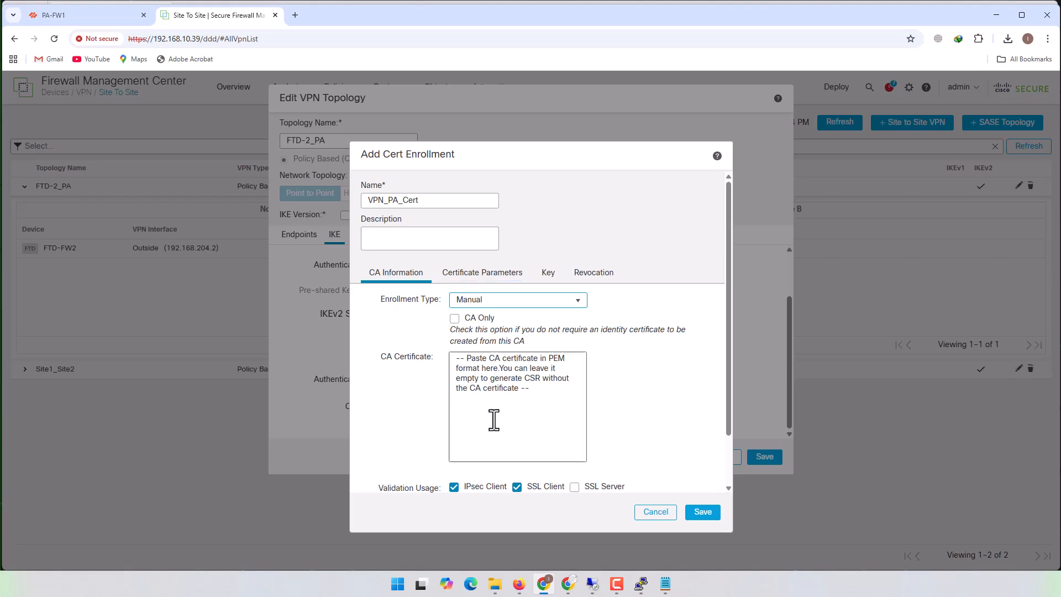
- Copy the full text of root_ca.cer from the Cert folder and paste it as the enrollment's CA certificate
click(525, 389)
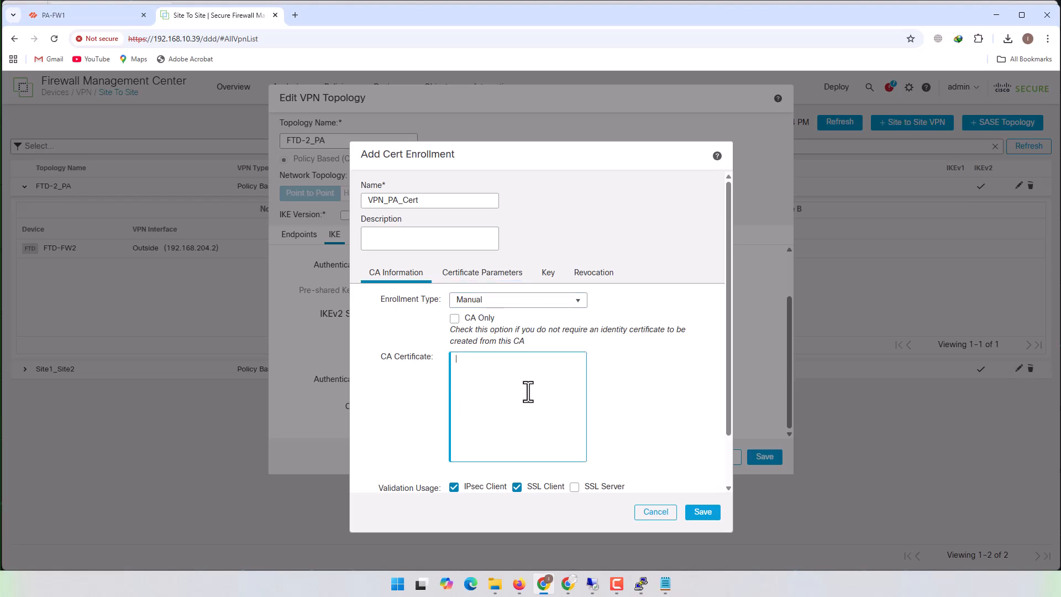
mouse_move(494, 583)
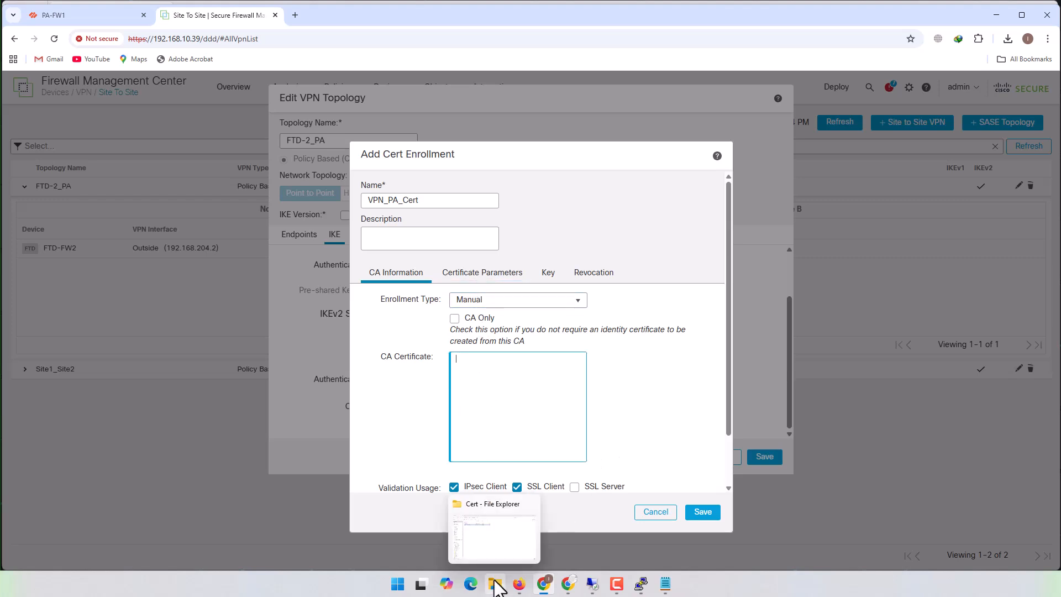
click(495, 555)
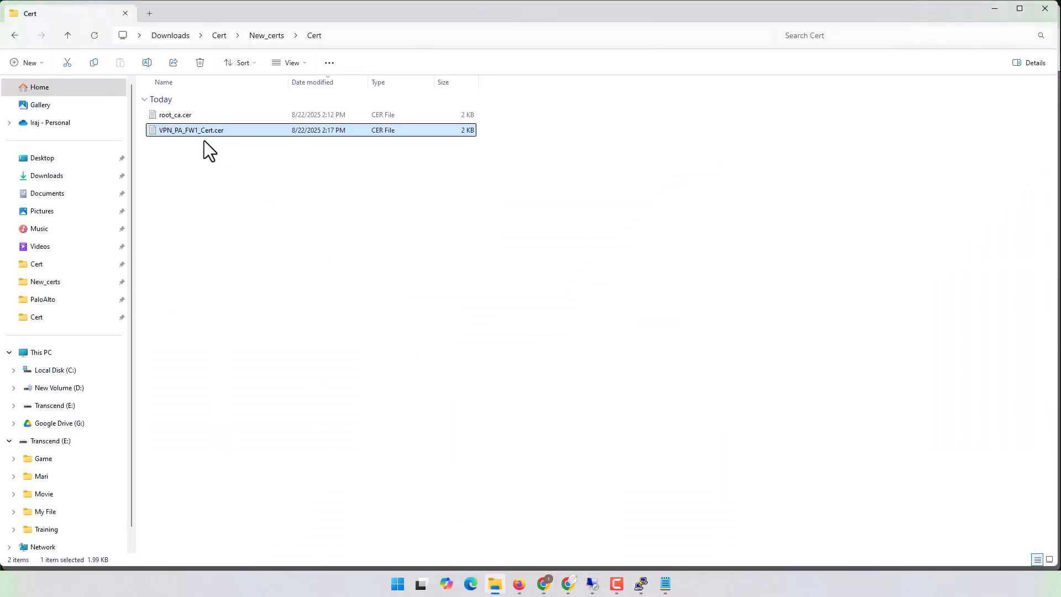
double_click(181, 115)
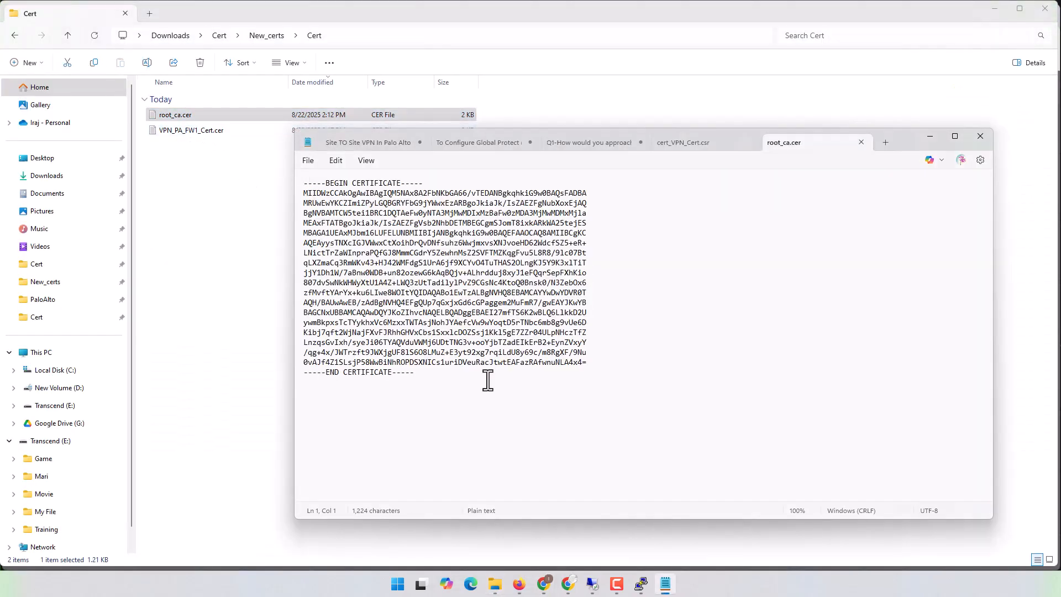
key(ctrl+a)
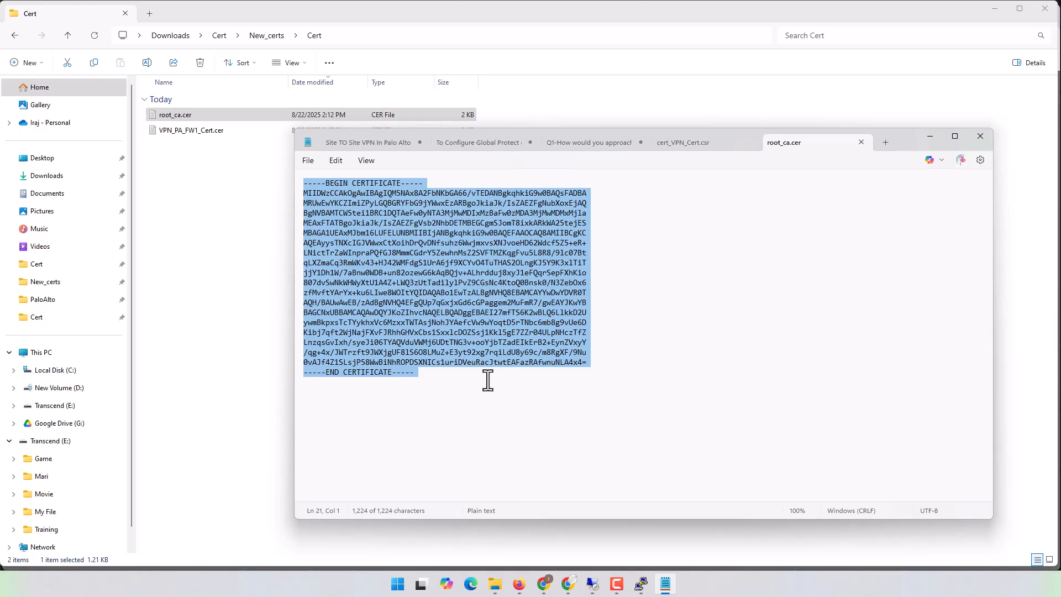
click(987, 12)
click(994, 9)
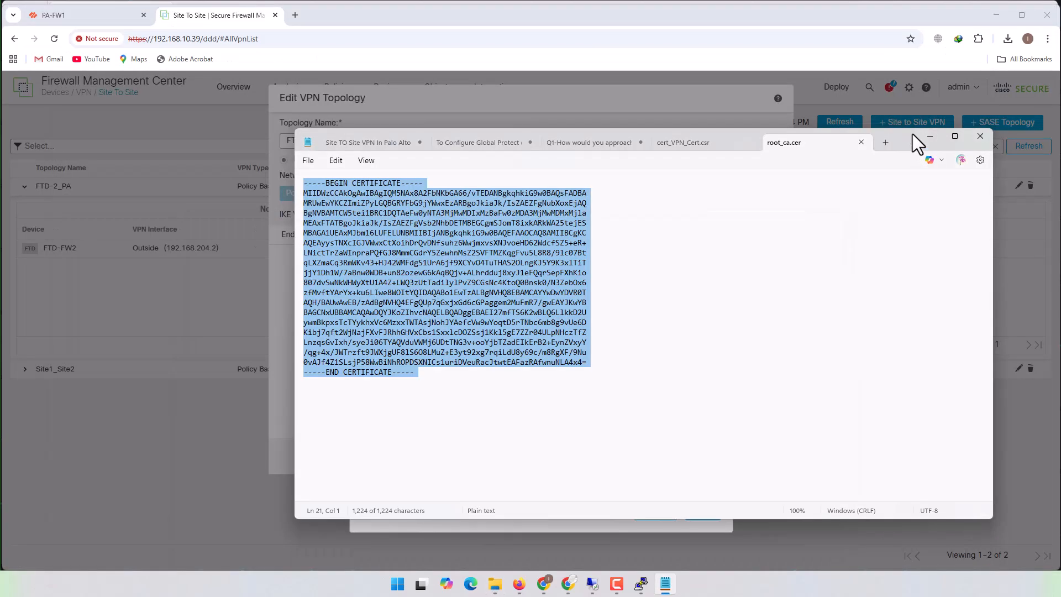
click(929, 137)
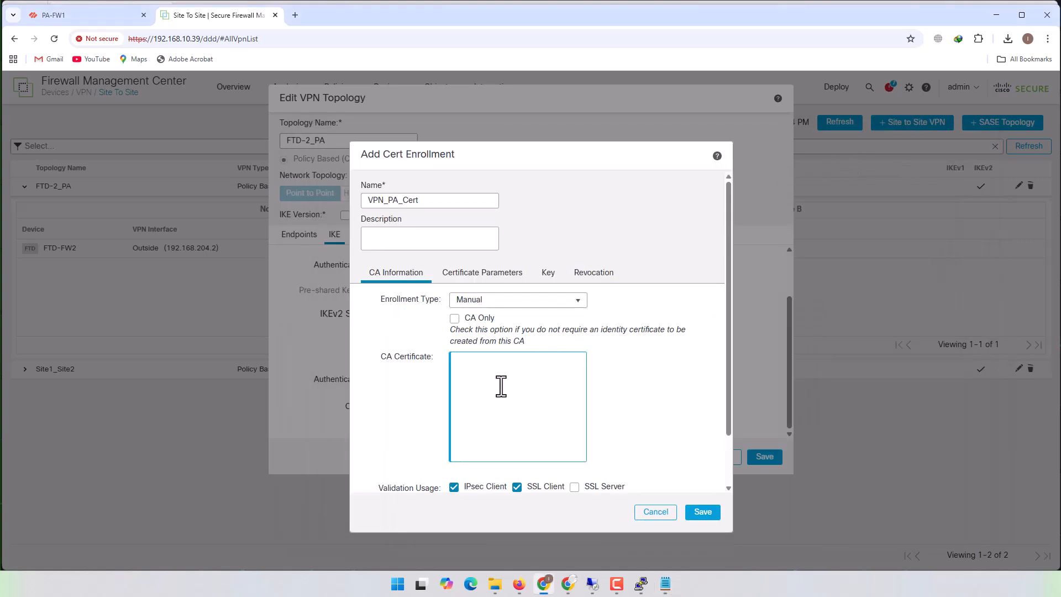
key(ctrl+v)
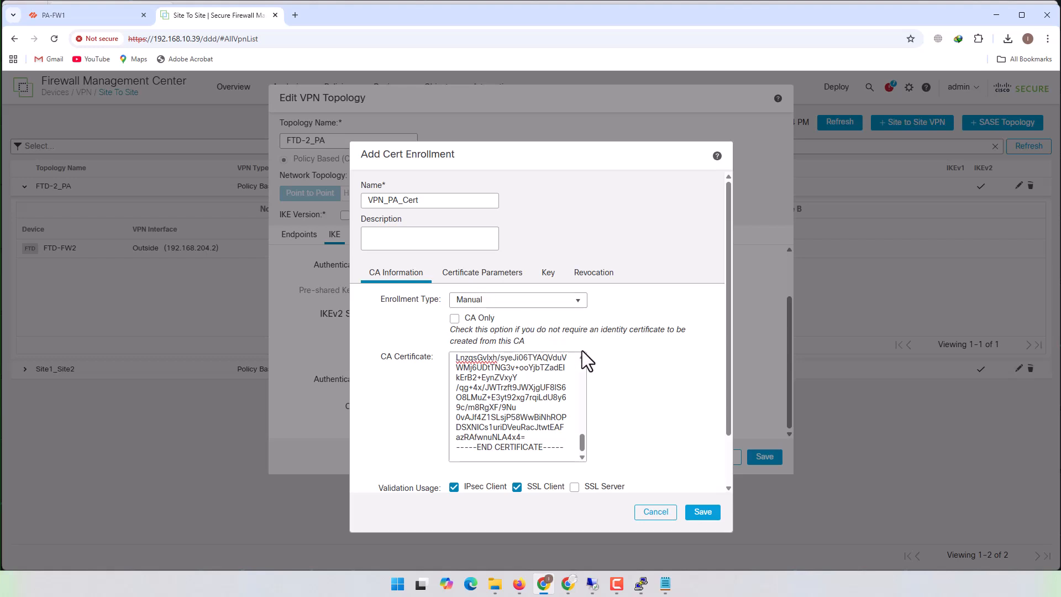
scroll(582, 350, down, 1)
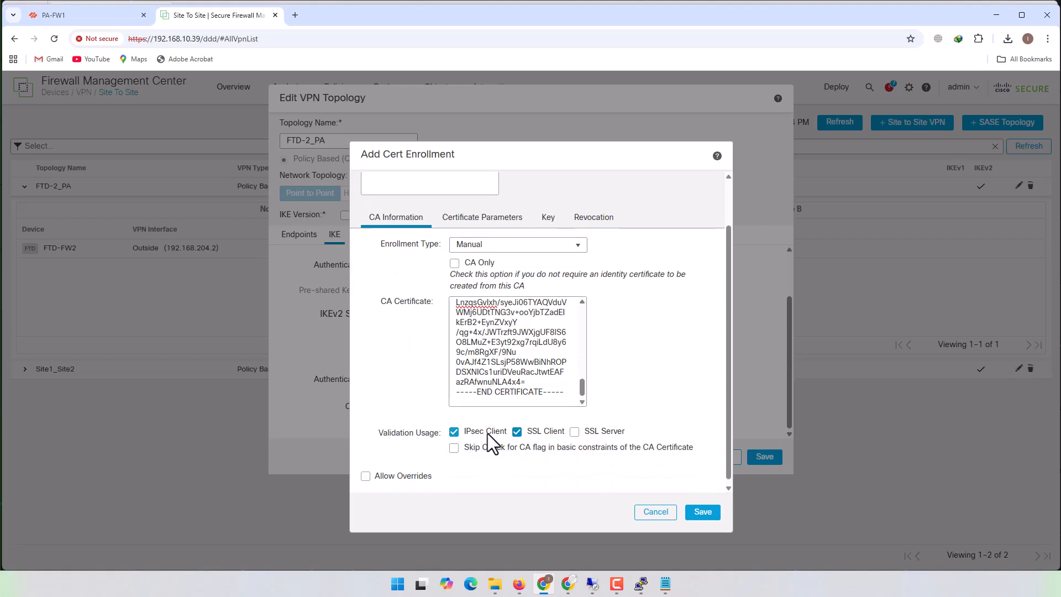
scroll(486, 354, up, 1)
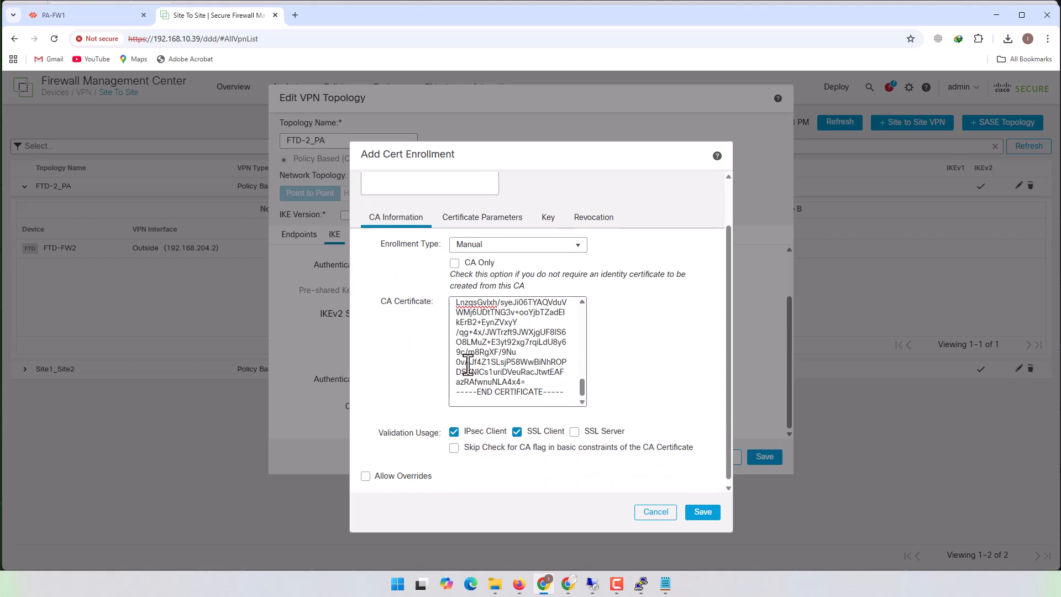
- In the certificate parameters, set both the device's IP address and the common name to 192.168.204.2
click(491, 219)
scroll(544, 312, up, 1)
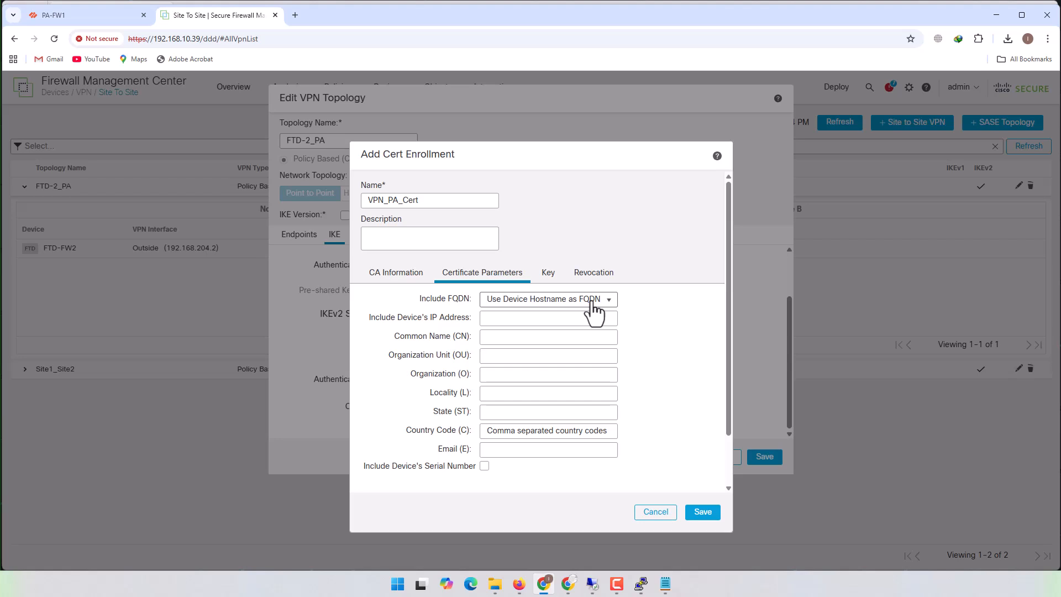
click(519, 319)
text(192.168.204.2)
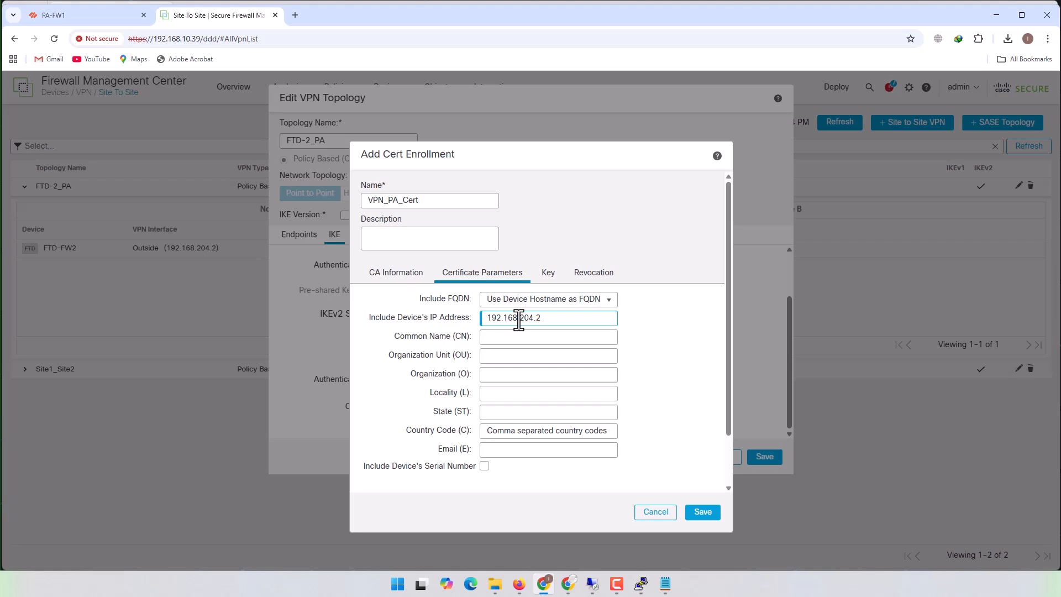
click(552, 338)
drag(557, 316, 460, 316)
key(ctrl+c)
click(533, 338)
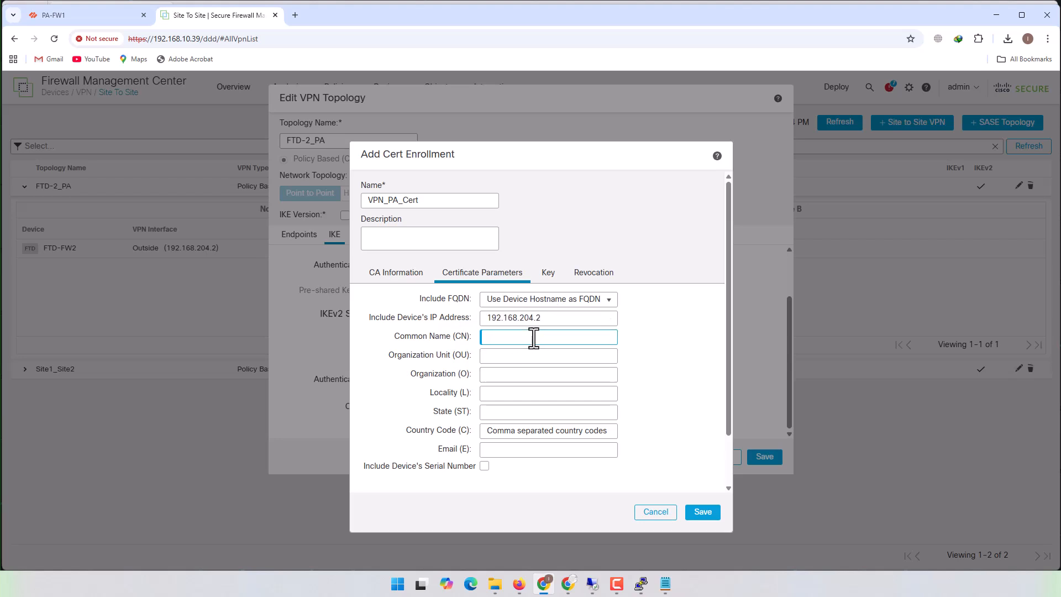
key(ctrl+v)
- Set the certificate's organization unit to IT and its organization to NMZ
click(524, 359)
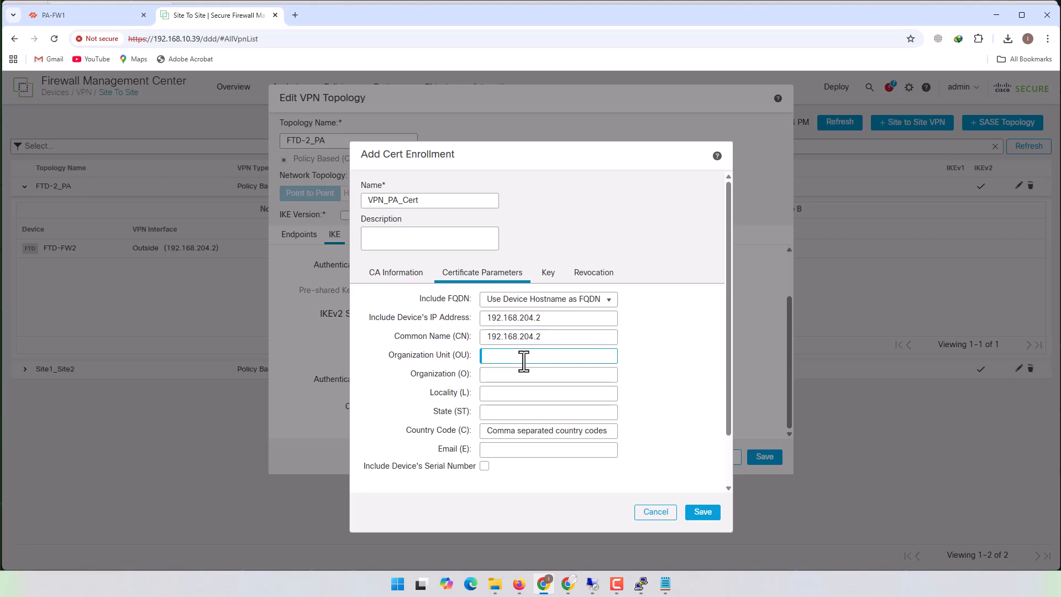
text(IT)
key(Tab)
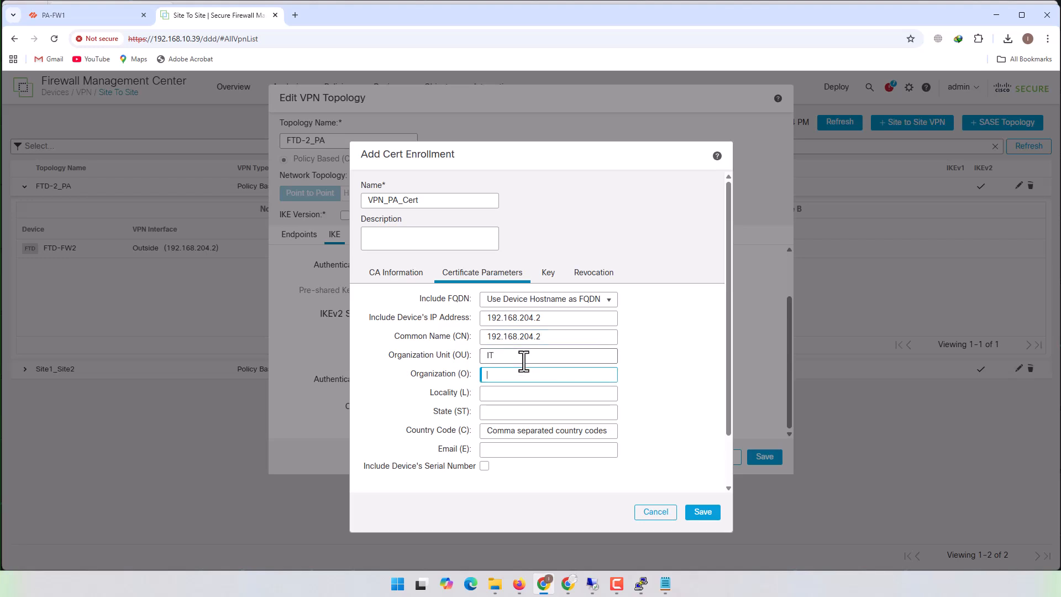
text(NMZ)
key(Tab)
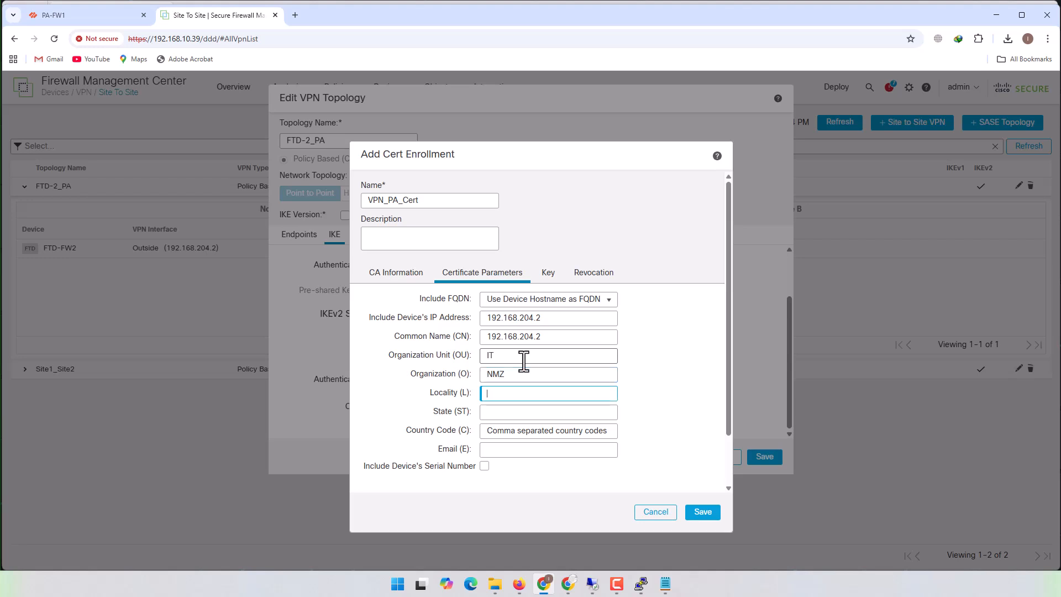
- Set the certificate's locality to JU, state to SP and country code to BR
text(JU)
key(Tab)
text(SP)
key(Tab)
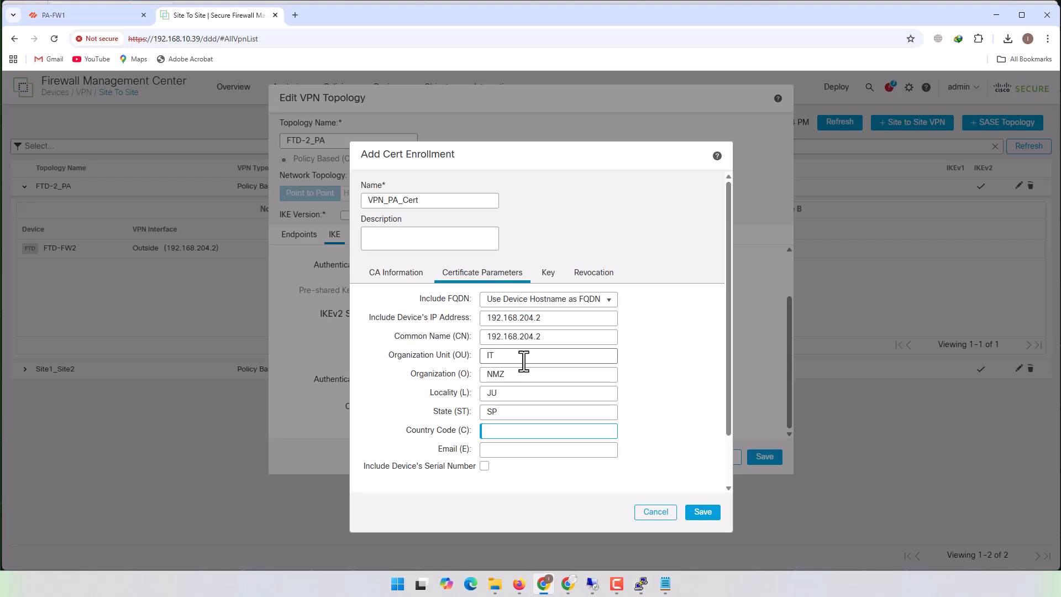
text(BR)
key(Tab)
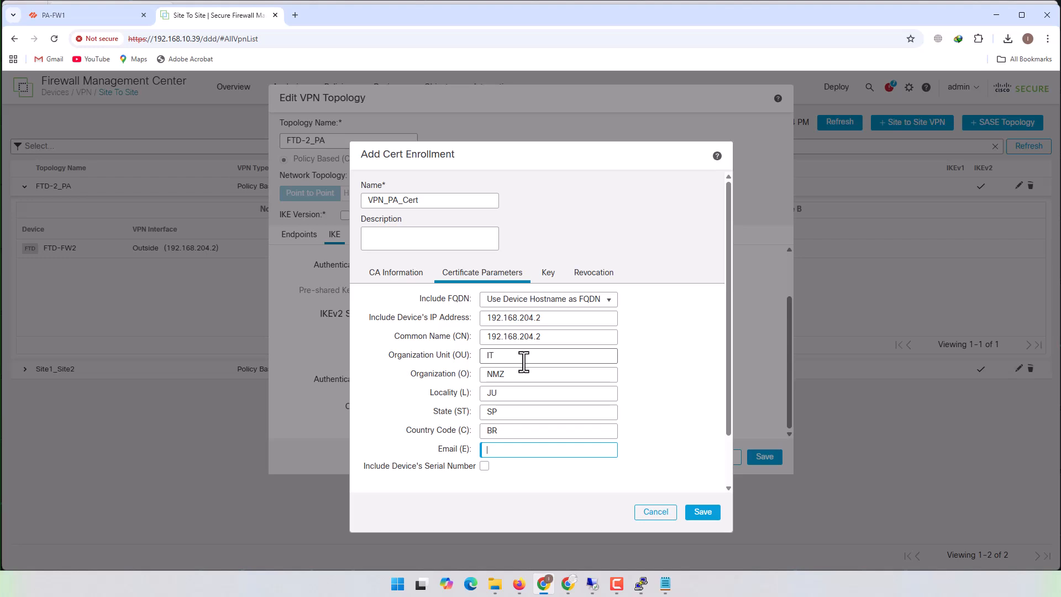
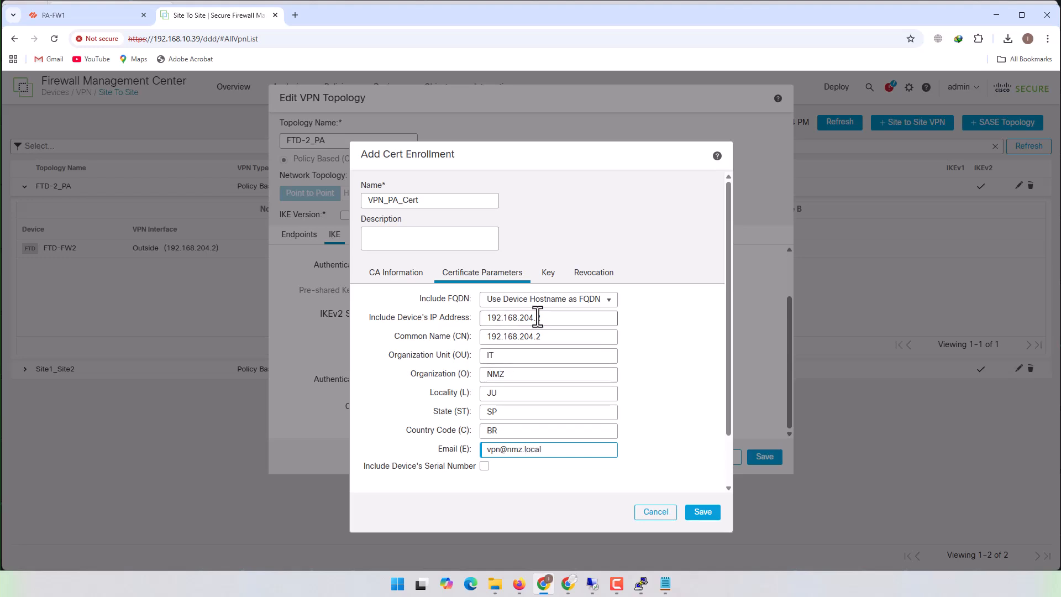
- Enter the certificate's contact e-mail address and open the enrollment's key settings
click(551, 276)
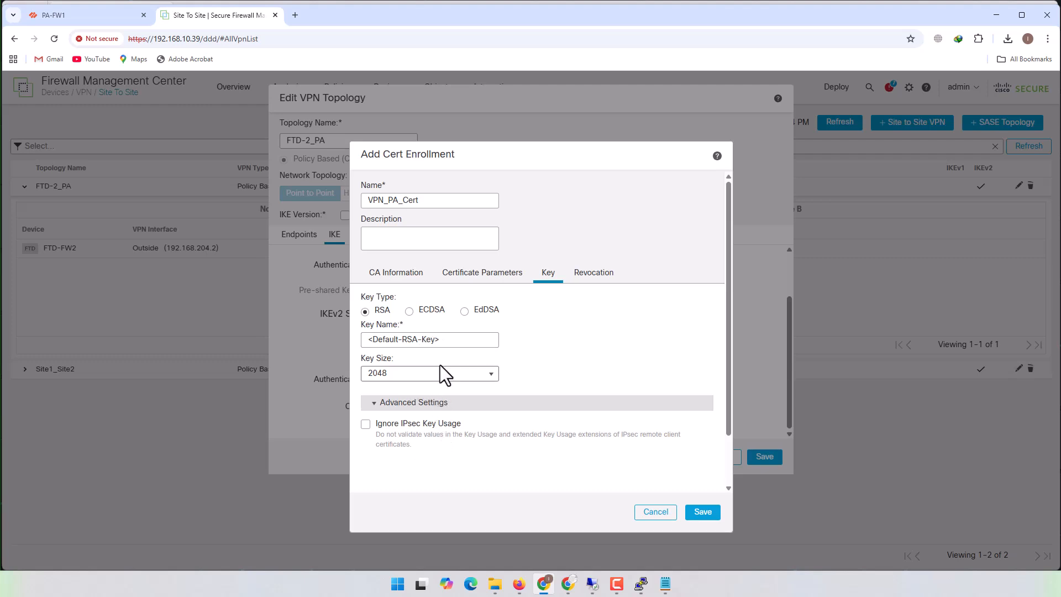
- Save the VPN_PA_Cert enrollment, select it as the IKEv2 certificate of the FTD-2_PA topology and save the topology
click(586, 283)
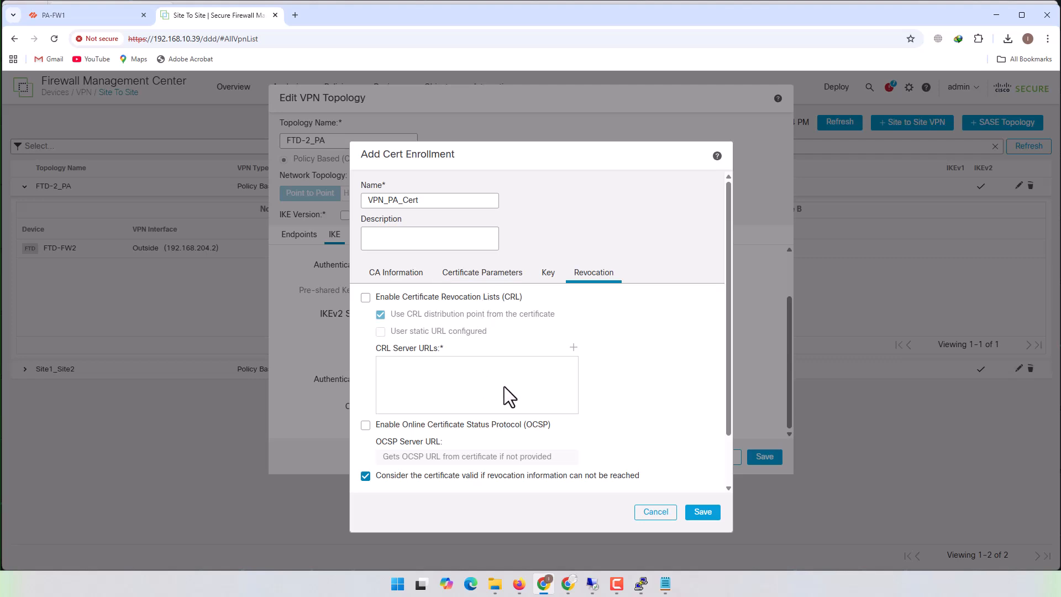
click(702, 512)
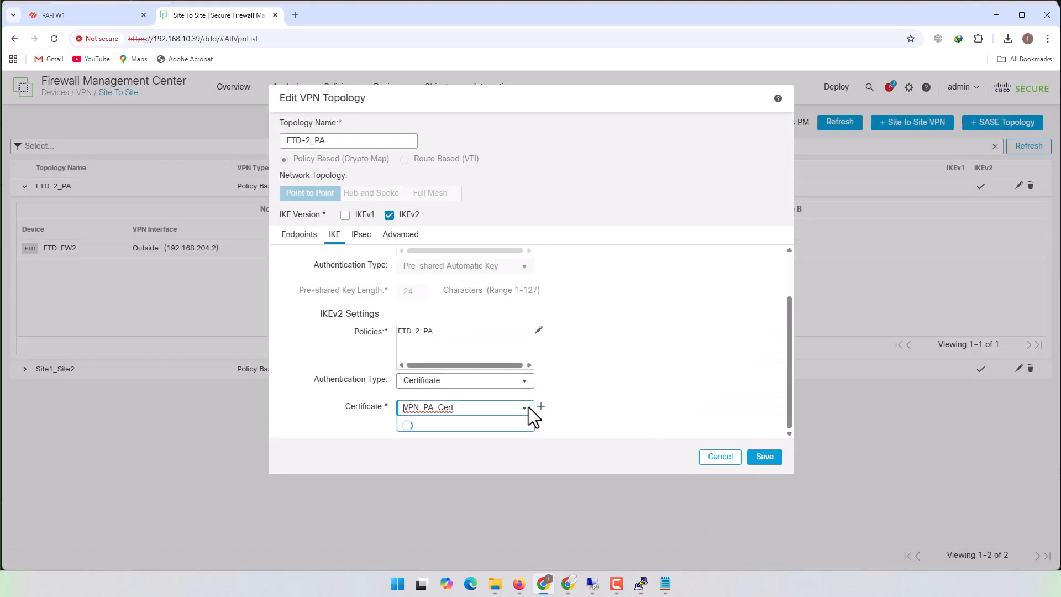
click(468, 409)
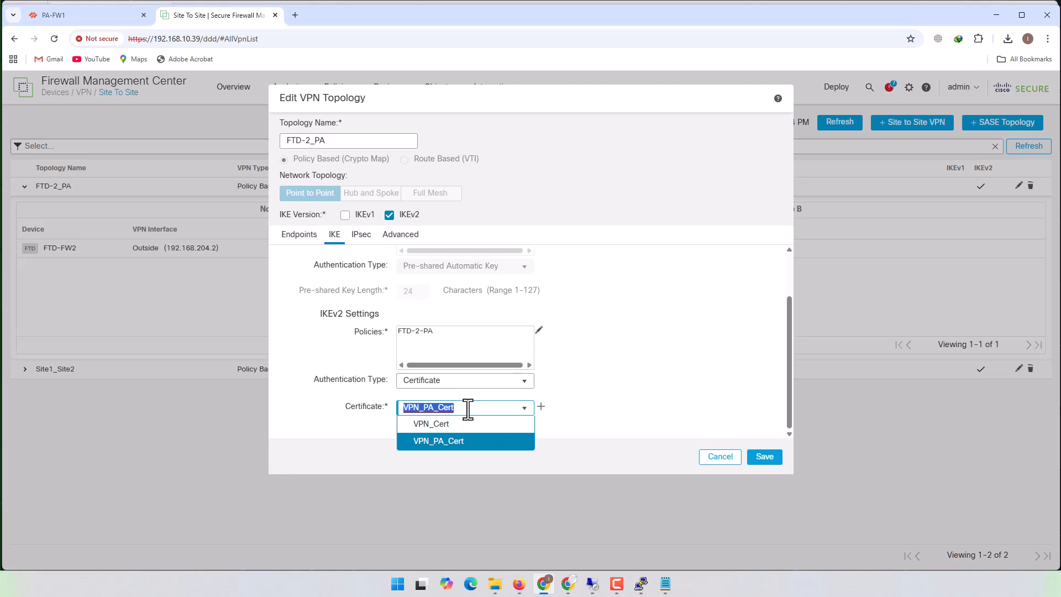
click(476, 409)
click(473, 442)
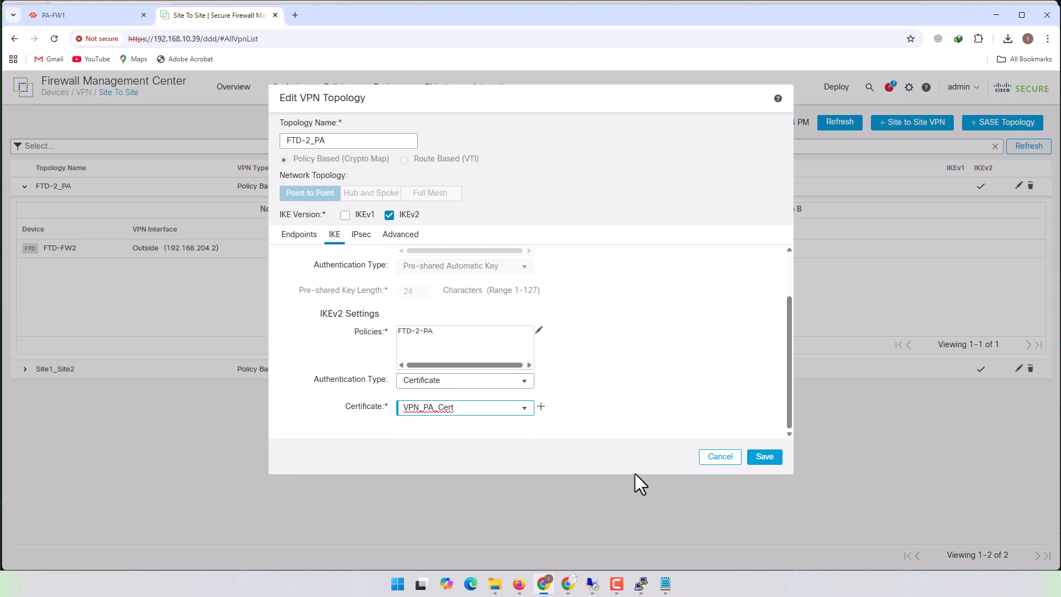
click(770, 455)
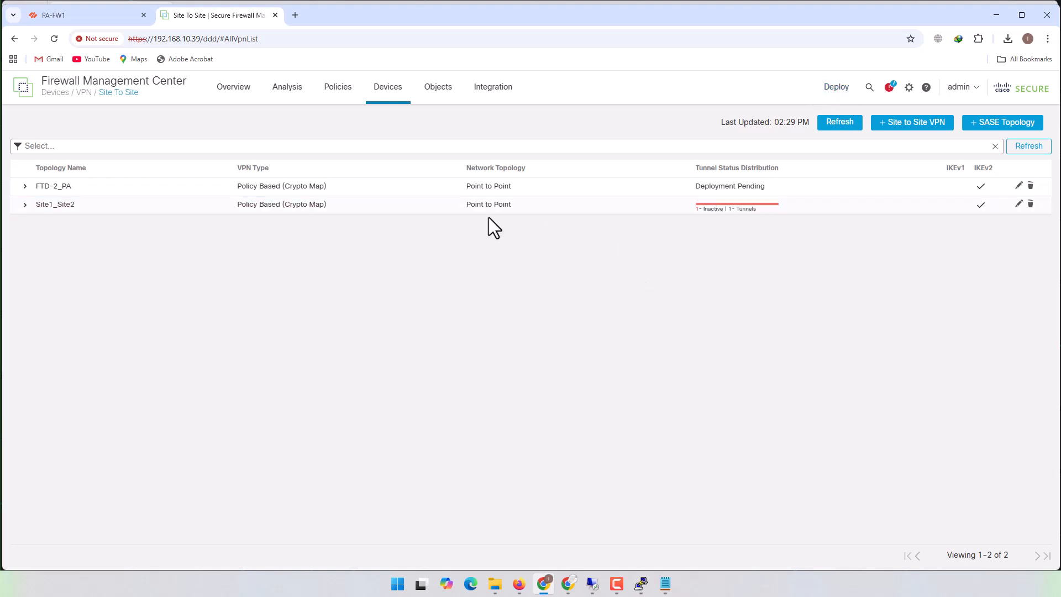
- Add a new device certificate for FTD-FW2 using the VPN_PA_Cert enrollment
mouse_move(387, 99)
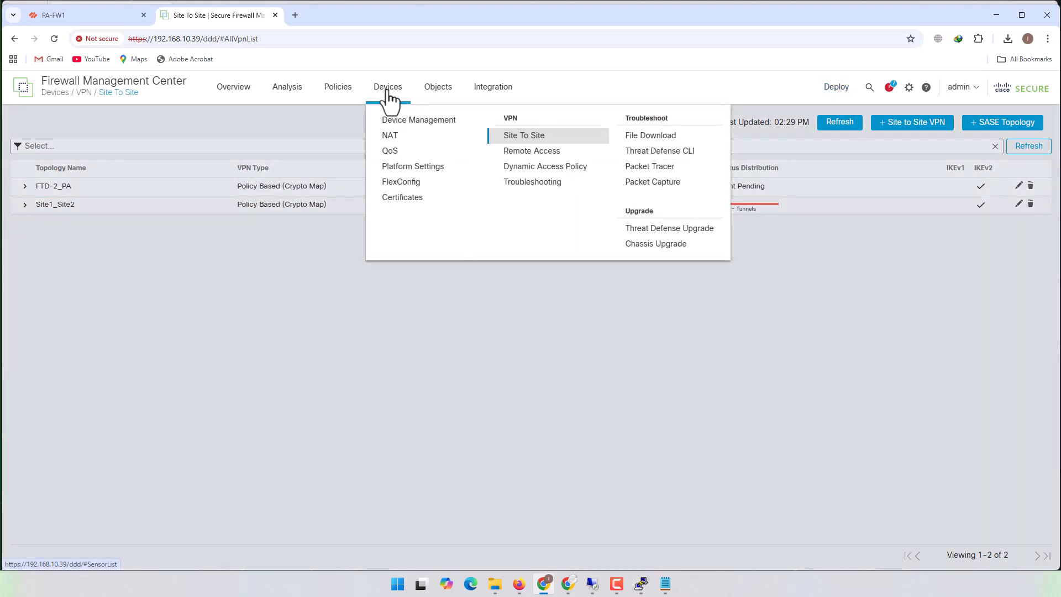
click(403, 198)
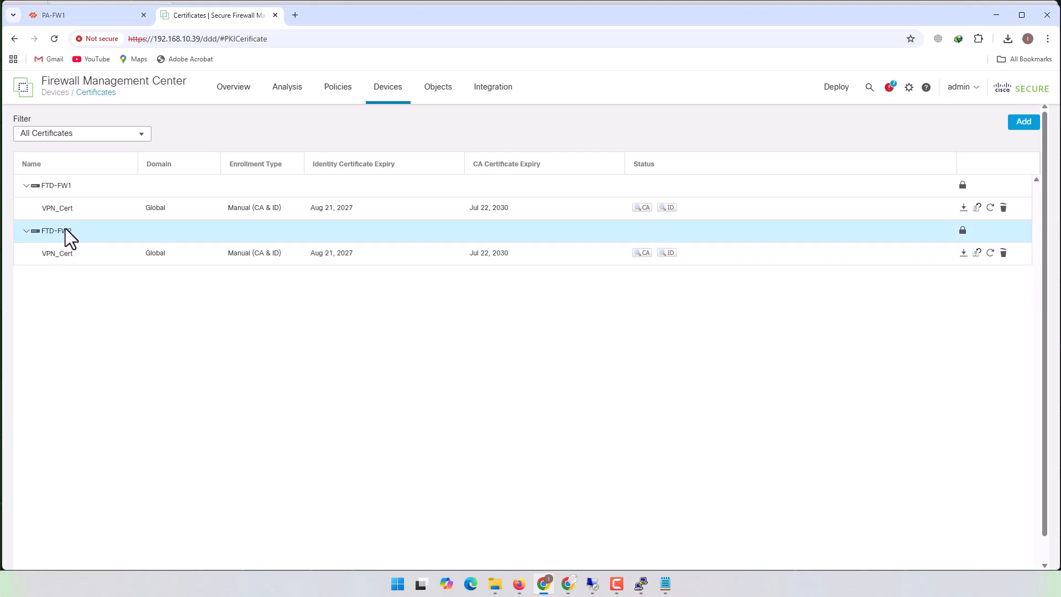
click(1025, 124)
click(511, 313)
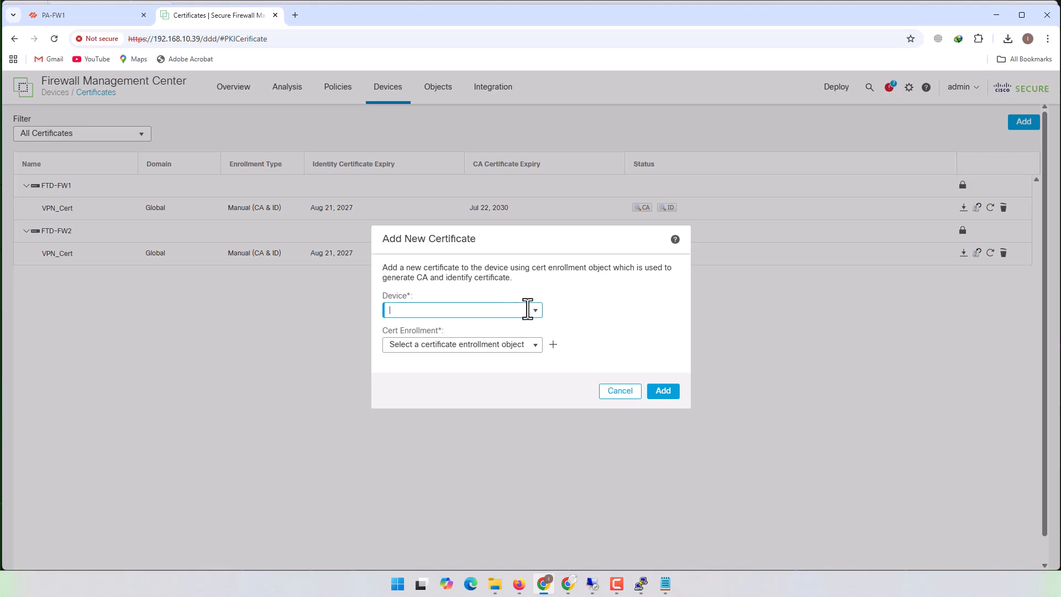
click(532, 309)
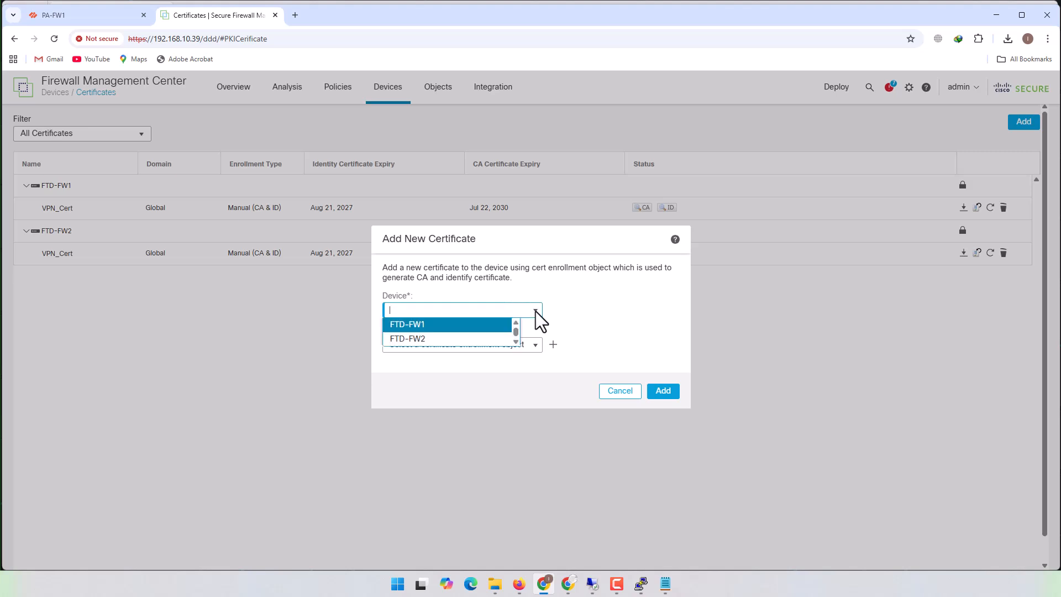
click(429, 340)
click(529, 344)
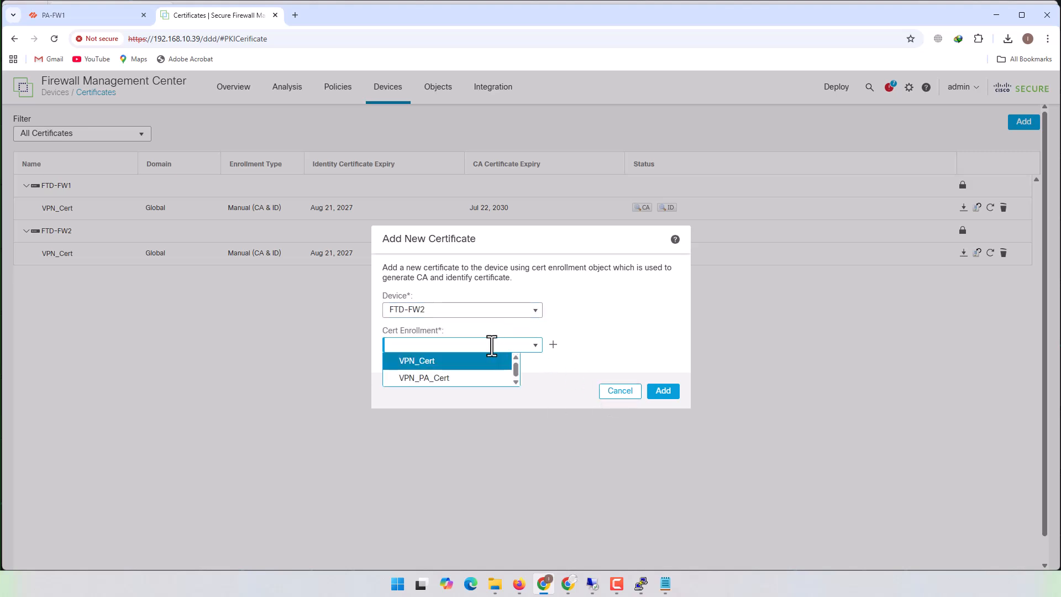
click(414, 378)
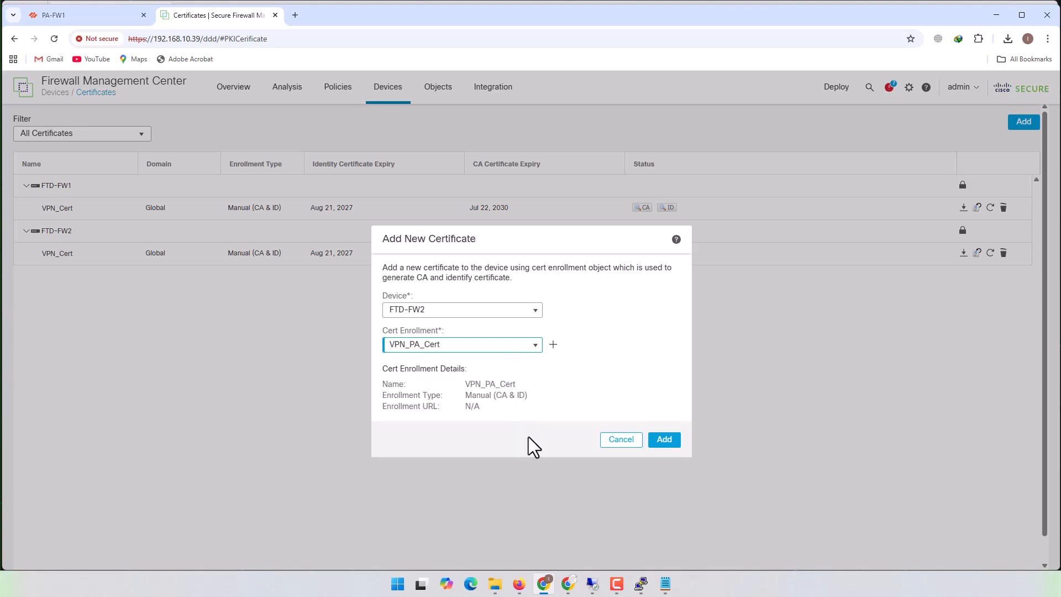
click(665, 442)
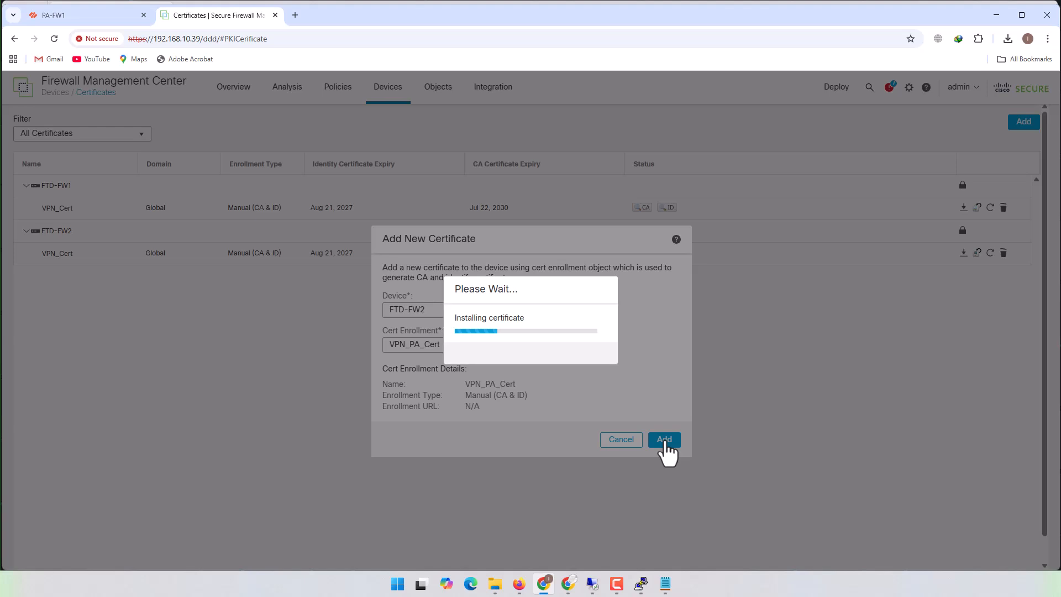
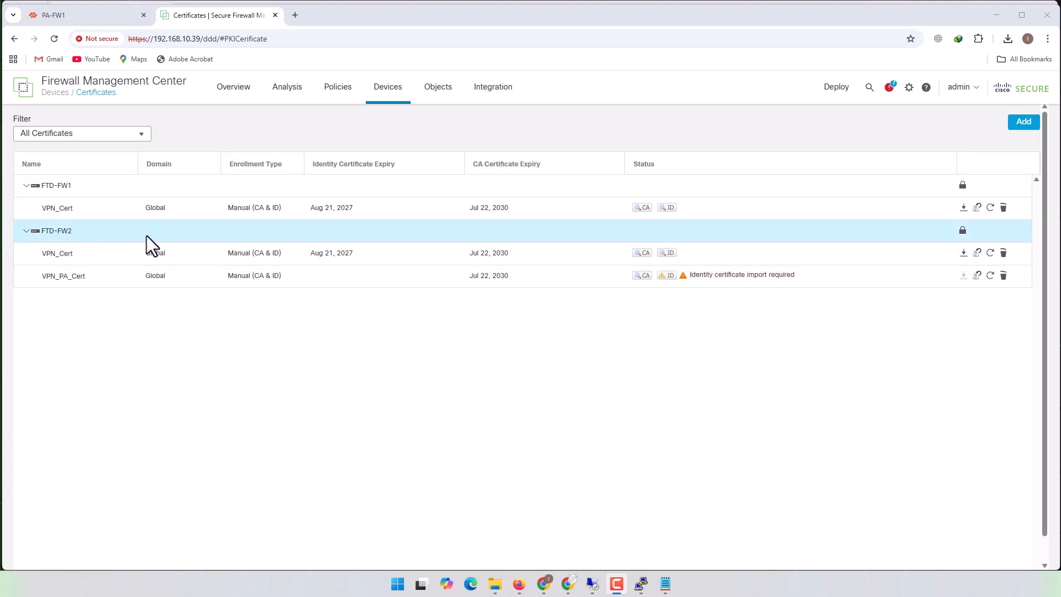
- Review the CA certificate details of VPN_PA_Cert on FTD-FW2, checking who issued it
click(638, 277)
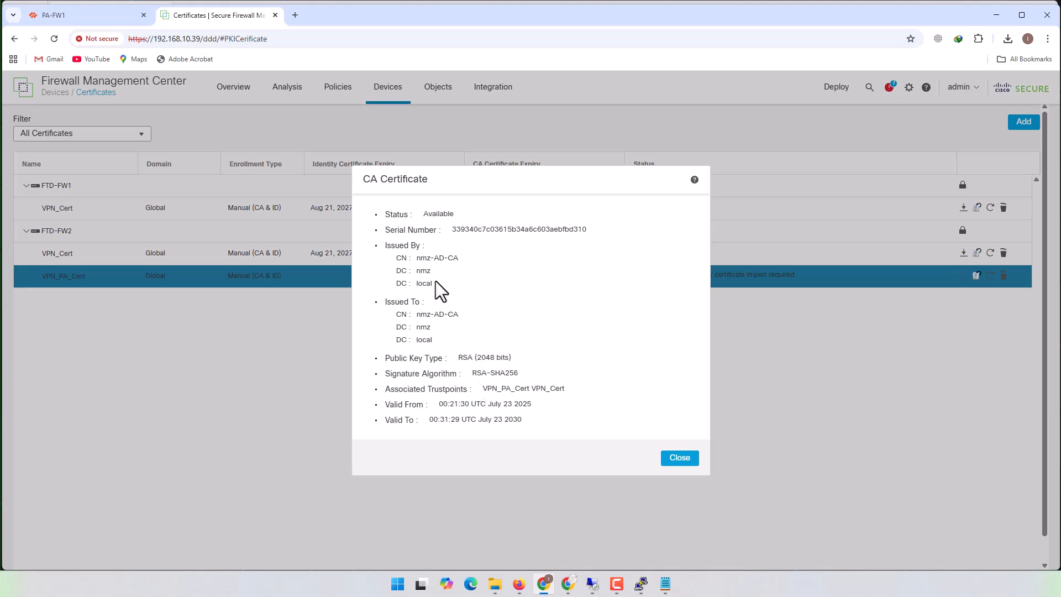
drag(417, 258, 459, 258)
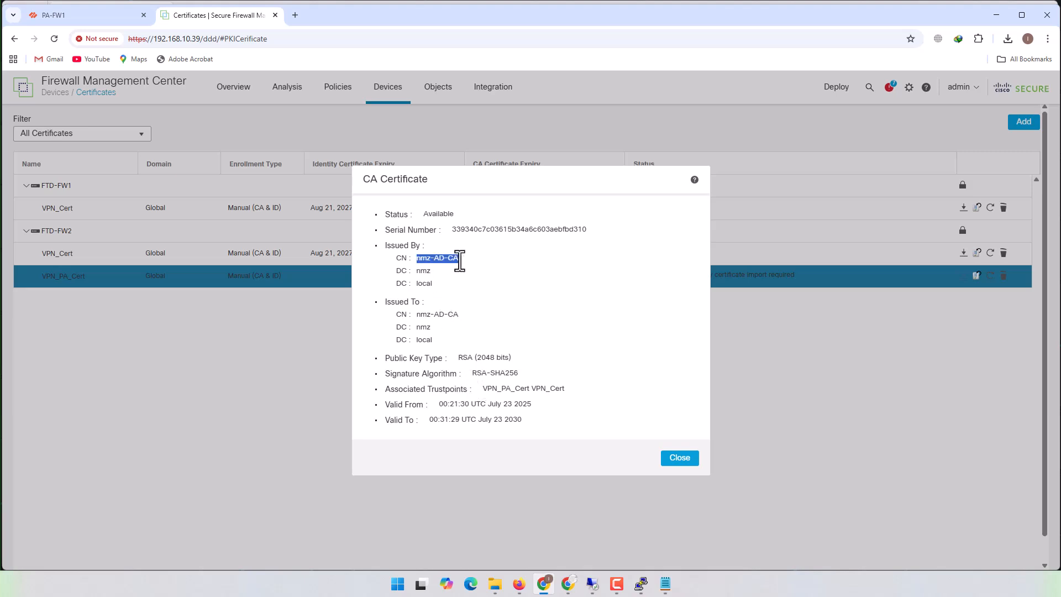
click(679, 458)
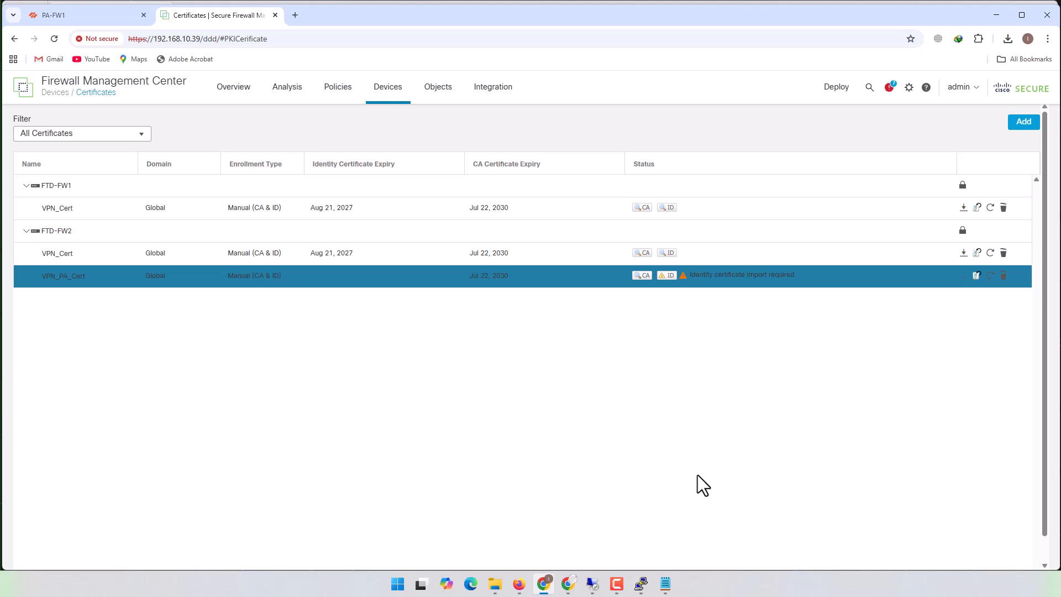
- Generate the certificate signing request for VPN_PA_Cert on FTD-FW2 and copy its full text
click(667, 276)
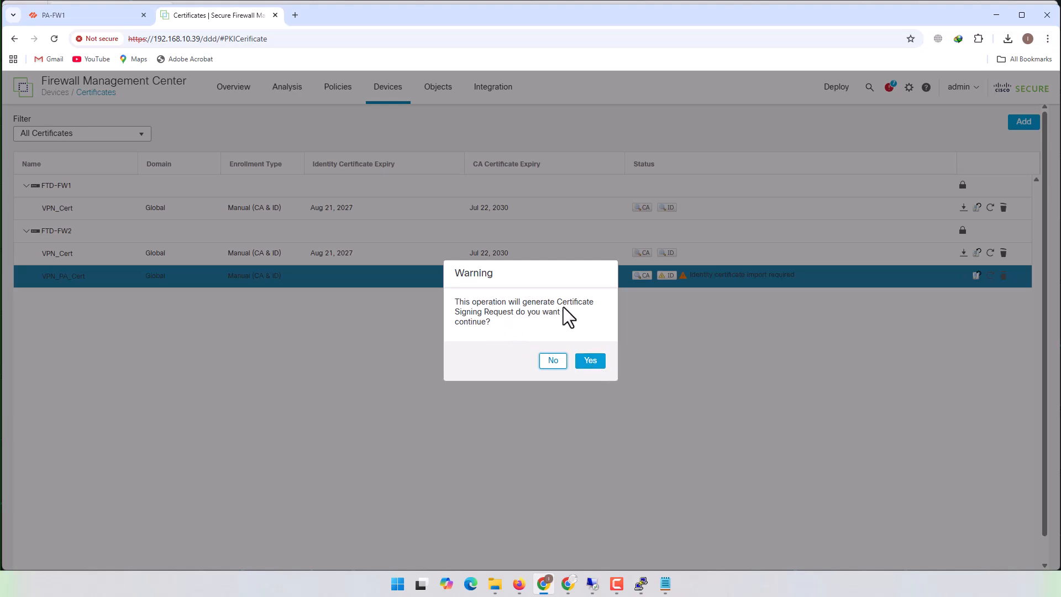
click(587, 362)
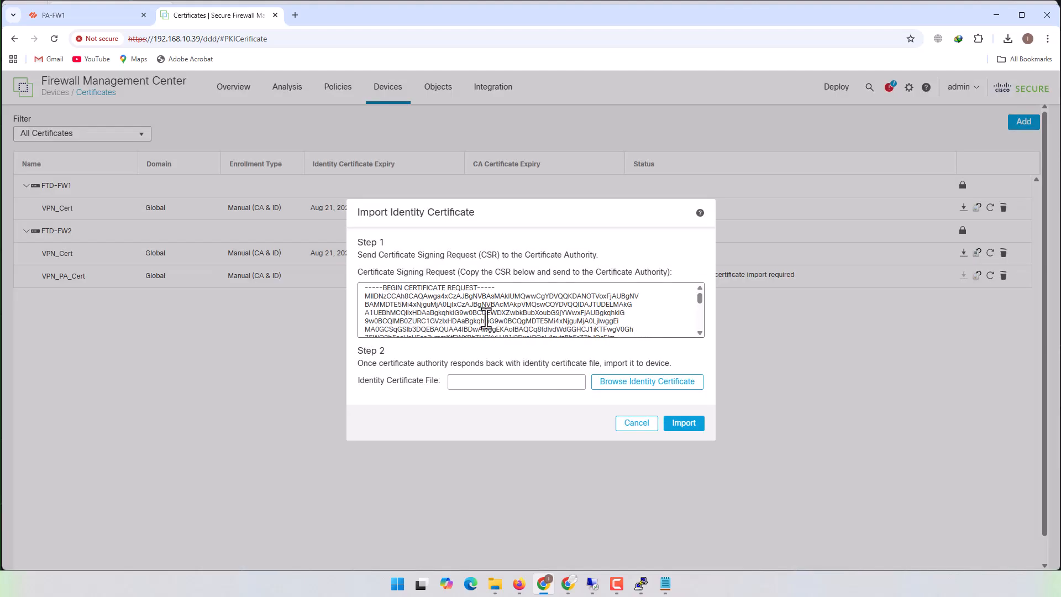
drag(700, 300, 508, 320)
key(ctrl+a)
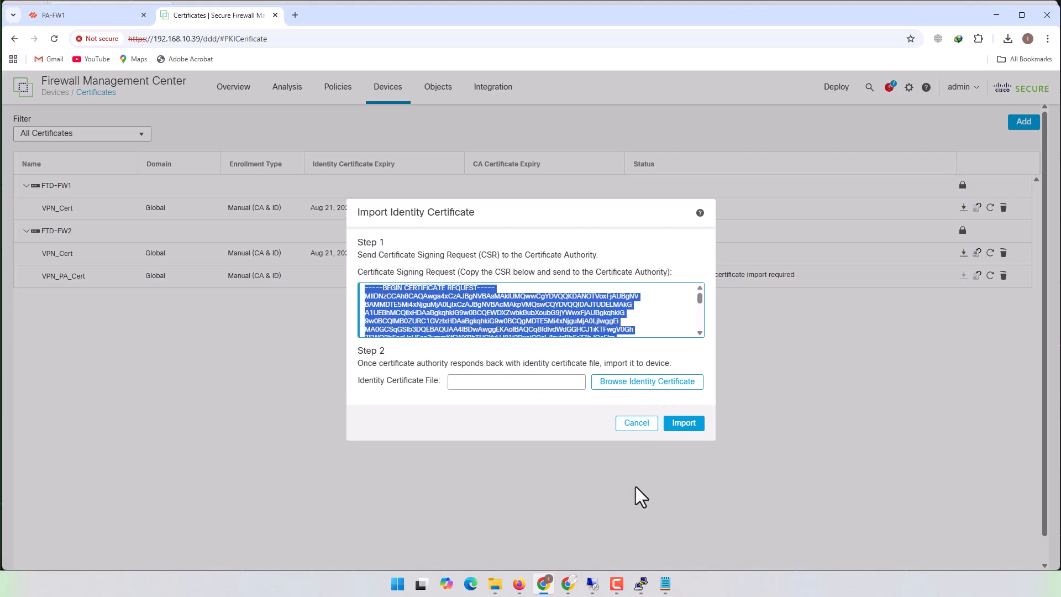
- Switch to the CA server's Remote Desktop session and open the base-64 certificate request submission form in Active Directory Certificate Services
mouse_move(594, 583)
click(602, 539)
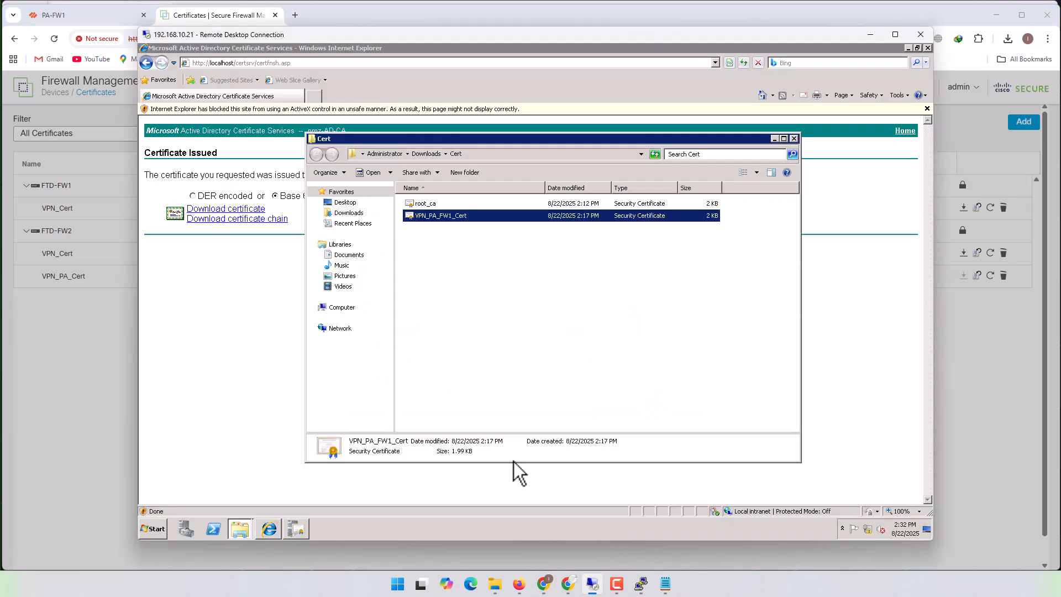
click(237, 338)
click(146, 63)
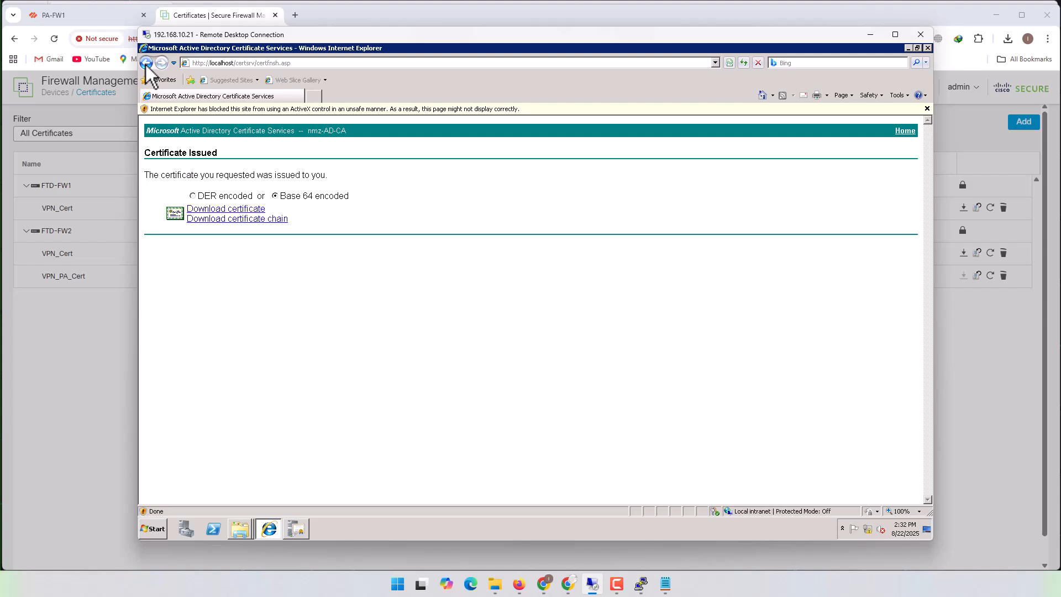
click(146, 62)
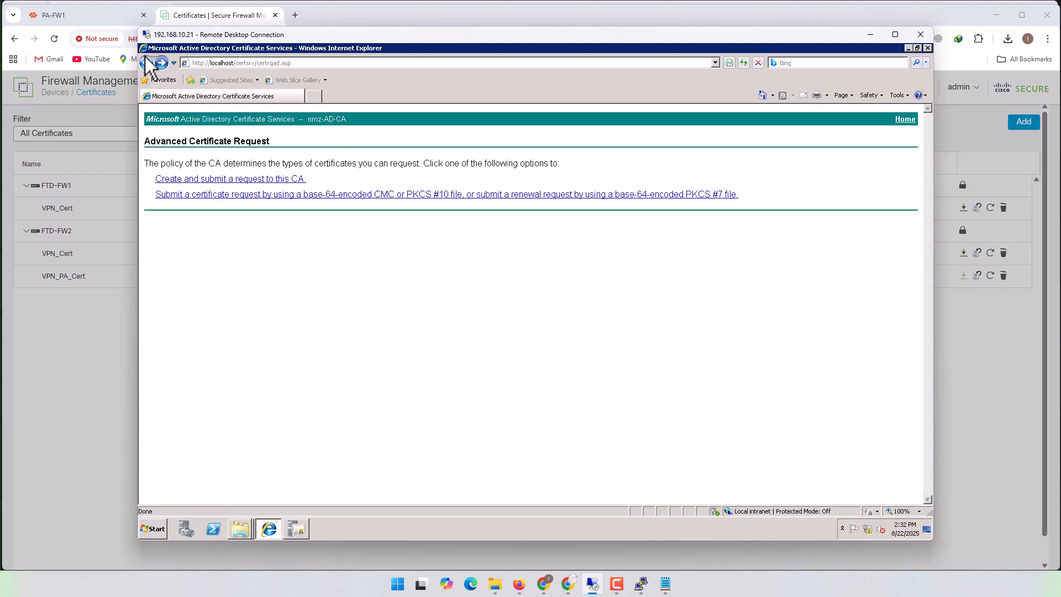
click(338, 194)
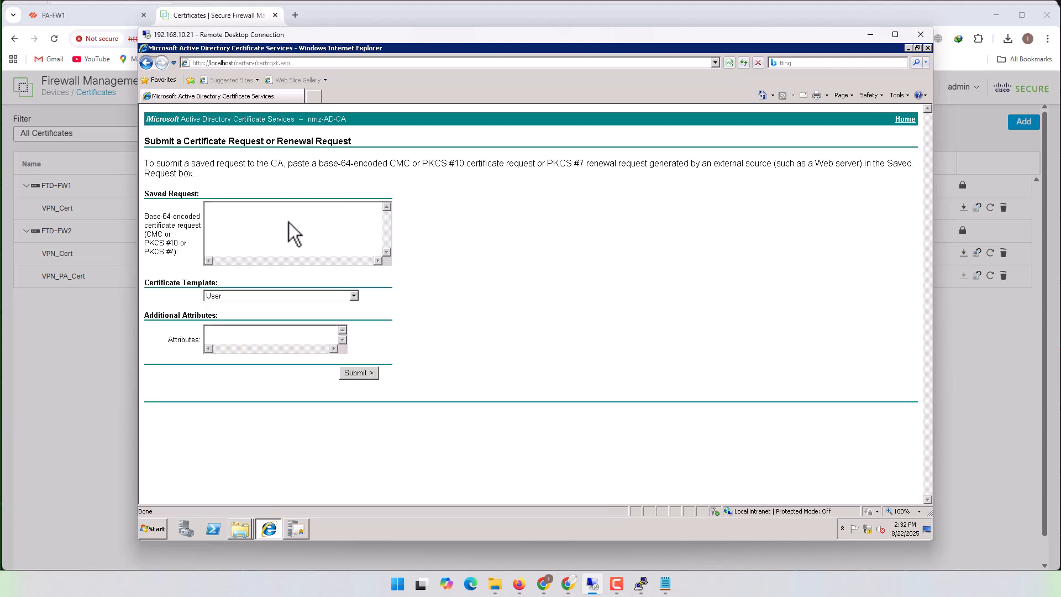
- Paste the signing request into the saved request and submit it with the NMZ-IPSec (Offline request) template
click(289, 222)
key(ctrl+v)
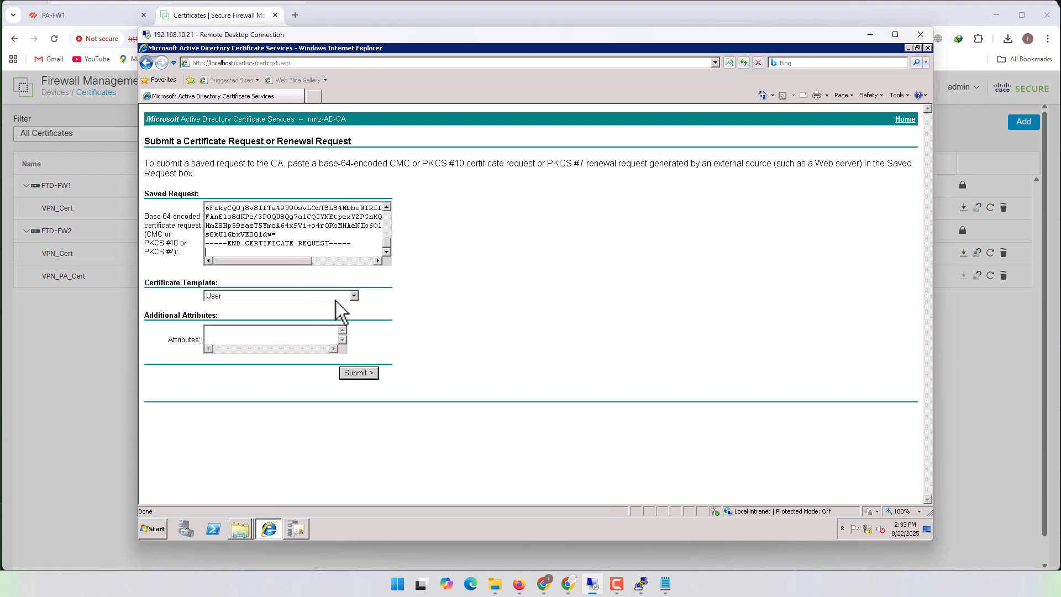
click(353, 296)
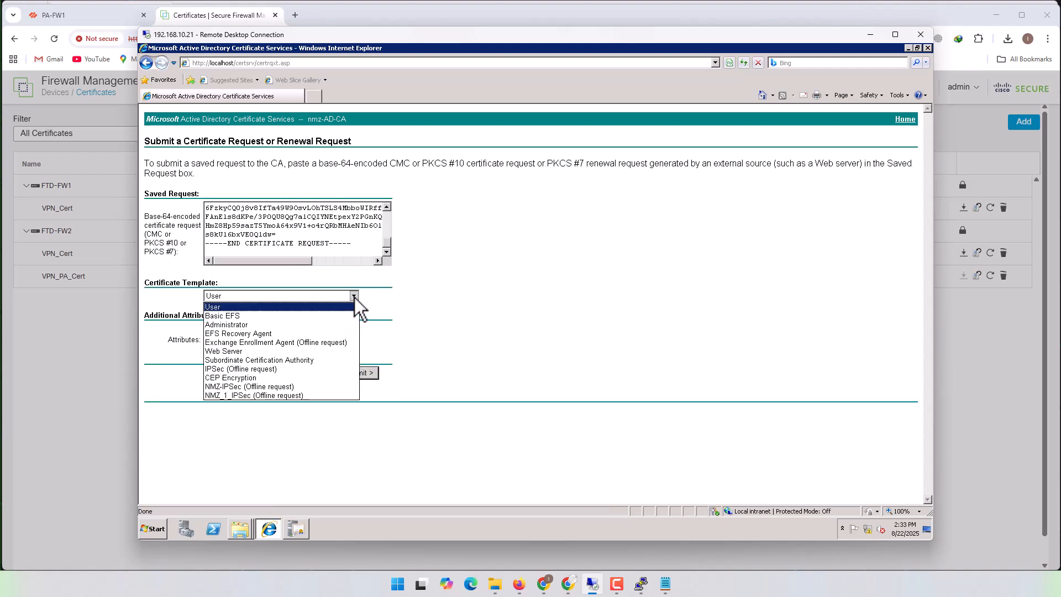
click(287, 387)
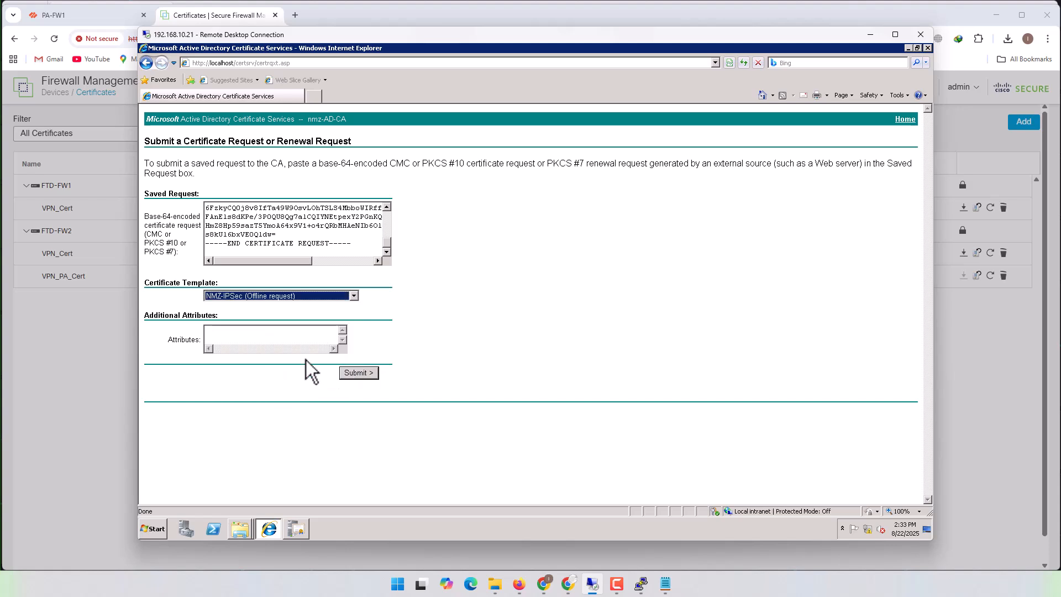
click(355, 373)
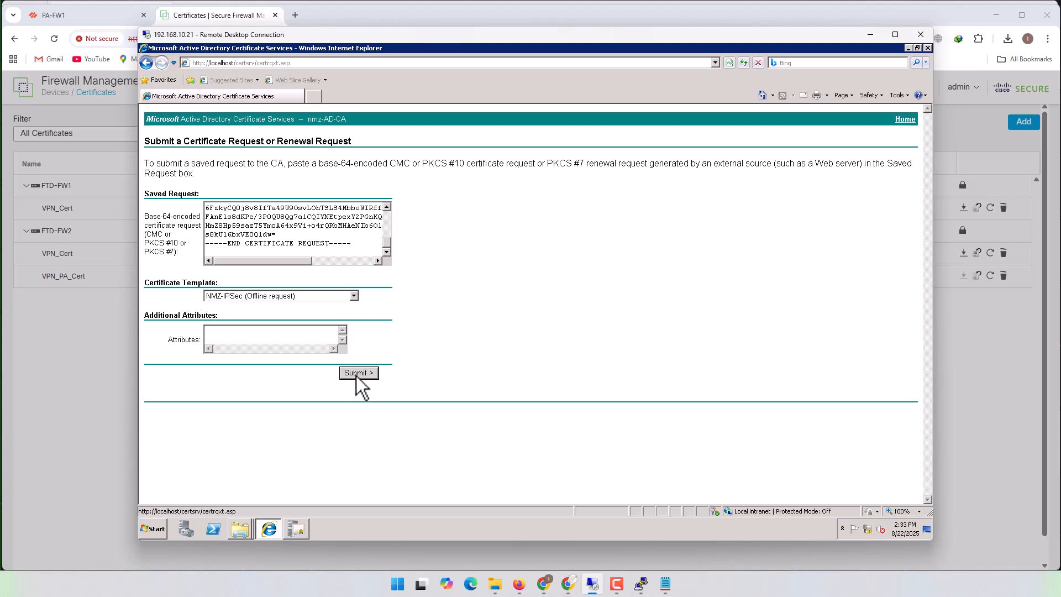
- Download the issued certificate Base 64 encoded and save it in the Cert folder as VPN_FTD_FW2_Cert
click(300, 194)
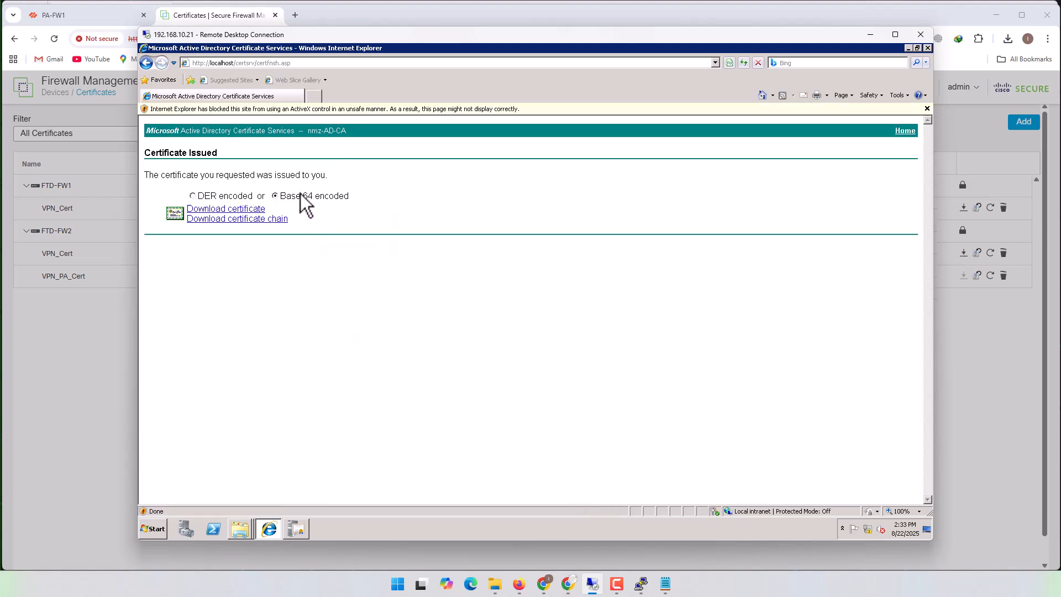
click(248, 210)
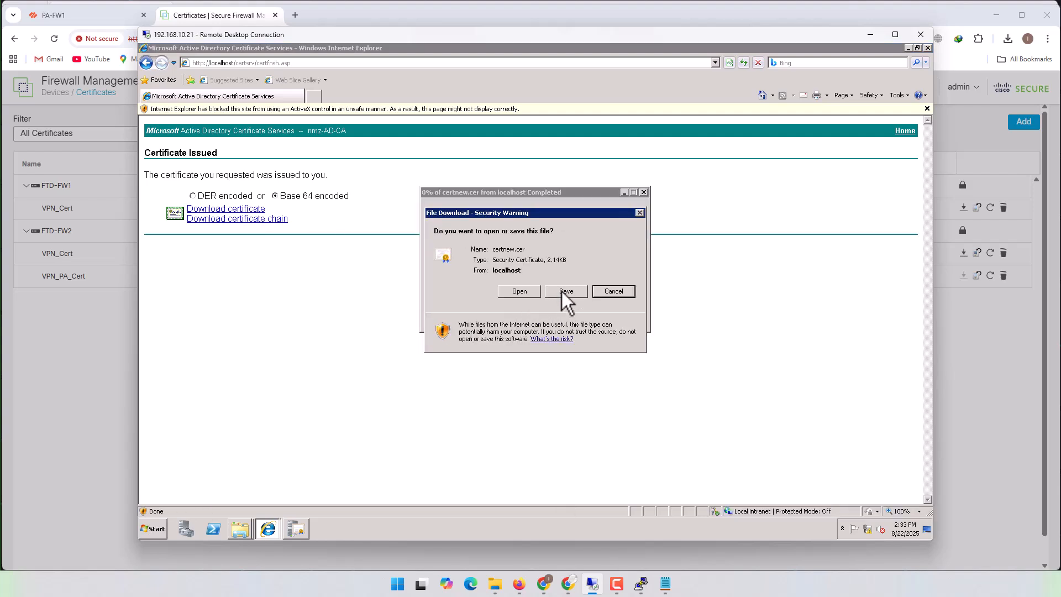
click(561, 291)
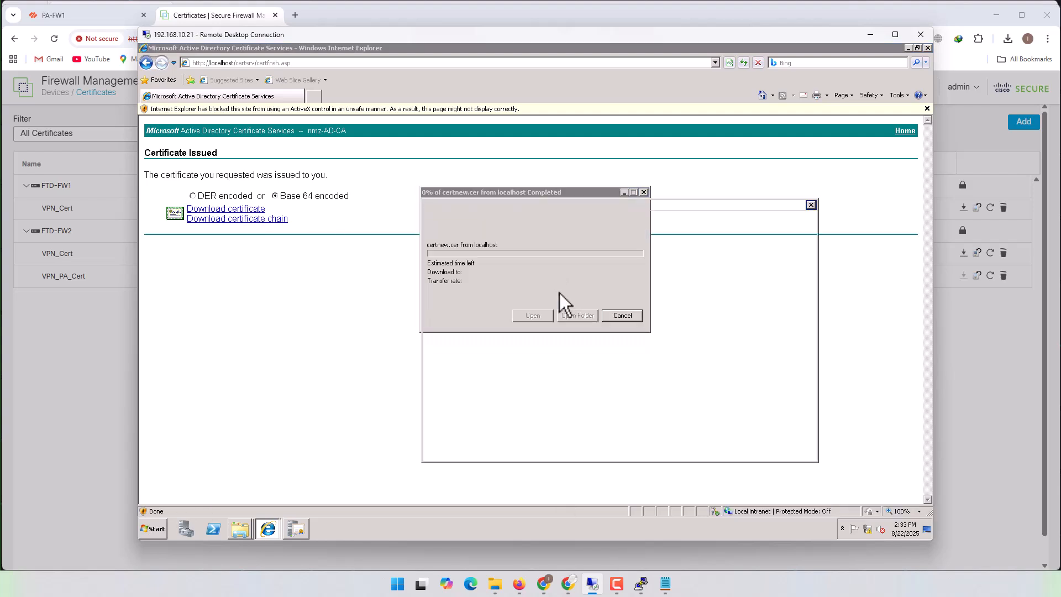
click(550, 282)
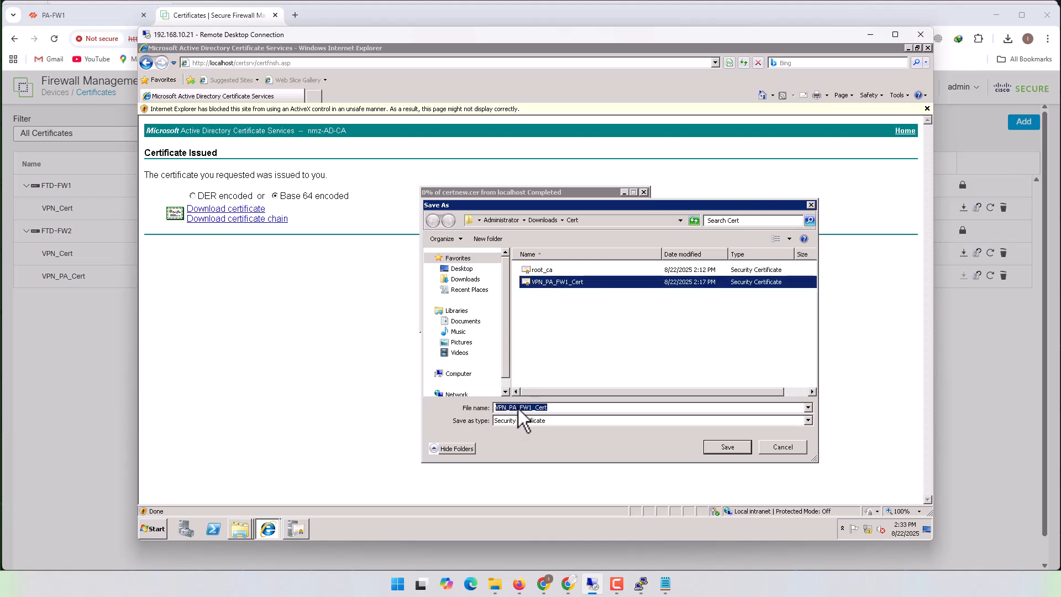
key(BackSpace)
key(BackSpace)
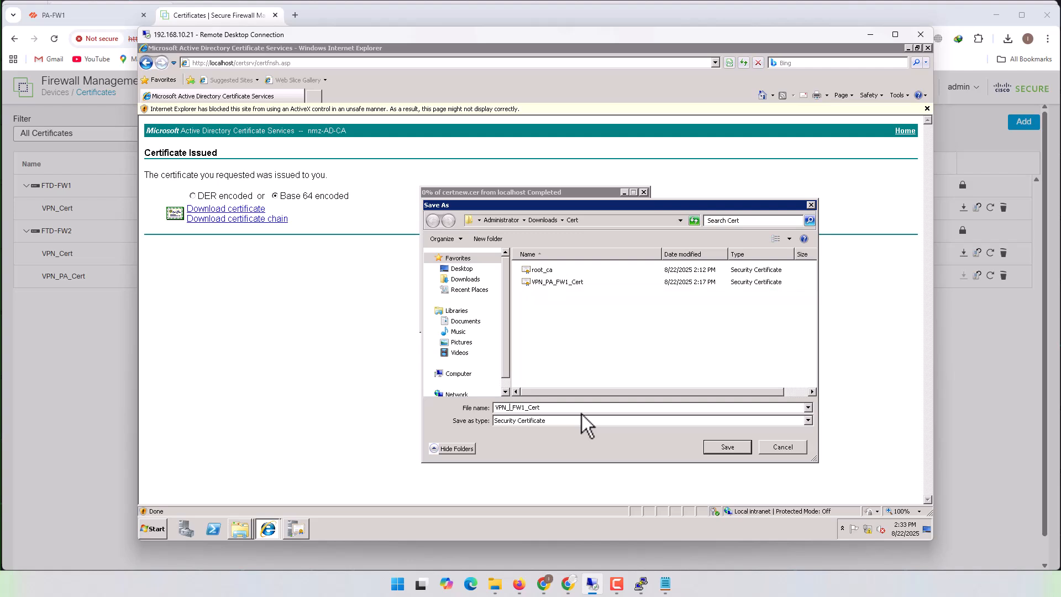
text(FTD)
key(BackSpace)
text(2)
click(737, 451)
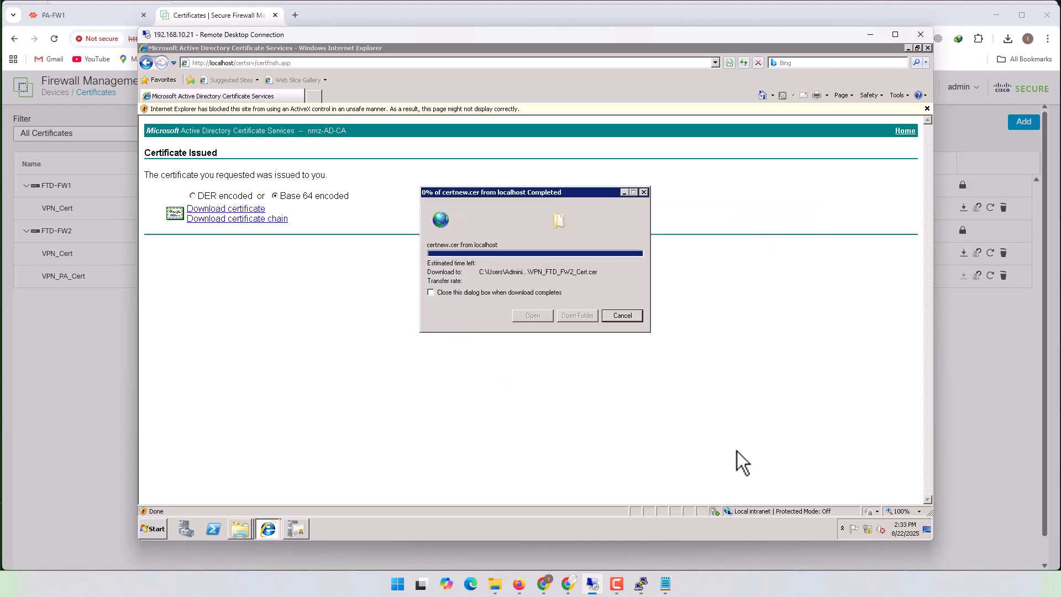
- Copy VPN_FTD_FW2_Cert from the CA server's Cert folder to the local New_certs\Cert folder and return to Firewall Management Center
click(590, 318)
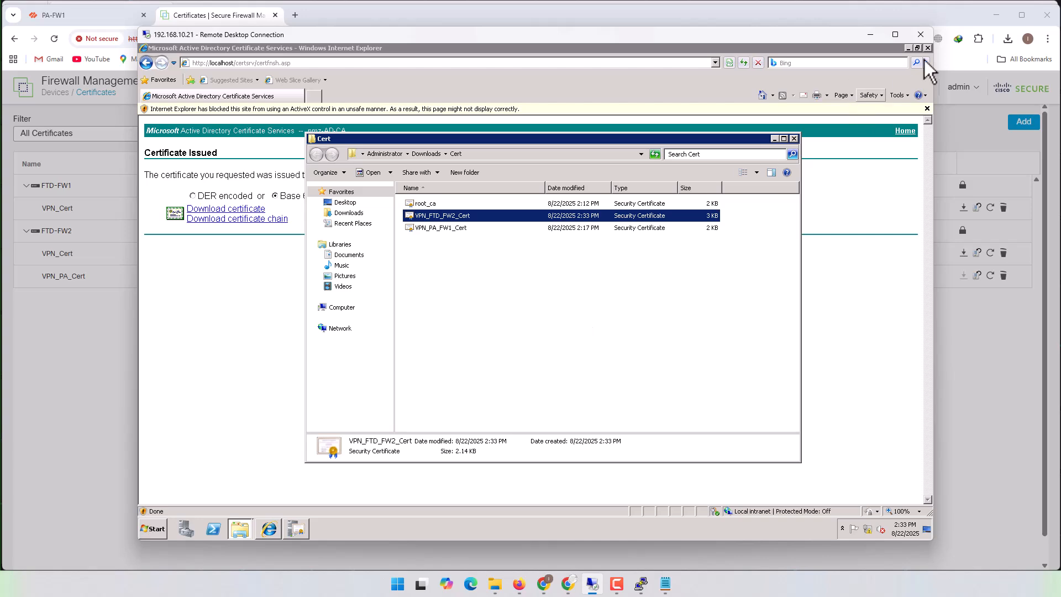
click(992, 16)
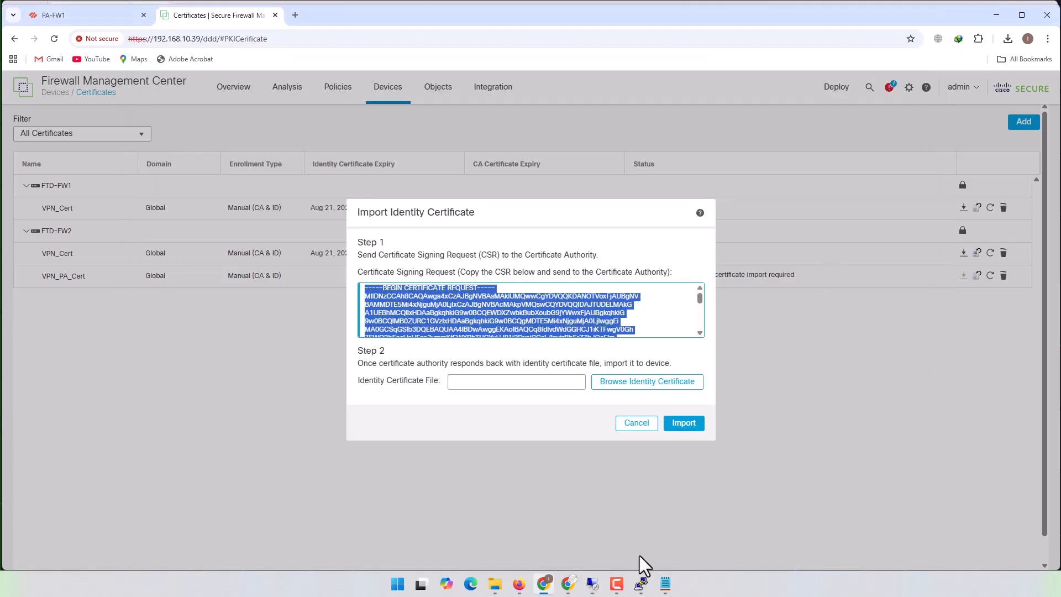
click(494, 583)
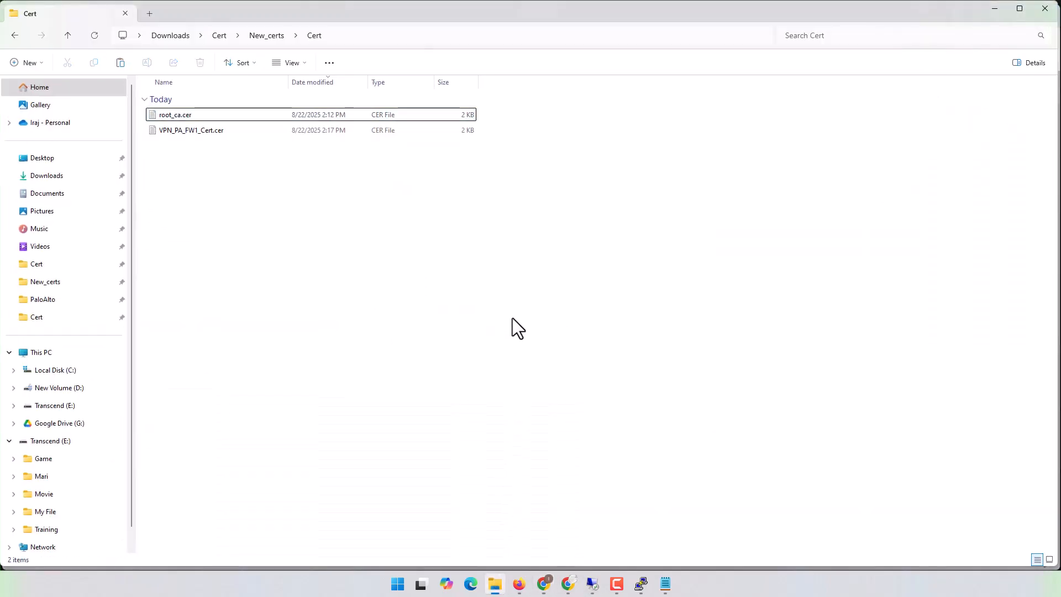
click(995, 8)
click(575, 412)
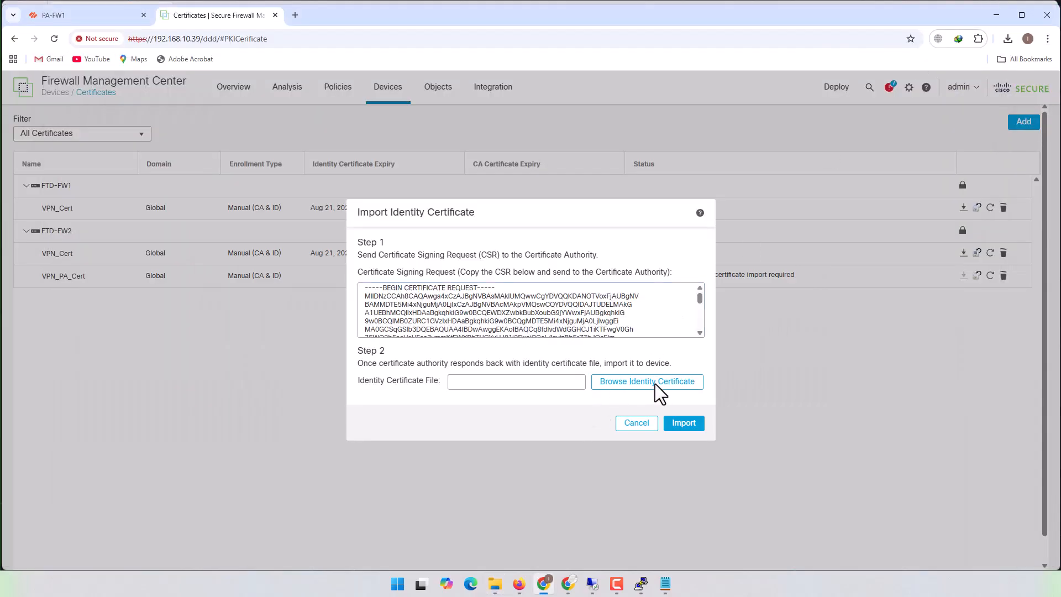
- Import VPN_FTD_FW2_Cert.cer as the identity certificate of VPN_PA_Cert on FTD-FW2
click(655, 383)
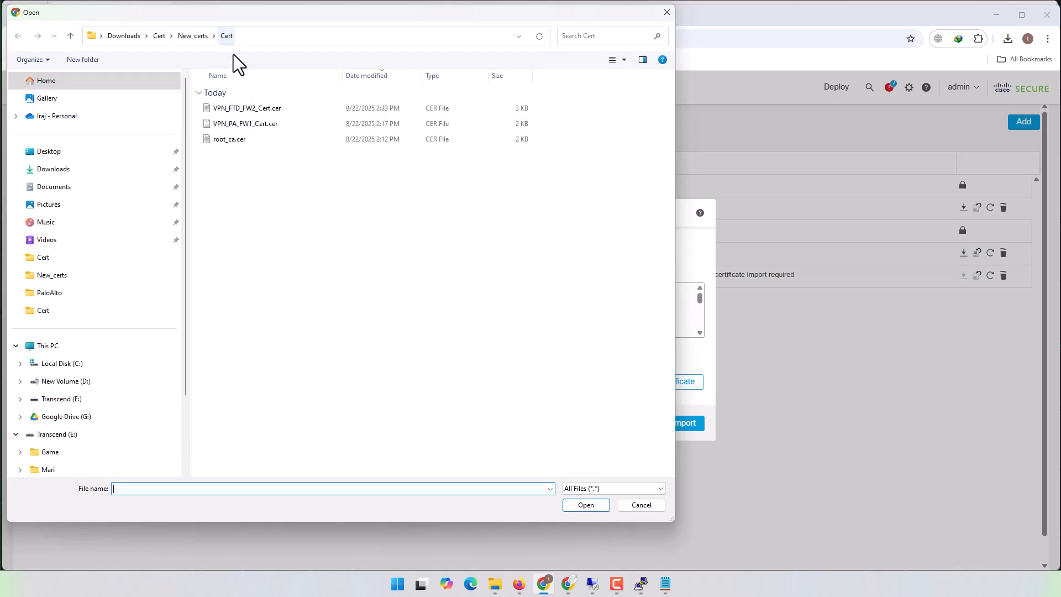
double_click(261, 108)
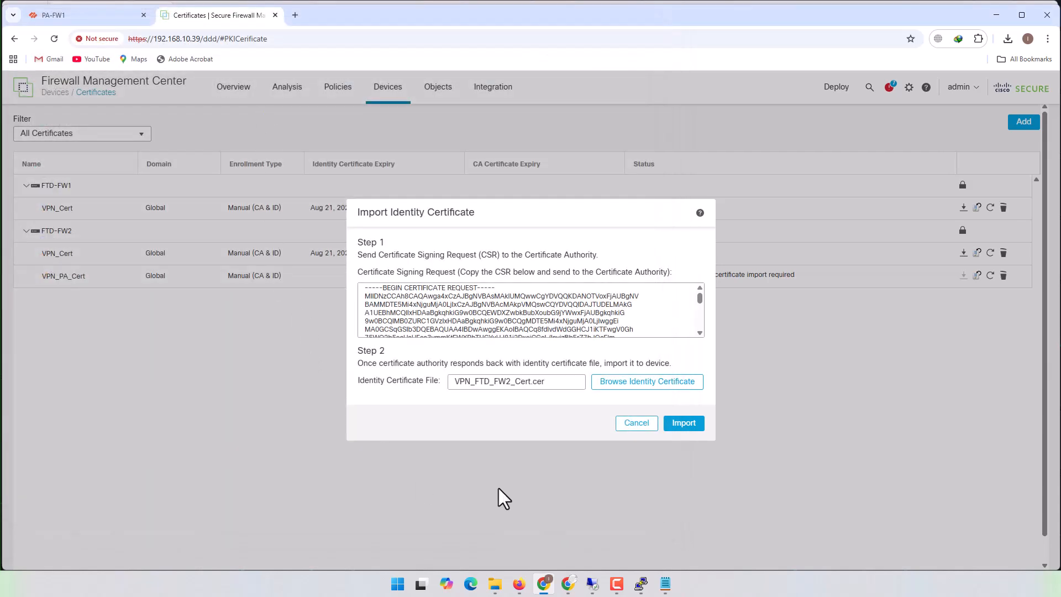
click(685, 424)
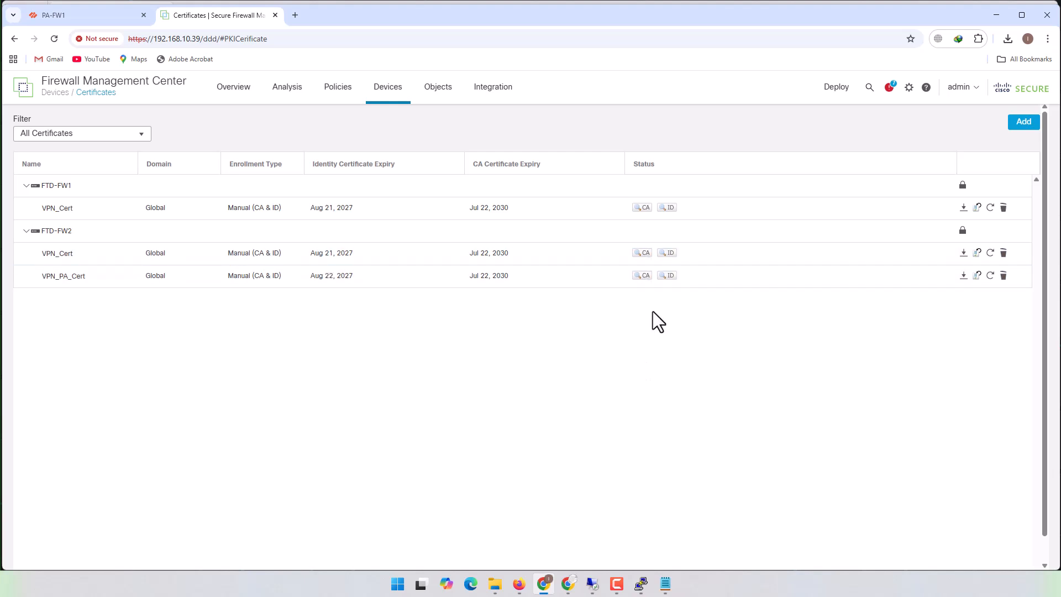
- Examine the identity certificate of VPN_PA_Cert on FTD-FW2, checking its issuer, subject fields, device name and validity period
click(672, 276)
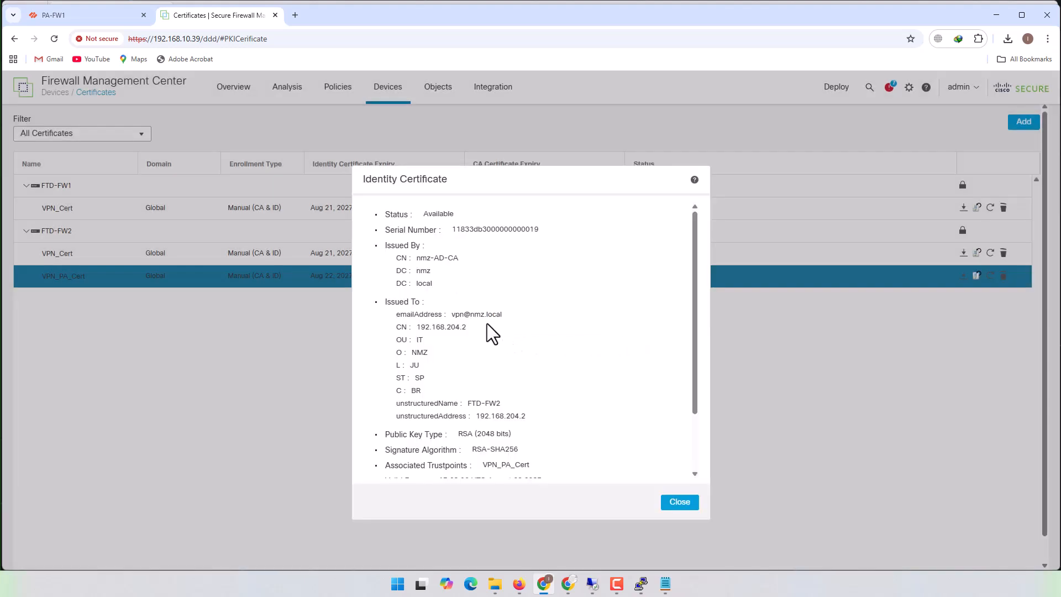
scroll(528, 403, down, 3)
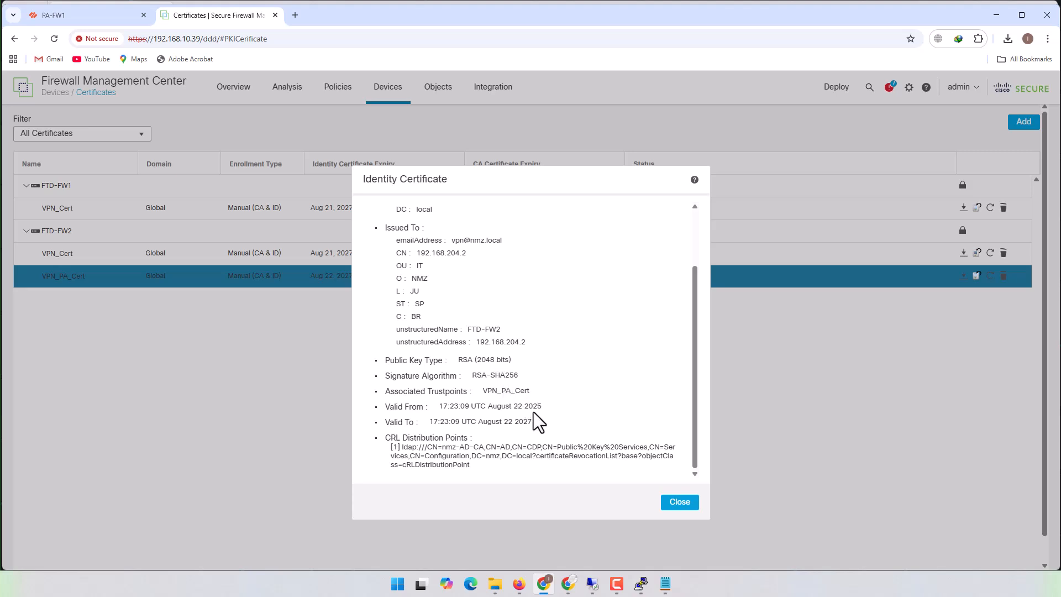
scroll(533, 412, up, 2)
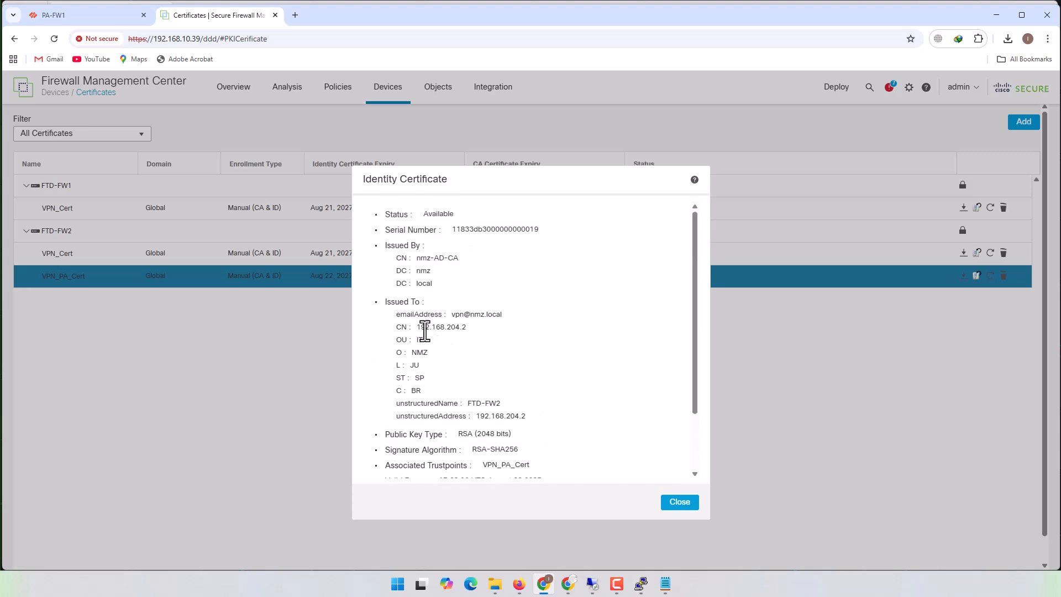
drag(420, 326, 456, 327)
double_click(420, 340)
drag(428, 354, 426, 390)
drag(443, 315, 482, 320)
click(497, 314)
drag(395, 406, 449, 404)
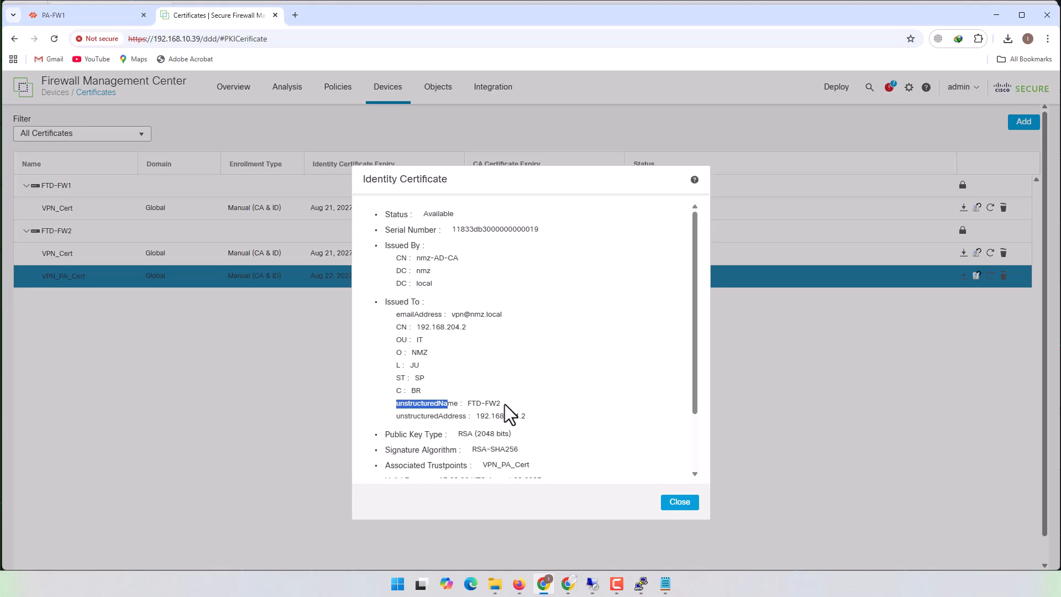
drag(504, 405, 465, 409)
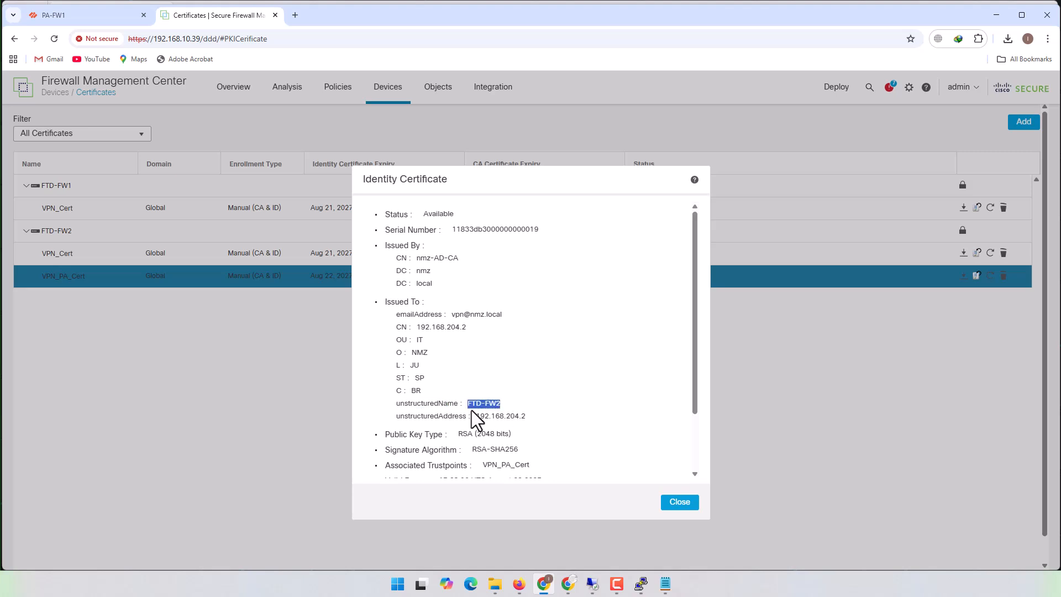
scroll(559, 426, down, 2)
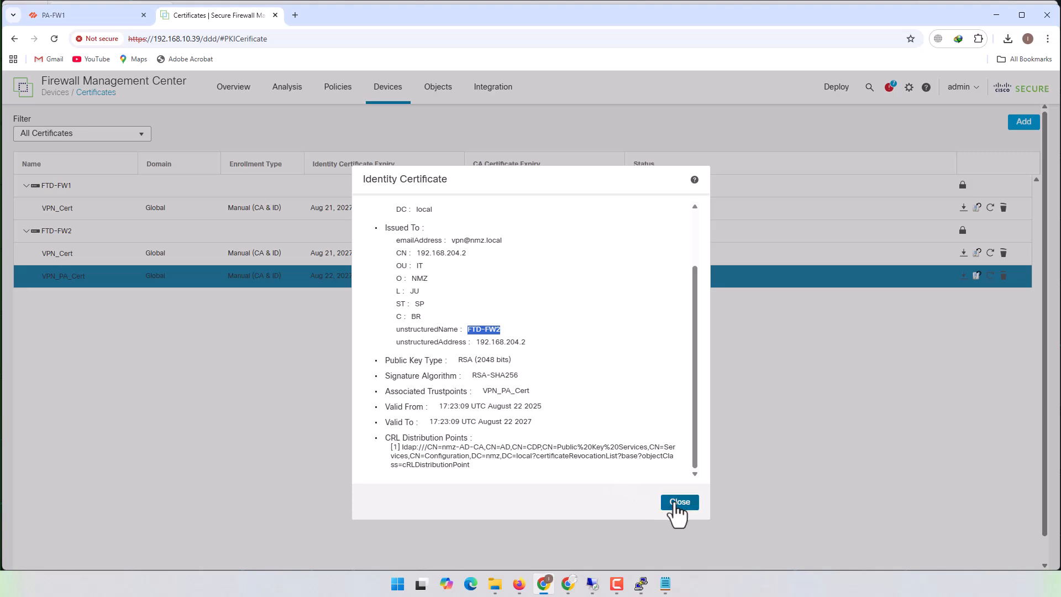
click(679, 502)
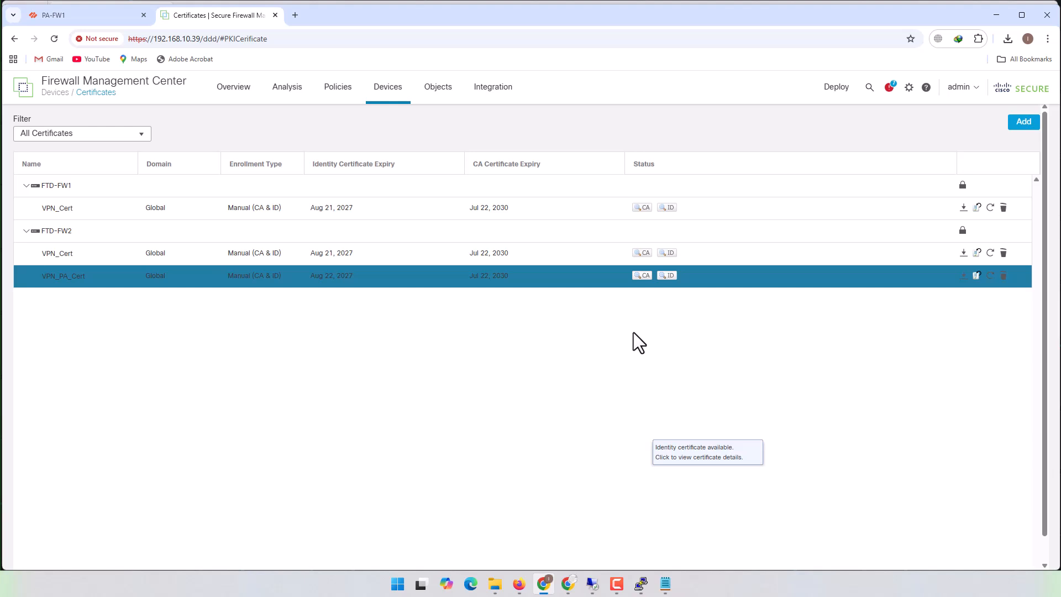
mouse_move(388, 101)
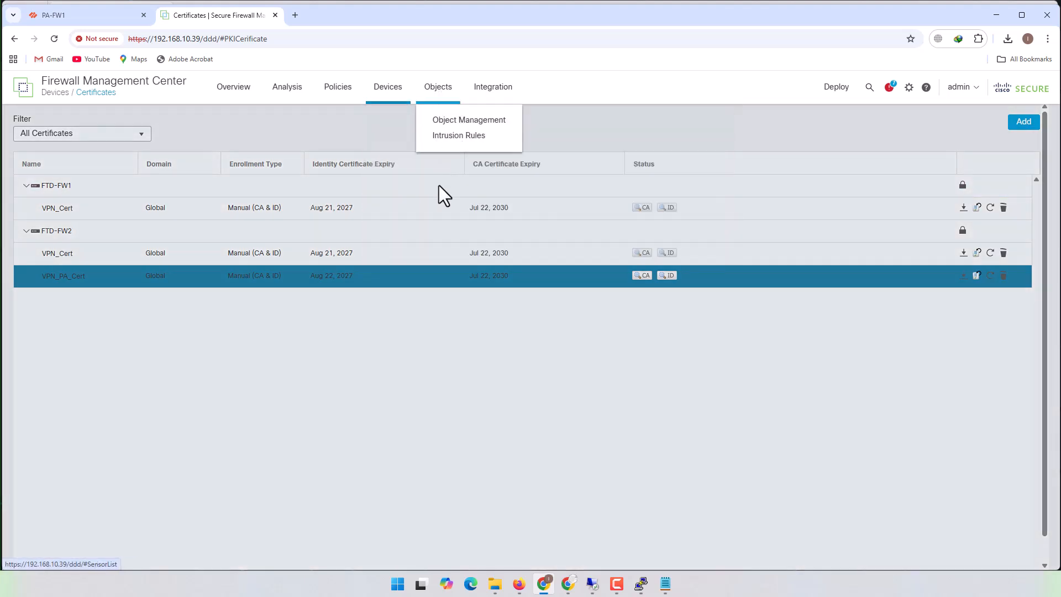
- Open the FTD-2_PA site-to-site VPN topology for editing and check its IKEv2 authentication type and certificate
click(525, 139)
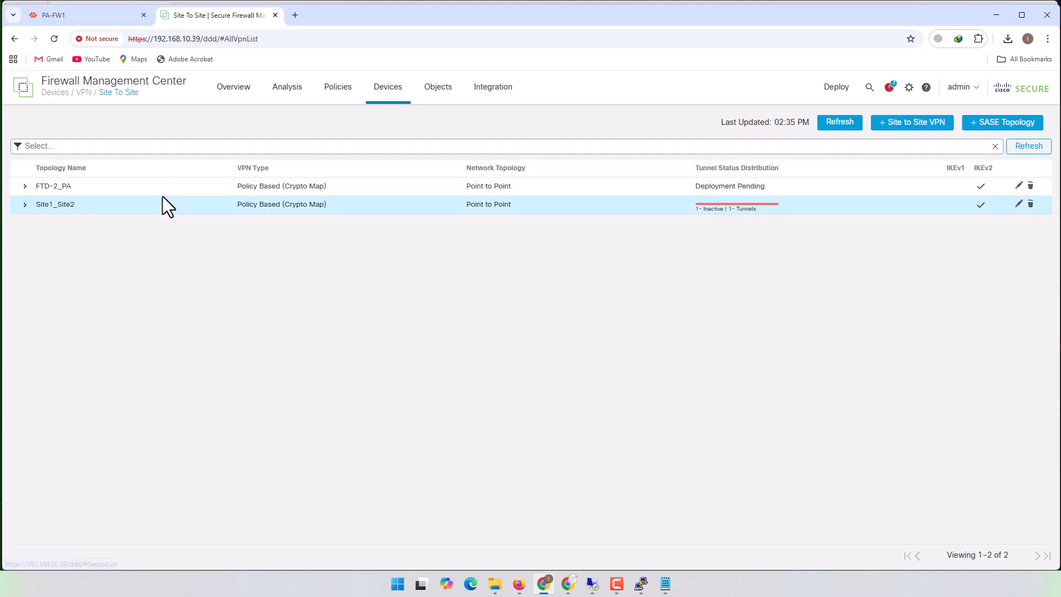
click(25, 187)
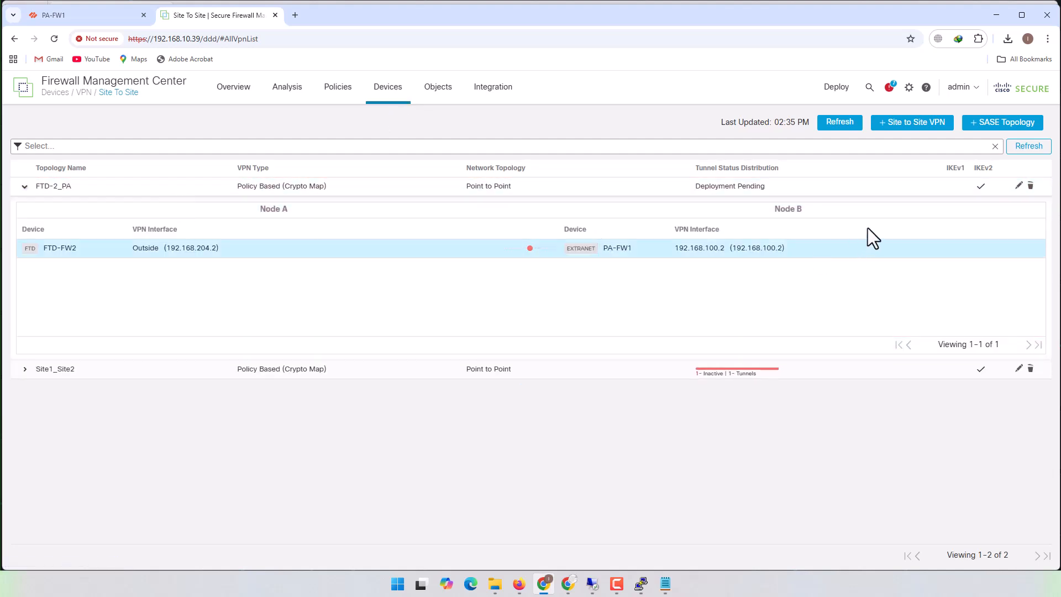
click(1018, 186)
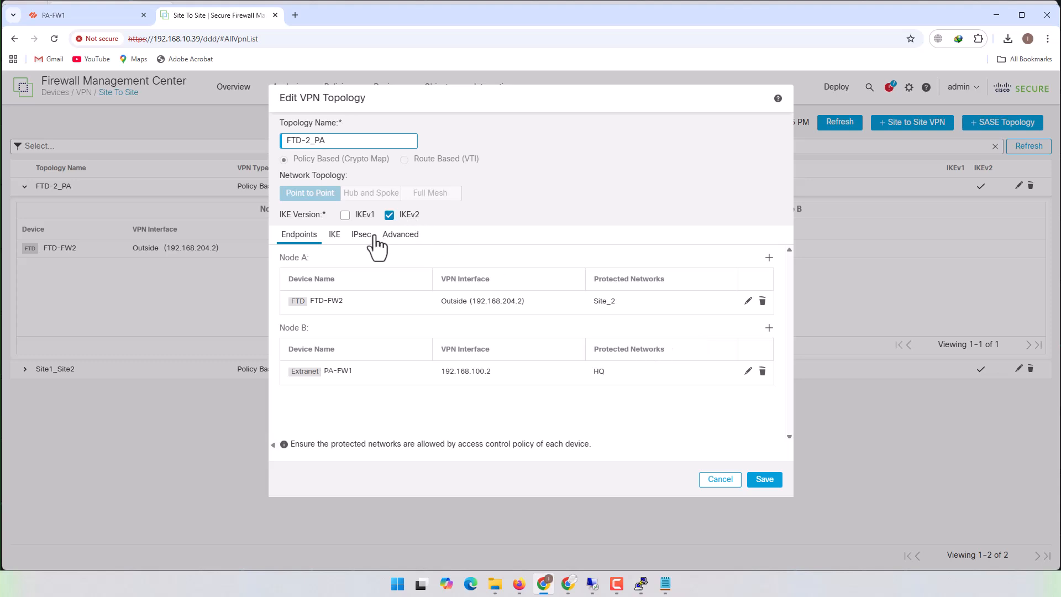
click(334, 236)
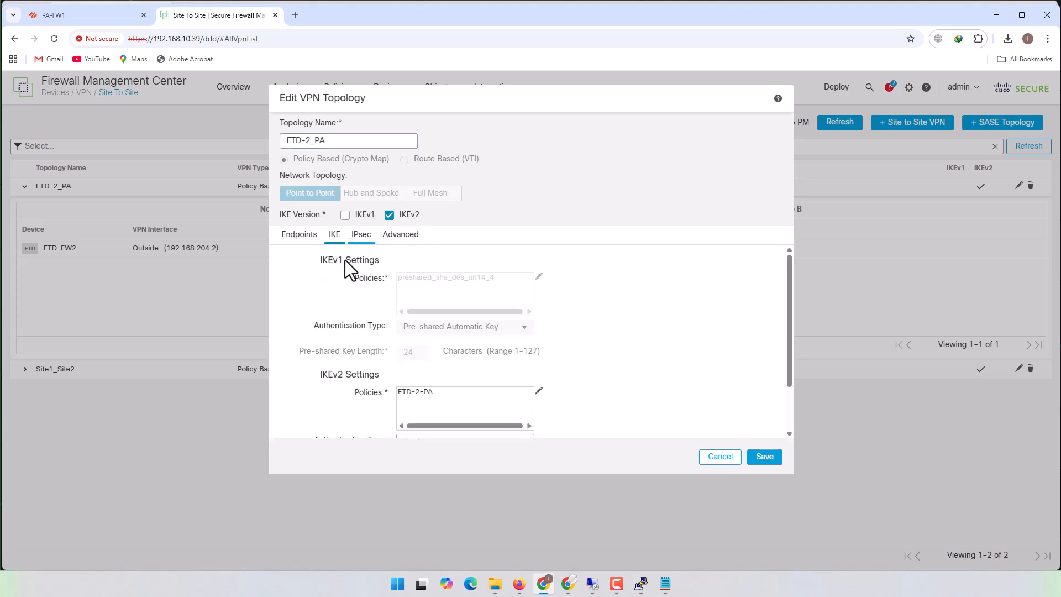
scroll(572, 397, down, 1)
click(473, 341)
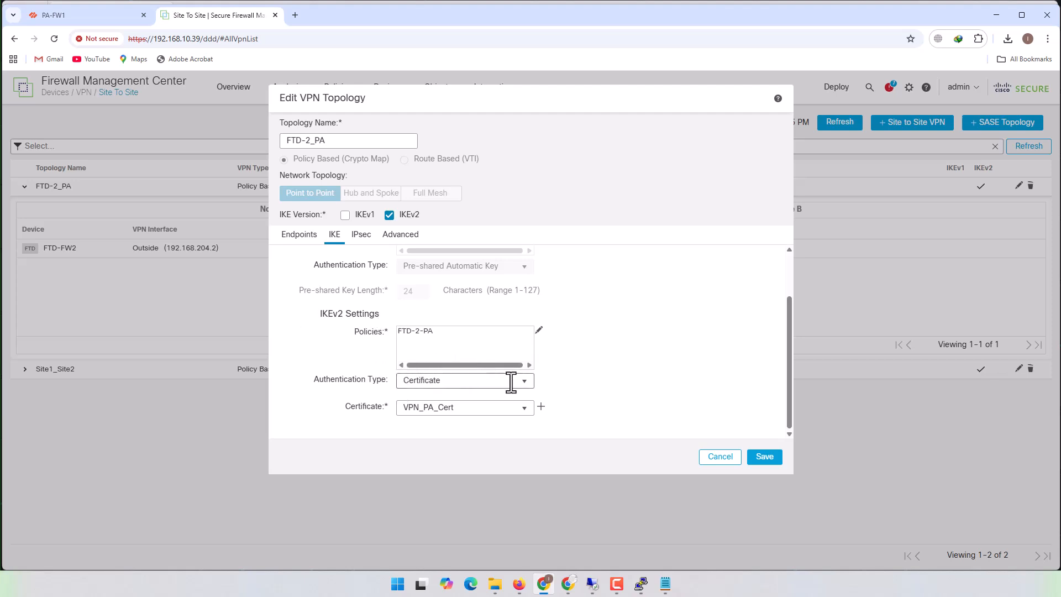
- Set Identity Sent to Peers to ipAddress in the advanced IKE settings of FTD-2_PA
click(401, 236)
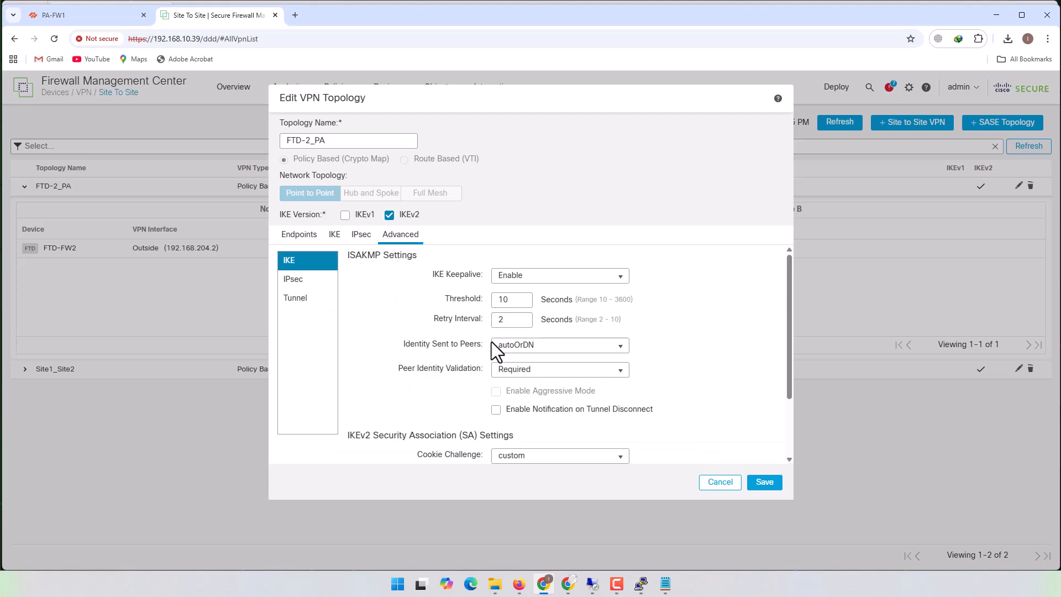
scroll(675, 325, down, 3)
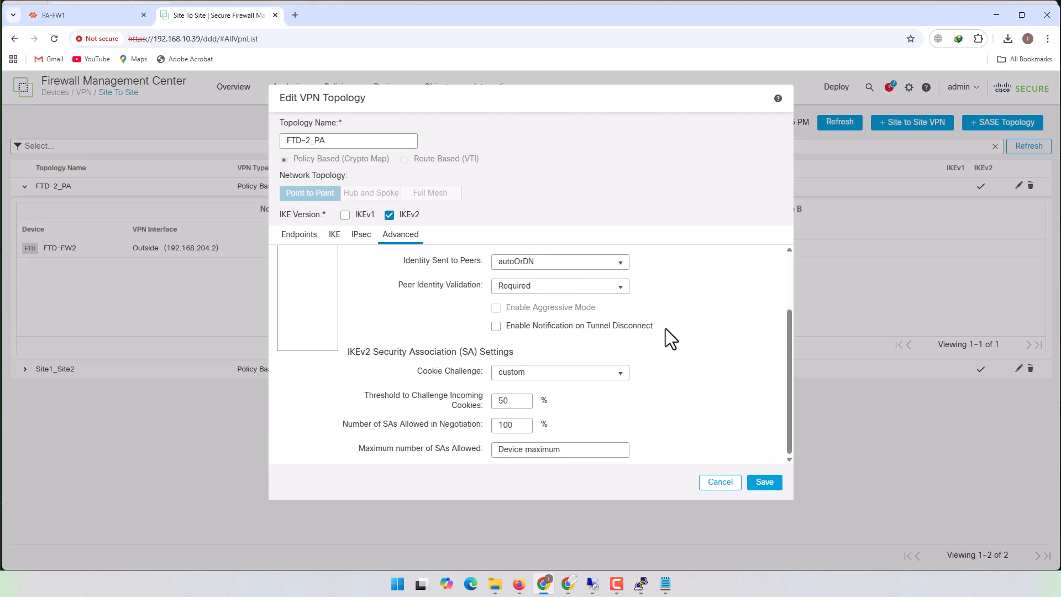
scroll(665, 328, up, 2)
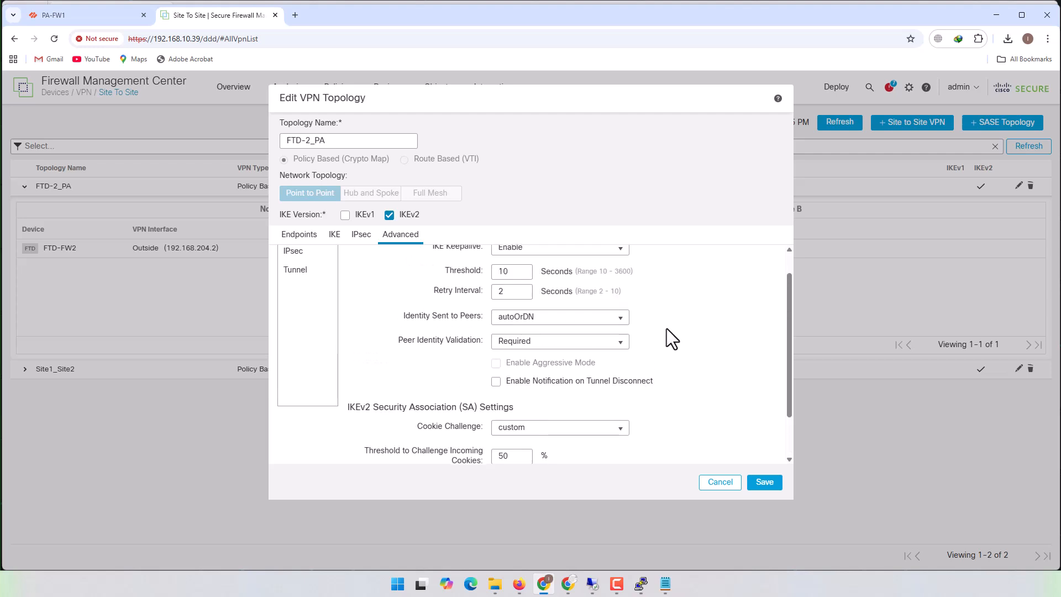
scroll(668, 328, up, 1)
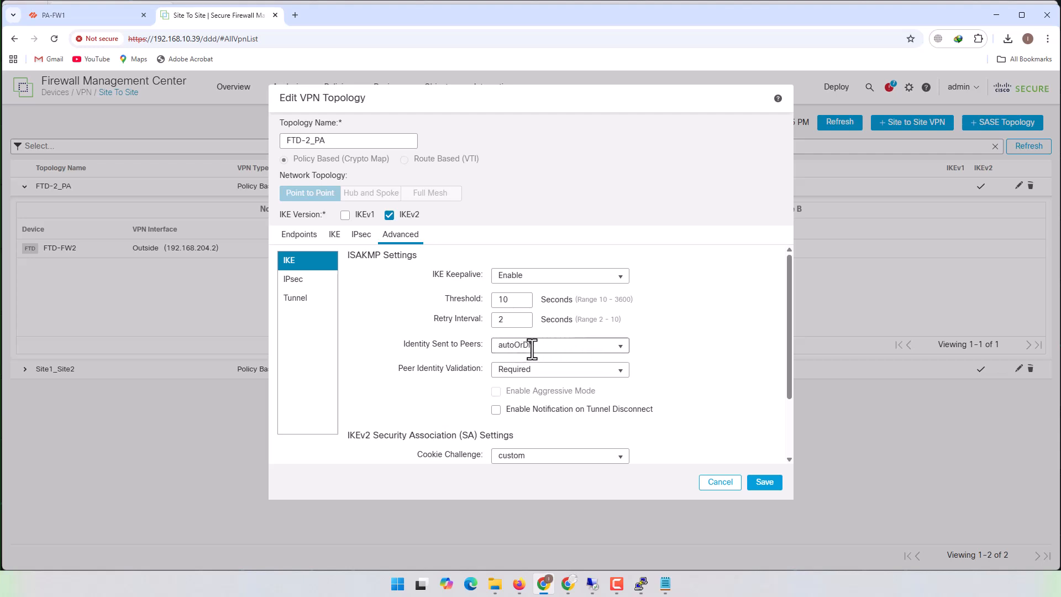
click(621, 345)
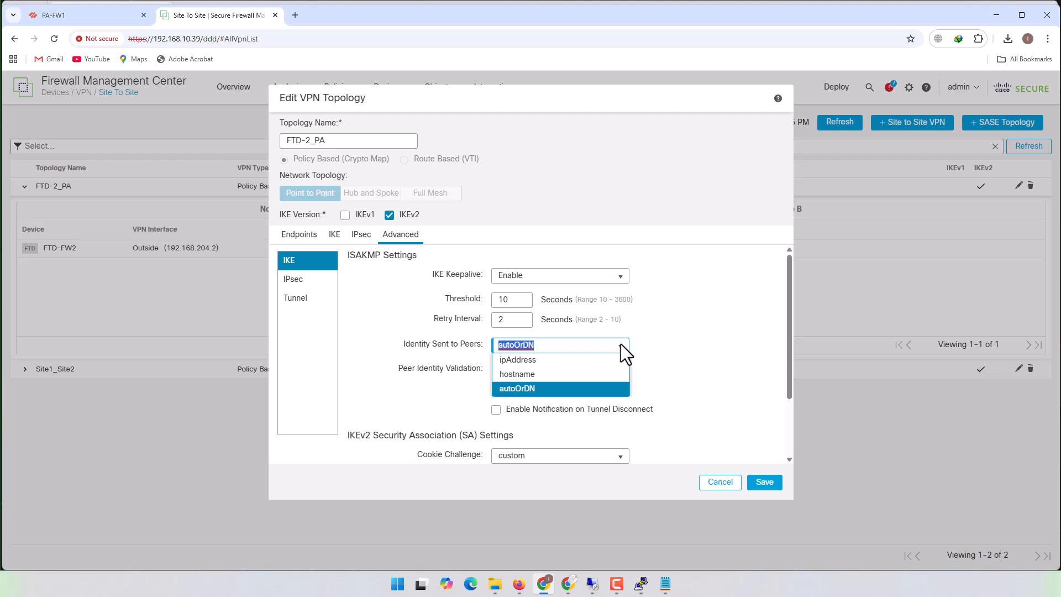
click(518, 361)
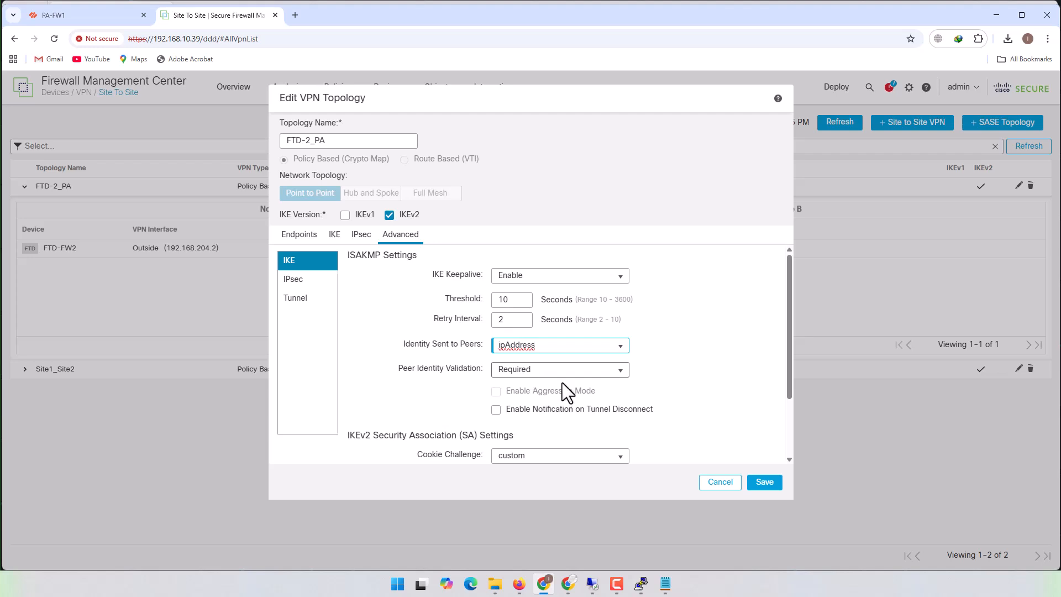
- Try Do not check for Peer Identity Validation and switch it back to Required
click(620, 370)
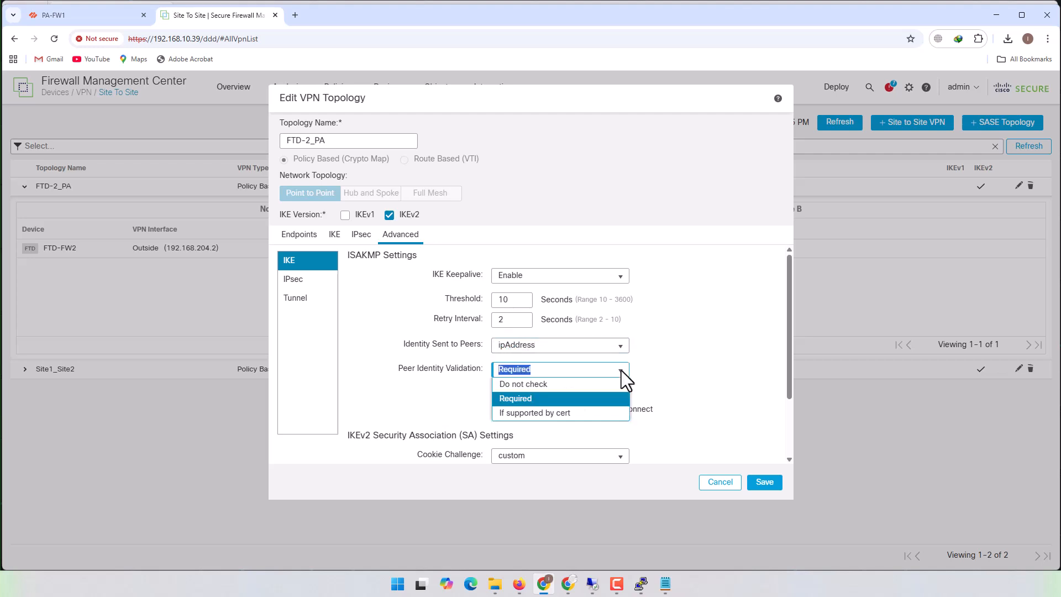
click(545, 387)
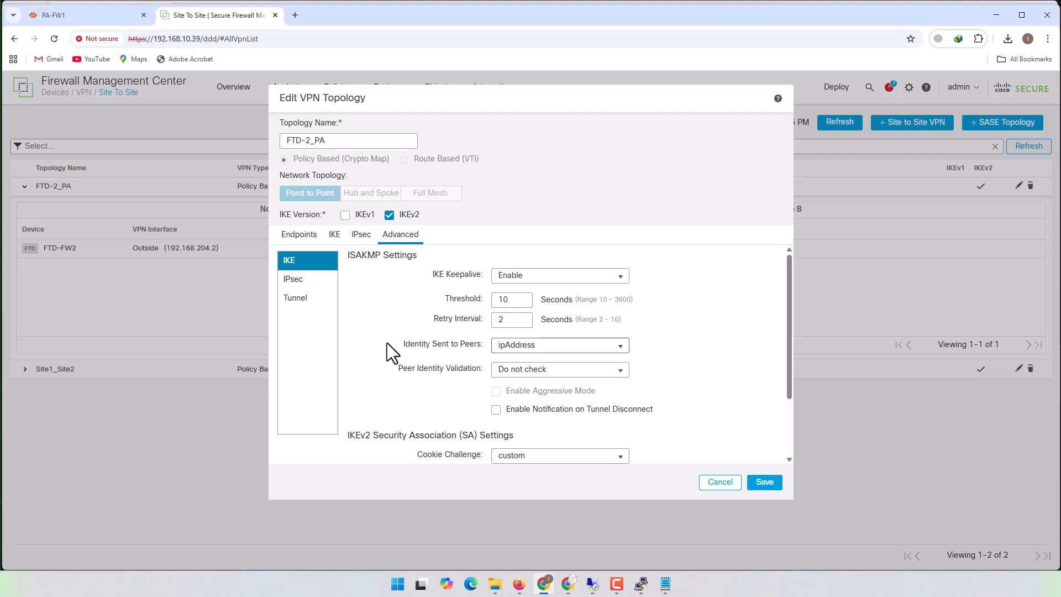
click(623, 374)
click(540, 399)
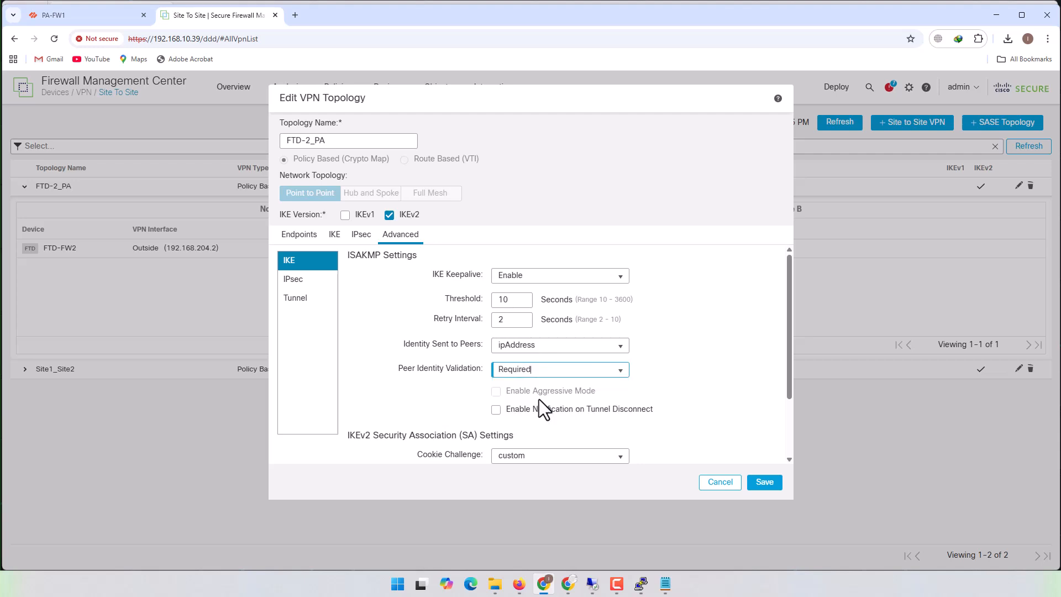
scroll(632, 378, down, 2)
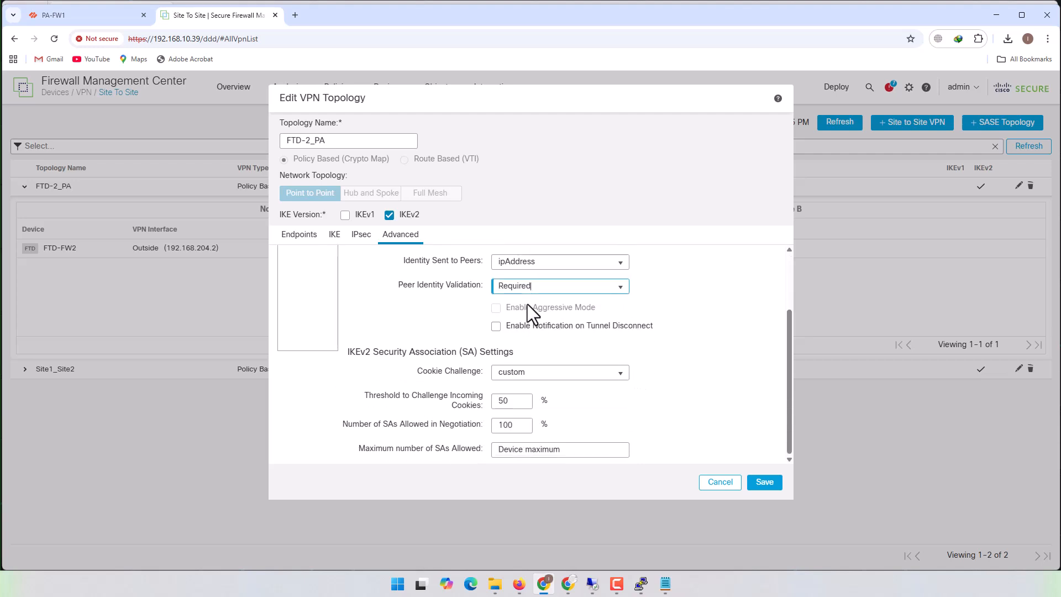
scroll(621, 339, up, 1)
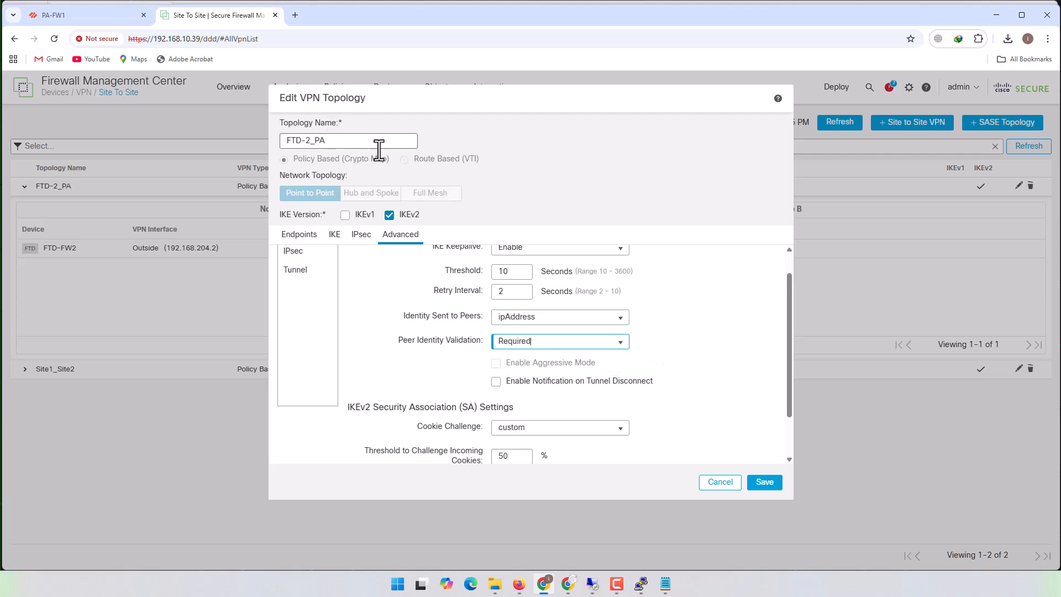
- Set Peer Identity Validation to Do not check and save the FTD-2_PA topology
click(621, 341)
click(564, 359)
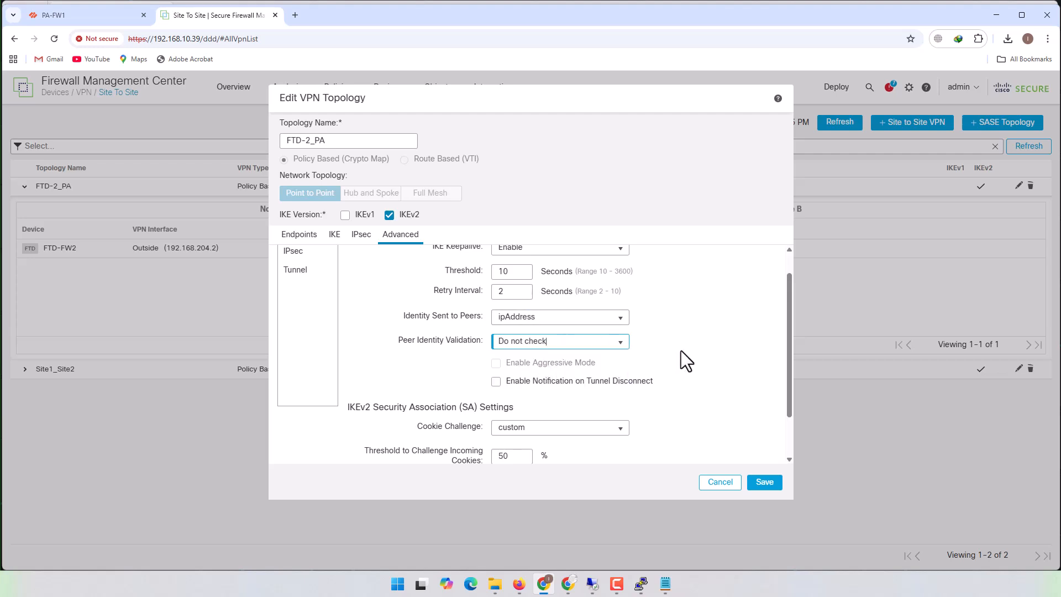
scroll(680, 350, down, 2)
click(765, 485)
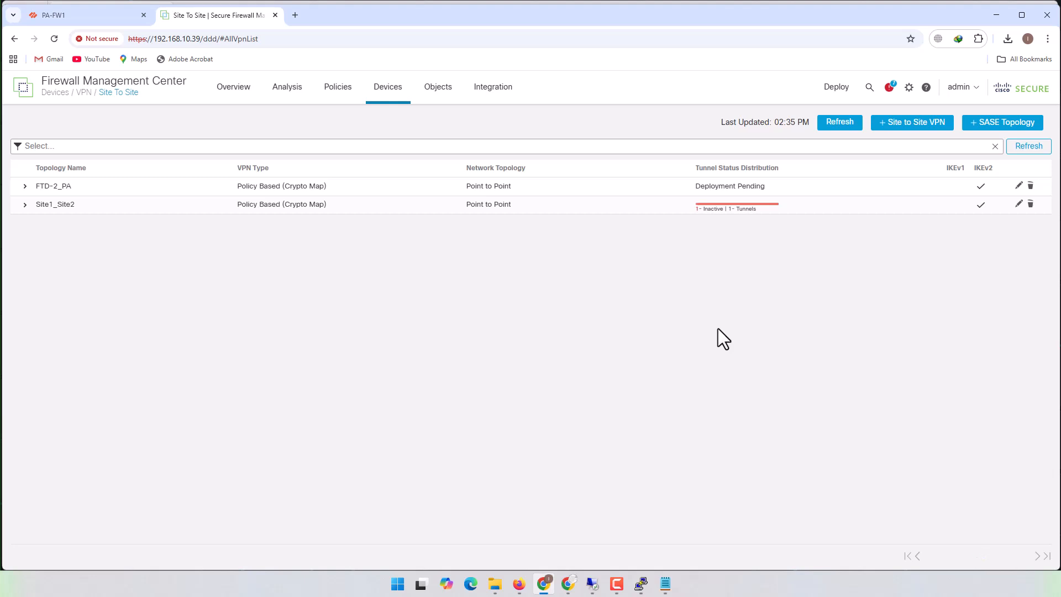
- Submit only FTD-FW2 for deployment and read the validation messages for the device
click(836, 88)
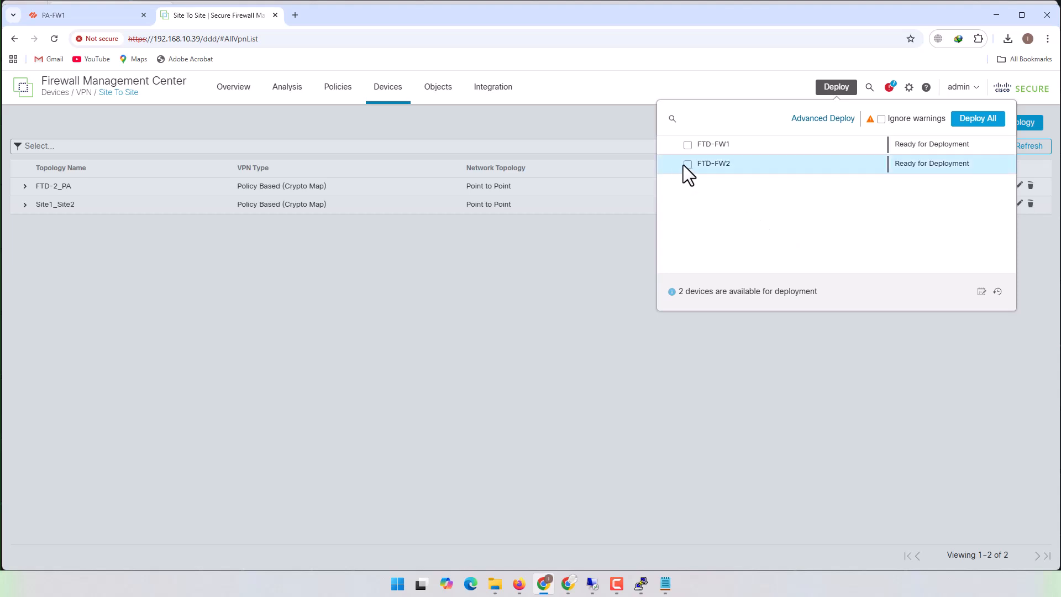
click(688, 164)
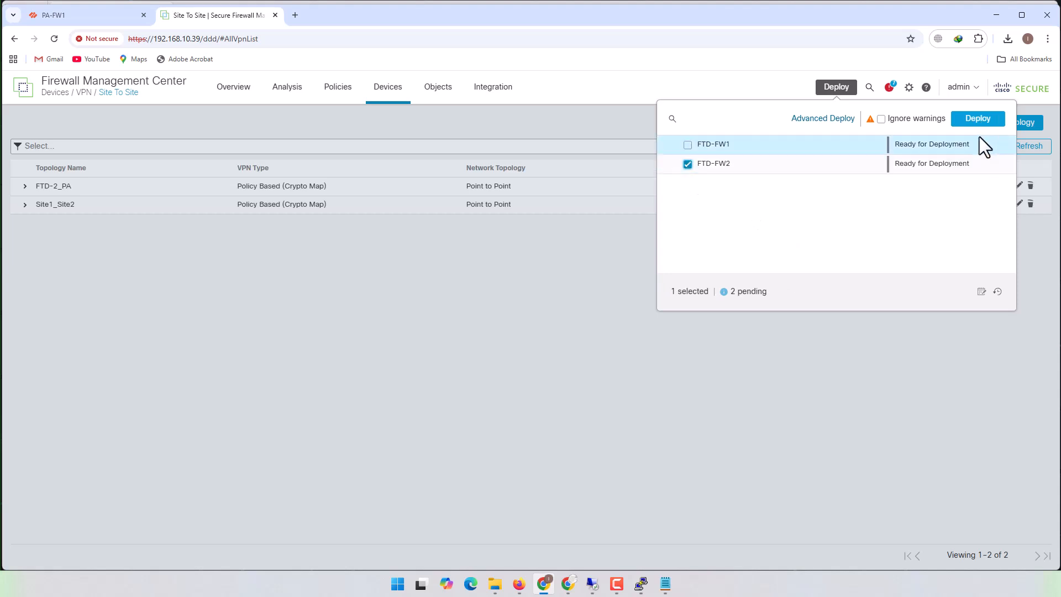
click(977, 118)
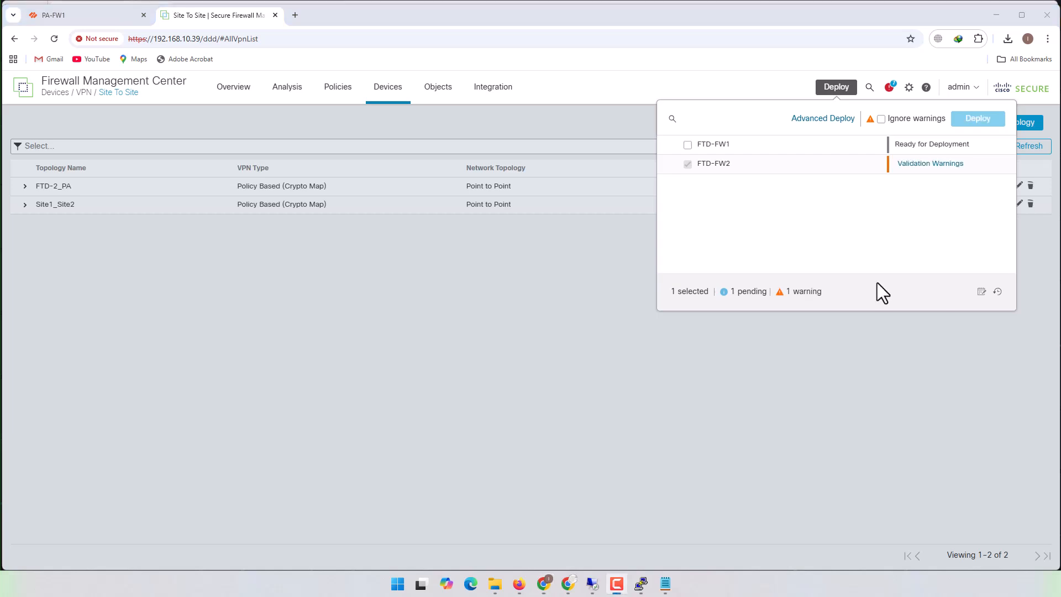
click(933, 173)
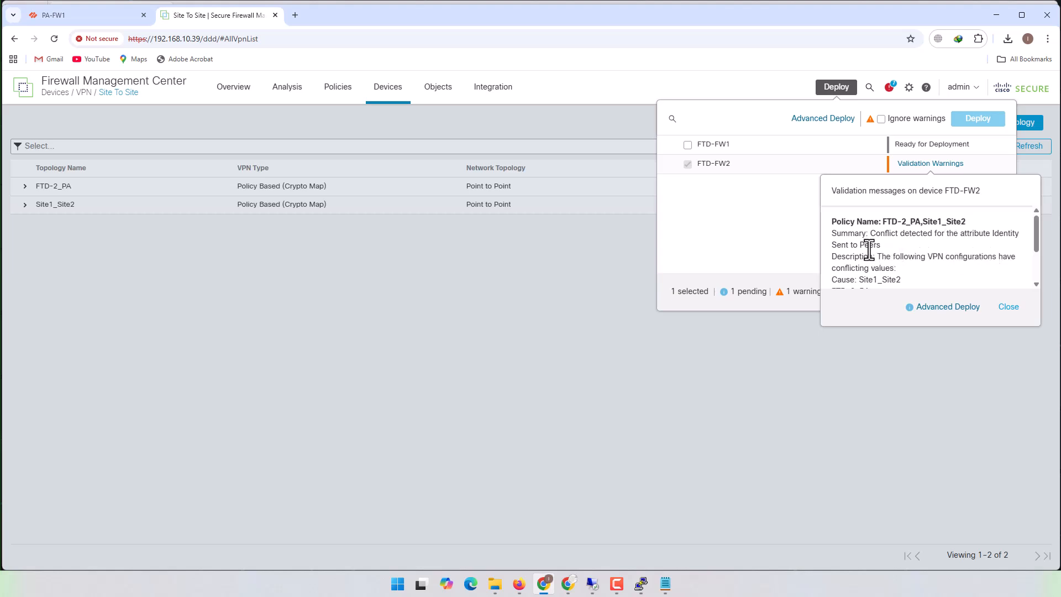
scroll(873, 248, down, 2)
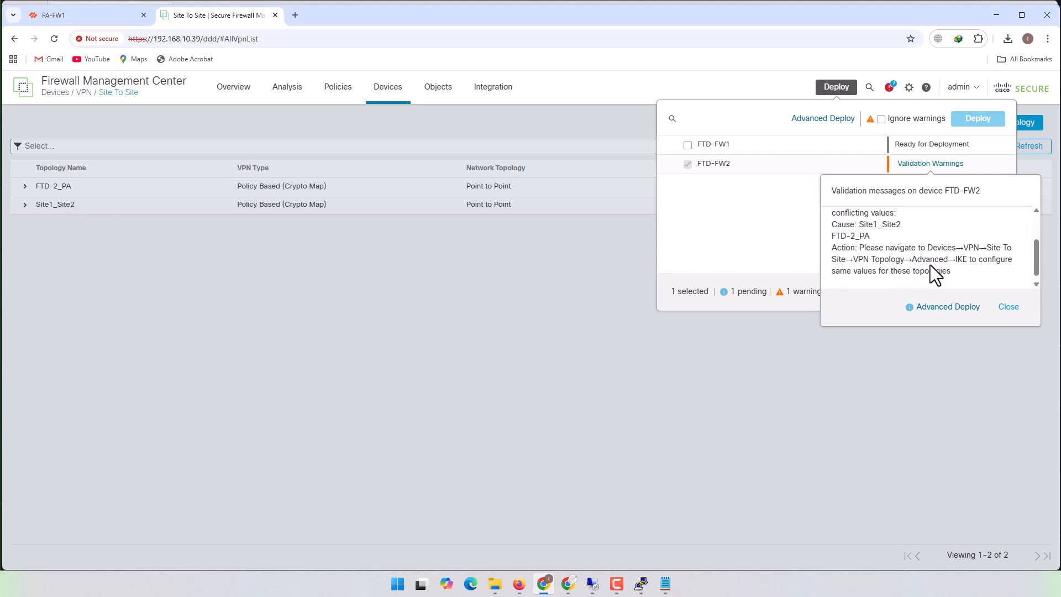
click(1009, 309)
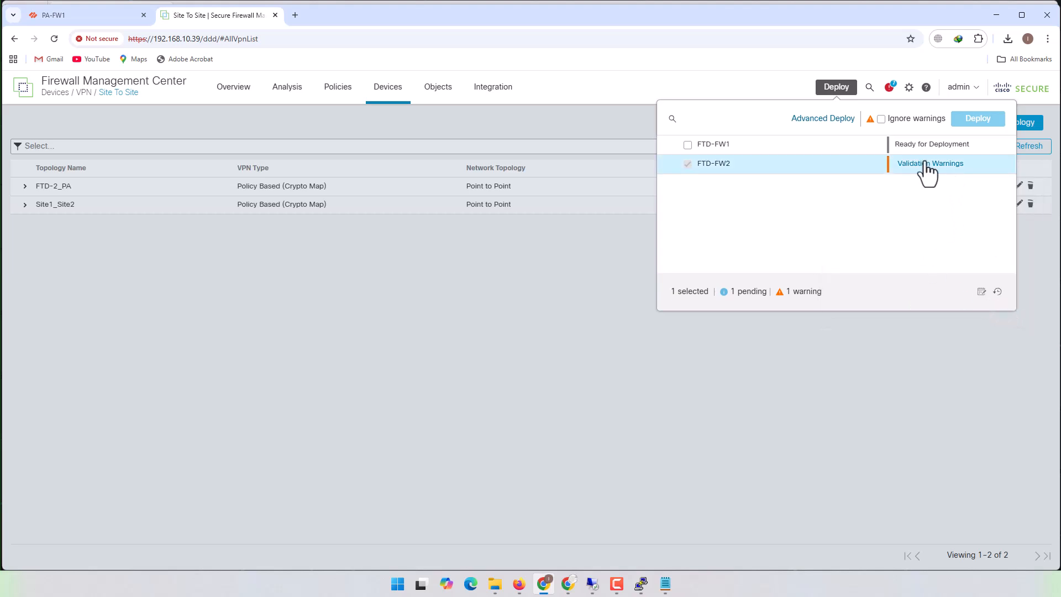
- Deploy the pending changes to FTD-FW2 with warnings ignored and close the deployment list
click(880, 120)
click(976, 119)
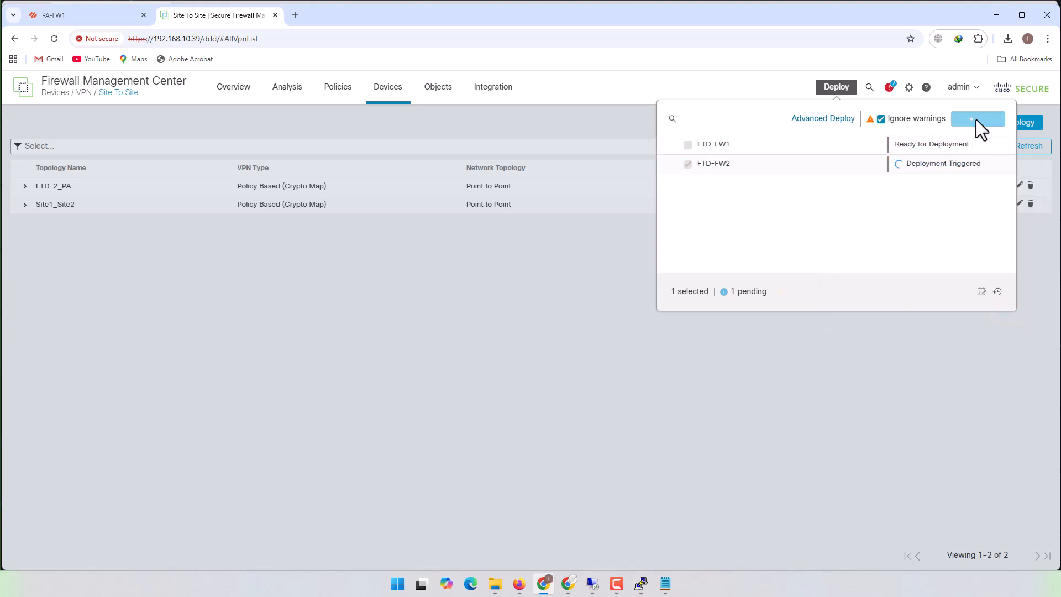
click(866, 369)
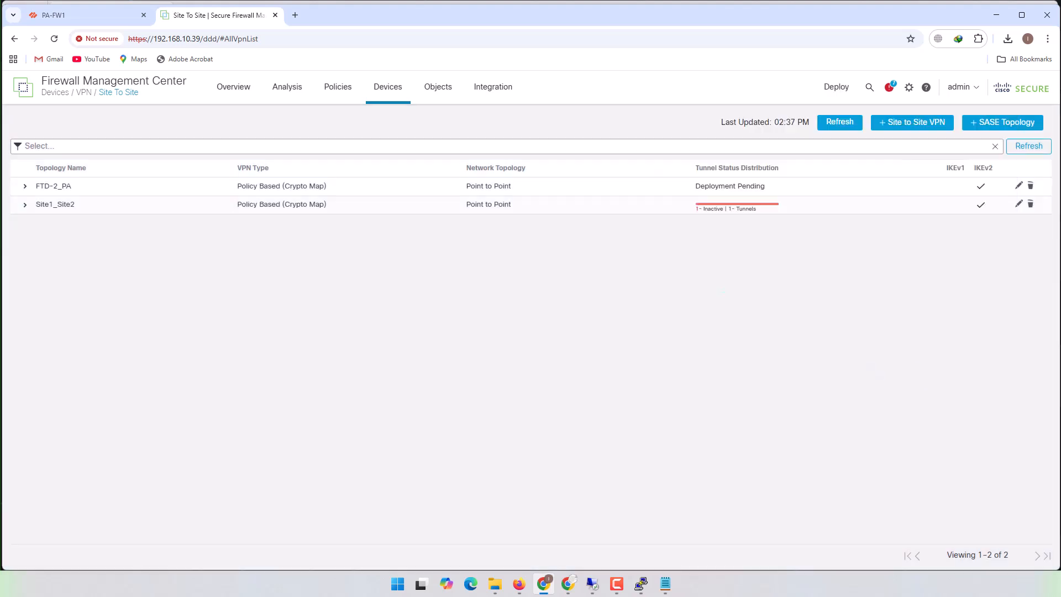
- Review the IKE and advanced ISAKMP identity settings of the FTD-2_PA topology and leave it without saving
click(1019, 187)
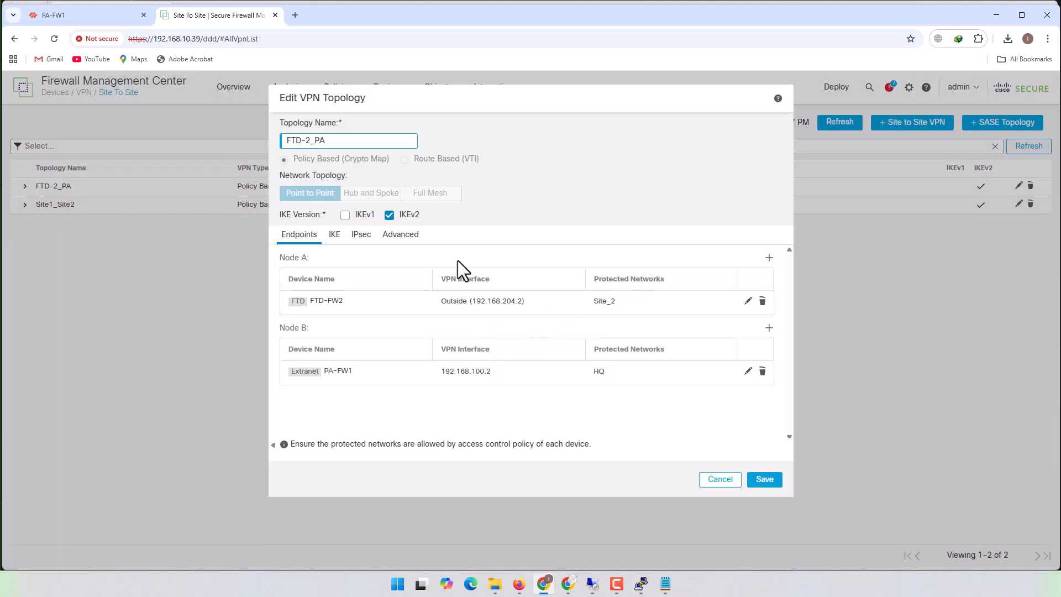
click(336, 235)
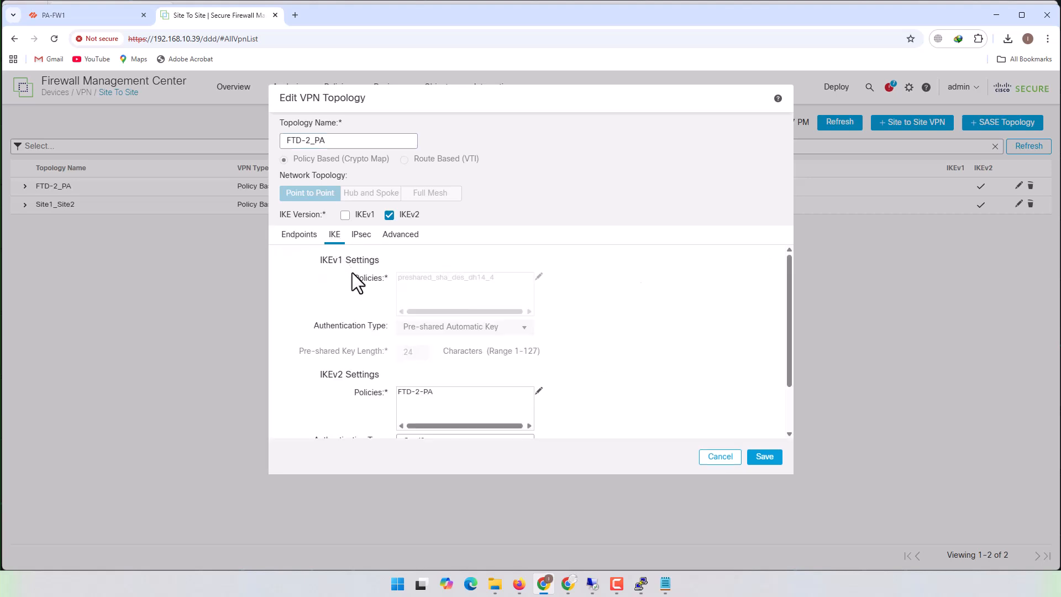
scroll(512, 344, down, 2)
click(419, 236)
scroll(582, 305, down, 1)
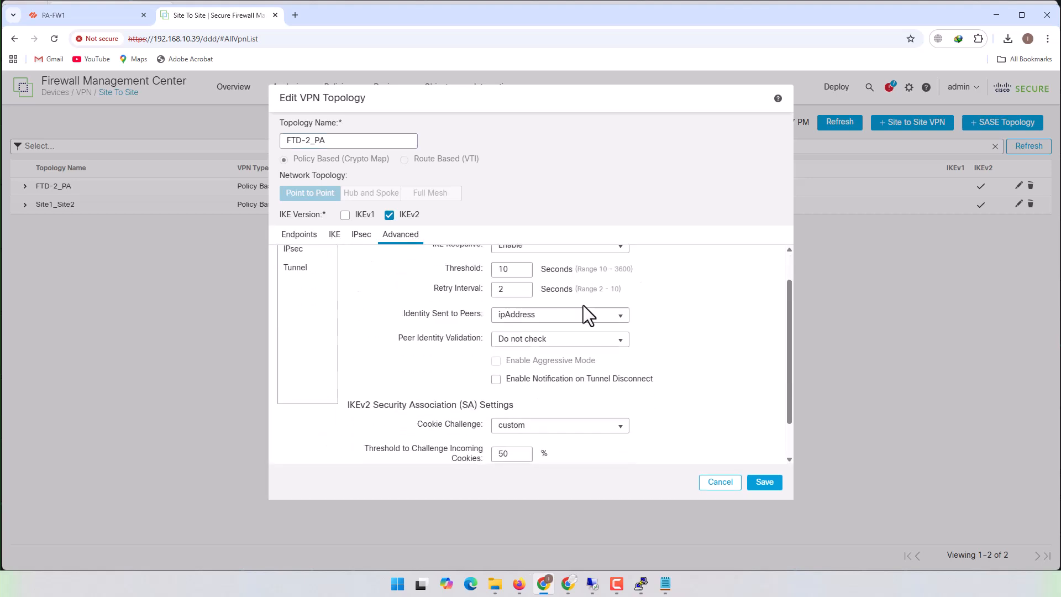
scroll(583, 305, down, 1)
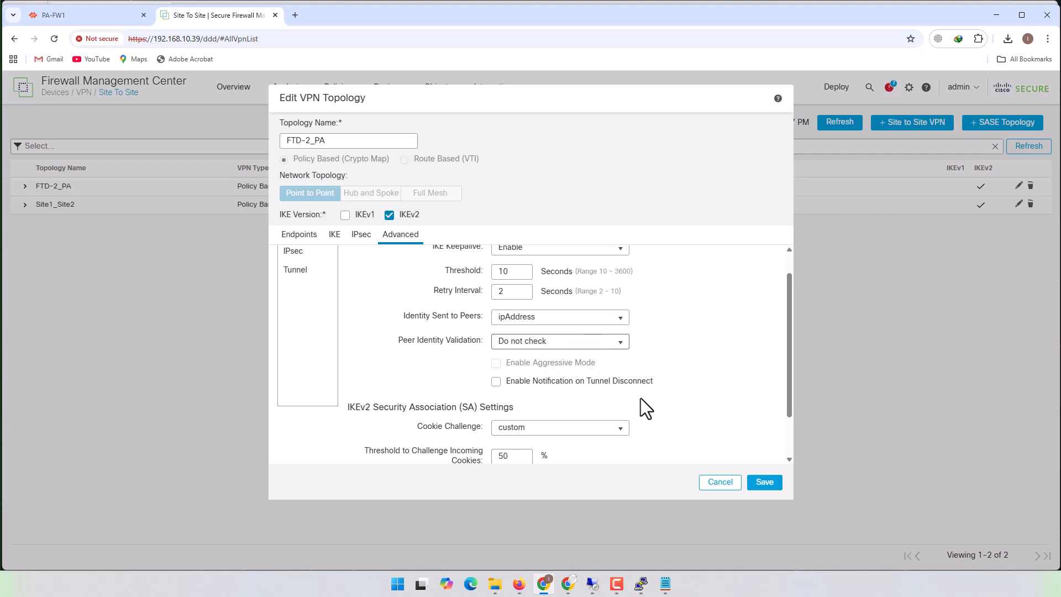
click(721, 483)
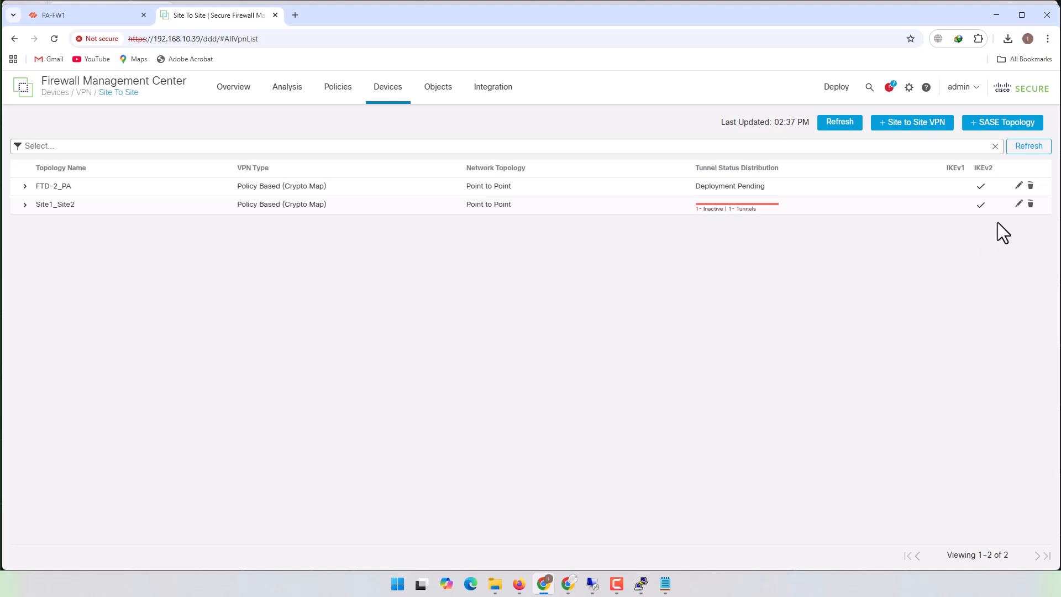
- Check Identity Sent to Peers and Peer Identity Validation in the Site1_Site2 topology and leave it without saving
click(1018, 204)
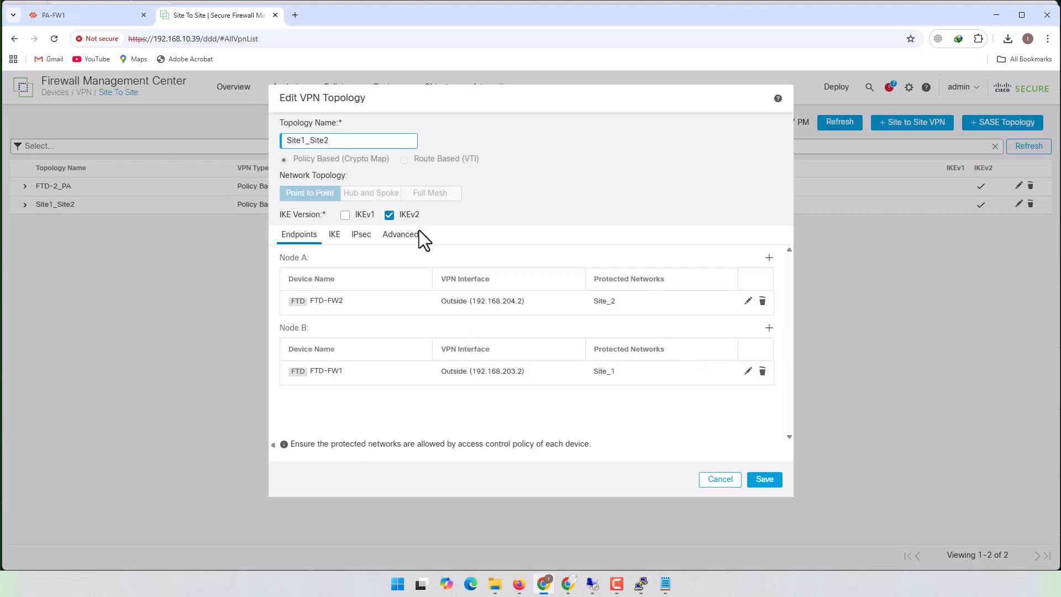
click(413, 234)
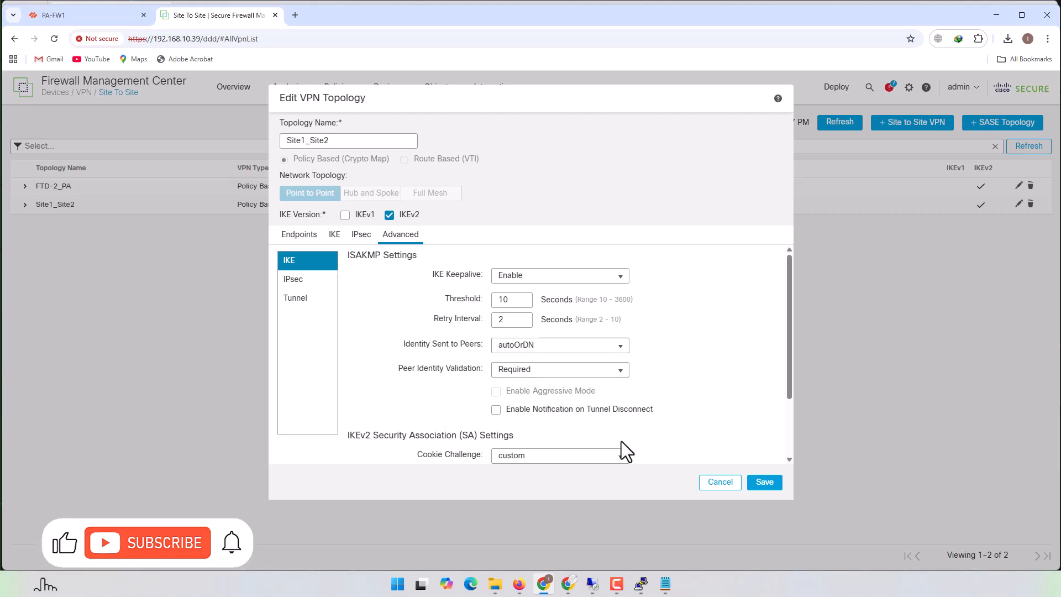
click(719, 482)
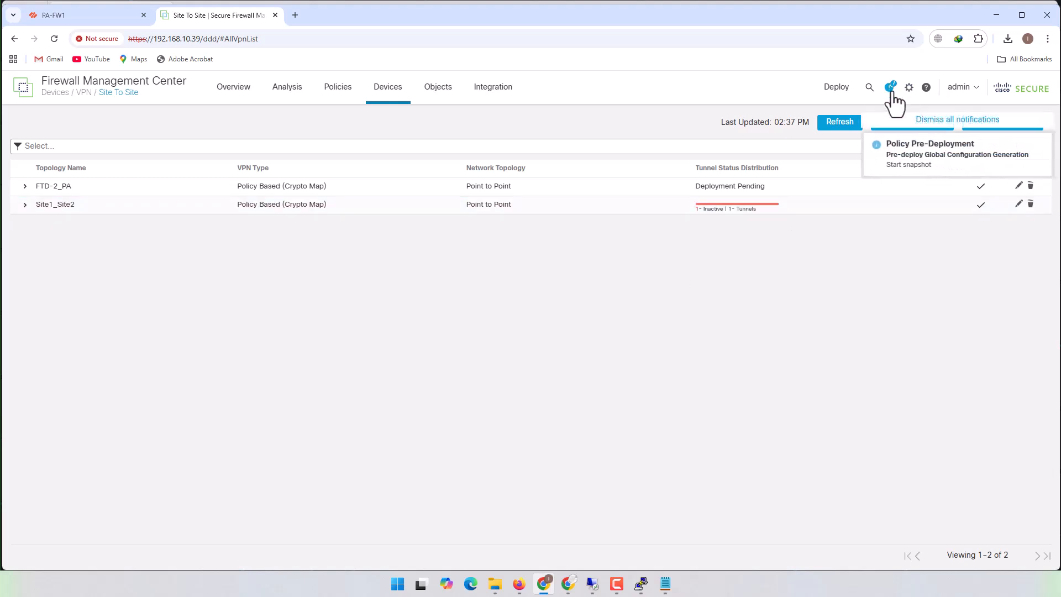
- Check the deployment status of FTD-FW2
click(836, 86)
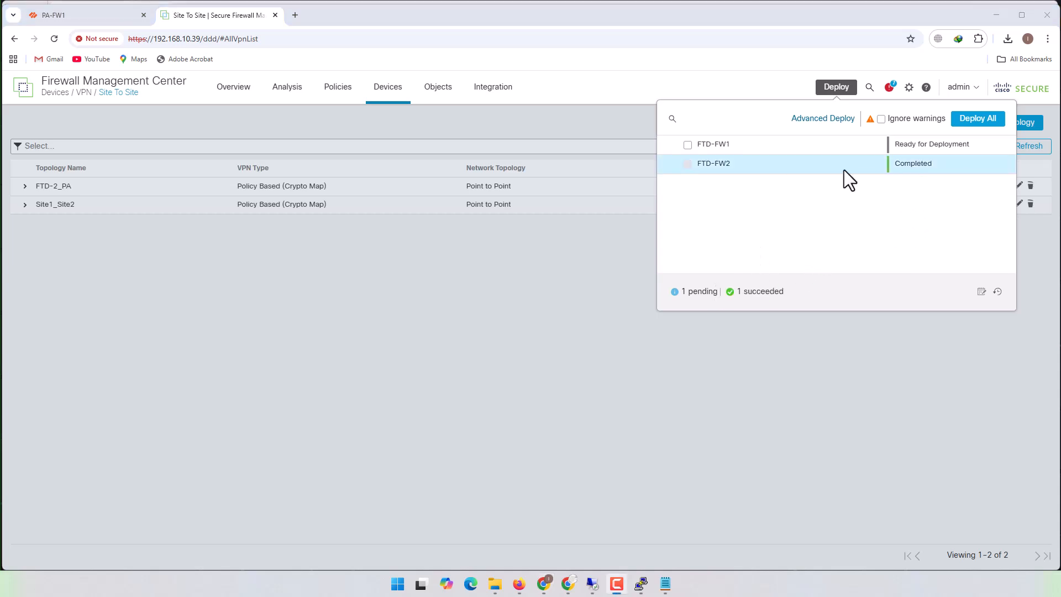
- Close the deployment list, minimize the open windows and switch to the EVE topology in Firefox
click(777, 376)
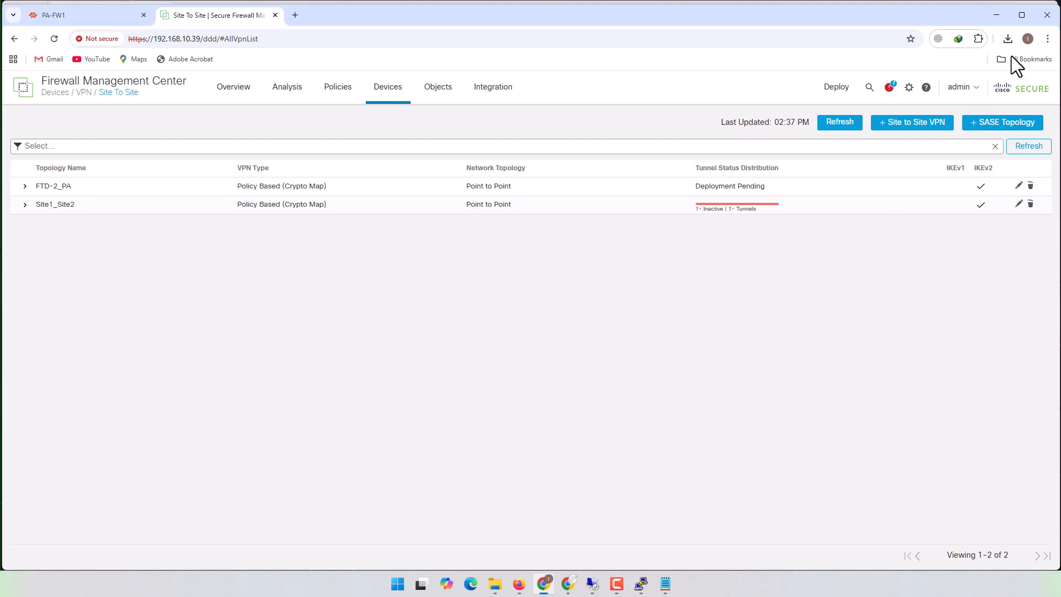
click(994, 17)
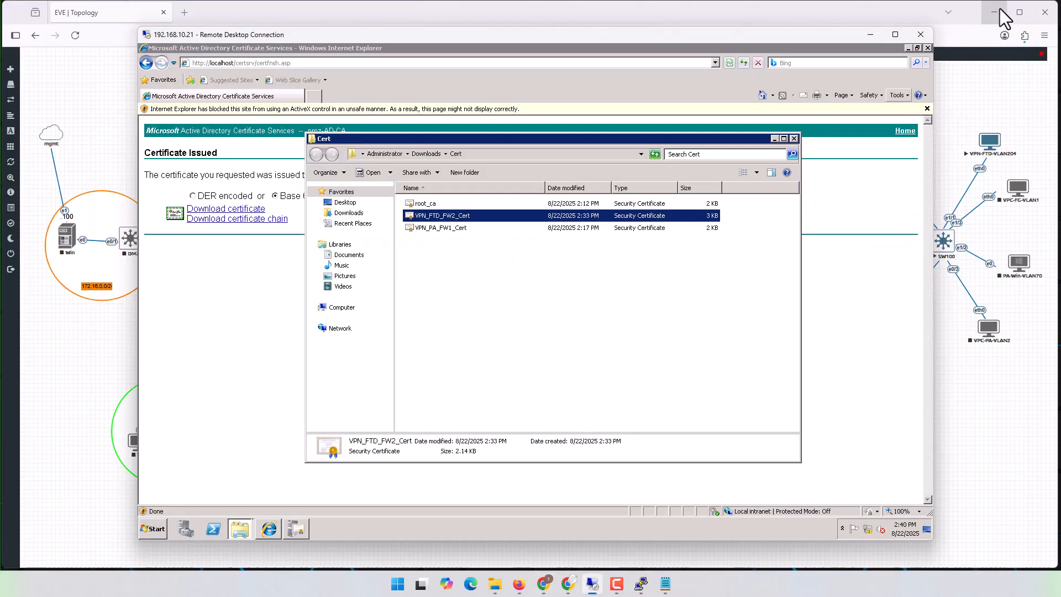
click(999, 8)
click(1000, 8)
click(869, 34)
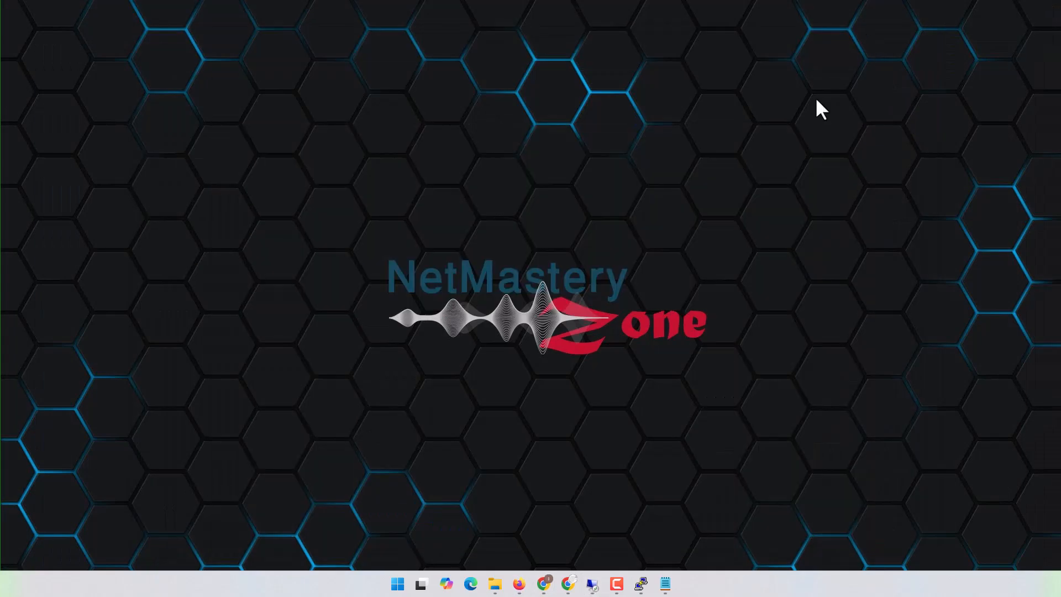
click(518, 584)
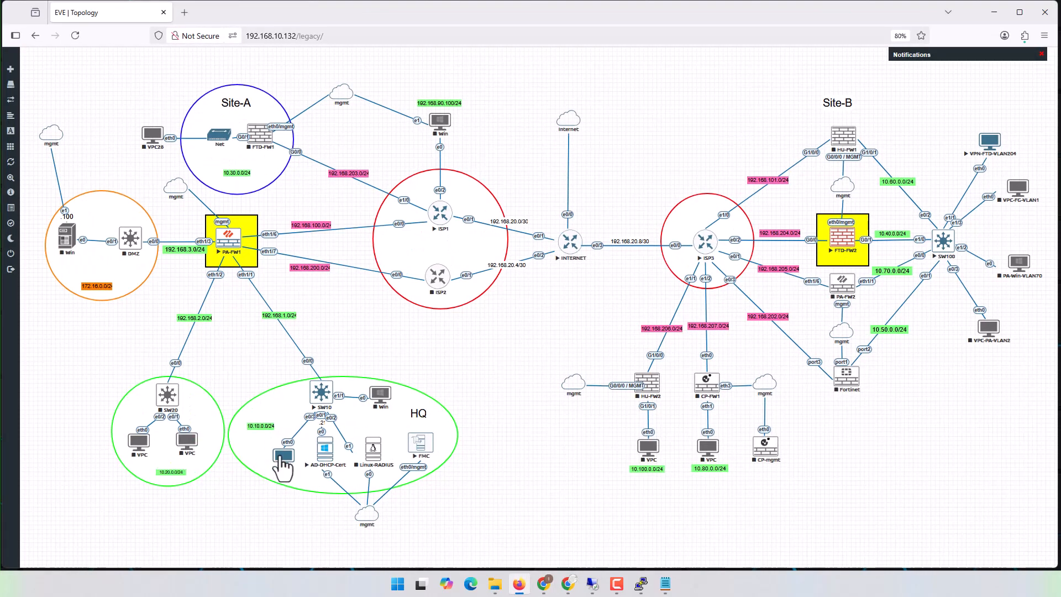
- Open PuTTY consoles for the HQ VPC and VPN-FTD-VLAN204 and place them apart on the cleared desktop
click(280, 457)
drag(131, 118, 253, 130)
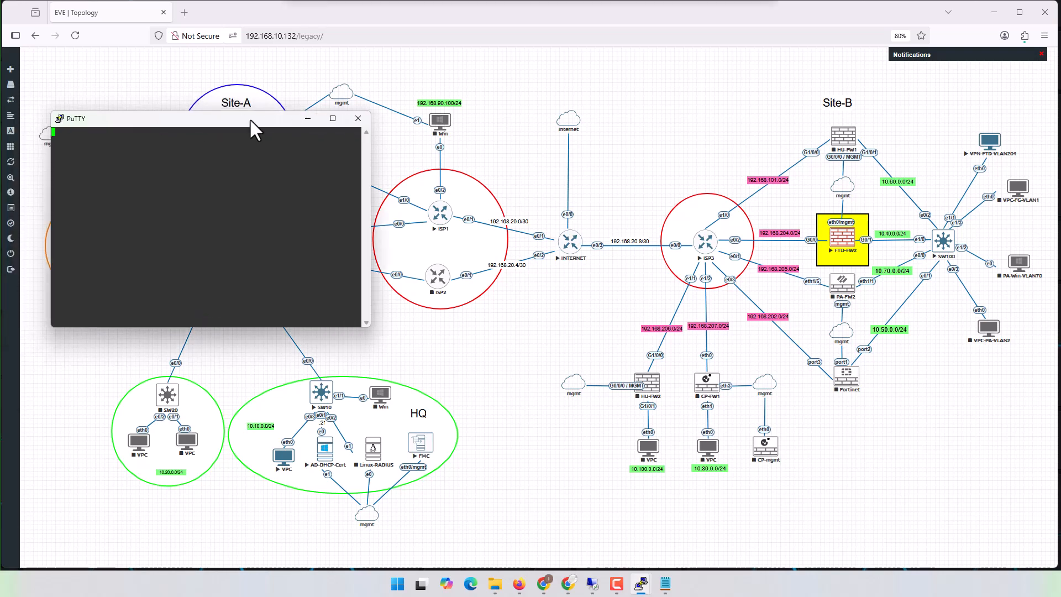
click(989, 141)
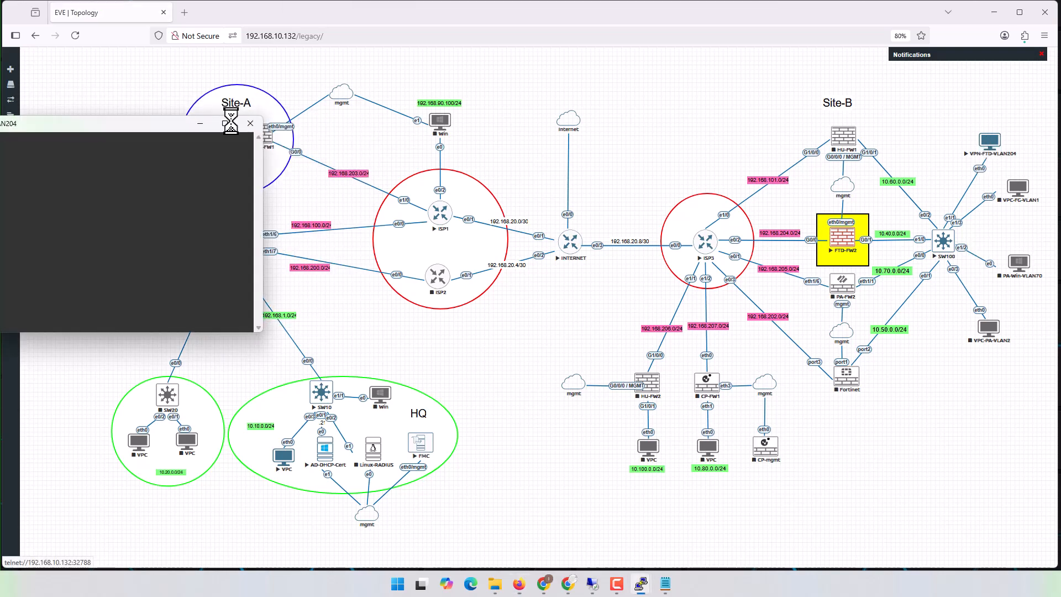
drag(159, 137, 844, 136)
click(993, 12)
drag(188, 120, 224, 121)
key(Return)
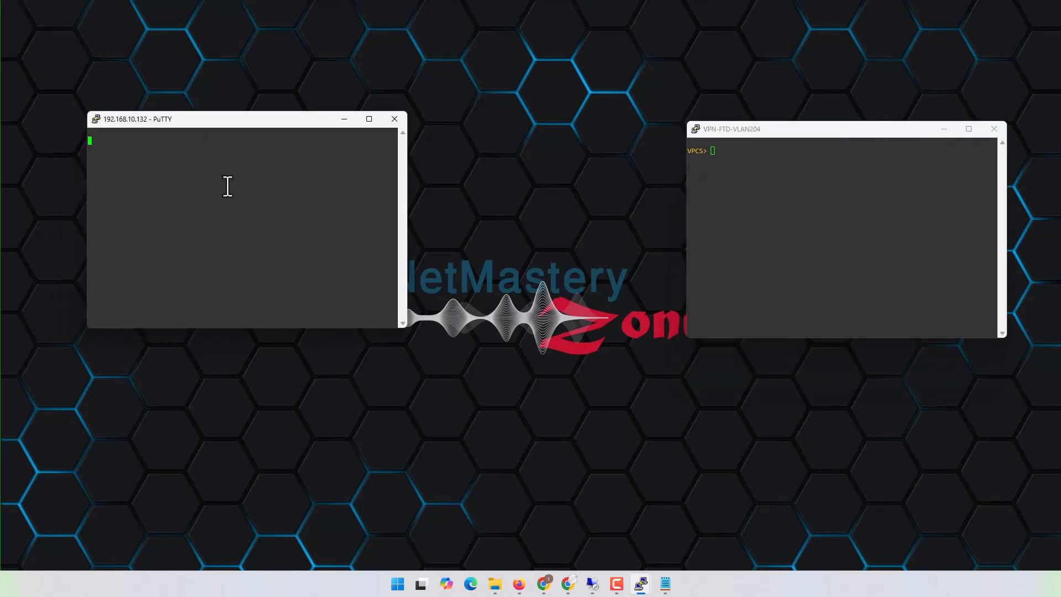
- Bring up the existing VPC console and close the duplicate 192.168.10.132 session
mouse_move(650, 579)
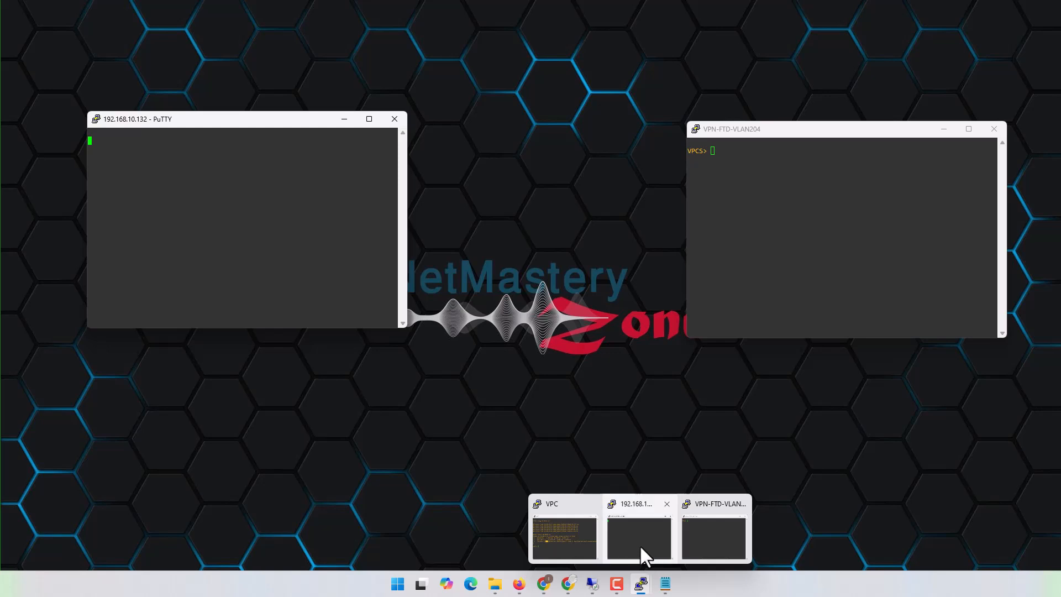
click(559, 536)
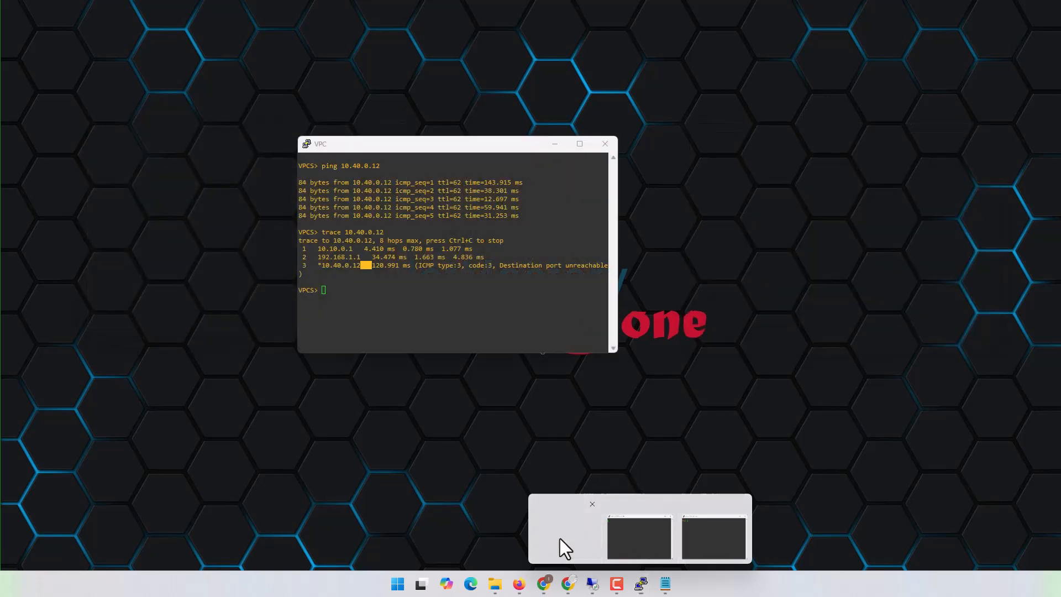
click(206, 121)
click(394, 118)
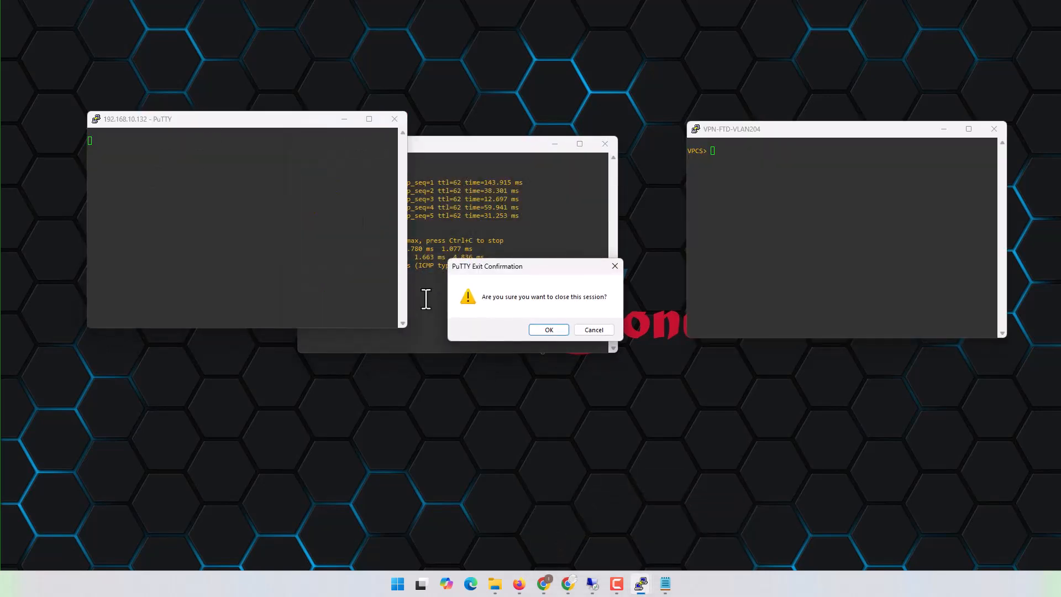
click(543, 330)
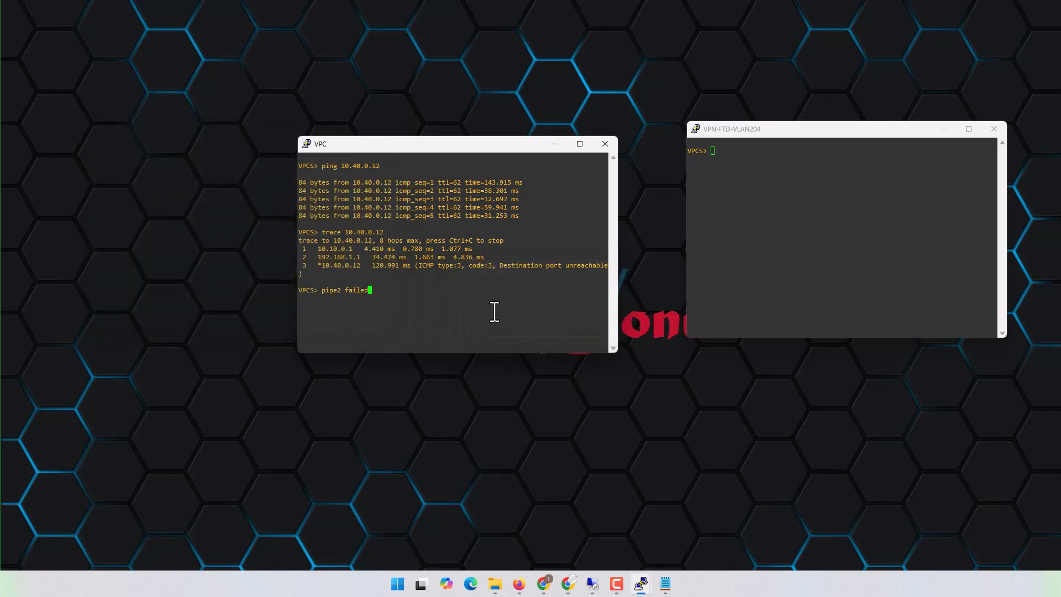
- Show the IP configuration of VPN-FTD-VLAN204 and start a continuous ping from the HQ VPC to 10.40.0.12
key(Up)
key(Up)
text(-t)
click(735, 270)
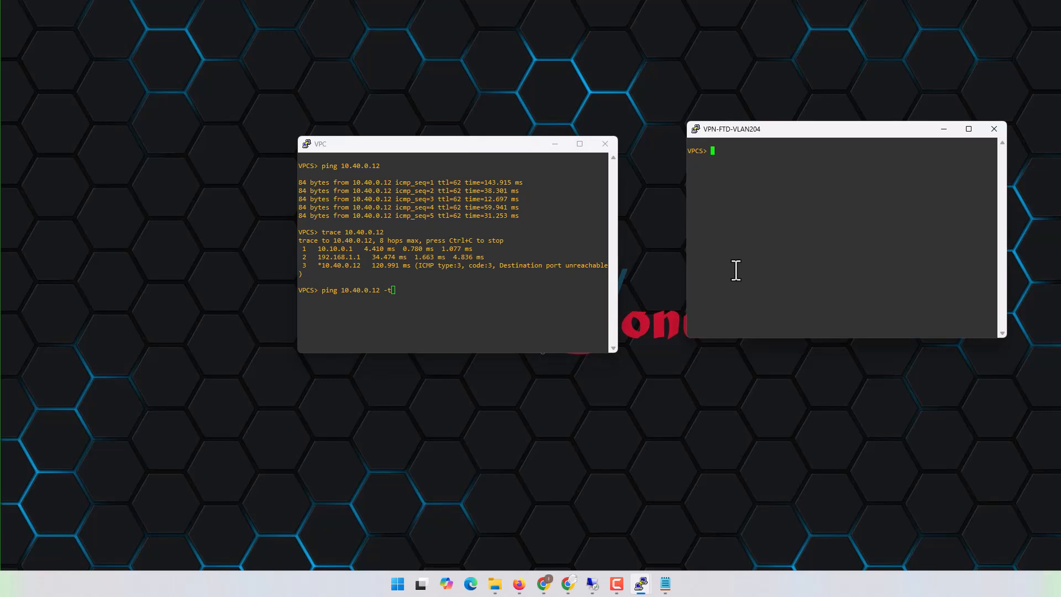
text(sh ip)
key(Return)
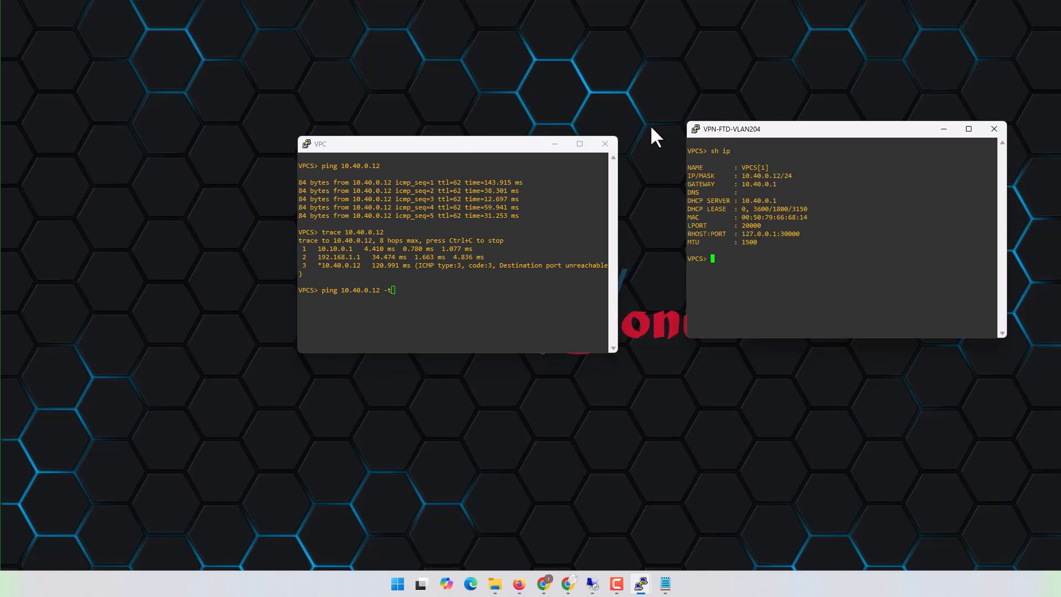
click(469, 302)
key(Return)
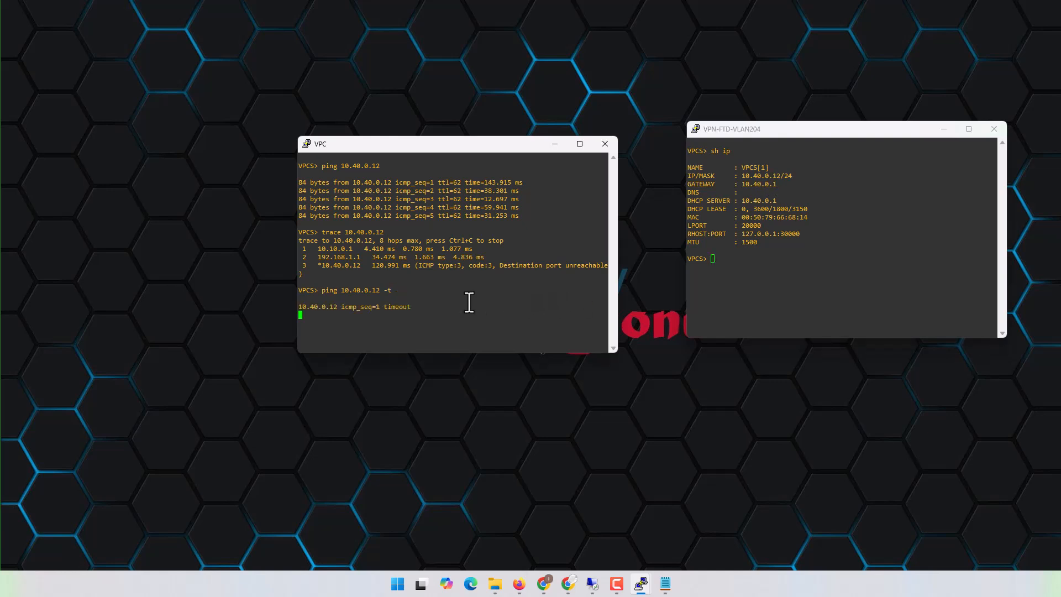
- Arrange the two consoles side by side and start a continuous ping from VPN-FTD-VLAN204 to 10.10.0.51
drag(464, 143, 320, 88)
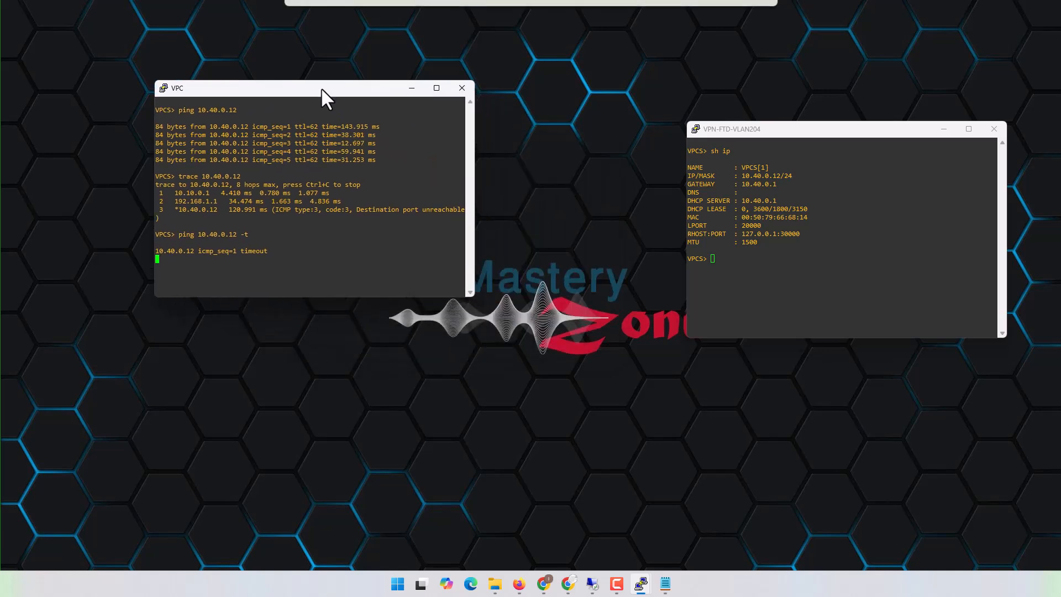
drag(795, 132, 798, 91)
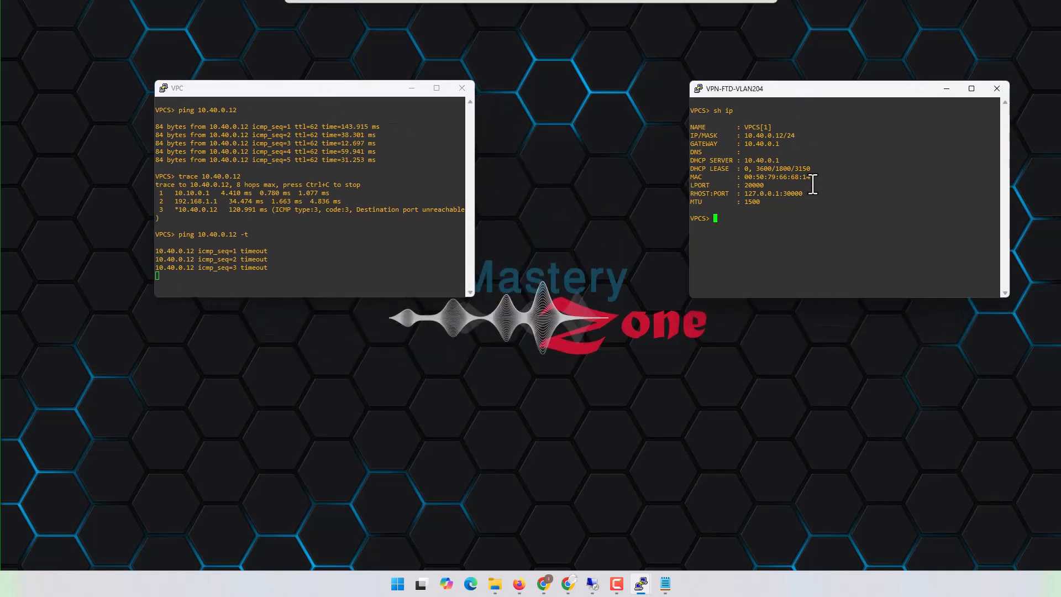
text(ping )
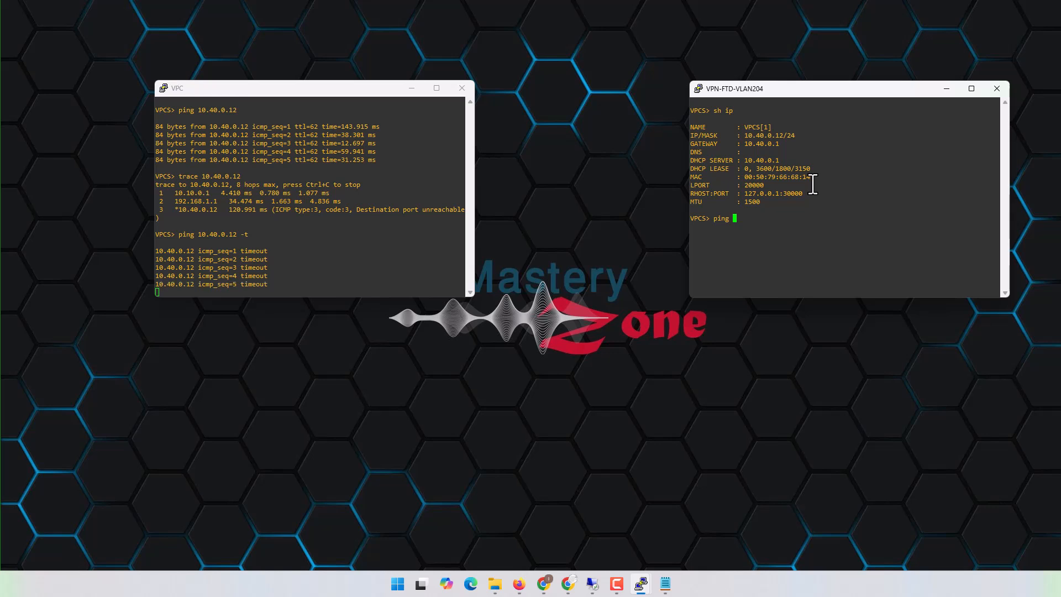
text(10.)
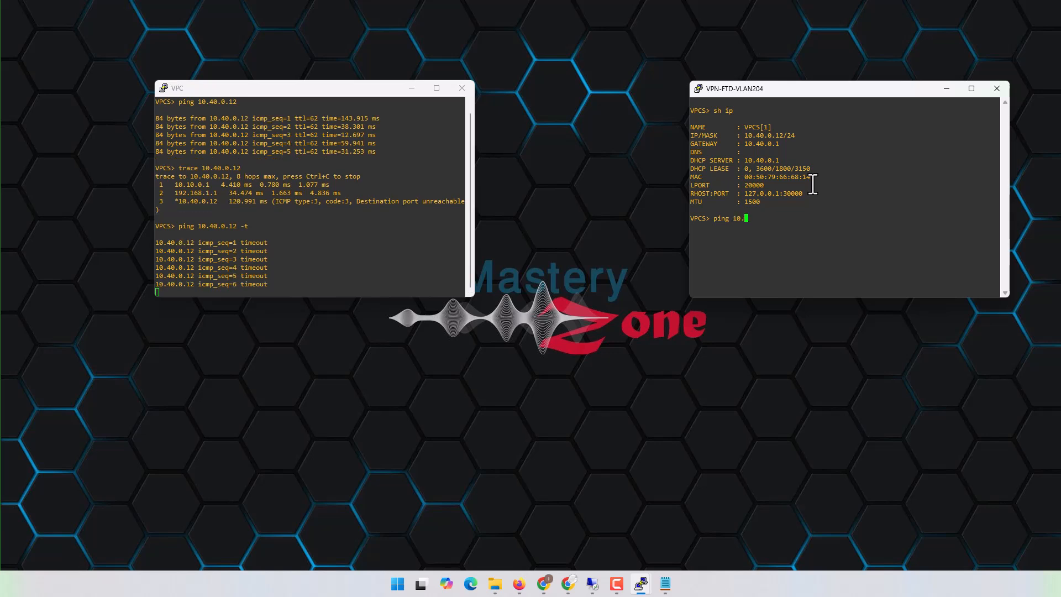
text(10.0)
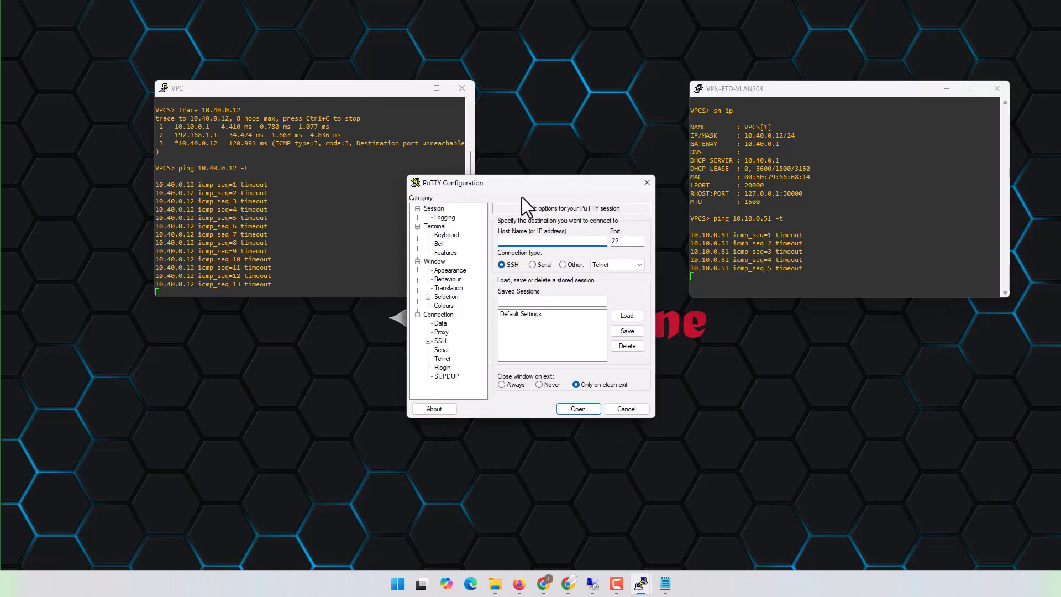
- Start an SSH session to 192.168.10.20 on port 22 and widen its window below the two ping consoles
drag(529, 182, 536, 259)
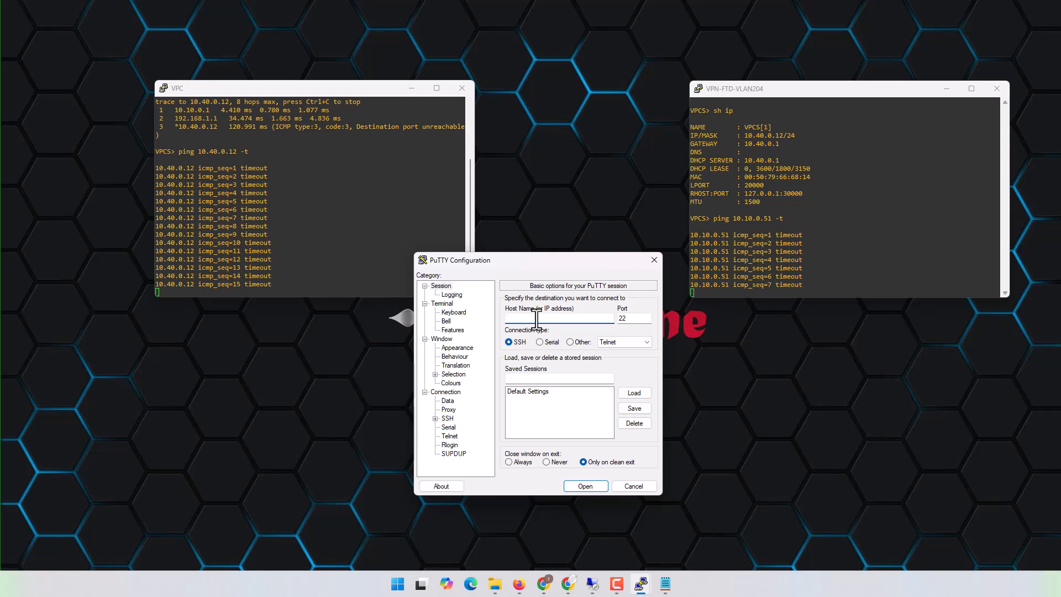
text(68.10.20)
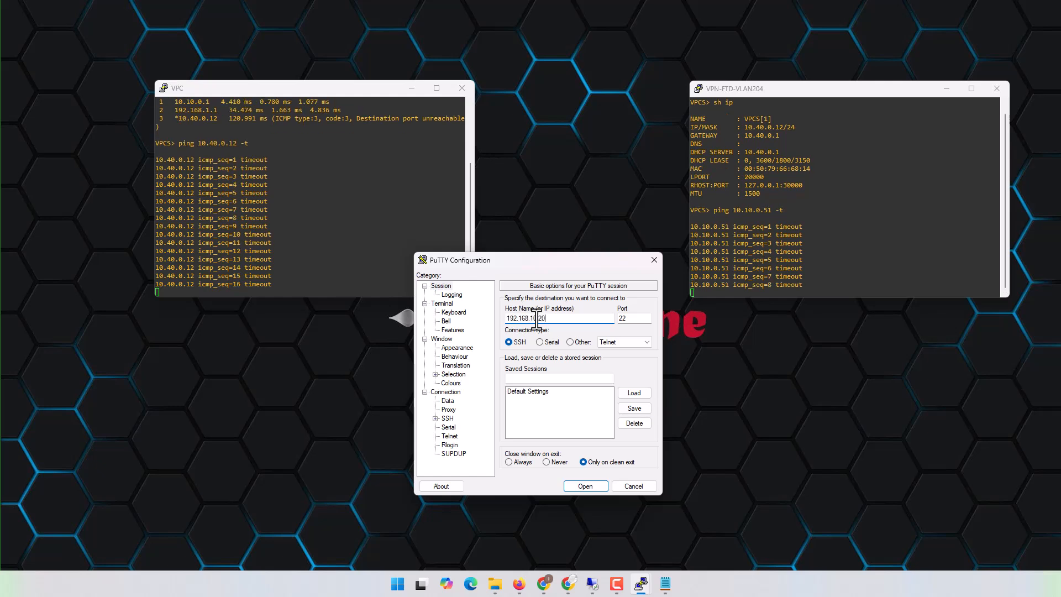
key(Return)
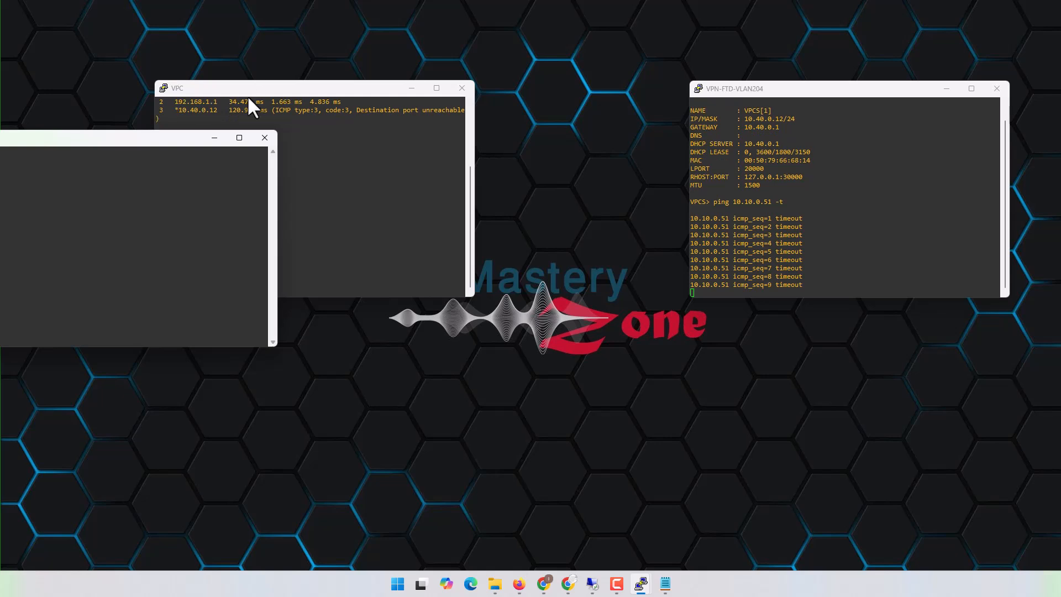
drag(157, 144, 585, 276)
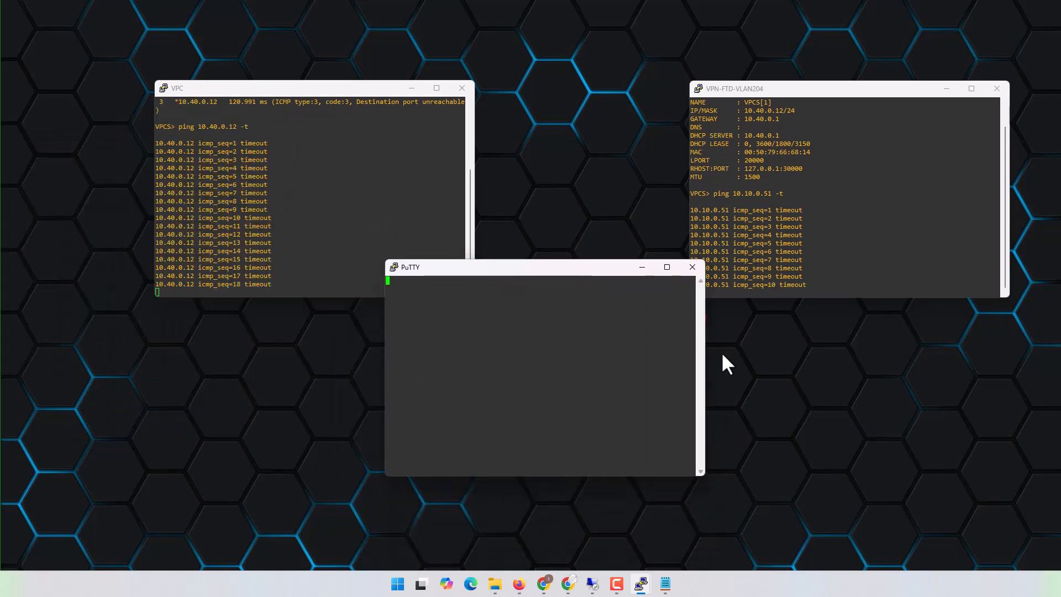
drag(704, 354, 1055, 345)
drag(877, 271, 691, 321)
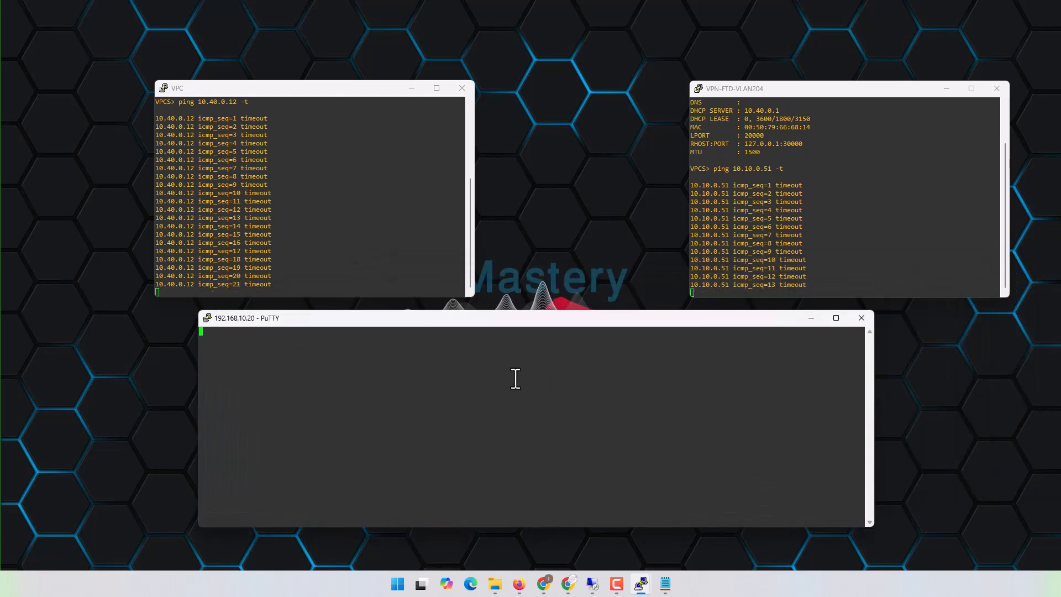
- Start another PuTTY SSH session to 192.168.10.38 on port 22
key(ctrl+alt+p)
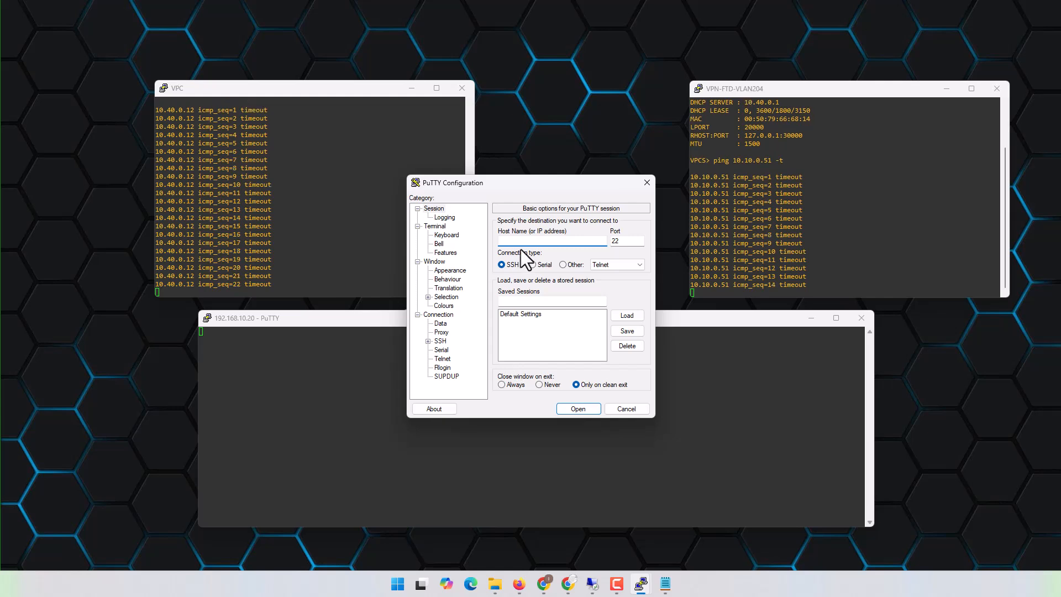
text(192.1)
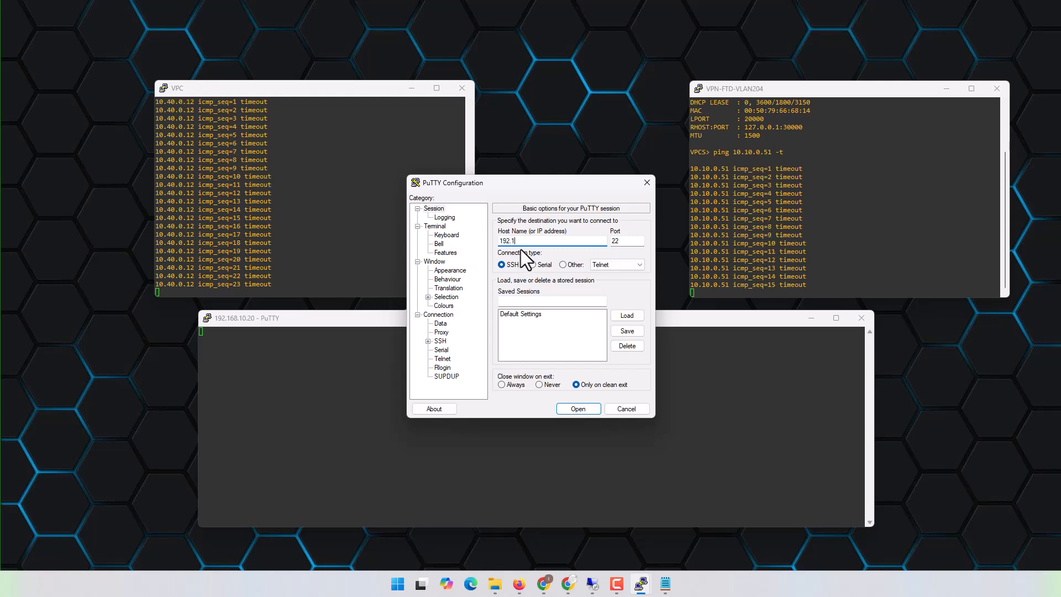
text(68.1)
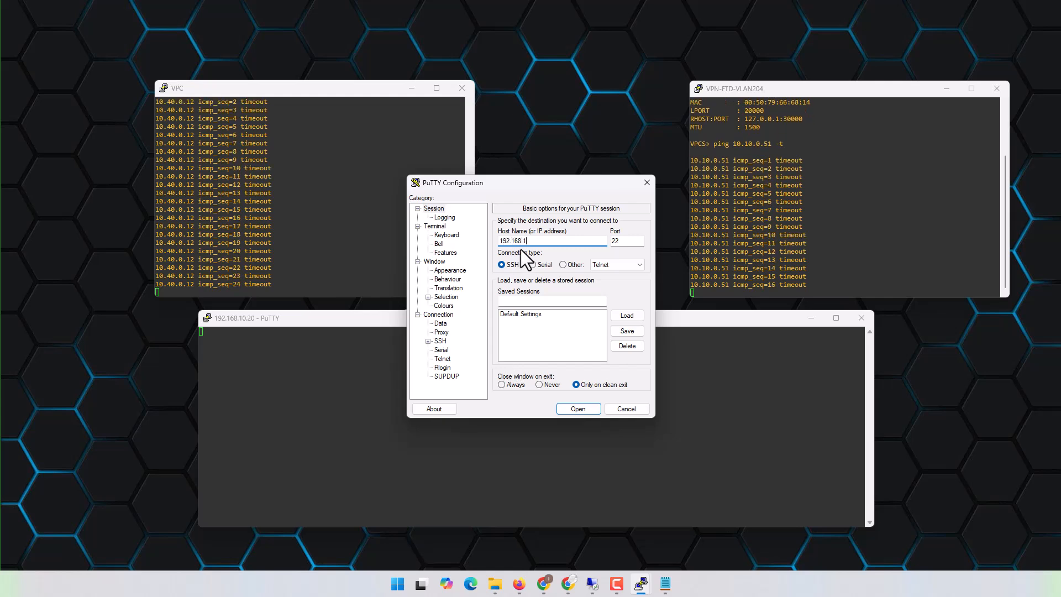
text(0.38)
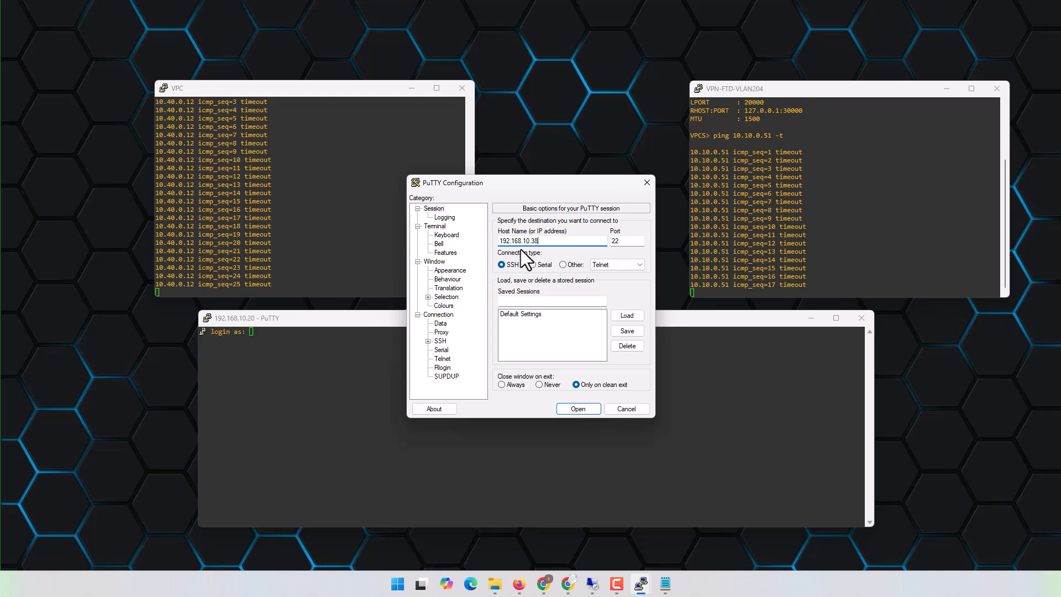
key(Return)
- Log in to the 192.168.10.20 session as admin with the account password
click(417, 366)
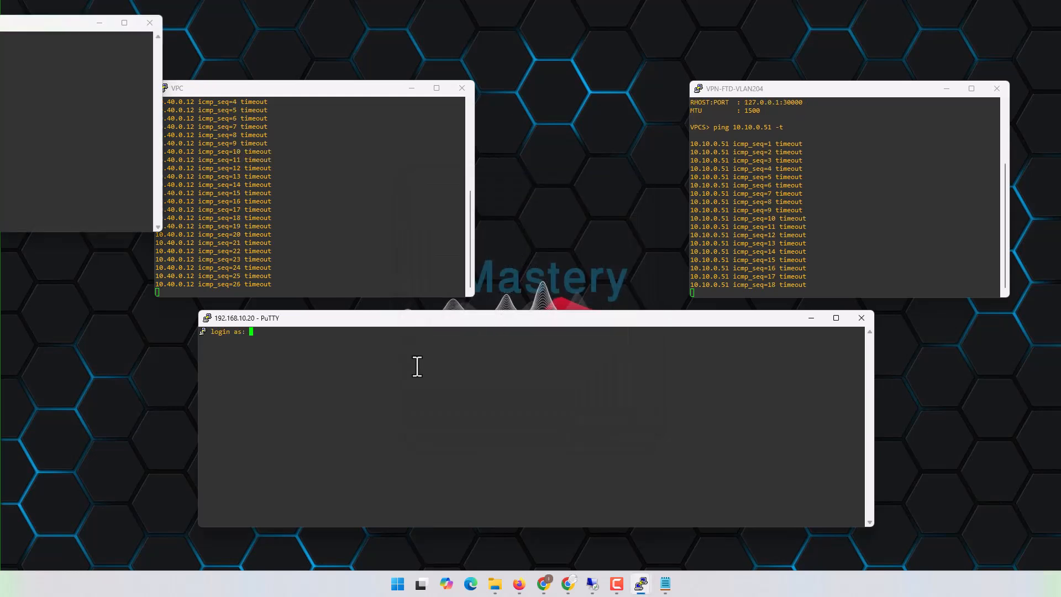
text(admin)
key(Return)
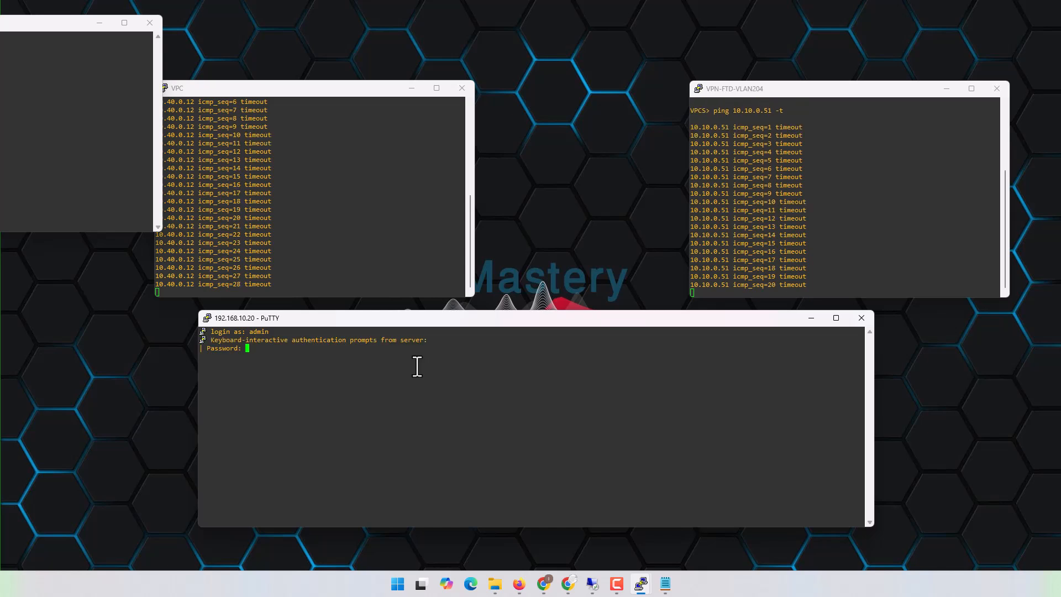
key(Return)
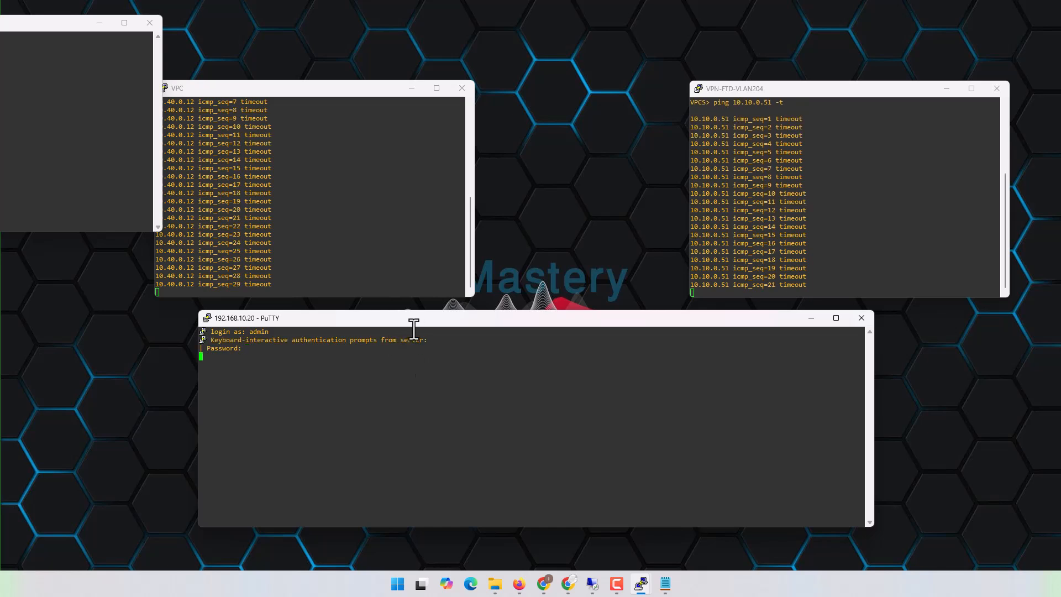
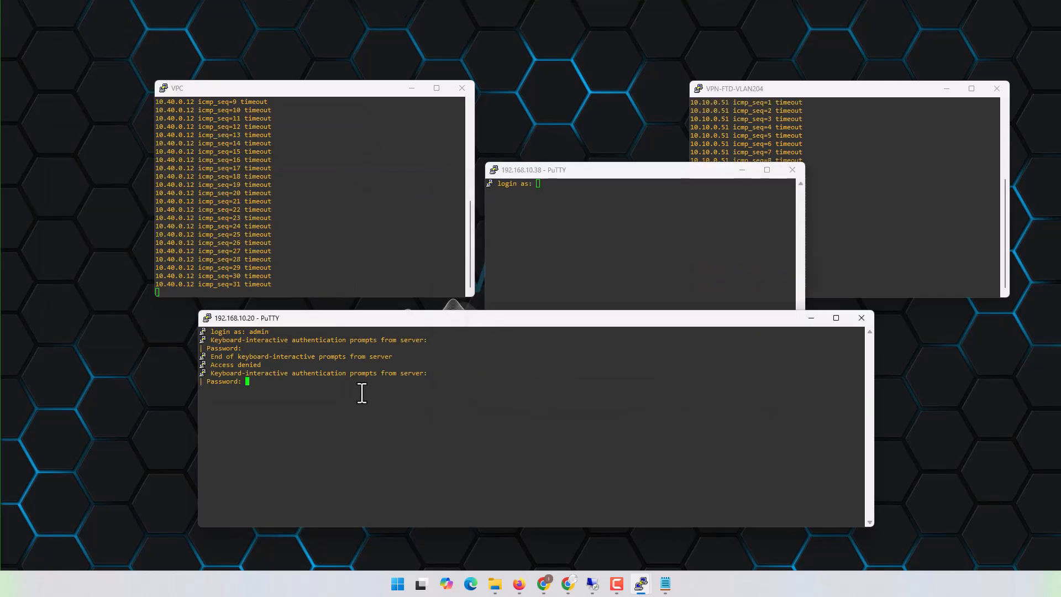
- Submit the account password in the 192.168.10.20 session and log in to the 192.168.10.38 session as admin with its password
key(Return)
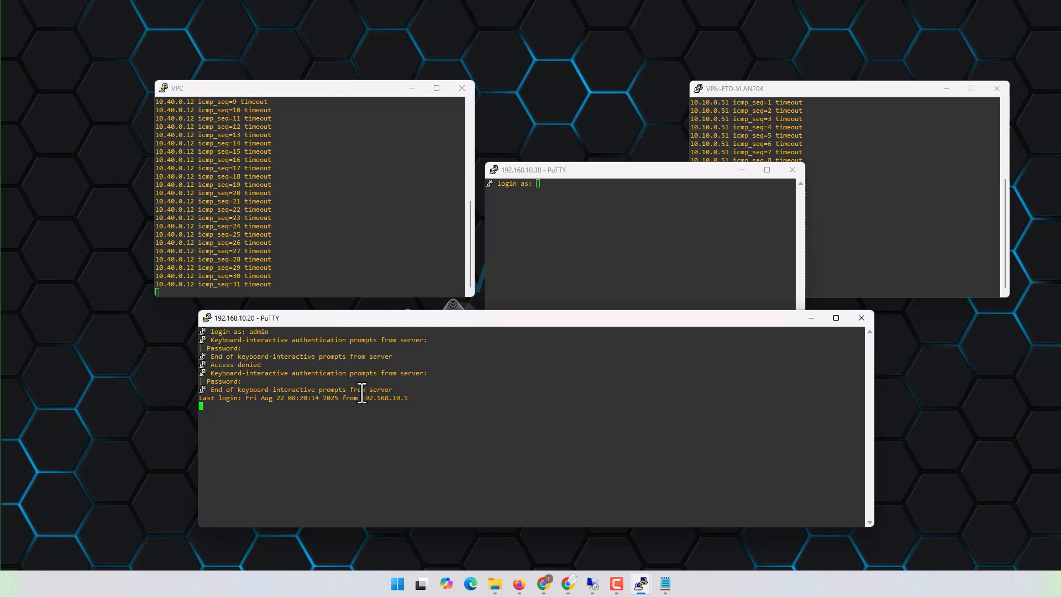
click(685, 202)
text(admin)
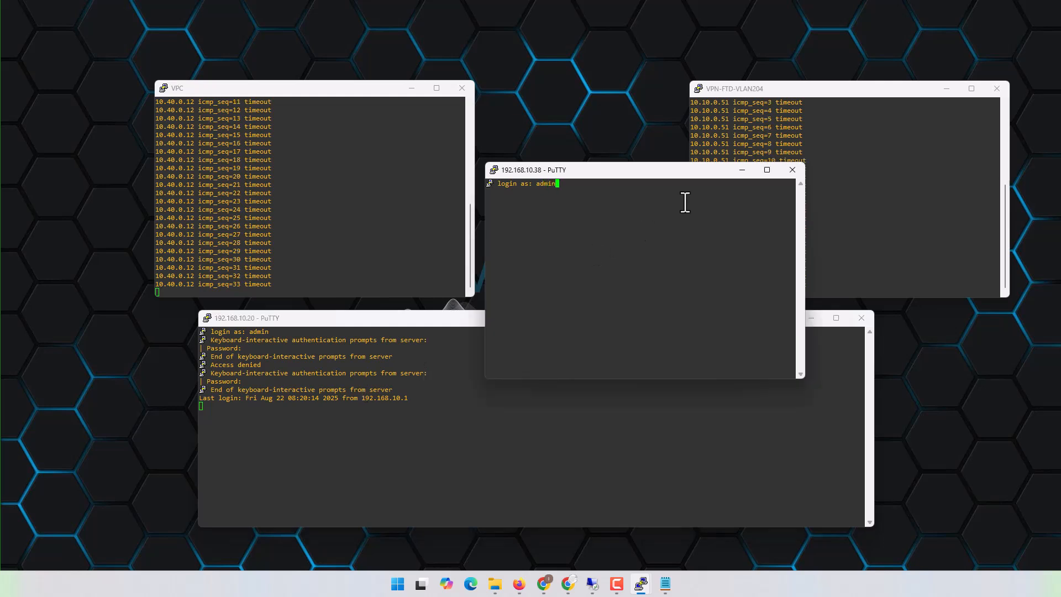
key(Return)
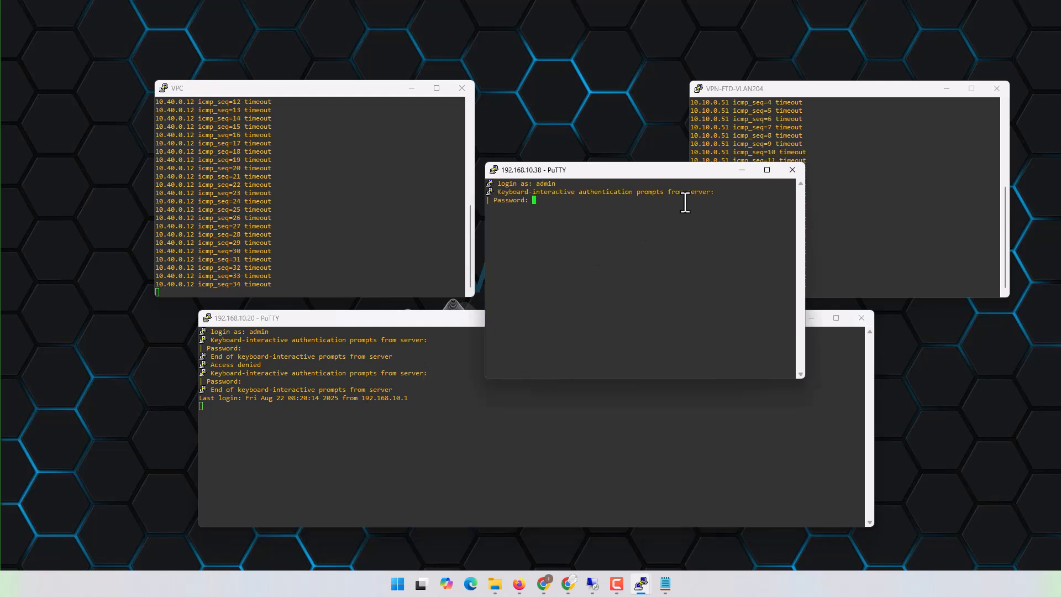
key(Return)
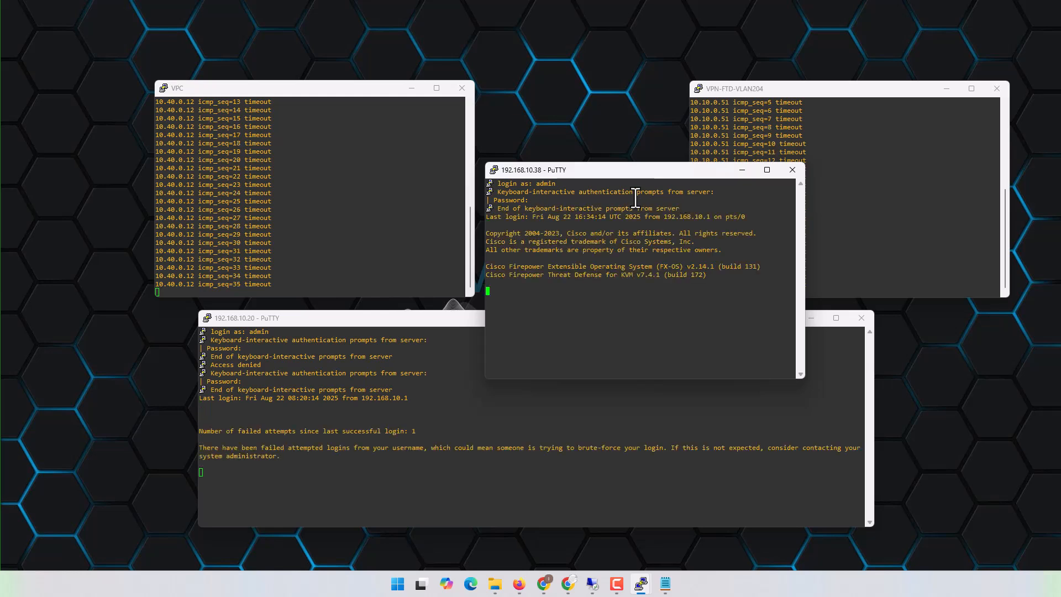
- Widen the 192.168.10.38 session window and arrange it above the 192.168.10.20 session window
drag(588, 169, 471, 139)
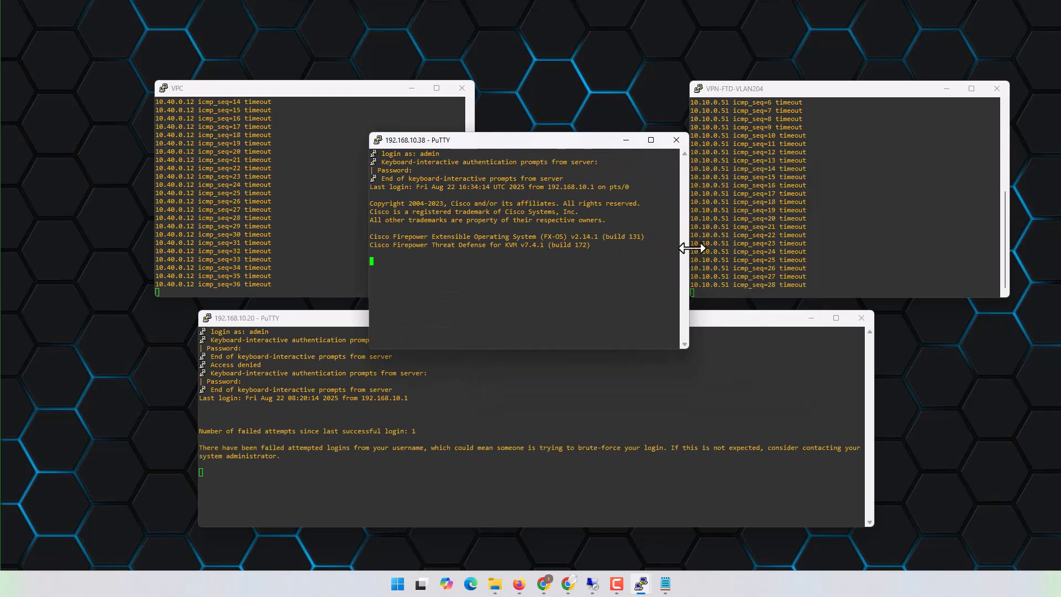
drag(688, 243, 982, 243)
drag(729, 135, 785, 91)
click(580, 382)
drag(563, 321, 566, 268)
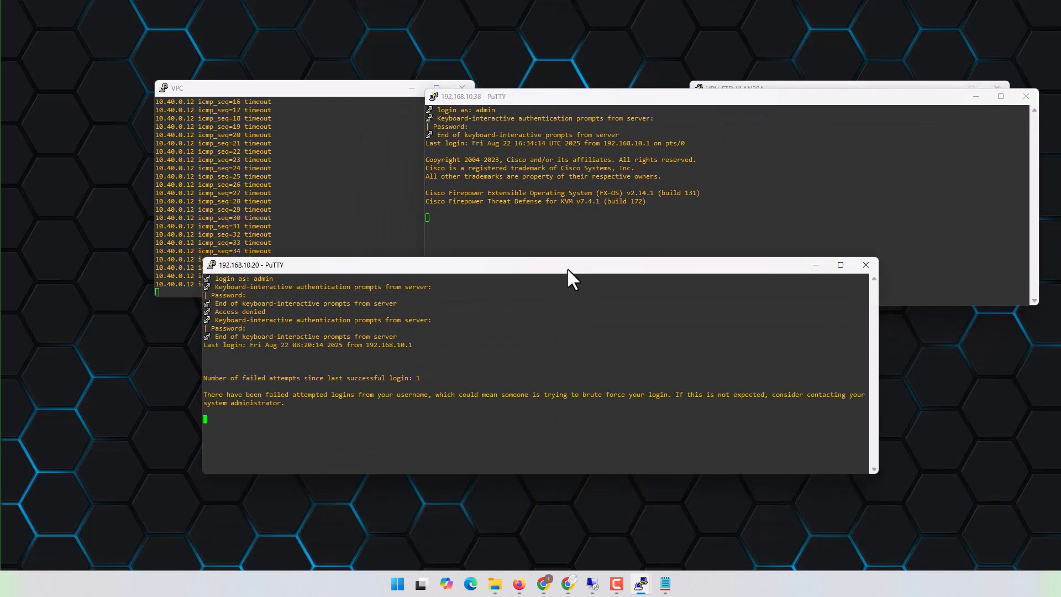
- Clear the IKE security associations on PA-FW1 with the command clear vpn ike-sa
key(Return)
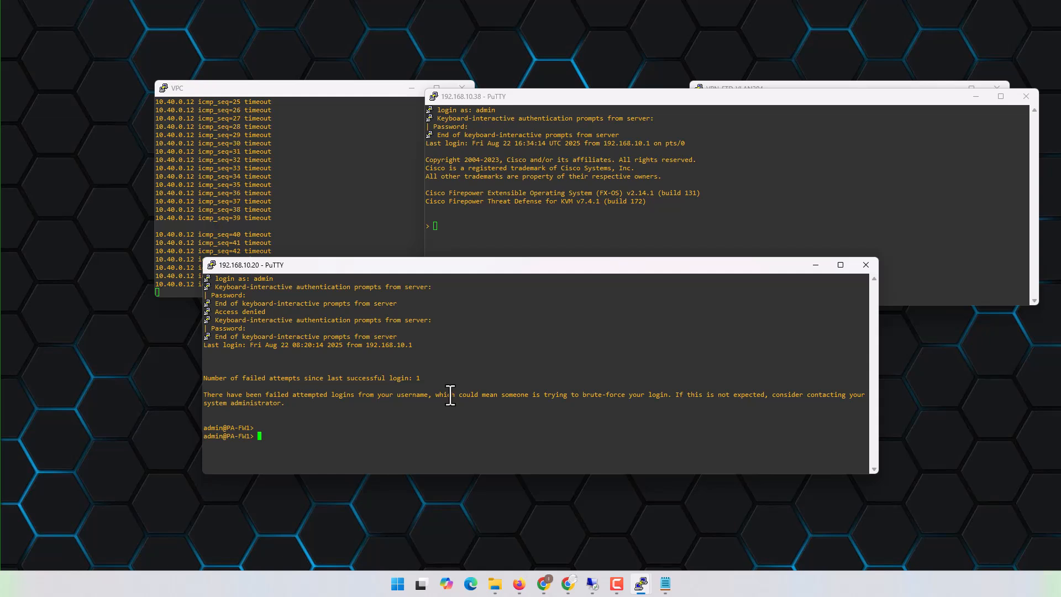
text(lear vpn )
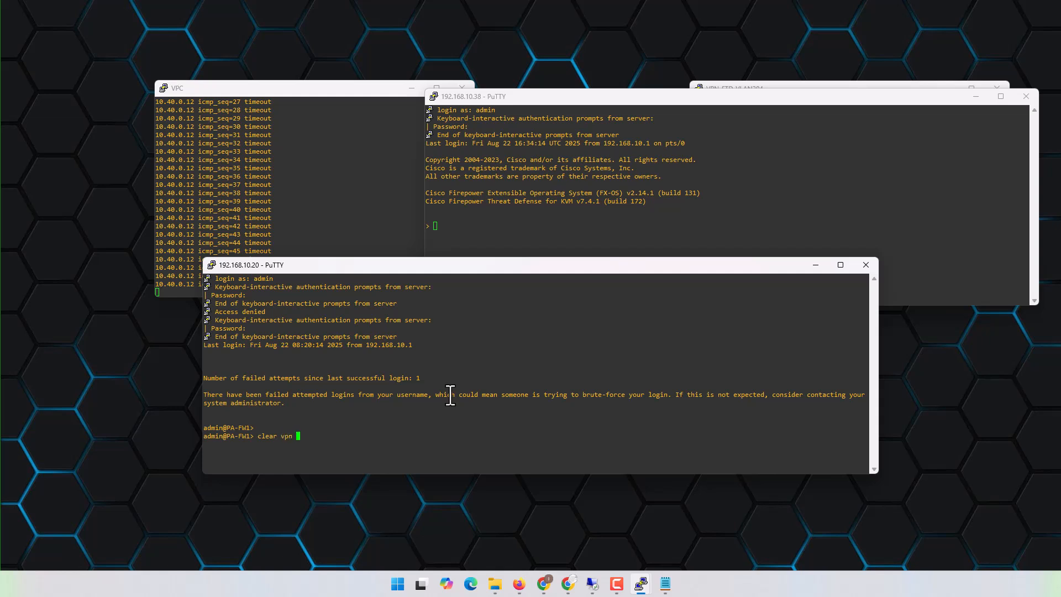
text(ike-sa)
key(Return)
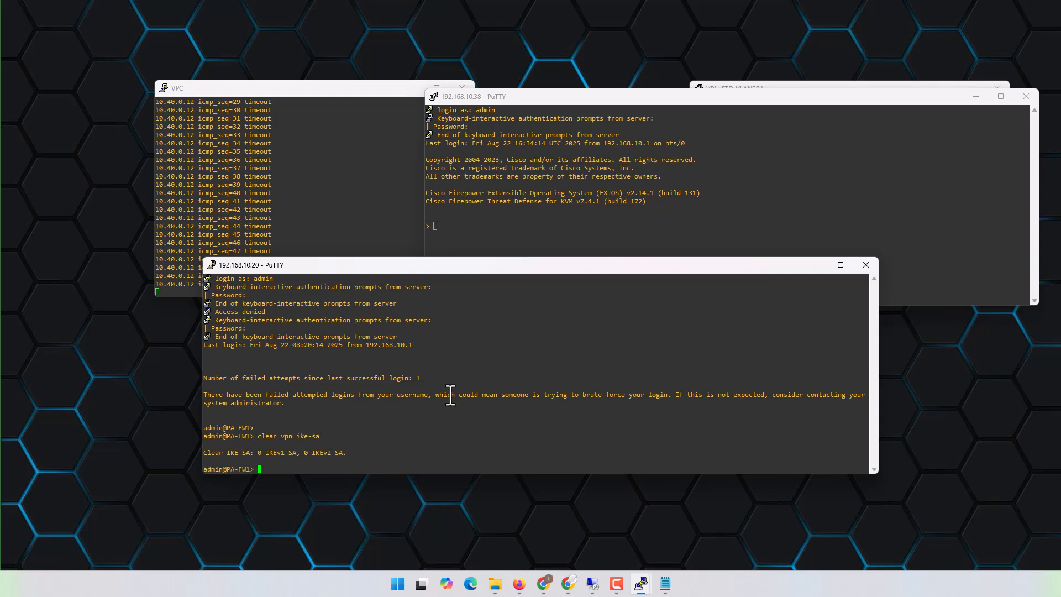
- Space out the PA-FW1 session with empty prompt lines and begin another clear command
key(Return)
key(Return)
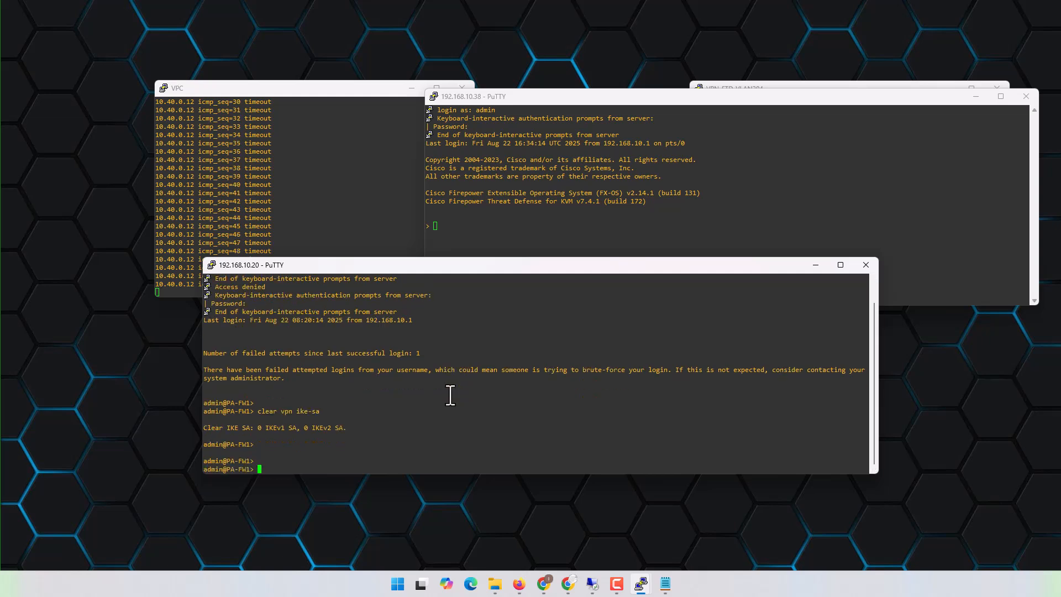
key(Return)
key(Return)
key(Return)
key(Return)
key(Return)
key(Return)
text(clear log system)
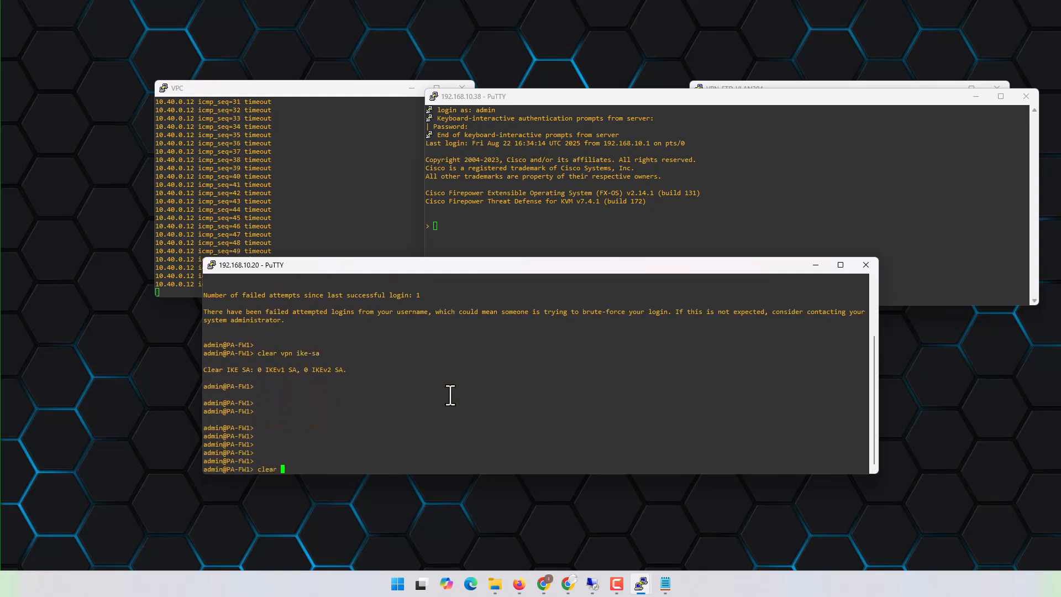
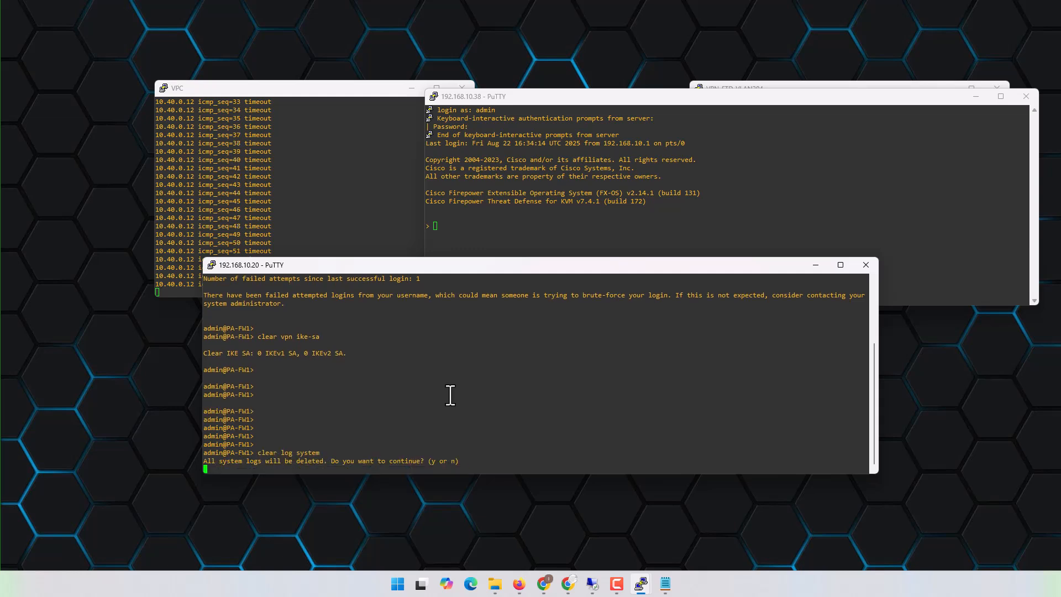
- Confirm deleting all system logs on PA-FW1, and widen the 192.168.10.20 session window and place it below the others
key(y)
key(Return)
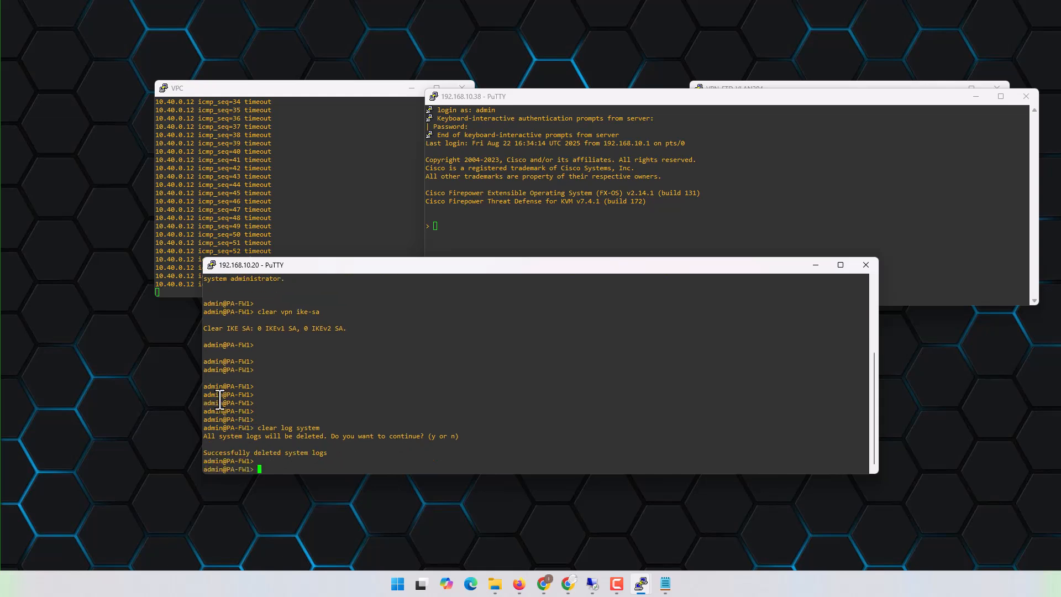
drag(203, 386, 67, 381)
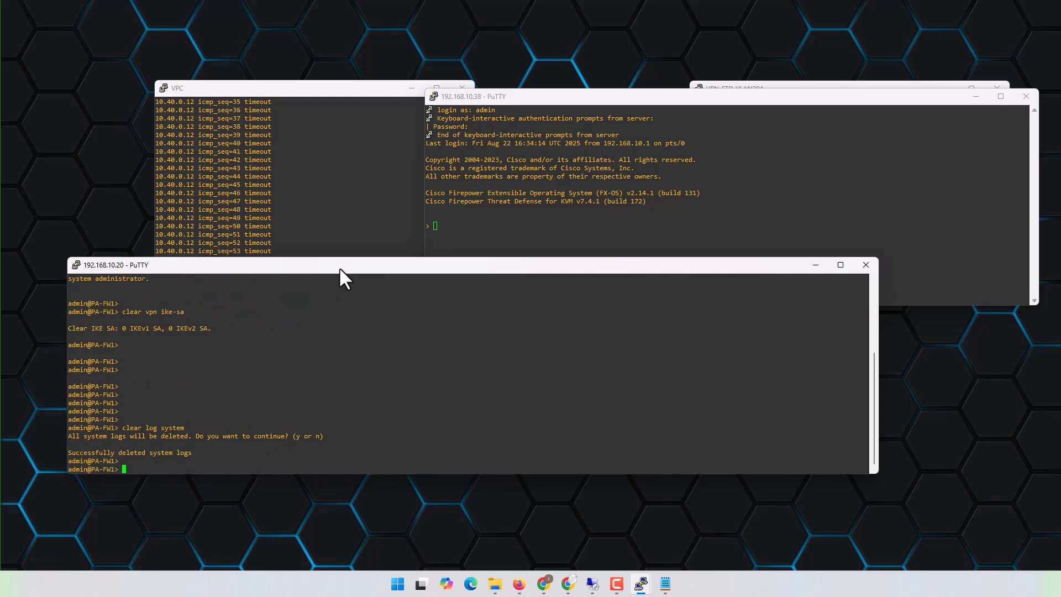
drag(339, 267, 408, 320)
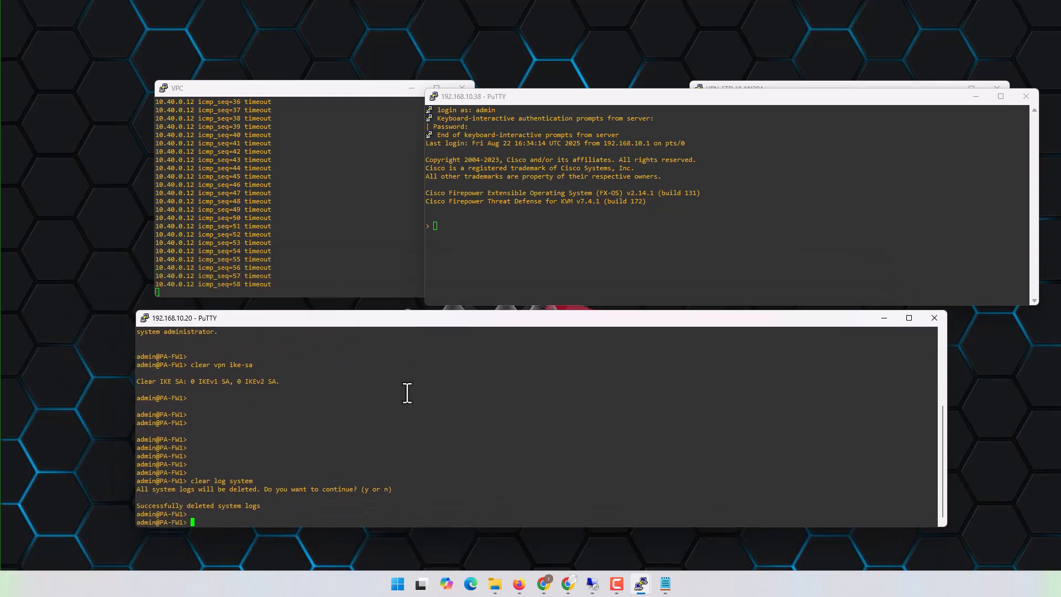
- Run clear vpn ike-sa again in the PA-FW1 session and add empty prompt lines
key(Up)
key(Return)
key(Return)
key(Return)
key(Return)
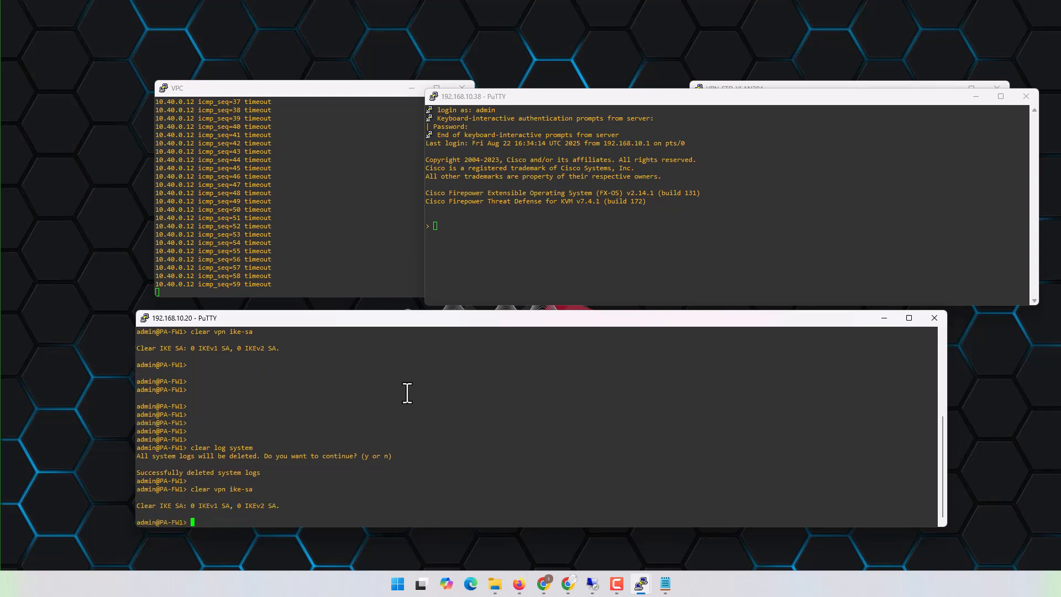
- Display the PA-FW1 system log with show log system and page through to its end
key(Up)
key(Up)
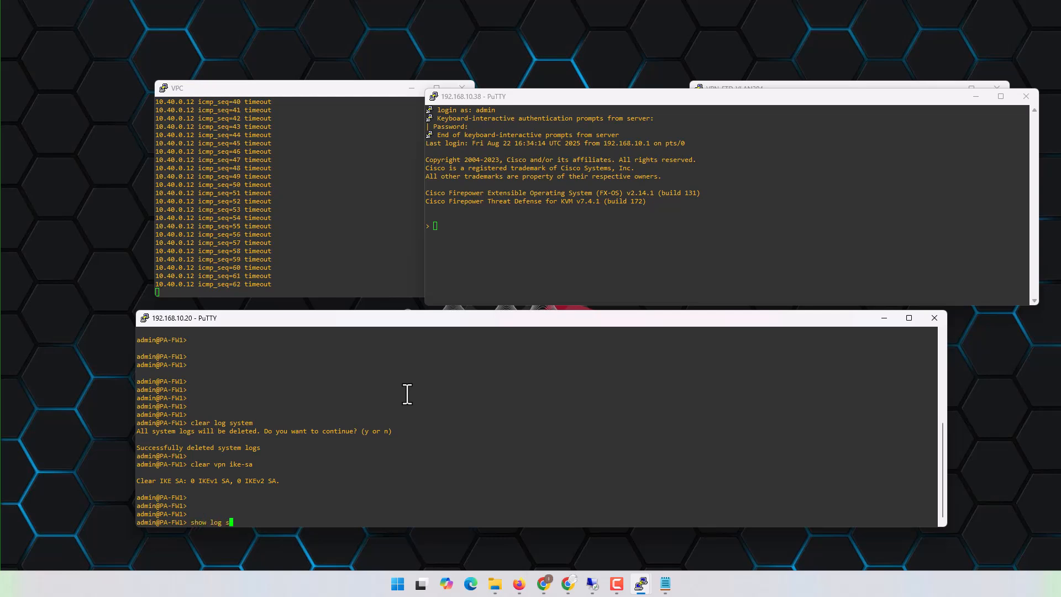
key(Return)
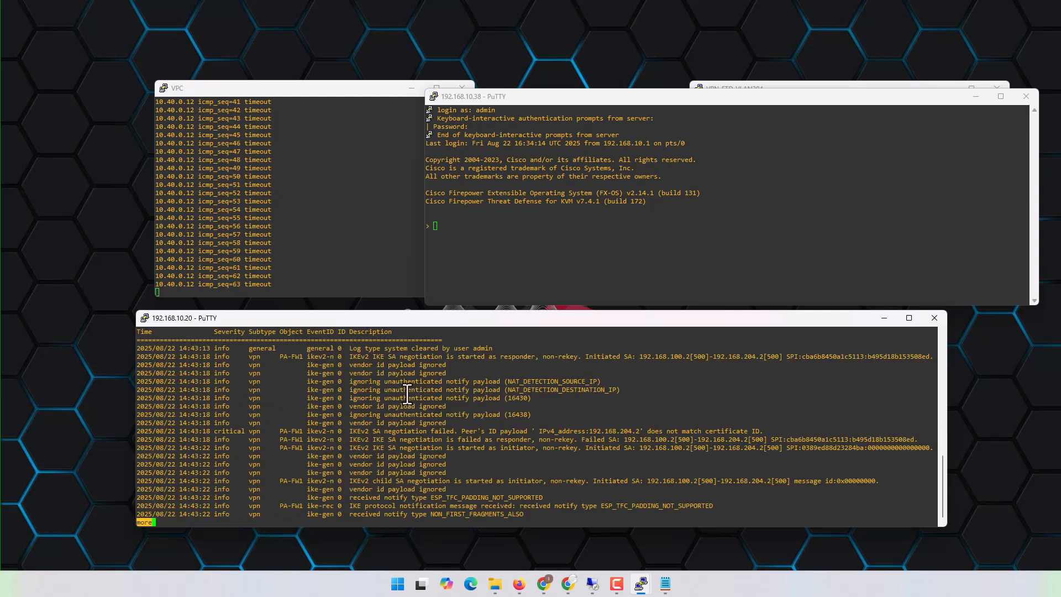
key(space)
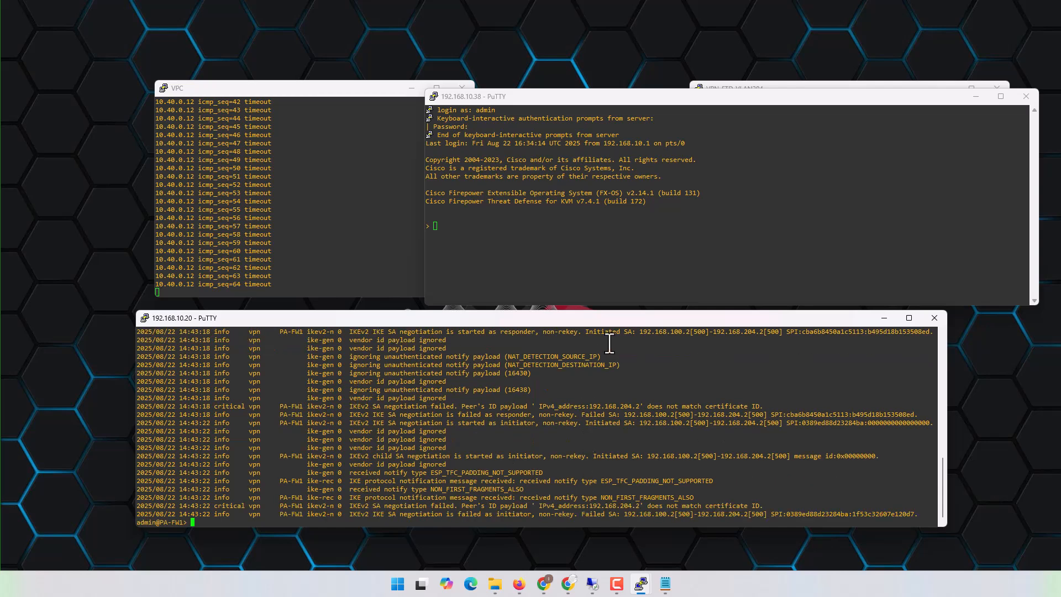
- Widen the 192.168.10.20 session window further and move it up over the other sessions
drag(616, 313, 604, 258)
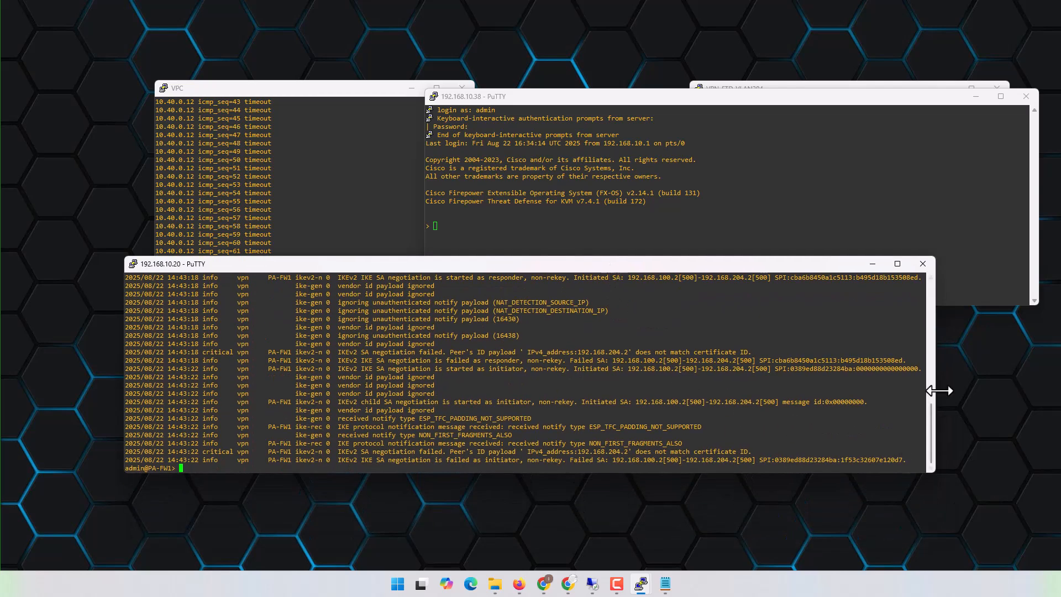
drag(938, 390, 1018, 386)
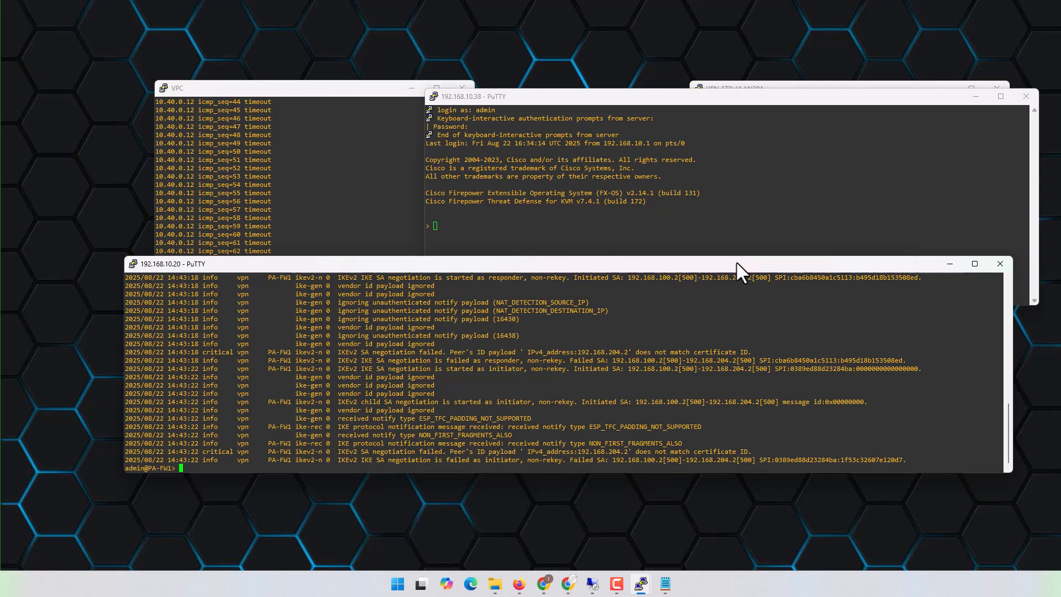
drag(736, 261, 699, 248)
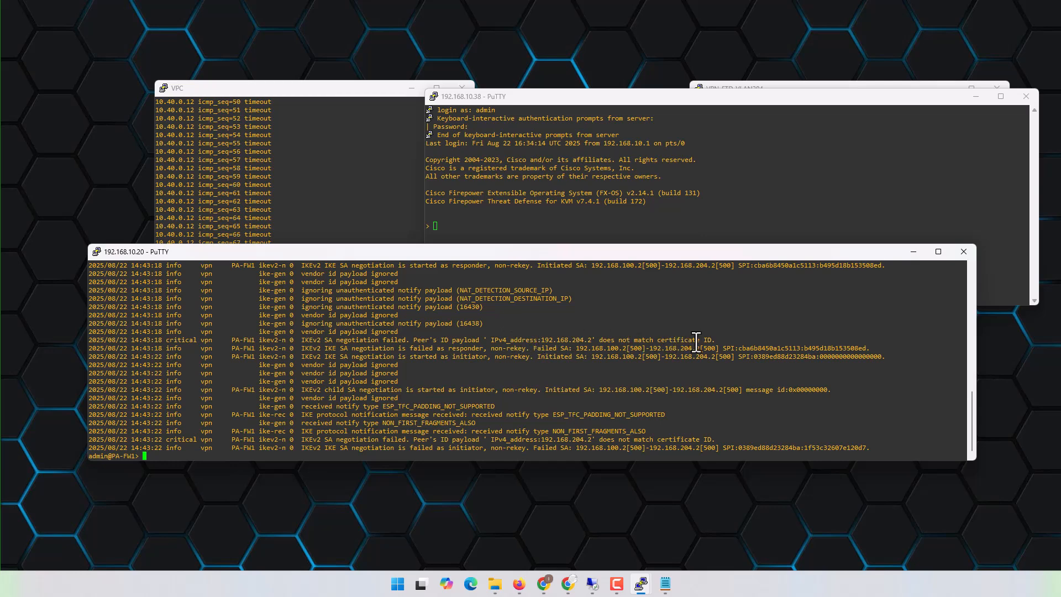
- Examine the critical IKEv2 negotiation entries in the system log, highlighting the peer ID payload and certificate ID text
drag(707, 342, 636, 342)
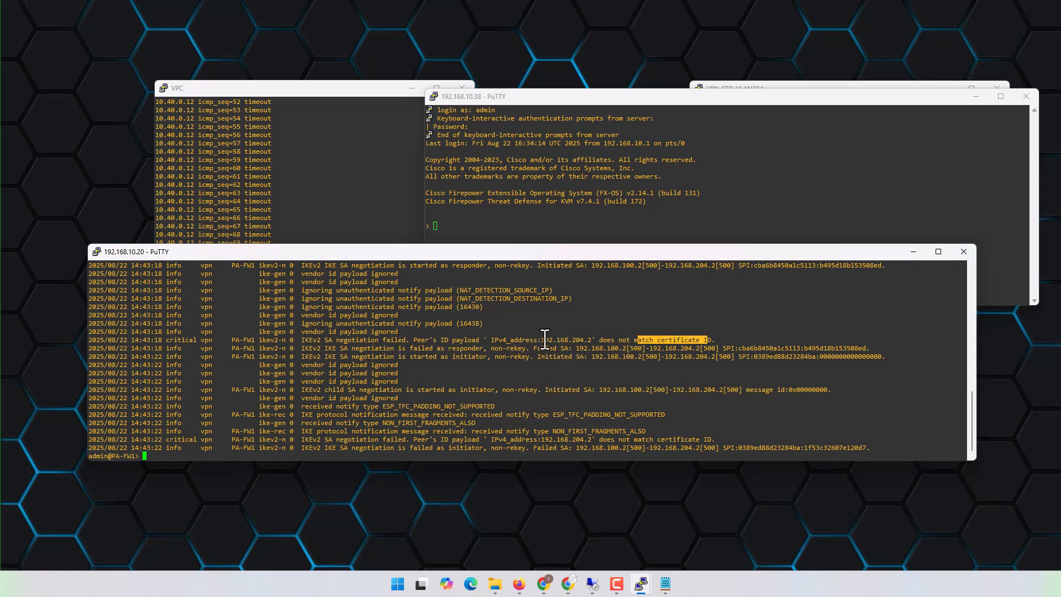
drag(538, 340, 587, 343)
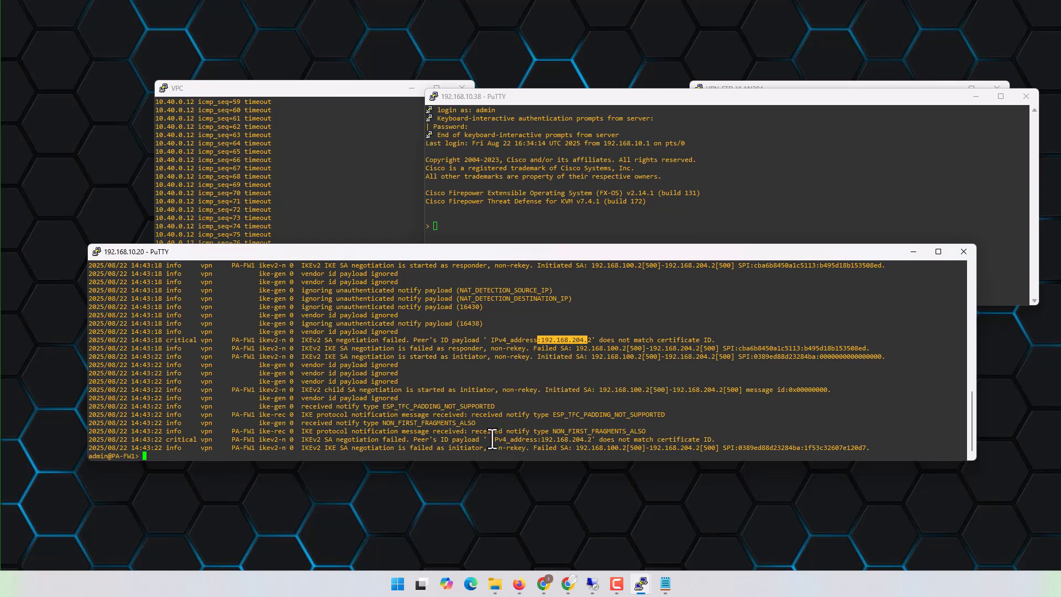
drag(487, 439, 594, 440)
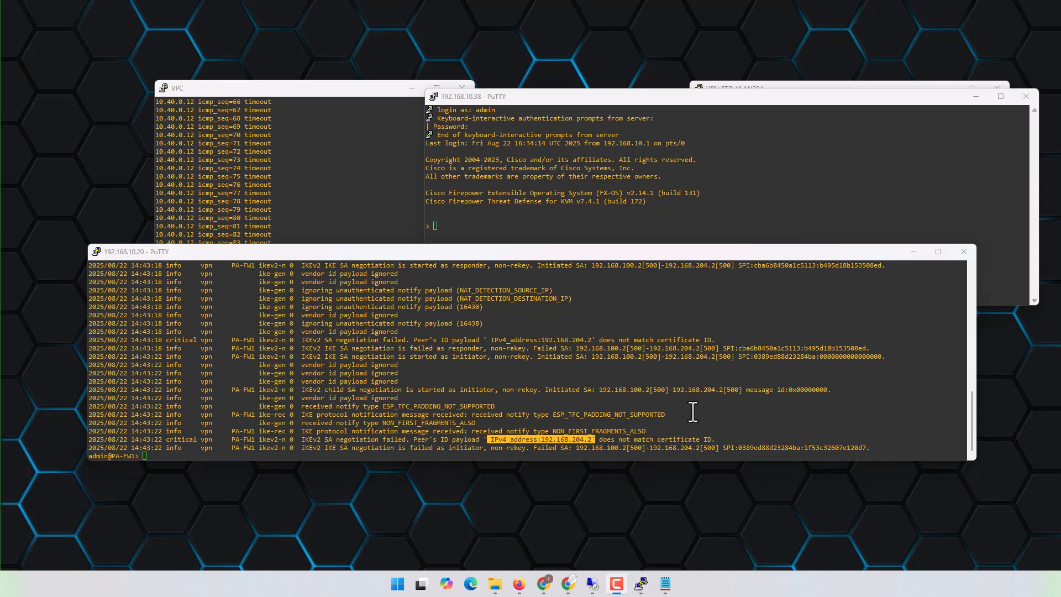
click(692, 411)
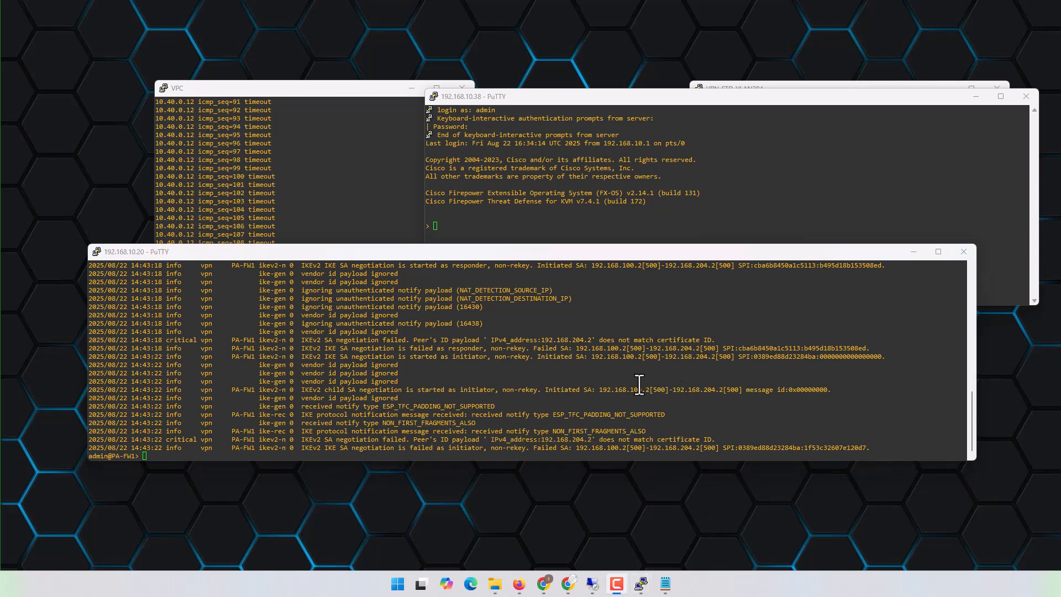
drag(490, 339, 593, 341)
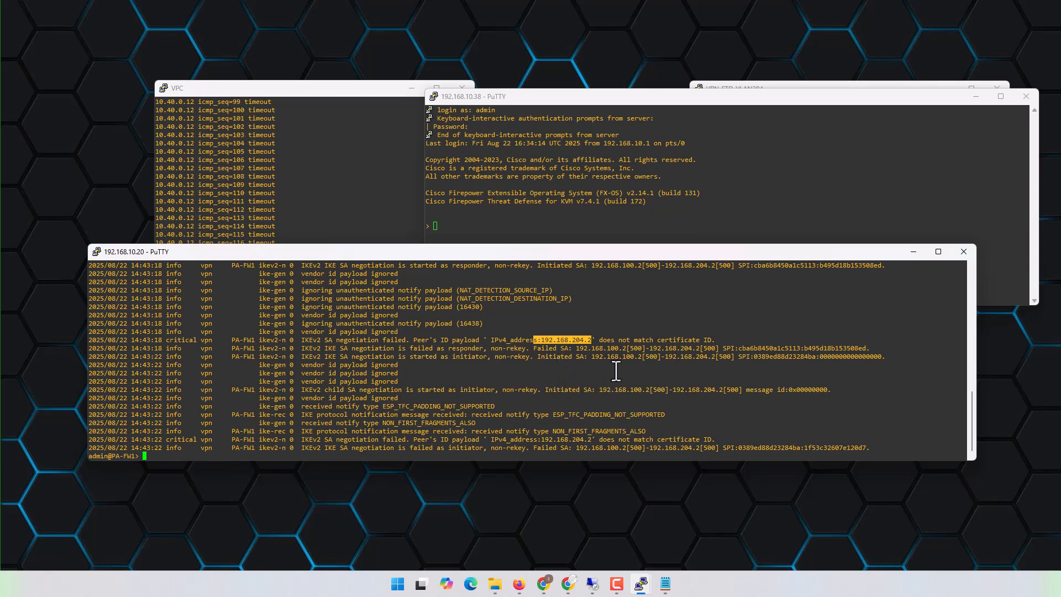
click(574, 340)
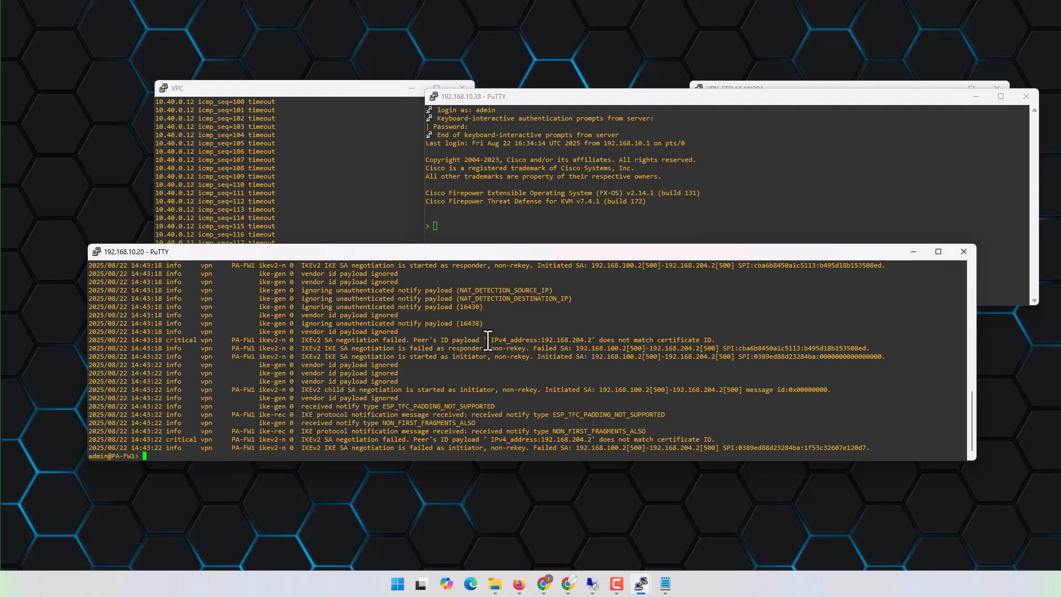
drag(484, 339, 599, 340)
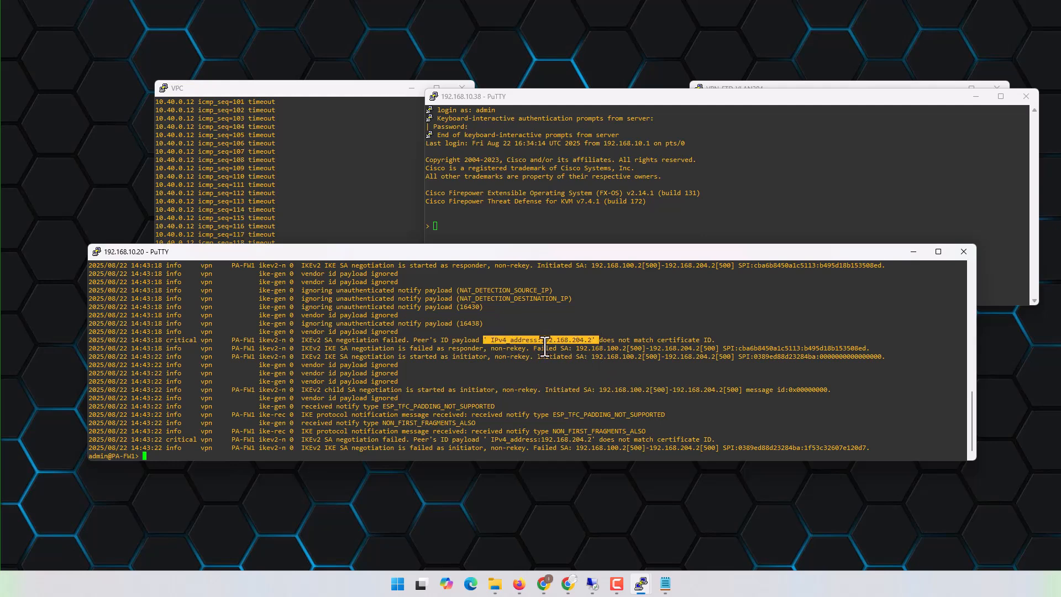
click(573, 351)
- Rerun show log system on PA-FW1 and page to the latest entries
key(Up)
key(Return)
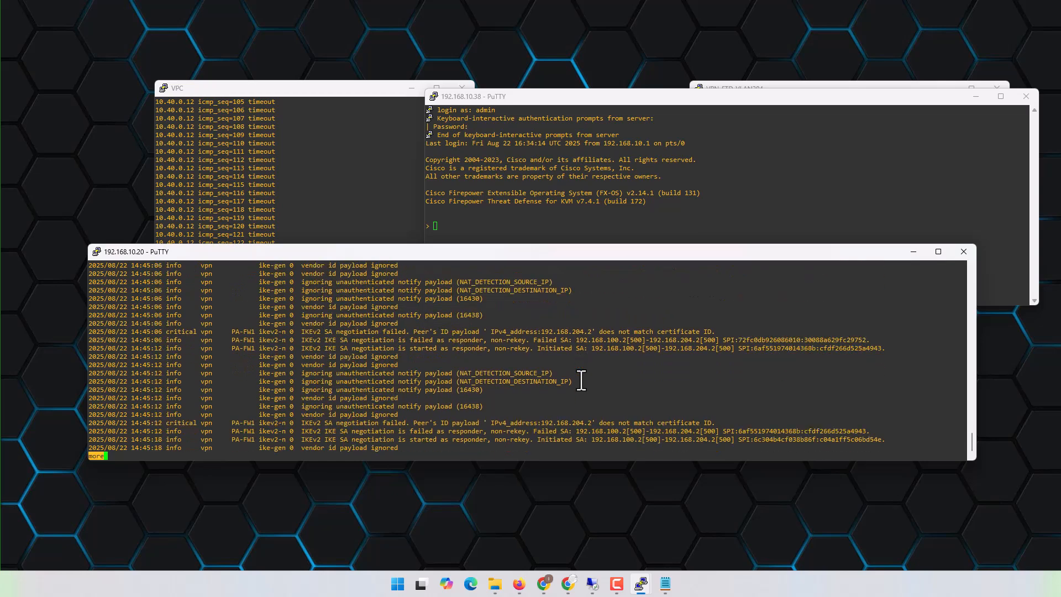
key(space)
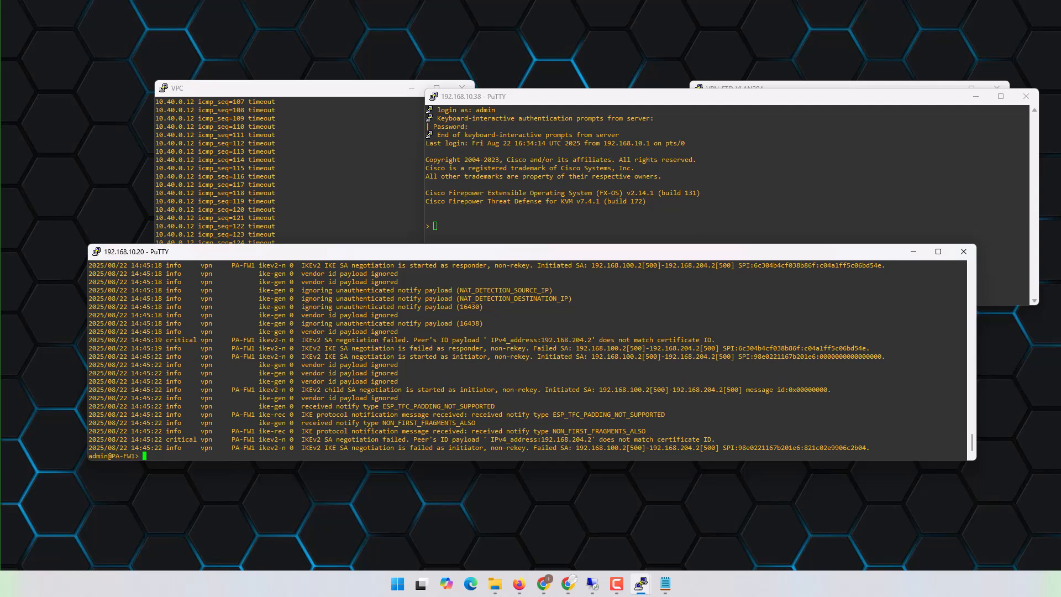
- In the PA-FW1 web interface, open IKE gateway PA-FW1_2_FTD-FW2 and set its peer identification type to Distinguished Name (Subject)
click(543, 585)
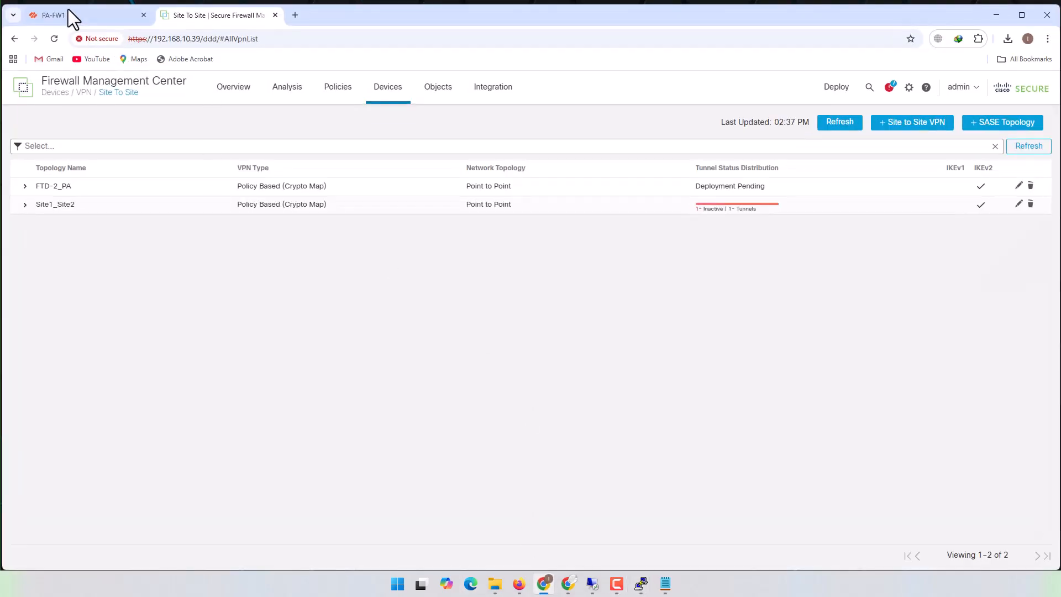
click(68, 15)
click(666, 442)
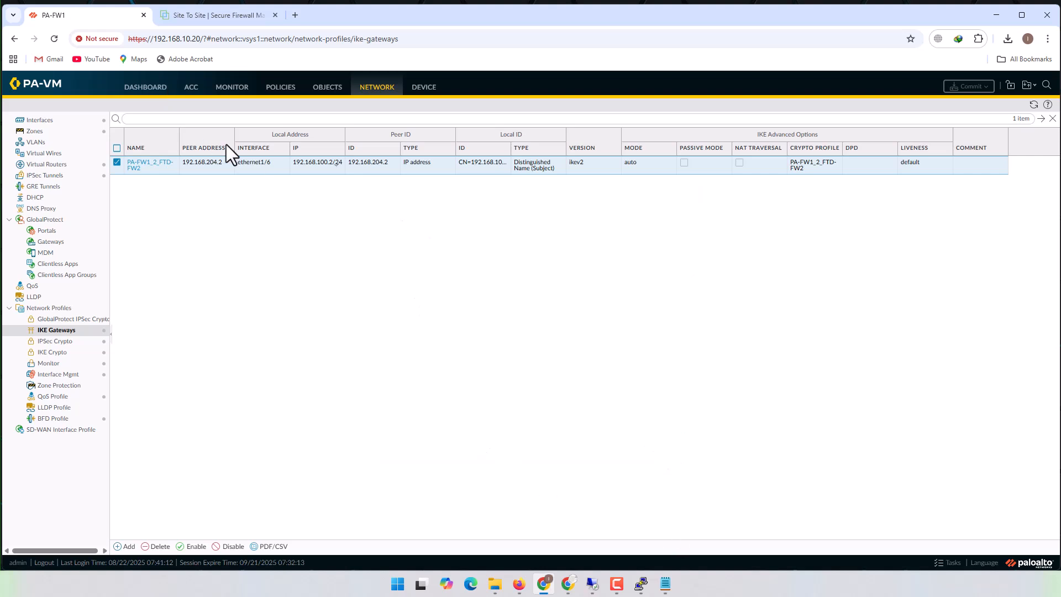
click(142, 165)
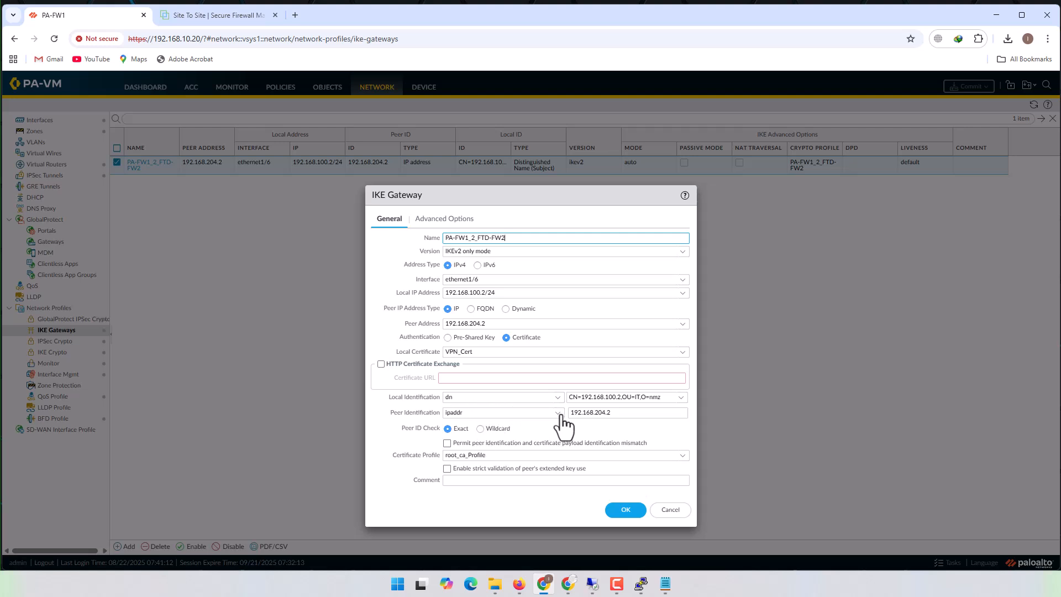
click(525, 415)
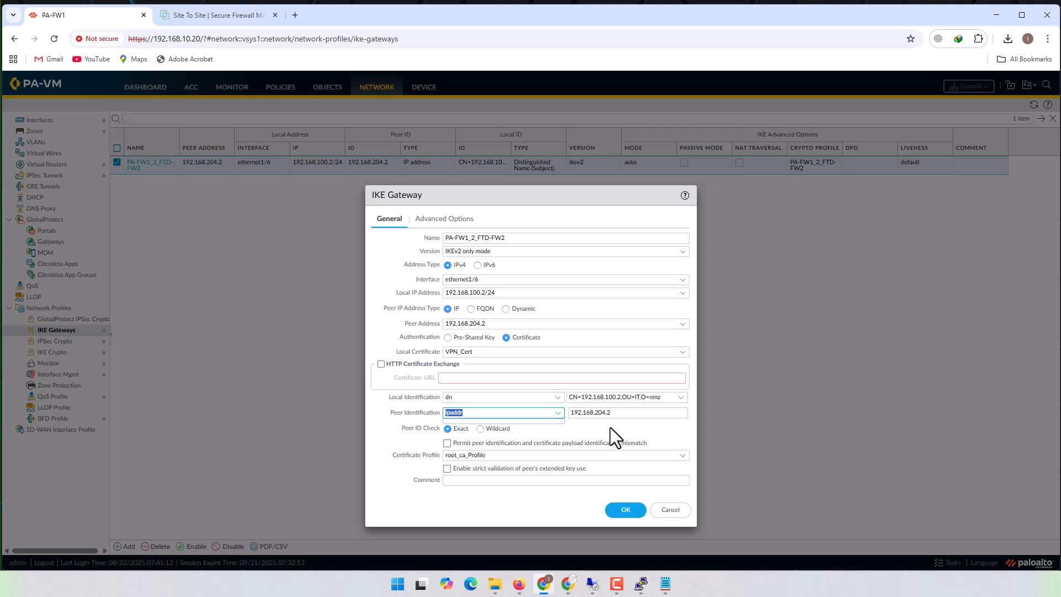
click(610, 427)
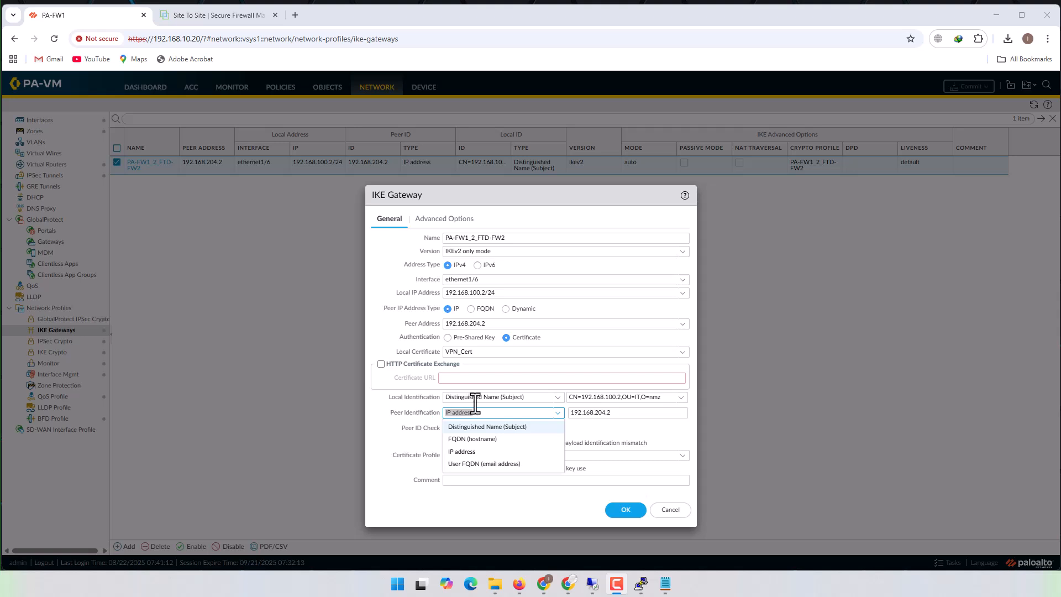
click(493, 427)
- Copy the local identification into the peer identification, change it to CN=192.168.204.2,OU=IT,O=nmz, and save the IKE gateway
triple_click(630, 396)
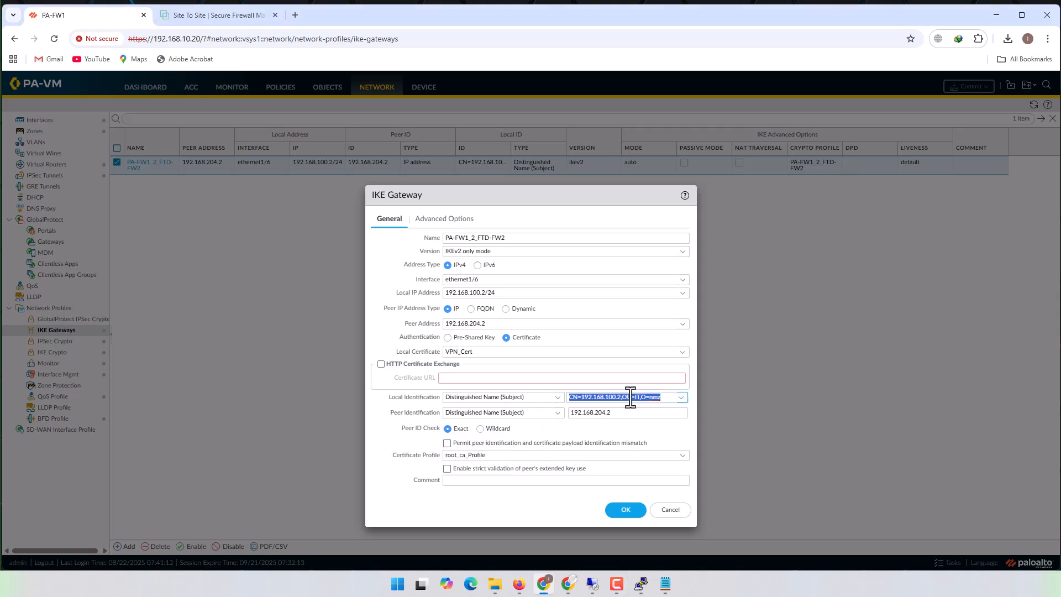
key(ctrl+c)
triple_click(627, 411)
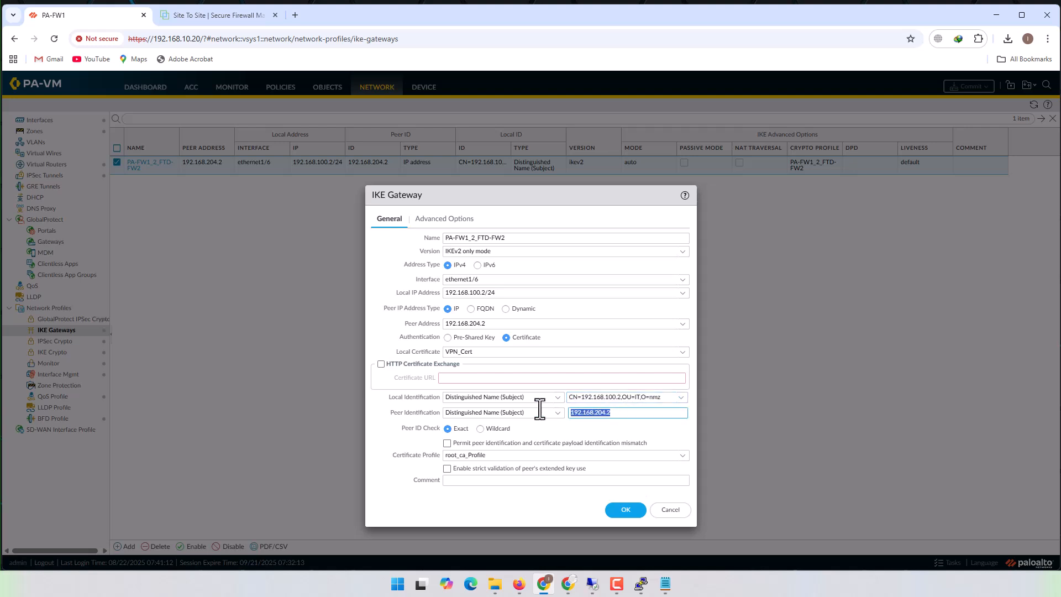
key(ctrl+v)
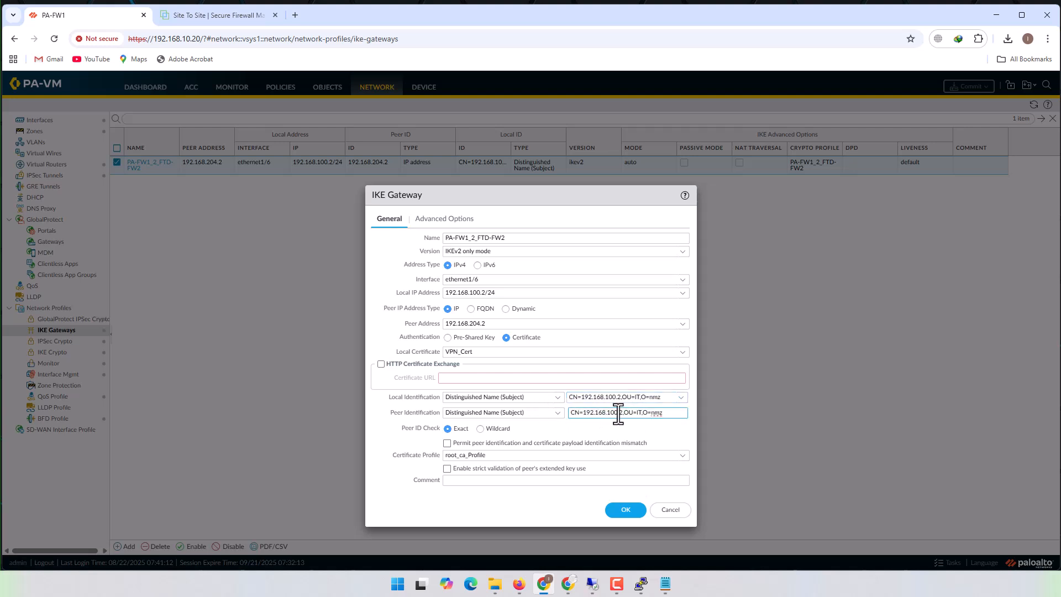
key(BackSpace)
key(BackSpace)
key(BackSpace)
text(204)
click(625, 513)
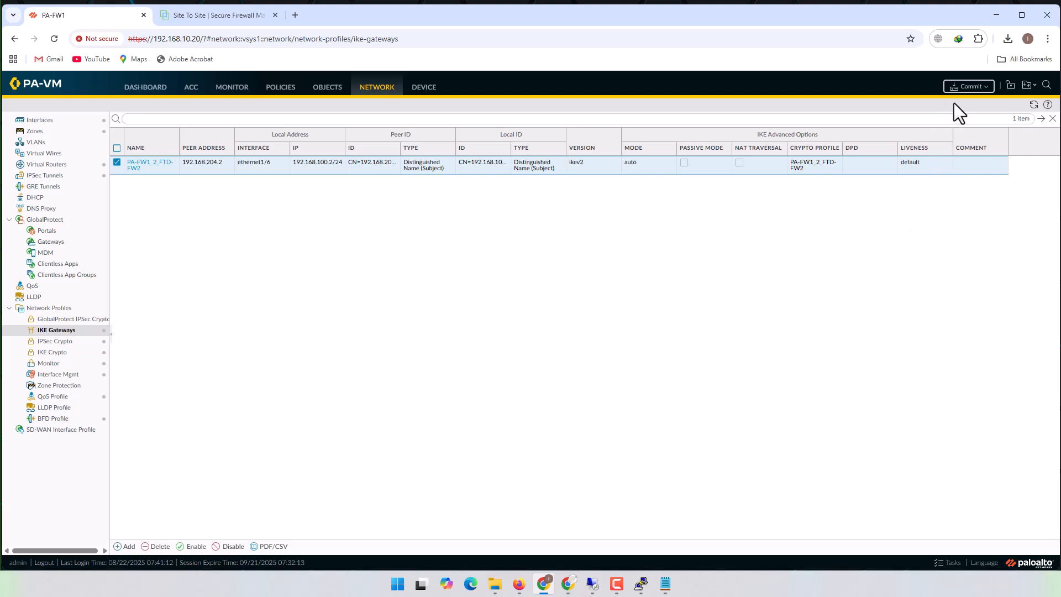
- Commit all changes on PA-FW1 and close the commit status once it completes
click(967, 87)
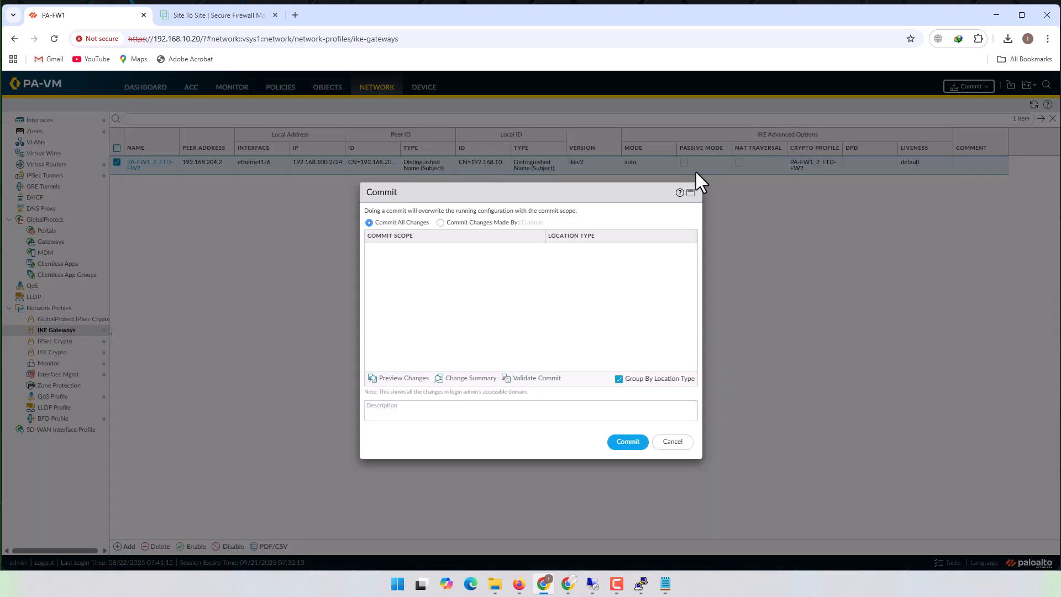
click(627, 442)
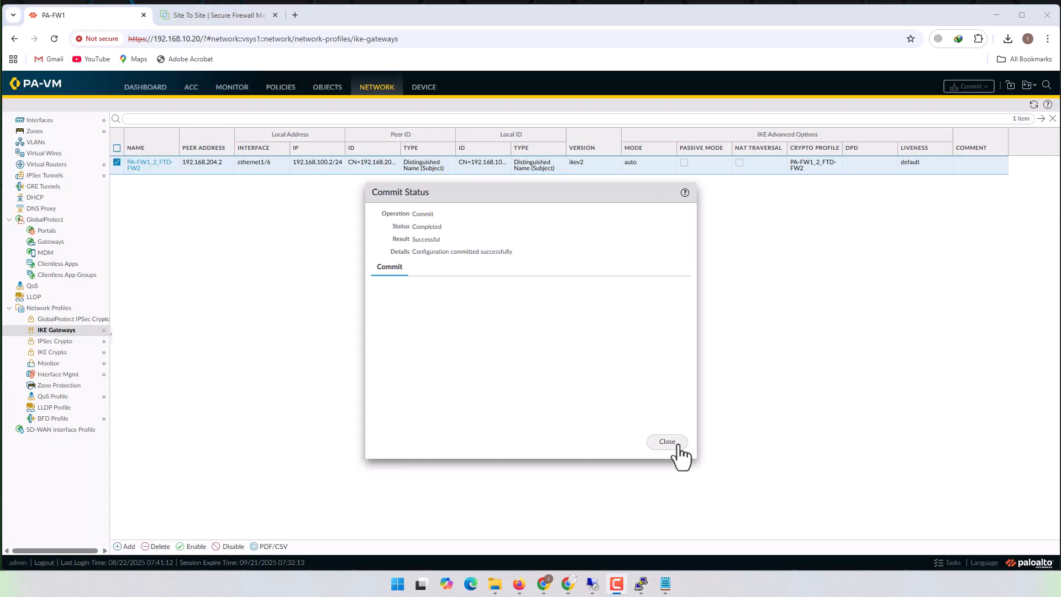
click(675, 444)
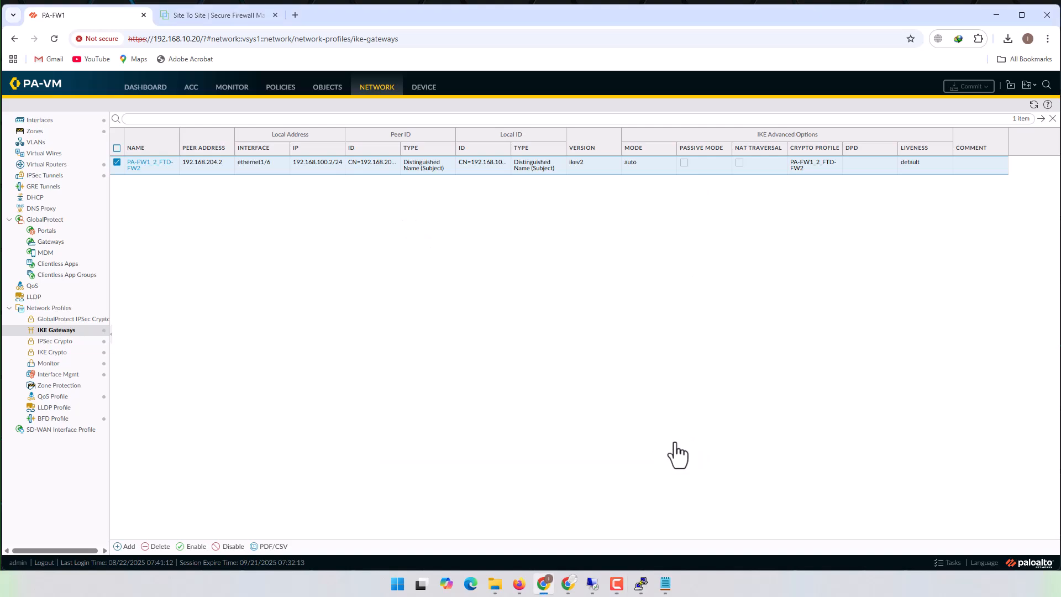
- Return to the PA-FW1 PuTTY session and delete all system logs with clear log system, confirming with y
click(546, 583)
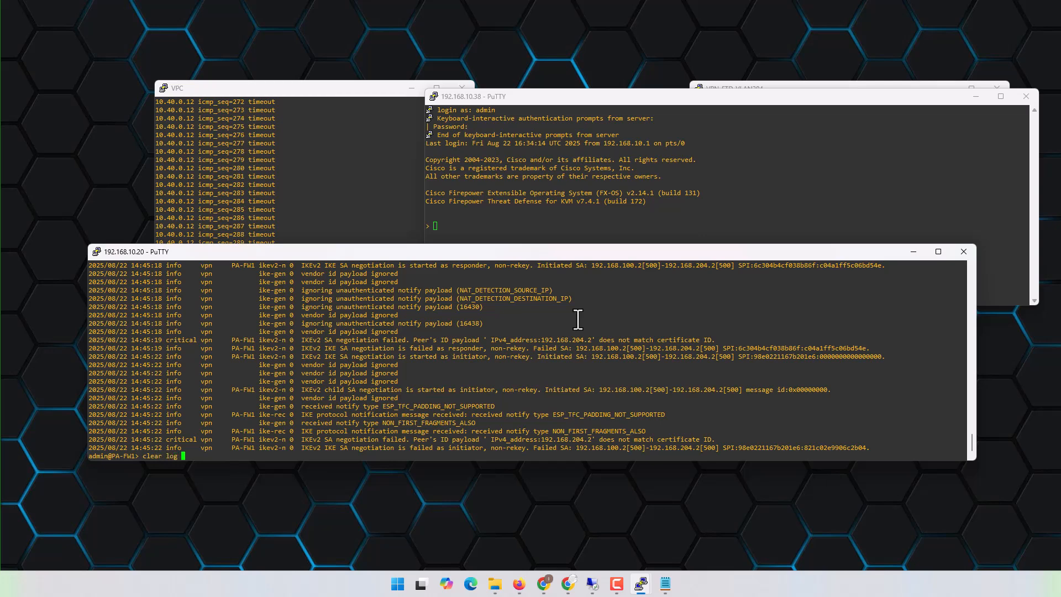
key(Return)
key(y)
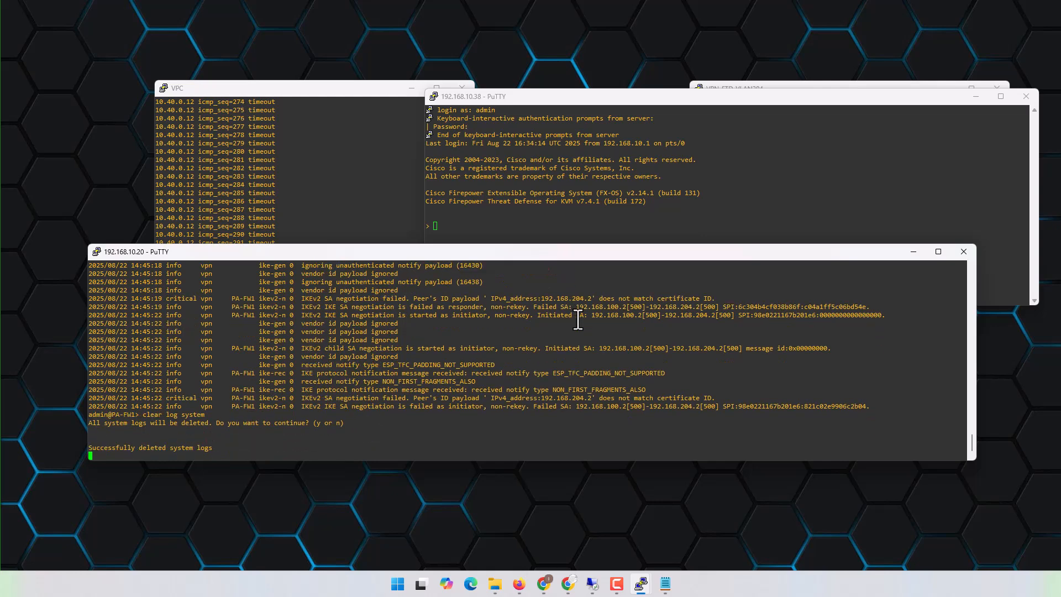
key(Return)
- Begin a clear vpn command in the PA-FW1 session
text(clear vpn ike-sa)
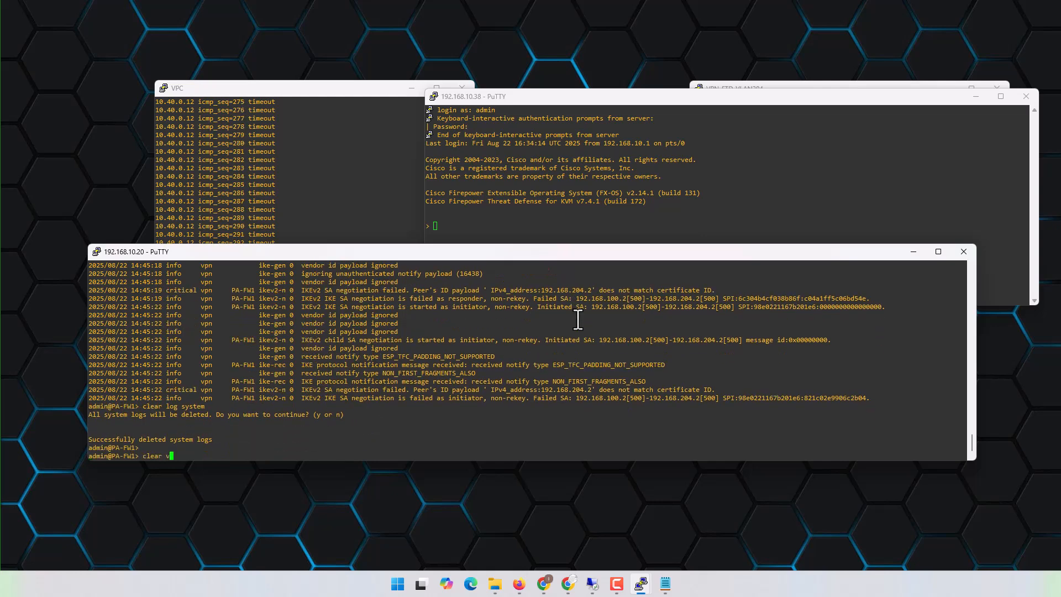
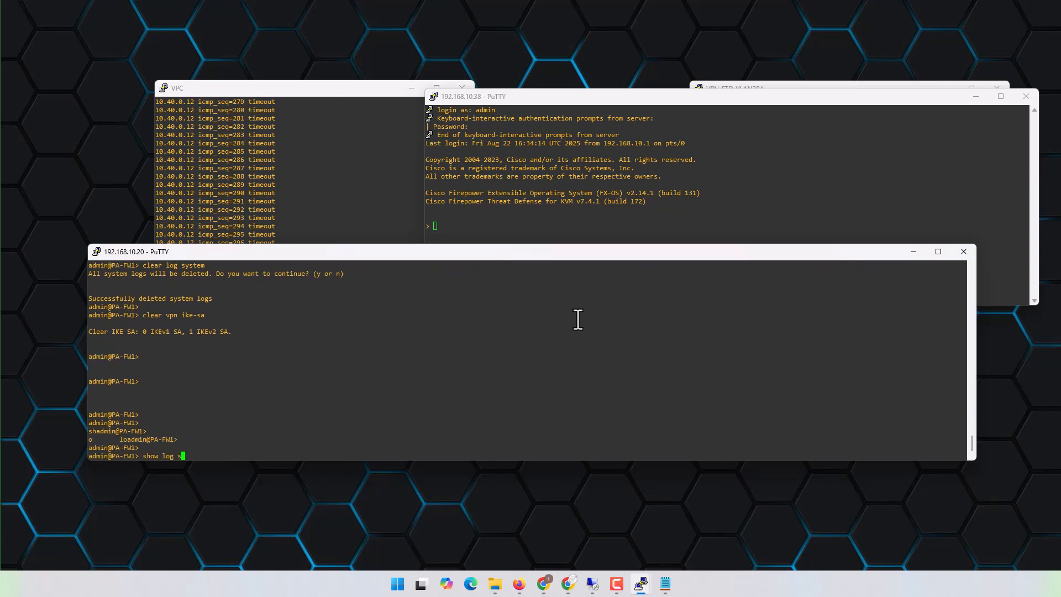
- Show the system log with show log system on PA-FW1, enlarge the session window, and examine the peer ID negotiation entries
key(Return)
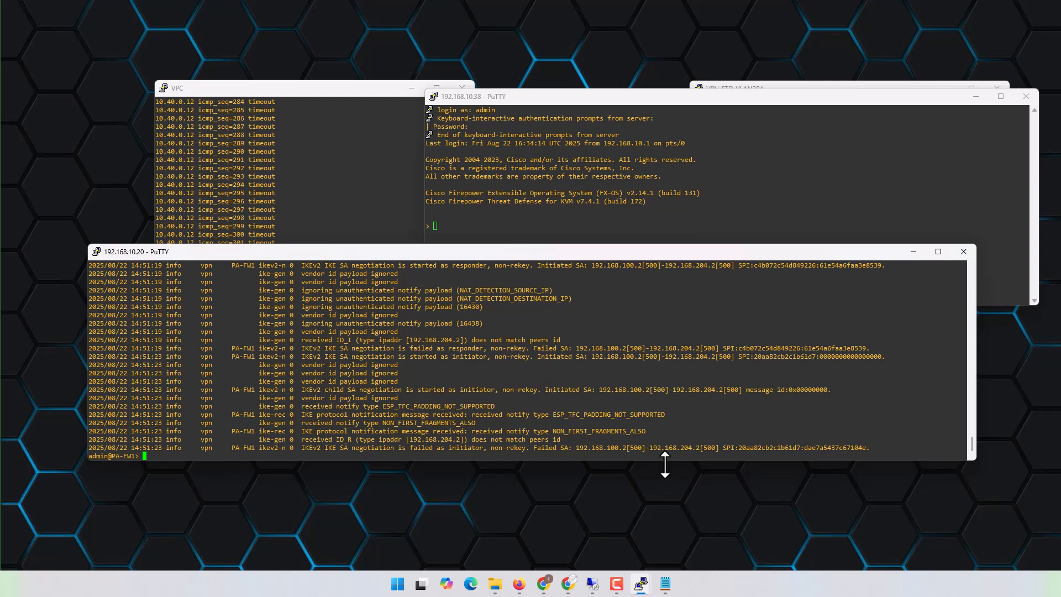
drag(665, 464, 672, 514)
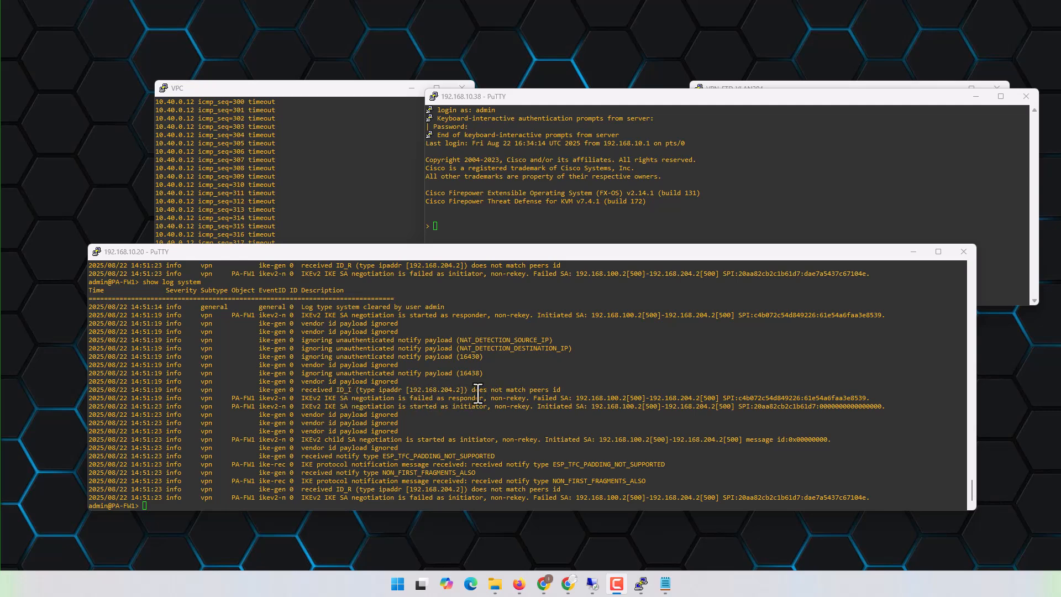
drag(436, 389, 584, 393)
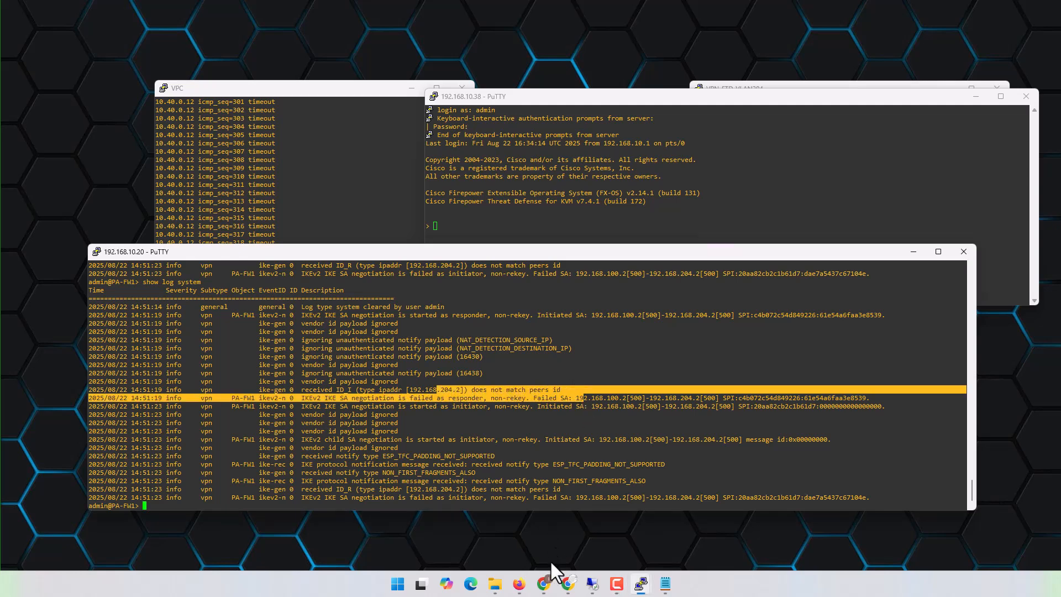
- Switch to Firewall Management Center in Chrome, set the FTD-2_PA topology's IKE Identity Sent to Peers to hostname, and save it
mouse_move(540, 584)
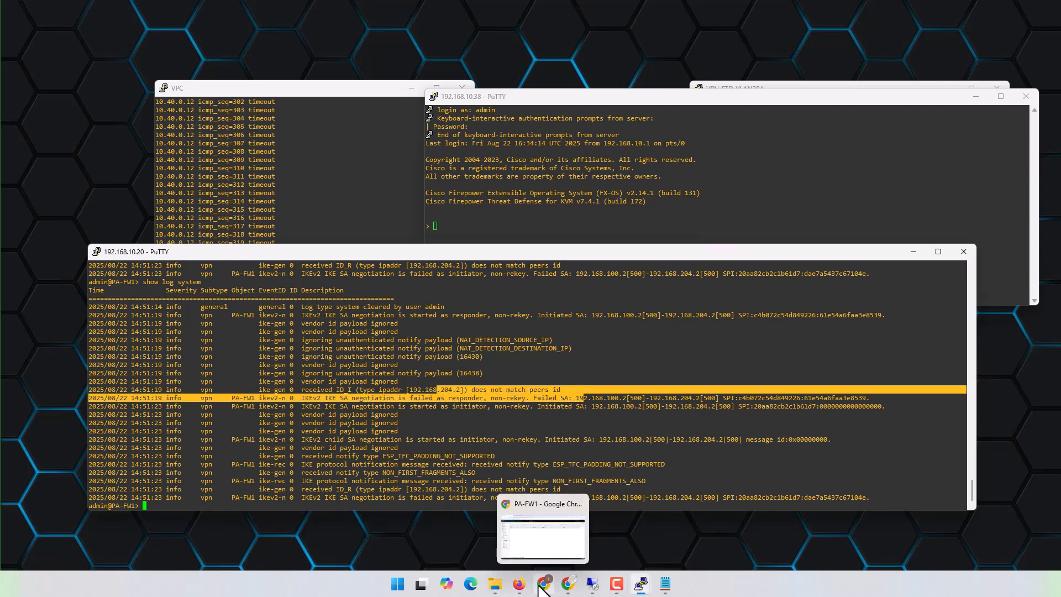
click(550, 544)
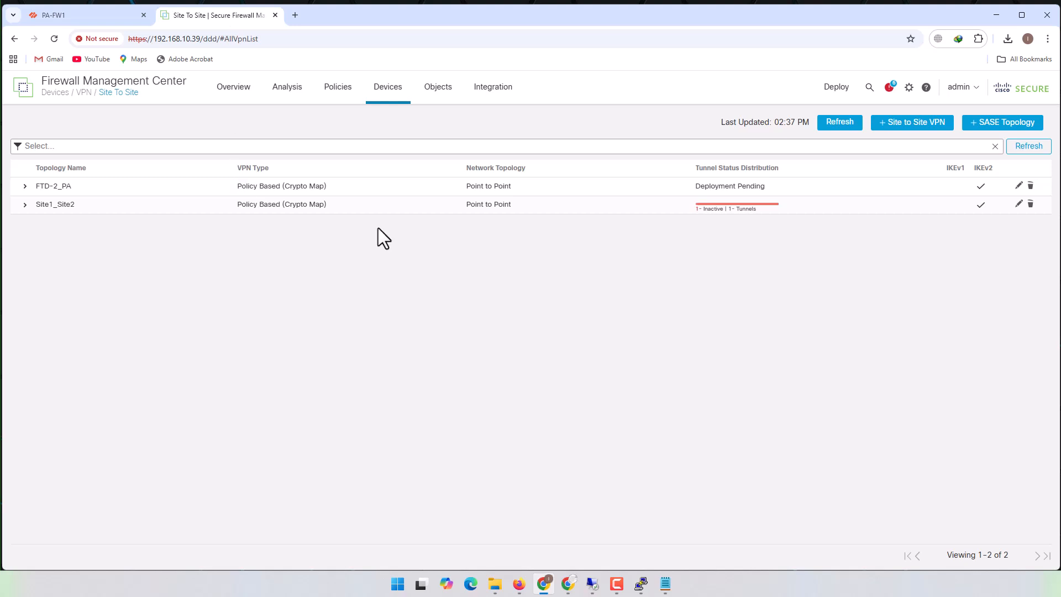
click(1018, 186)
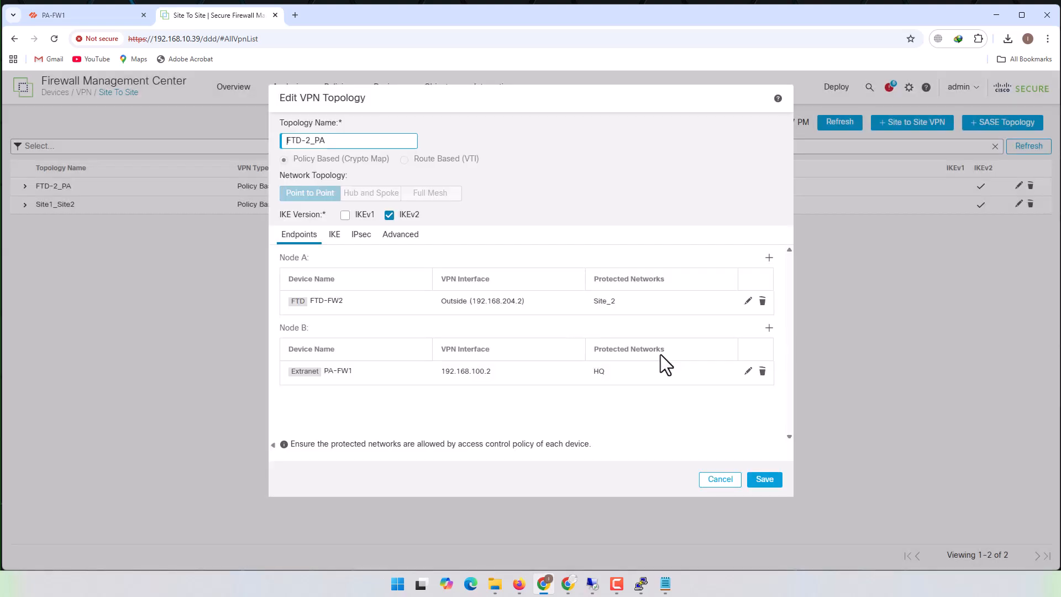
click(394, 237)
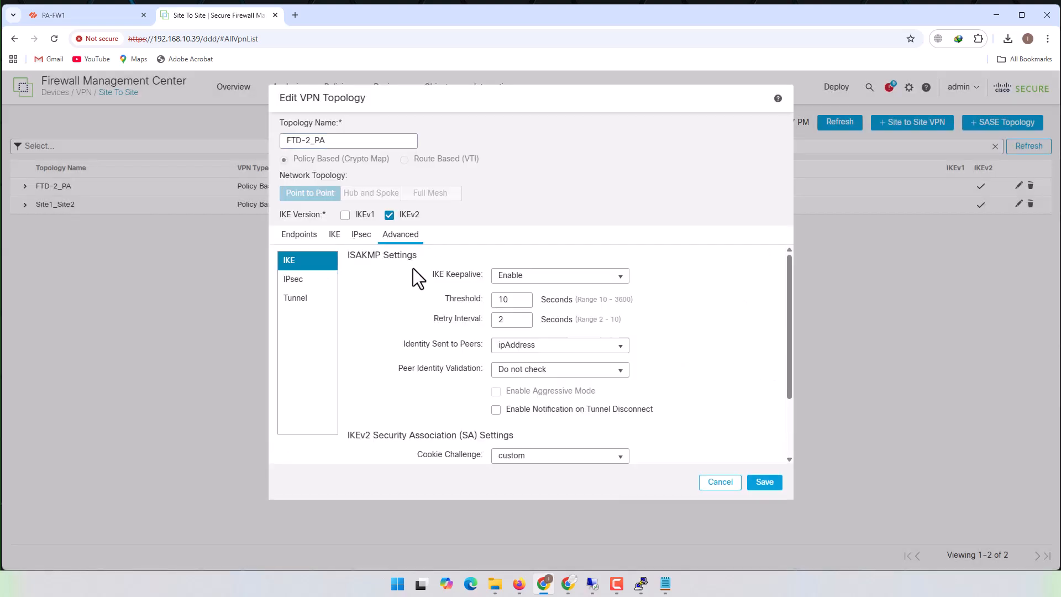
click(618, 346)
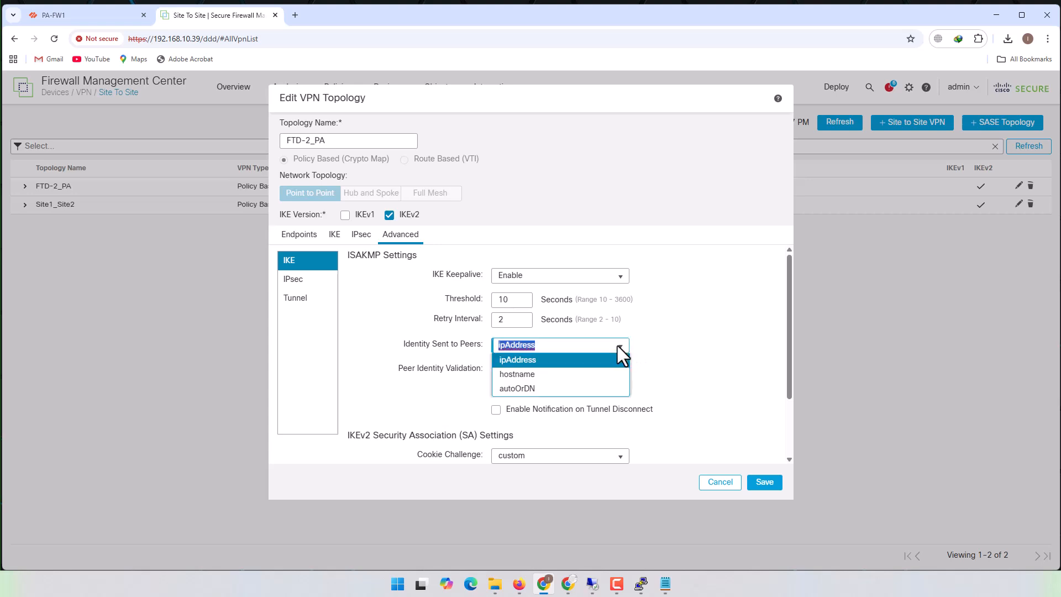
click(511, 374)
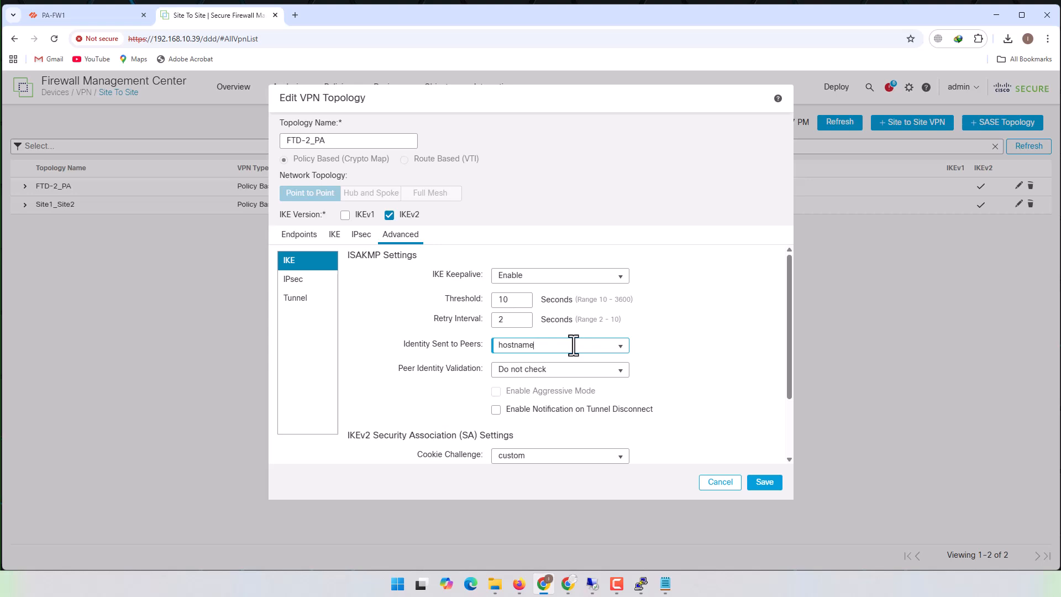
click(619, 349)
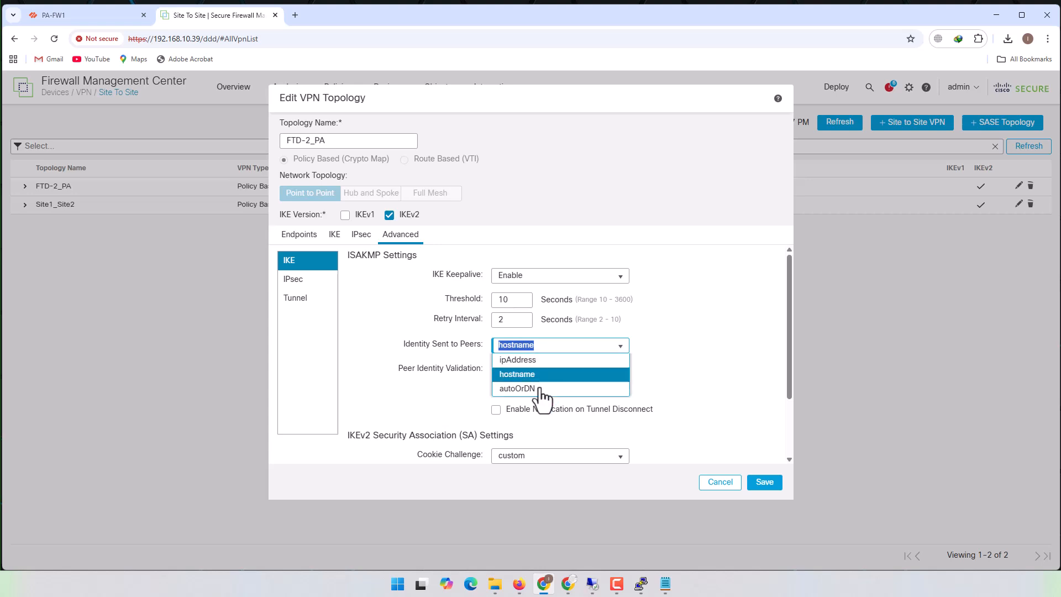
click(697, 342)
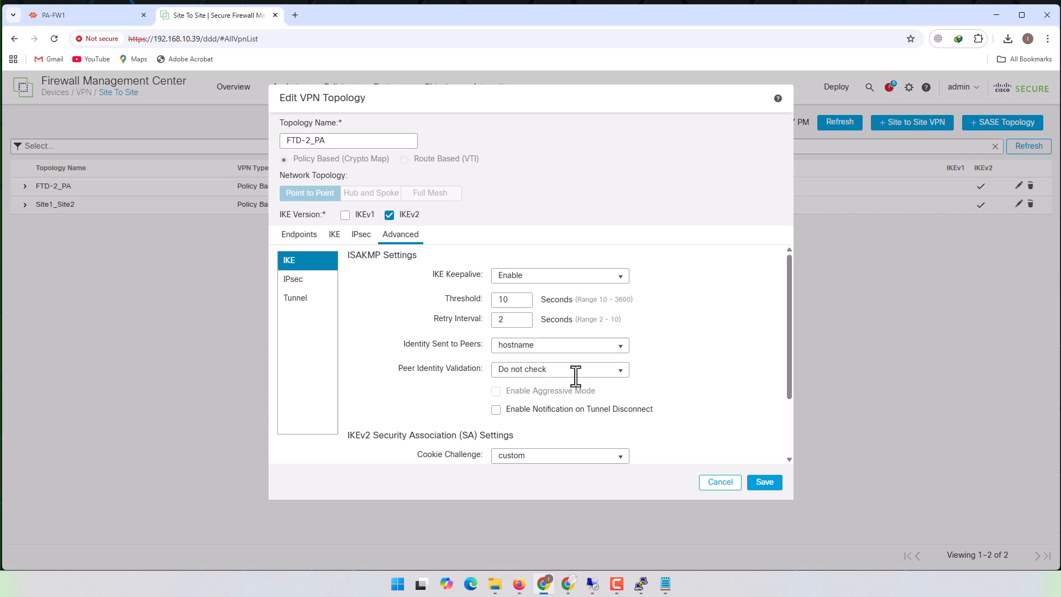
click(763, 483)
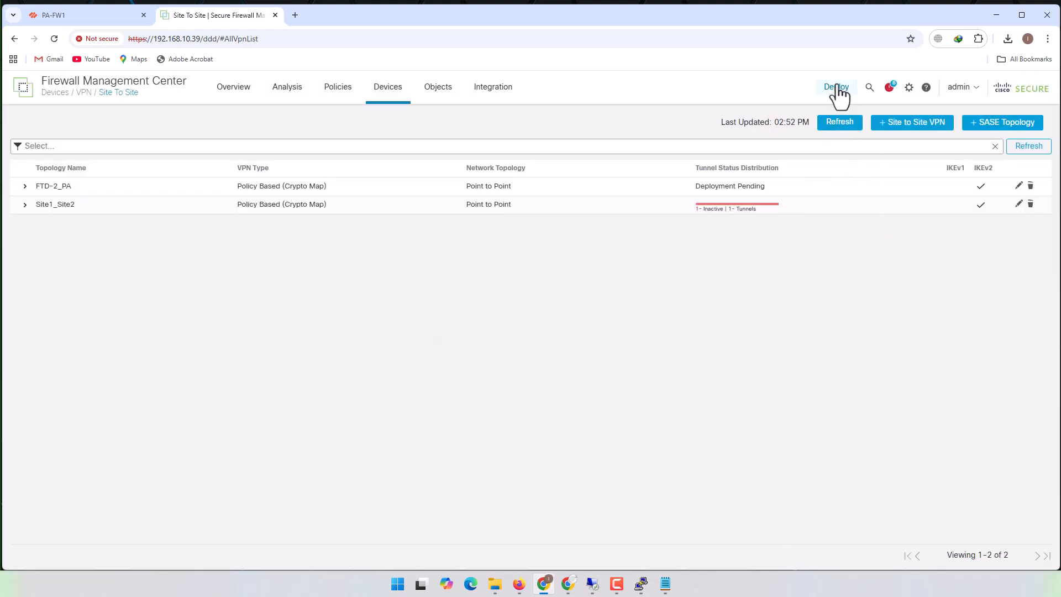
- Deploy the pending changes to FTD-FW2 only
click(836, 87)
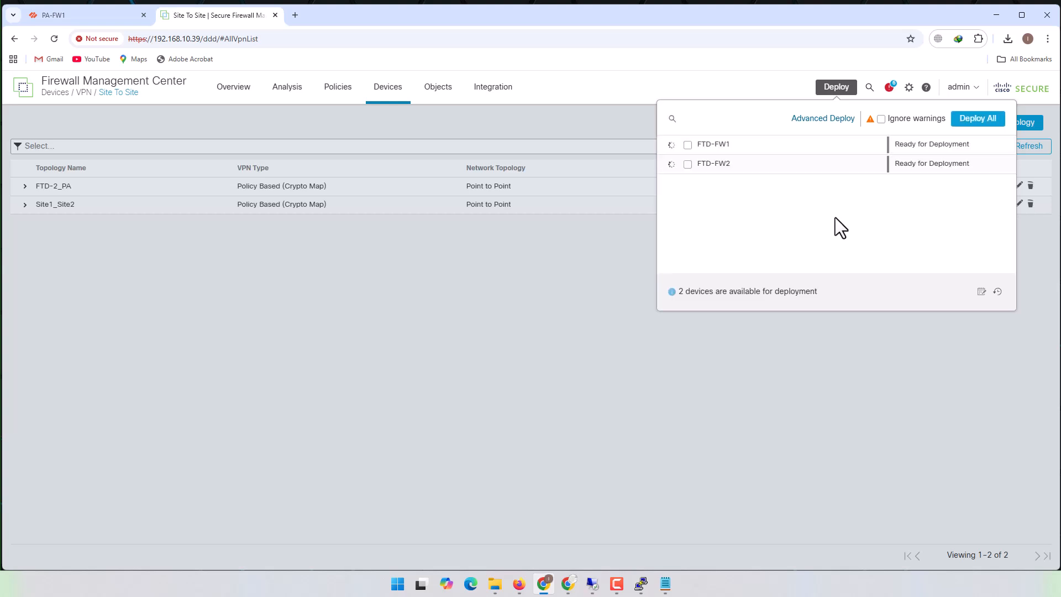
click(687, 164)
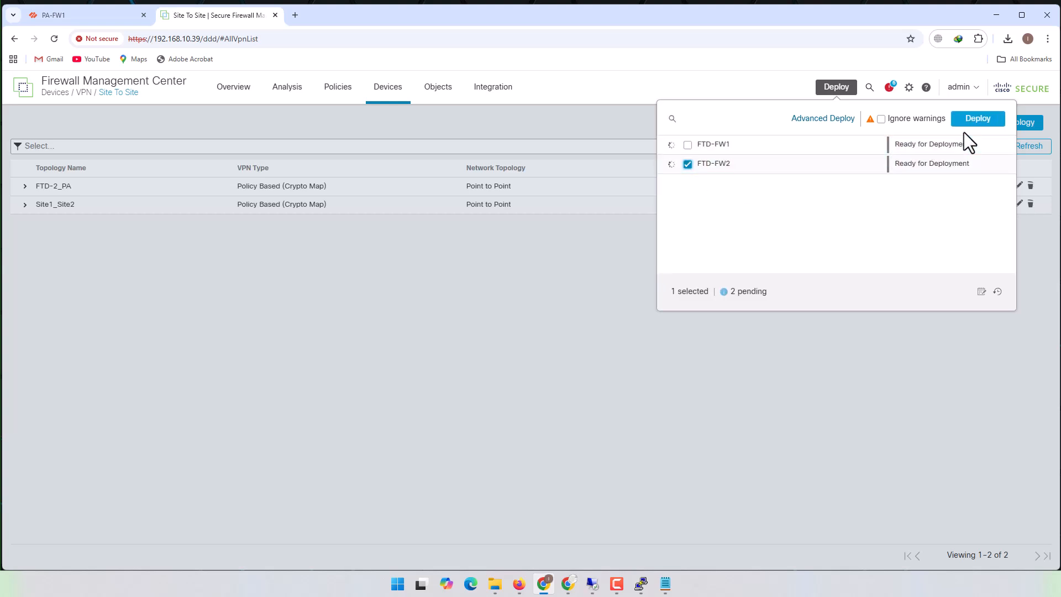
click(978, 119)
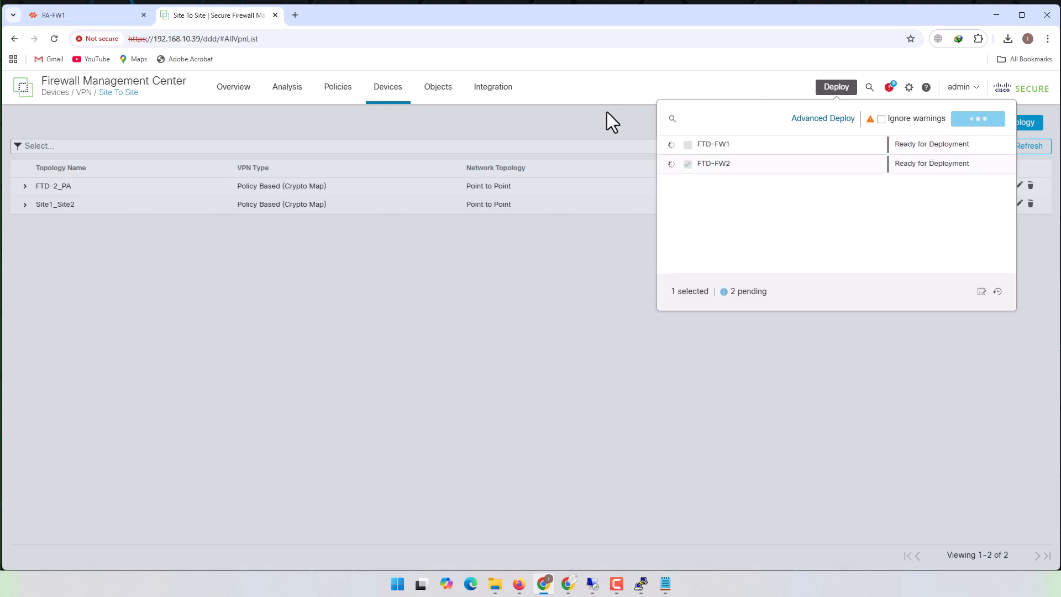
- In the PA-FW1_2_FTD-FW2 IKE gateway, set the peer identification to FQDN (hostname) with the value FTD-FW2, and check the FTD-FW2 deployment
click(71, 16)
click(142, 164)
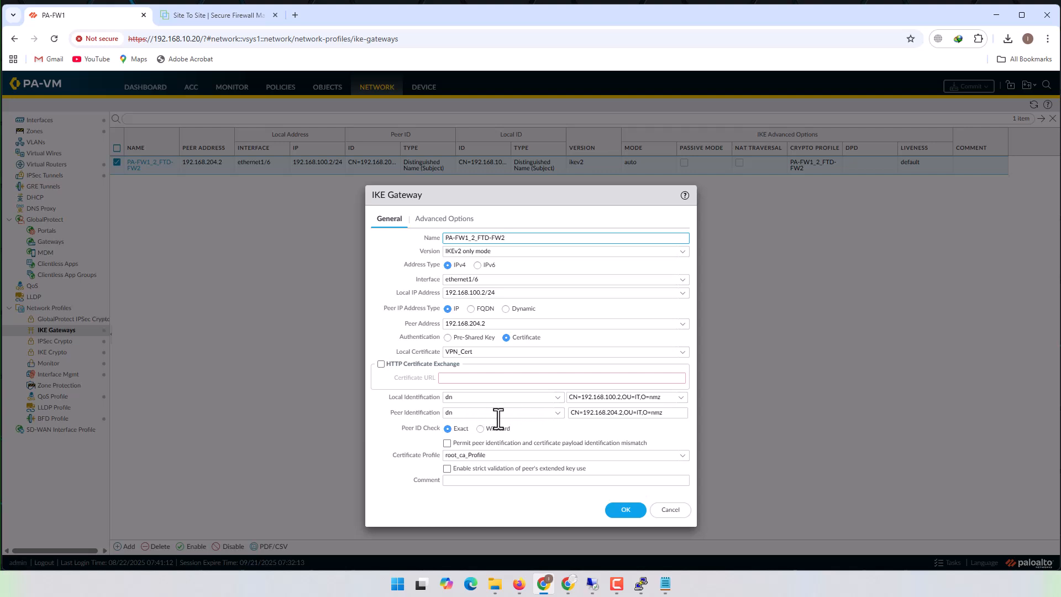
click(562, 415)
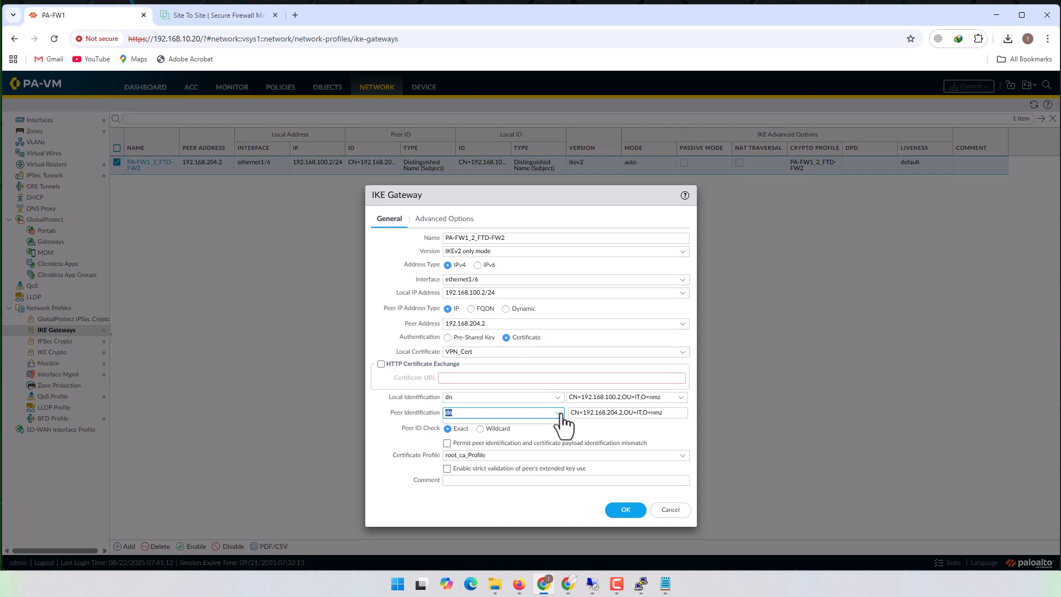
click(559, 415)
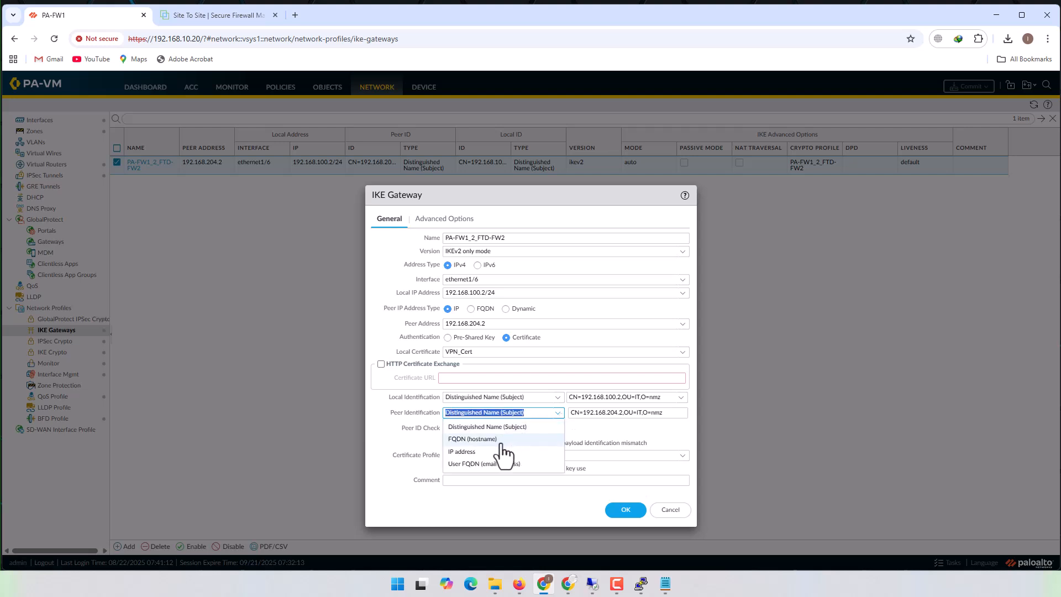
click(475, 440)
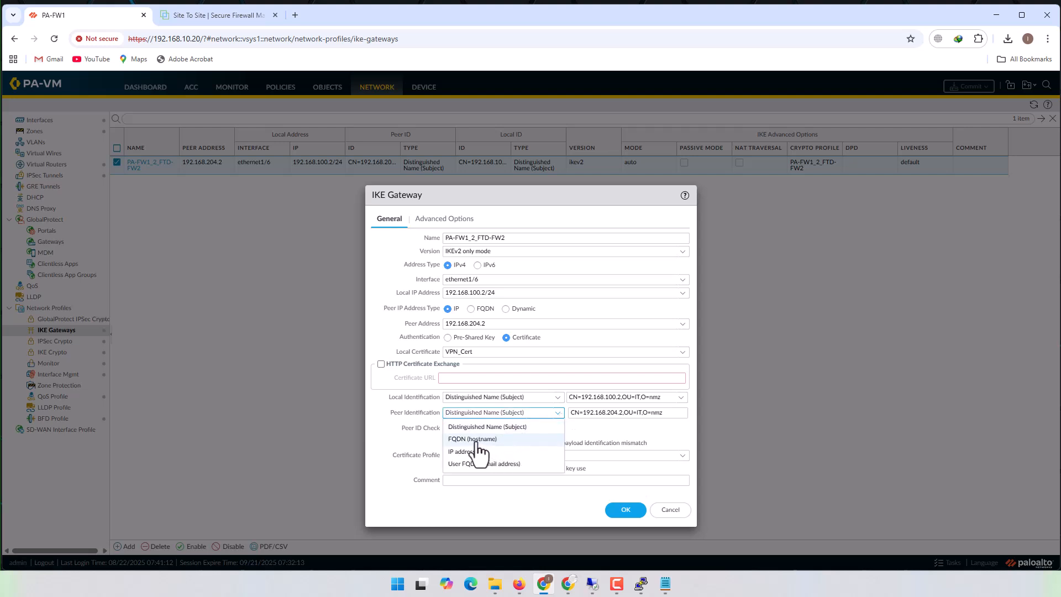
double_click(617, 414)
triple_click(617, 414)
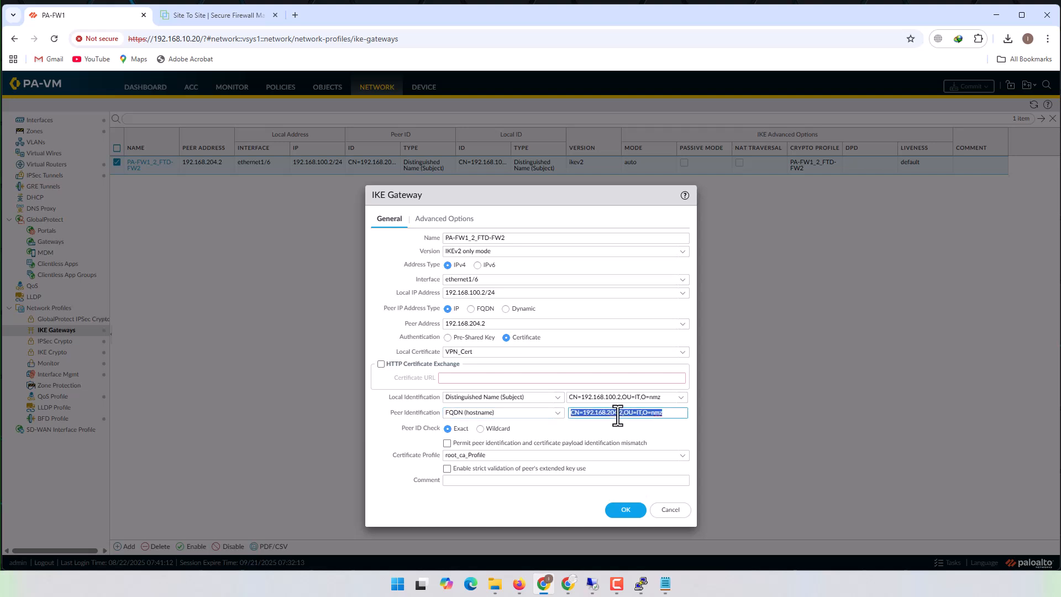
text(FTD-FW2)
click(244, 22)
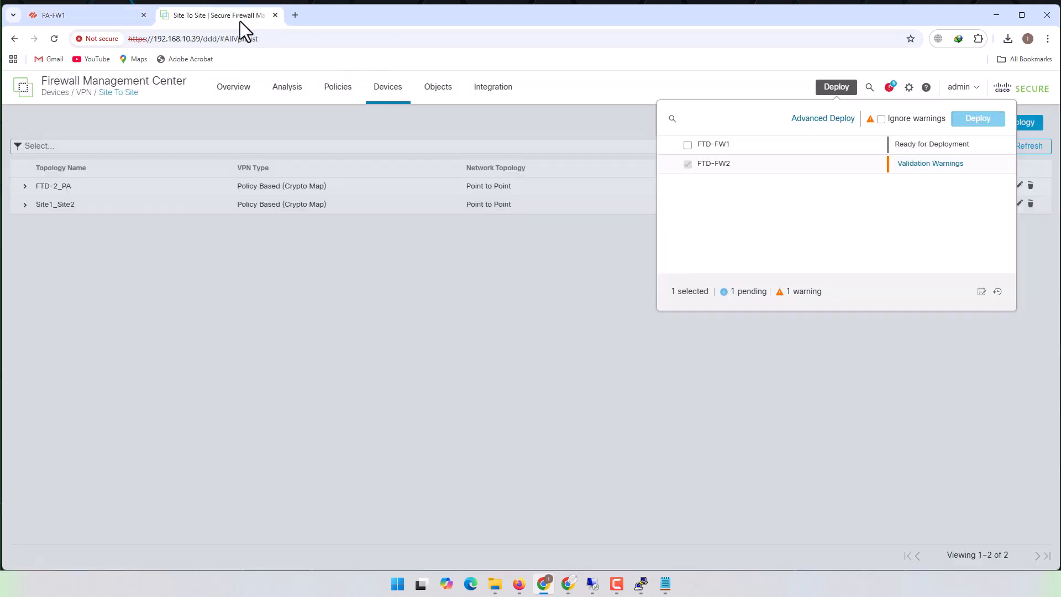
mouse_move(493, 88)
click(65, 19)
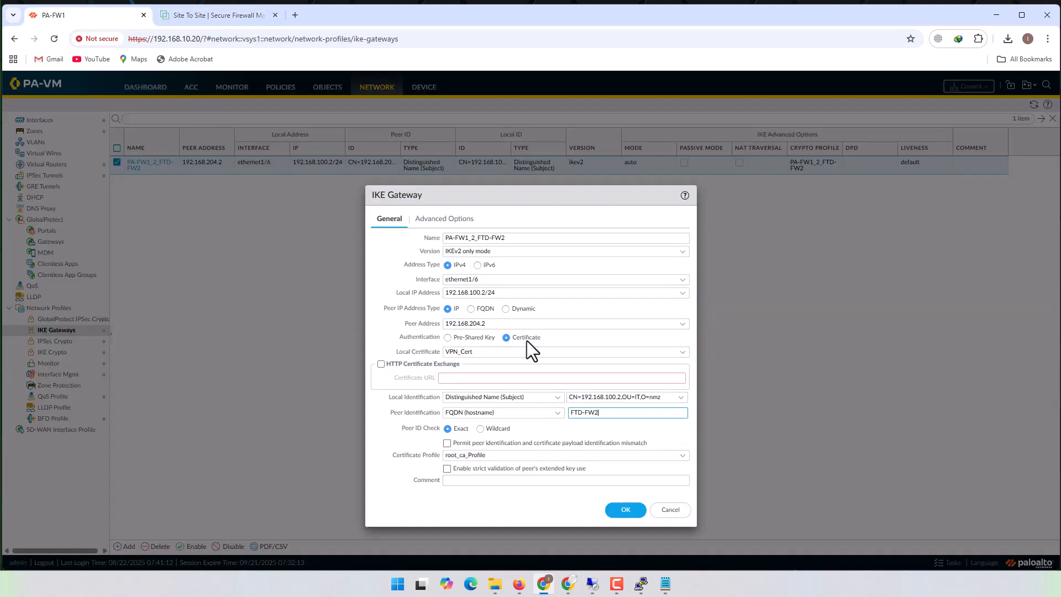
- Switch to the 192.168.10.38 PuTTY session and enter system support diagnostic-cli to check the firewall's hostname at the prompt
mouse_move(642, 586)
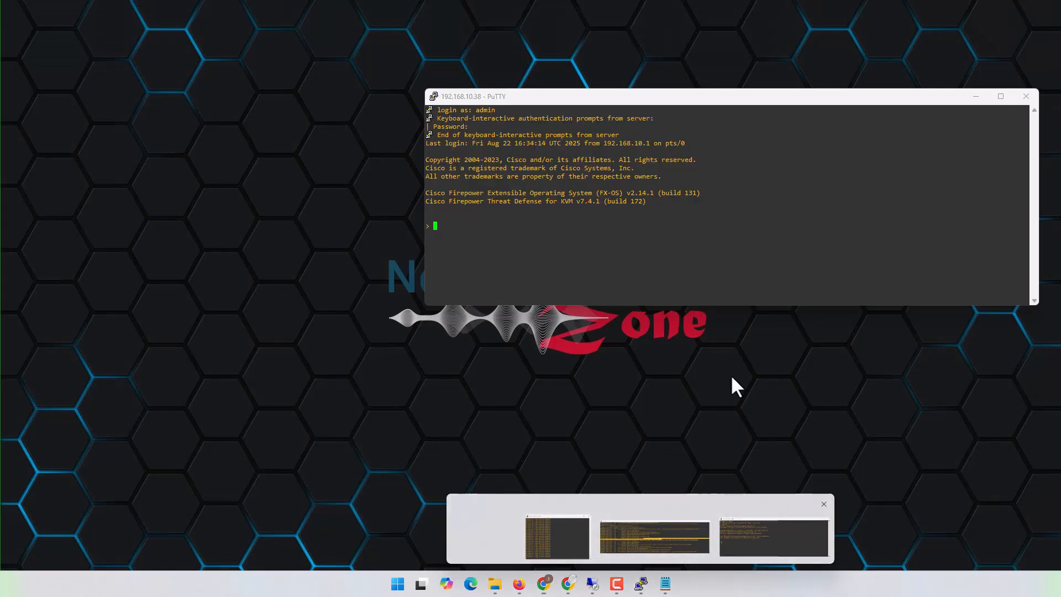
click(797, 531)
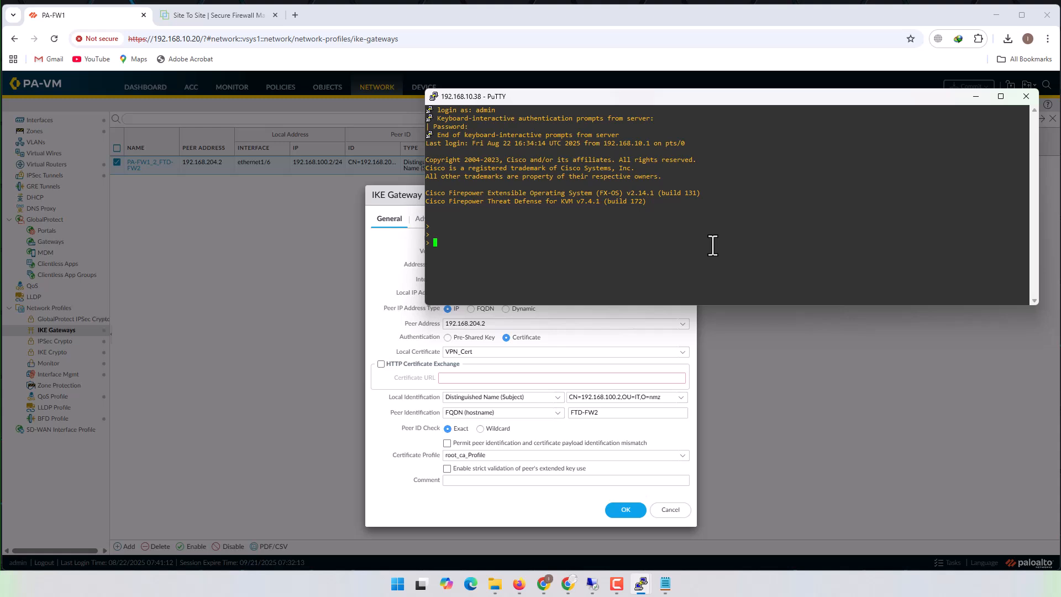
text(system support diagnostic-cli)
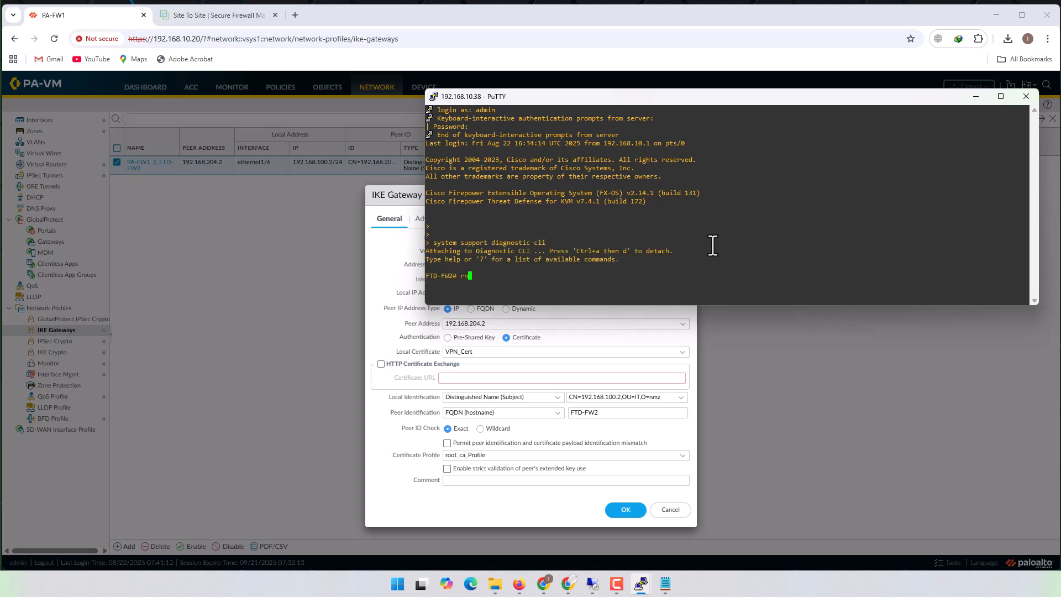
key(Return)
key(Return)
key(Return)
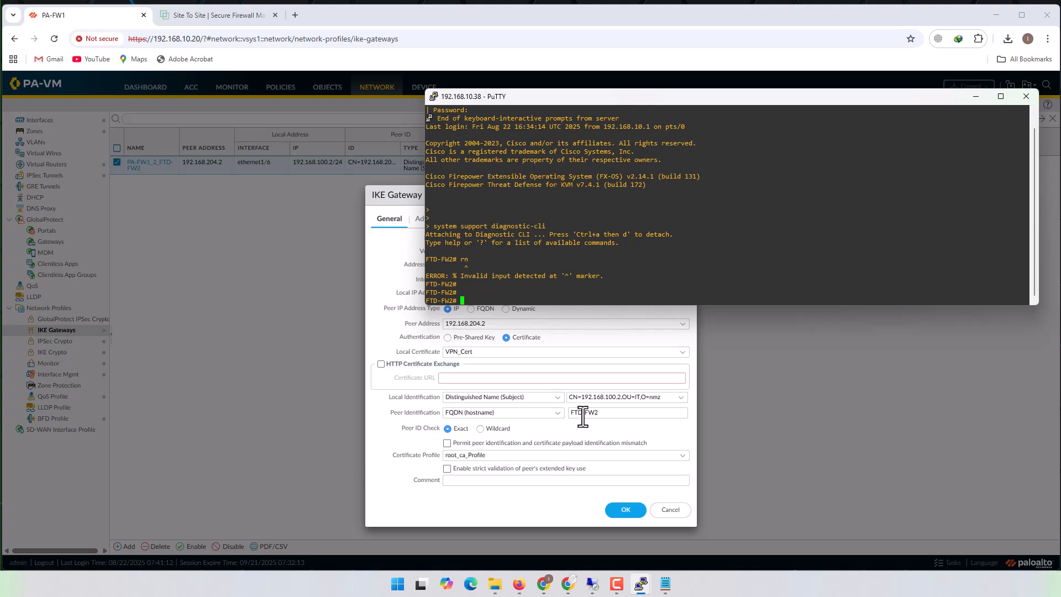
- Return to the PA-FW1 web interface, save the IKE gateway, and commit all changes
click(574, 500)
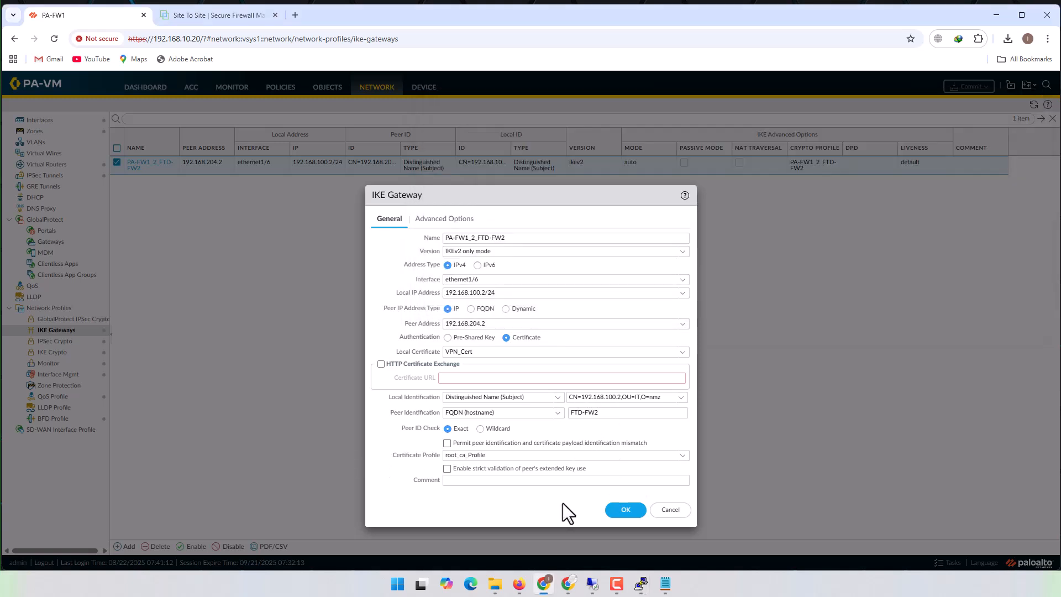
click(626, 509)
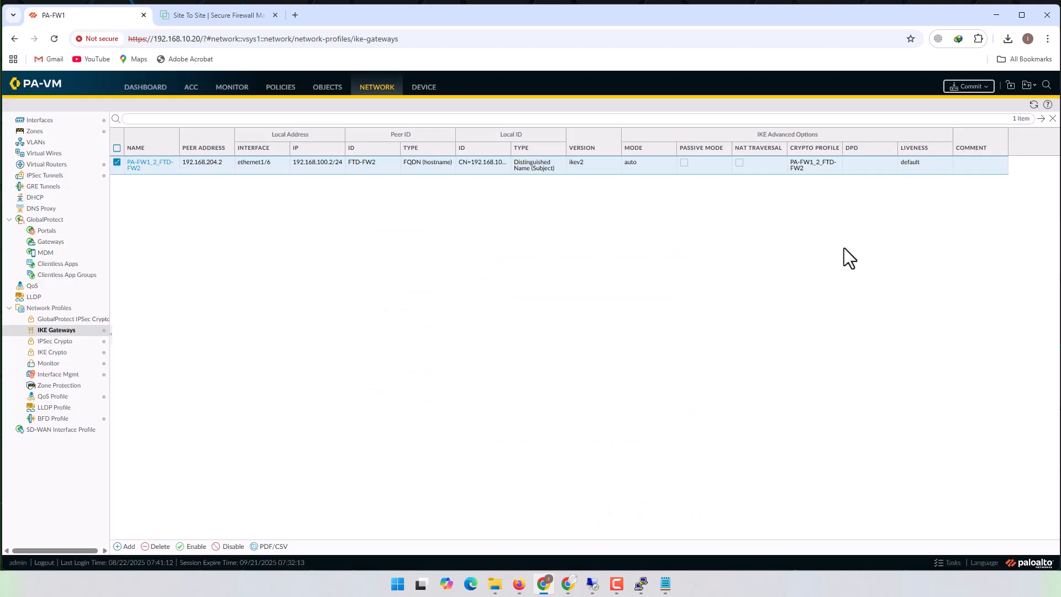
click(964, 87)
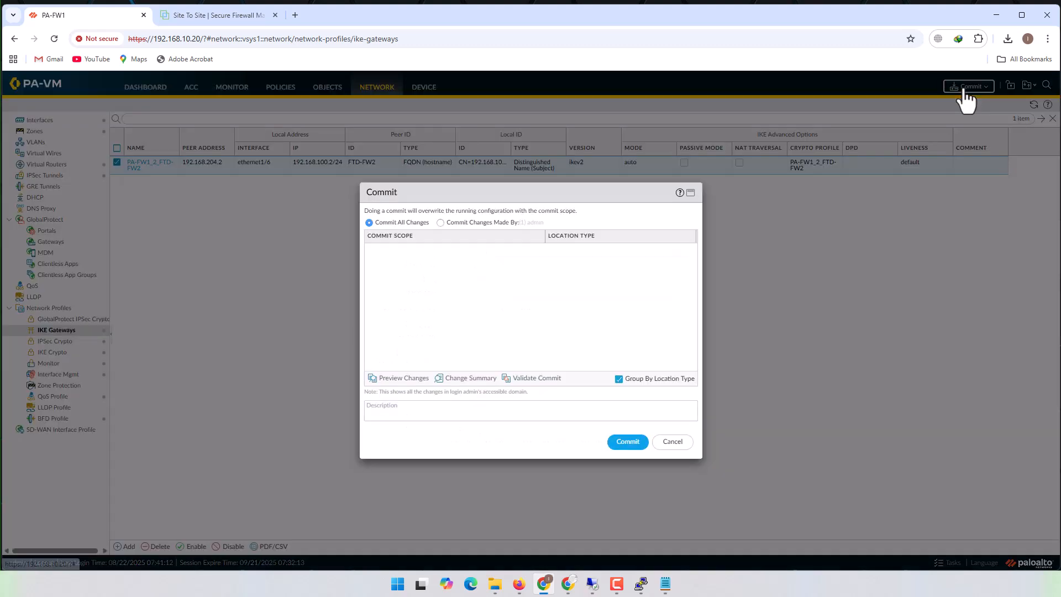
click(620, 442)
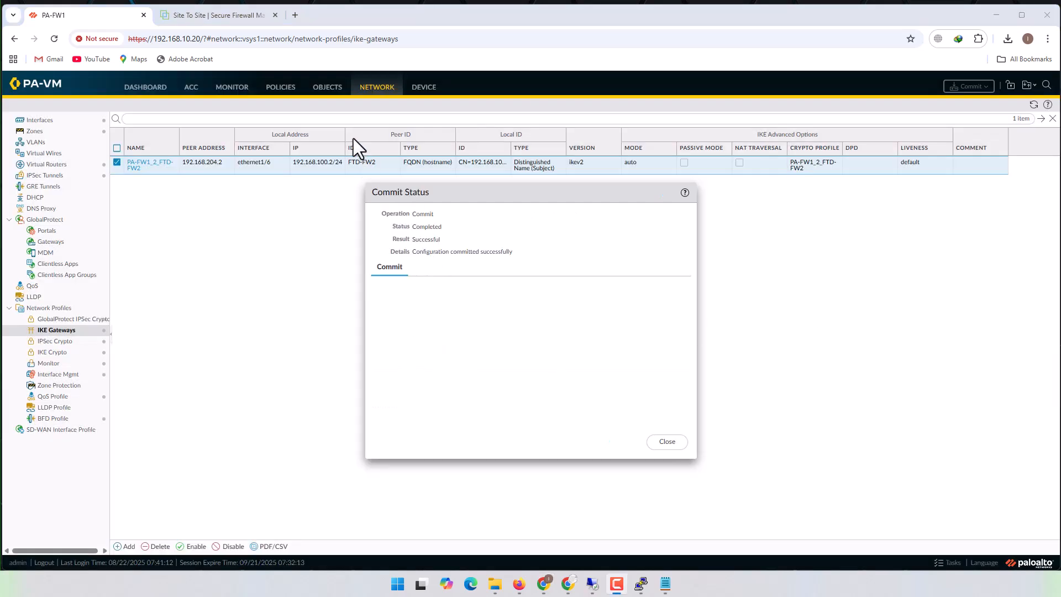
- Check the FTD-FW2 deployment status, minimize the browser, and restart ping 10.40.0.12 -t in the VPC session
click(223, 15)
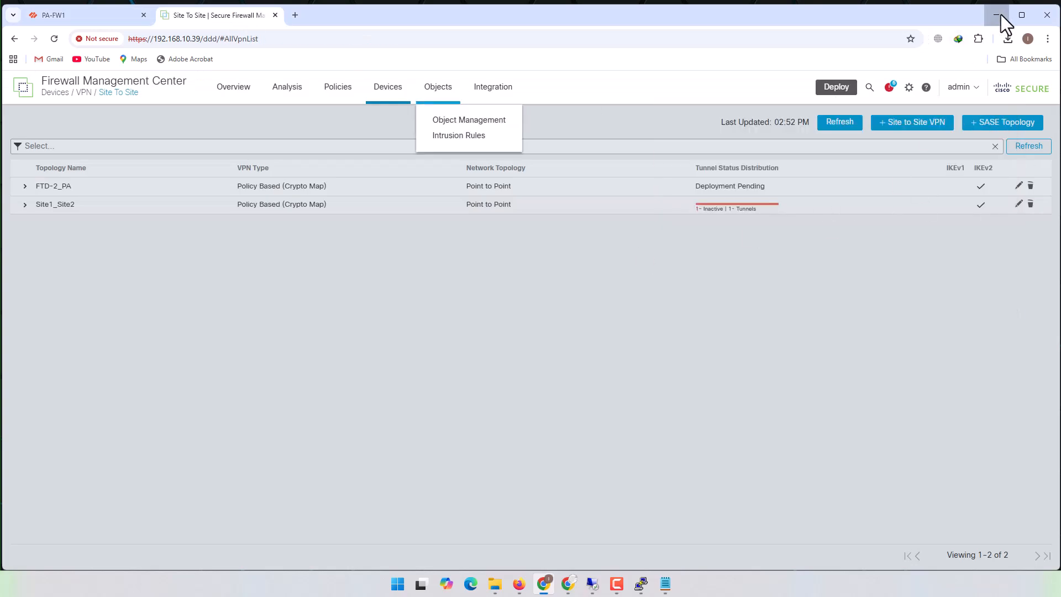
click(996, 15)
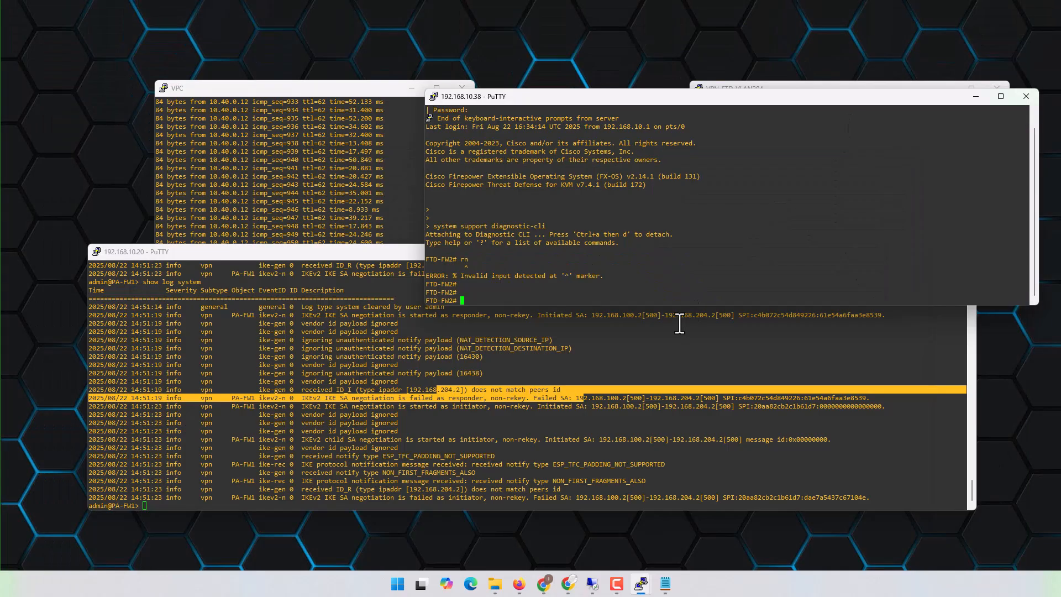
click(575, 435)
click(375, 146)
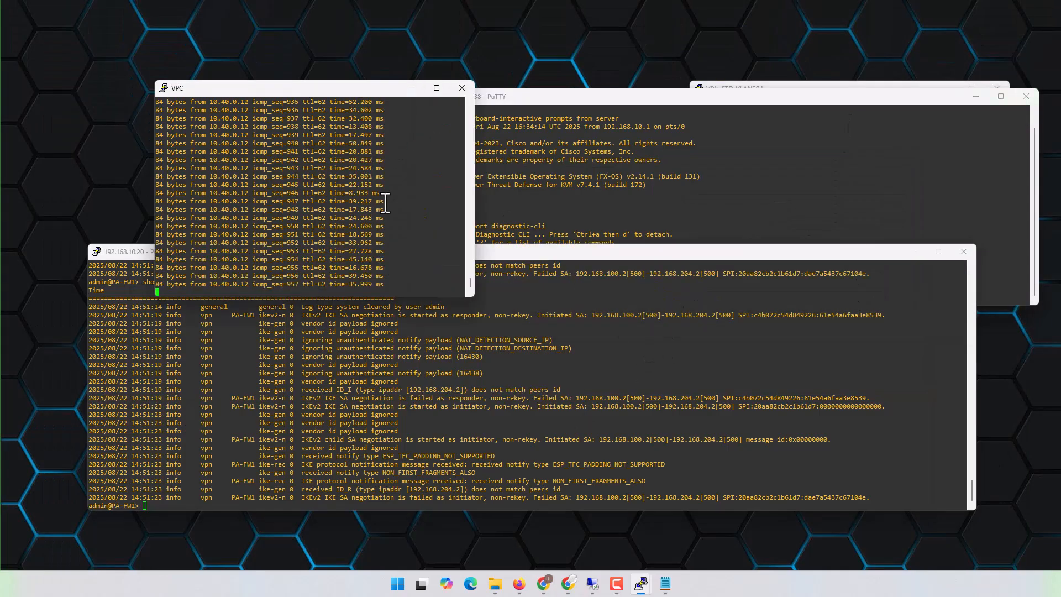
key(ctrl+c)
key(Up)
key(Return)
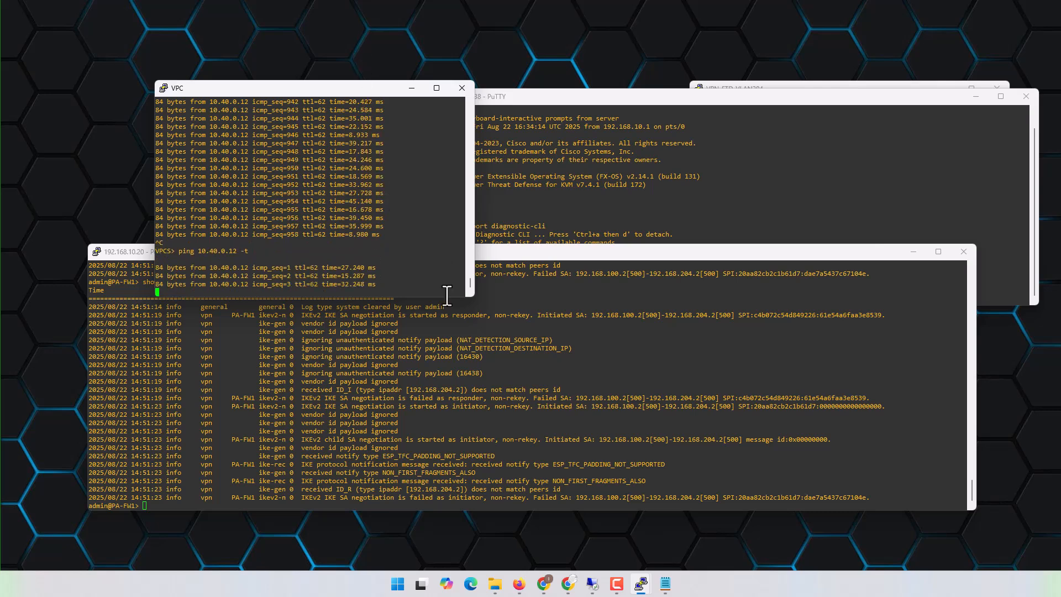
- Run clear vpn ike-sa in the PA-FW1 session and check the continuous ping replies in the VPC session
click(404, 440)
key(Return)
key(Return)
key(Return)
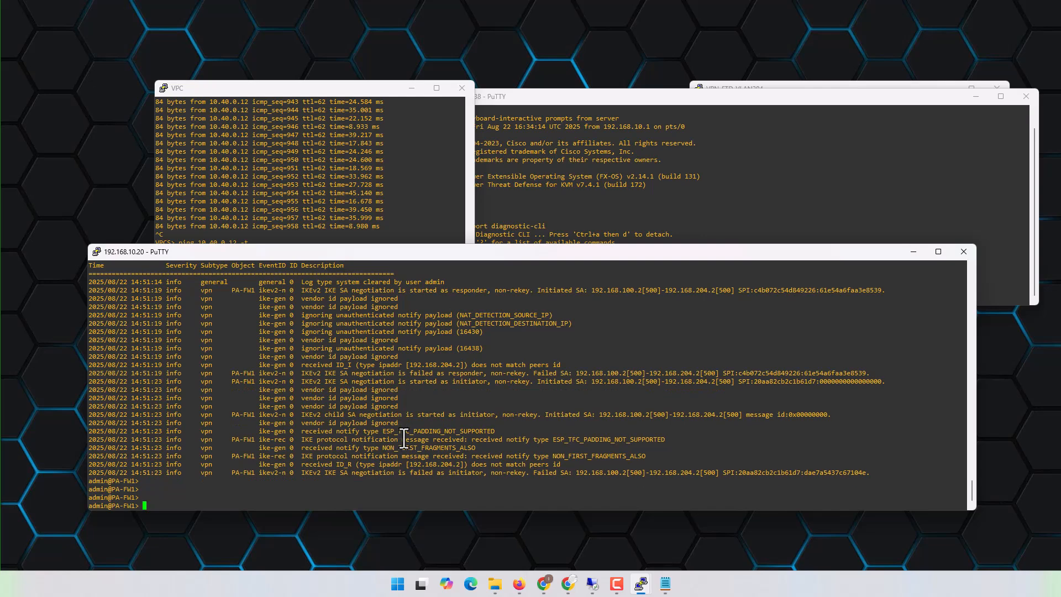
text(clear cr)
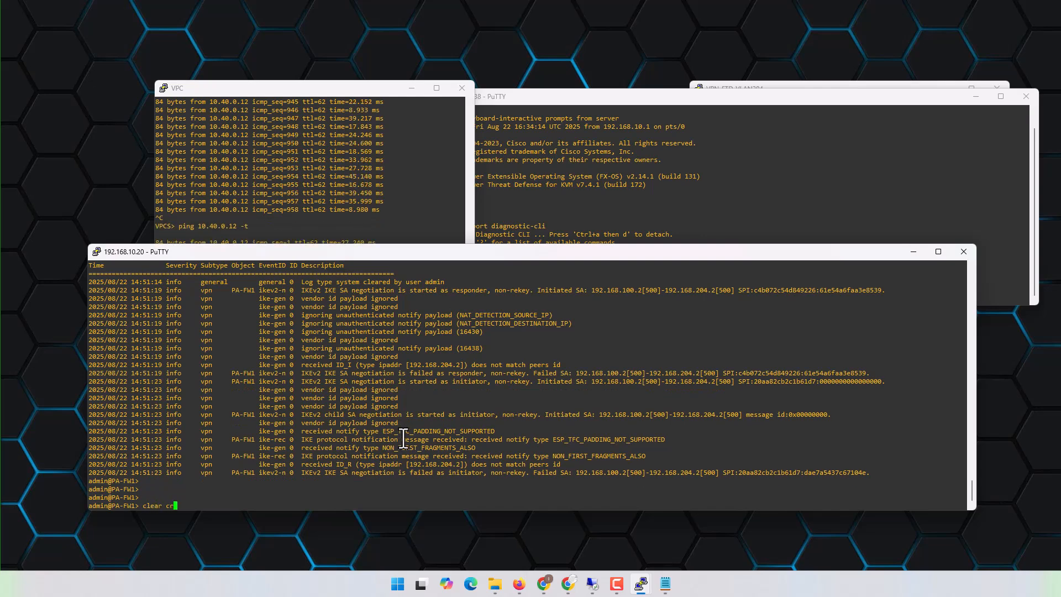
text(y)
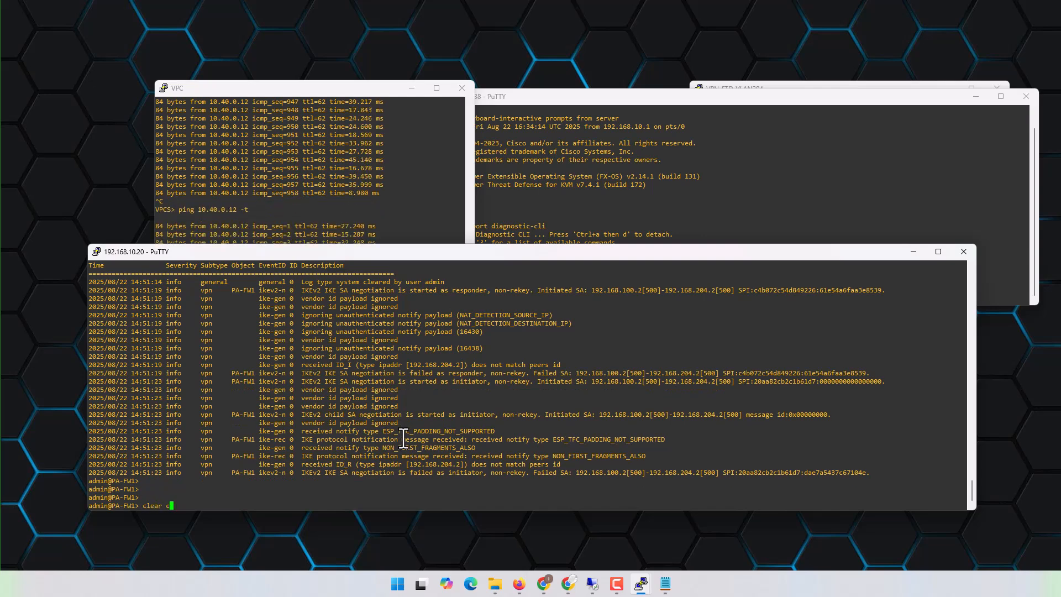
key(BackSpace)
text(vpn )
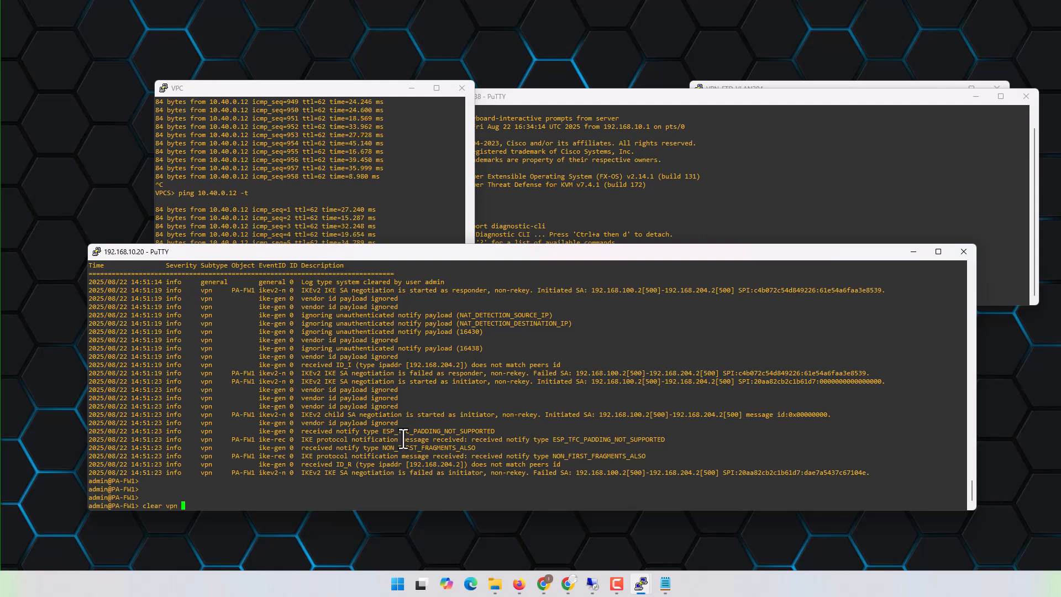
text(ike-sa)
key(Return)
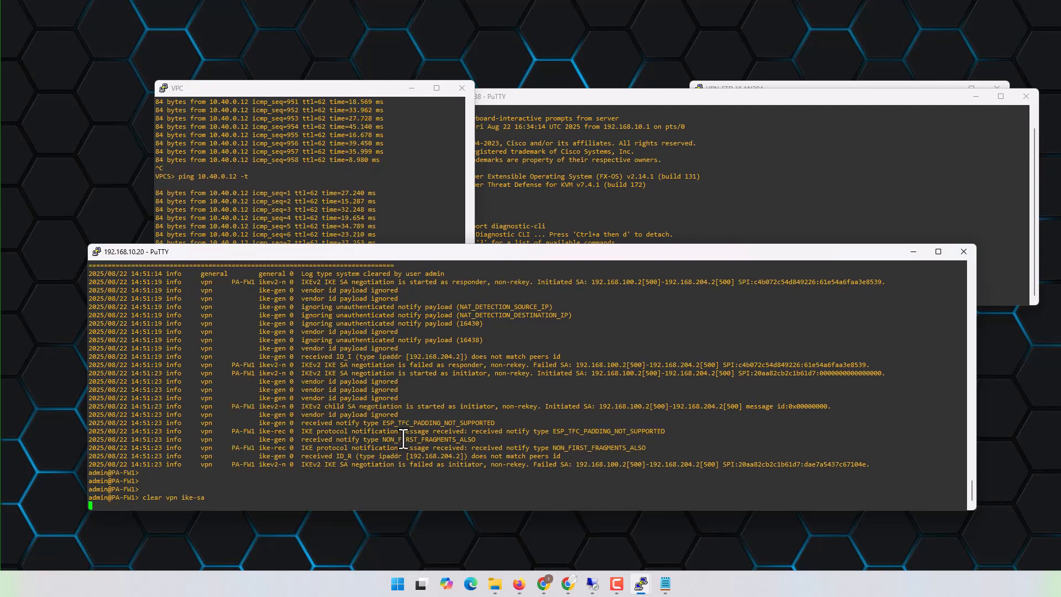
click(408, 201)
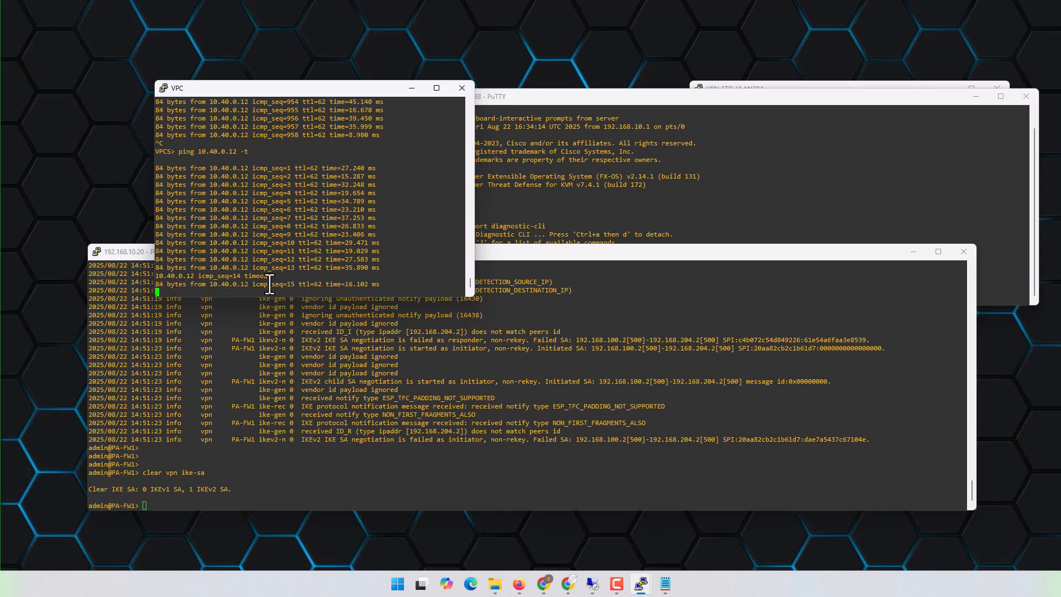
drag(202, 267, 278, 268)
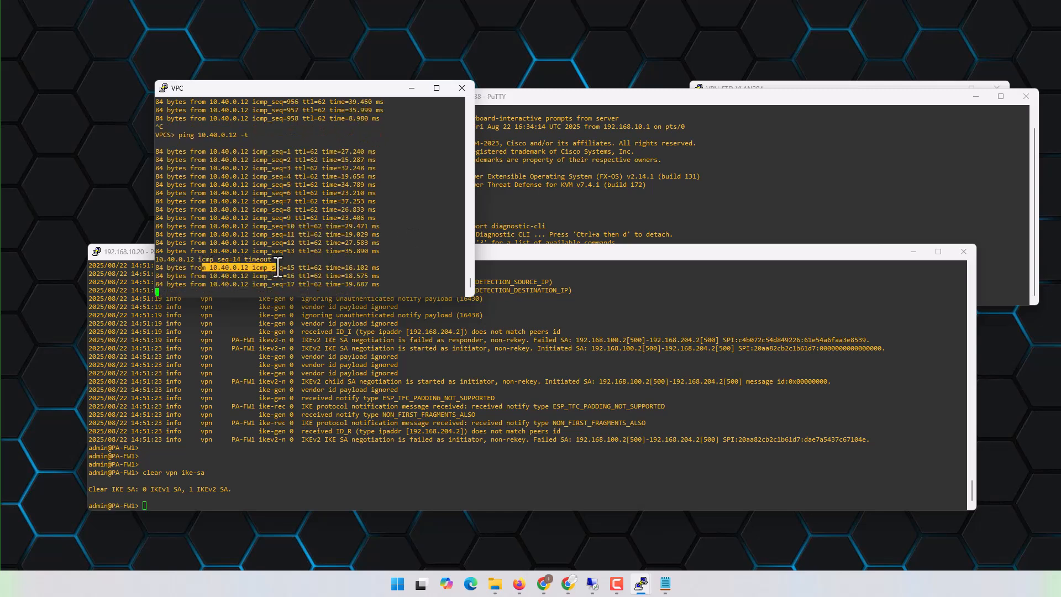
- Delete all system logs on PA-FW1 with clear log system and confirm the deletion
click(343, 479)
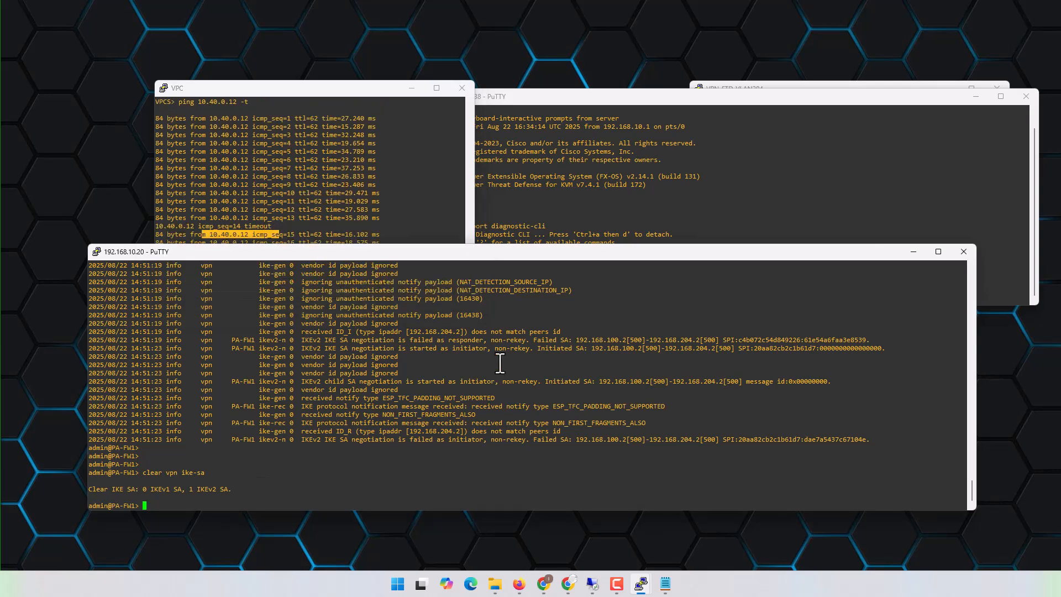
key(Return)
key(Return)
key(Return)
key(Return)
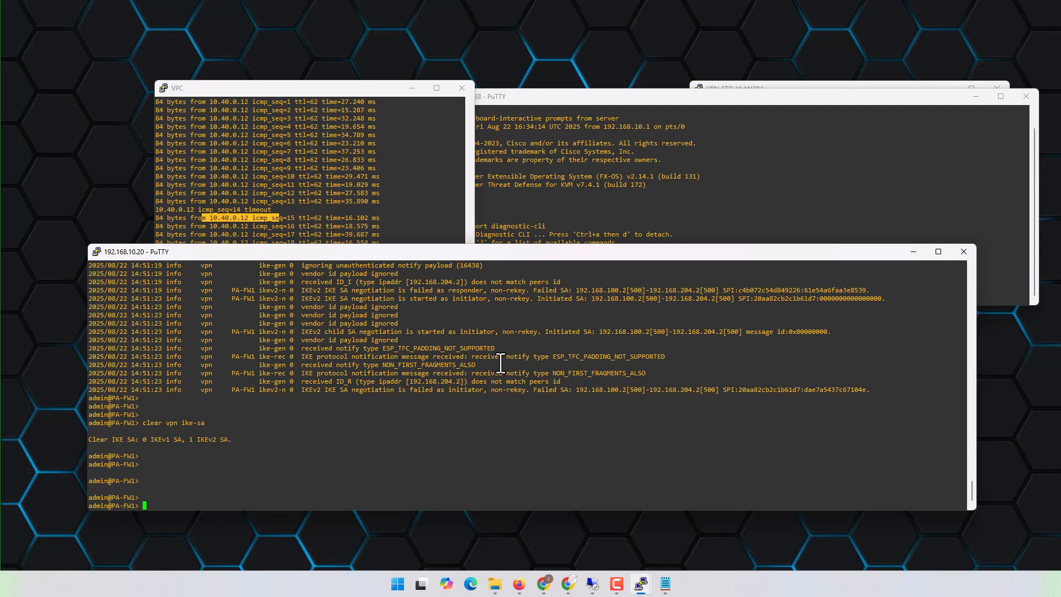
text(clear )
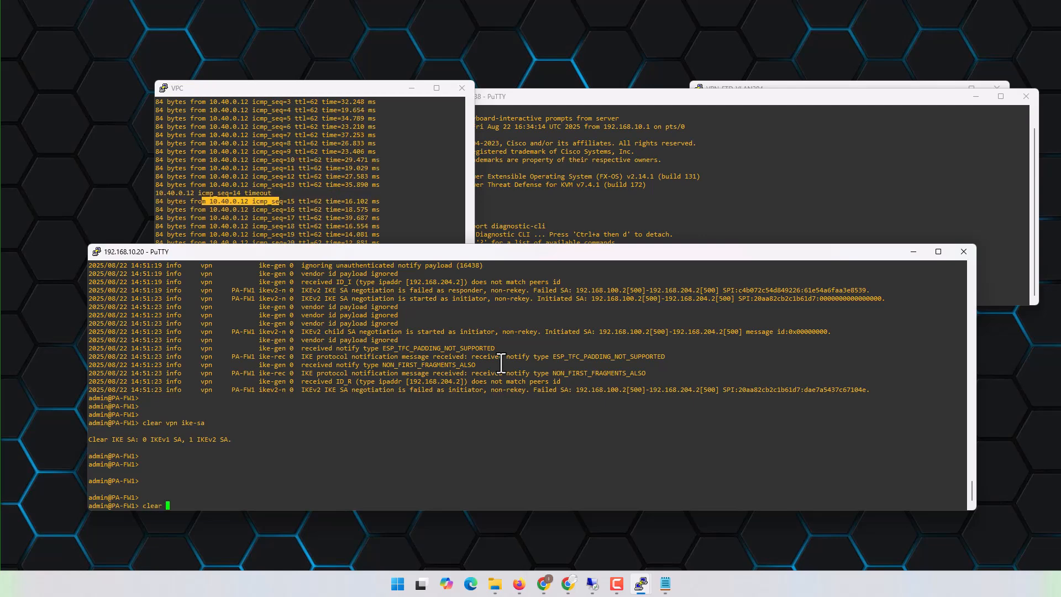
text(l)
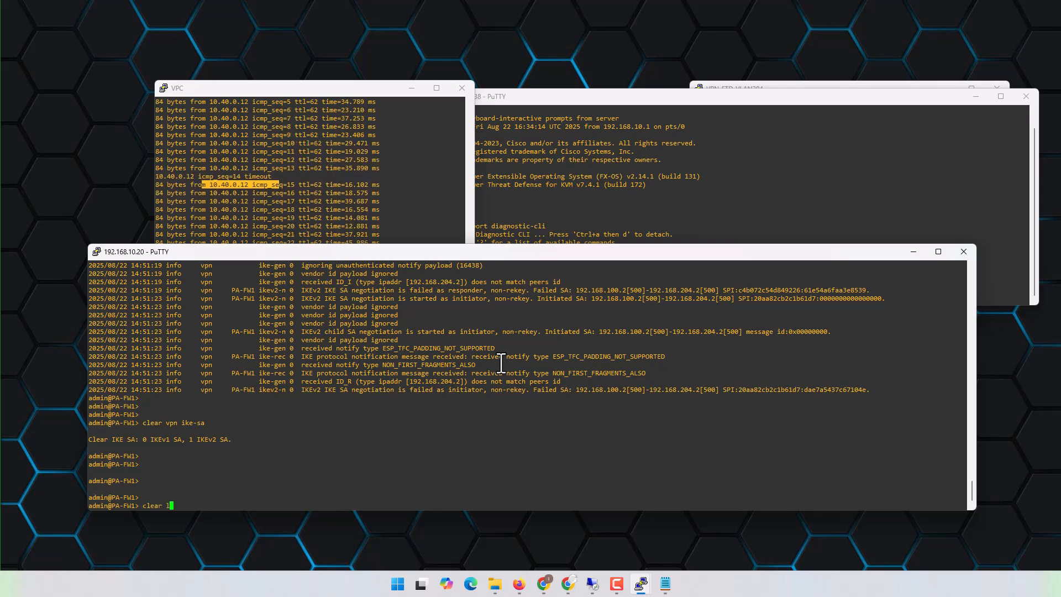
text(og )
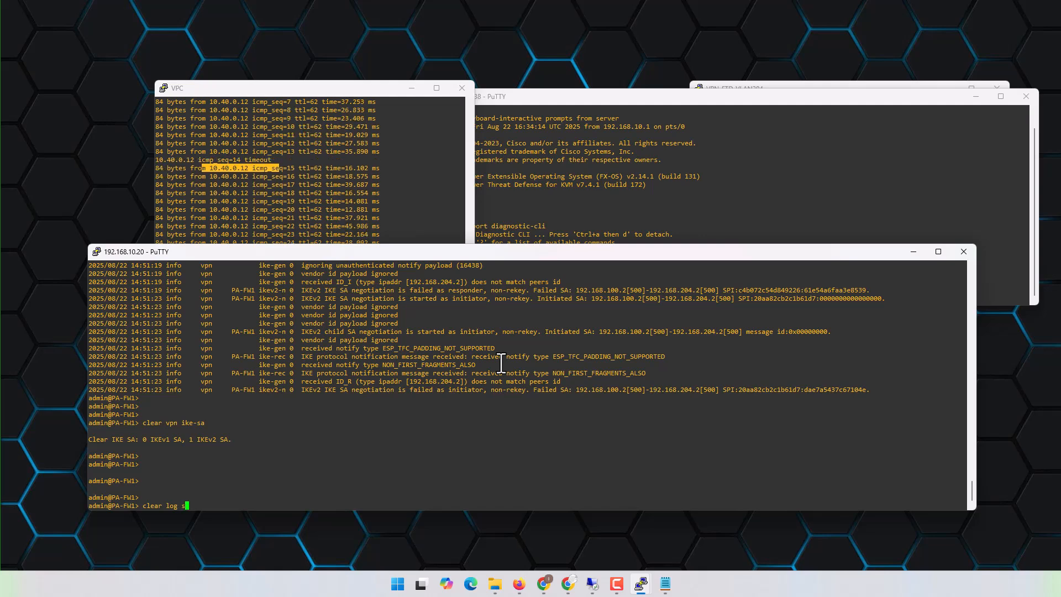
text(system)
key(Return)
key(y)
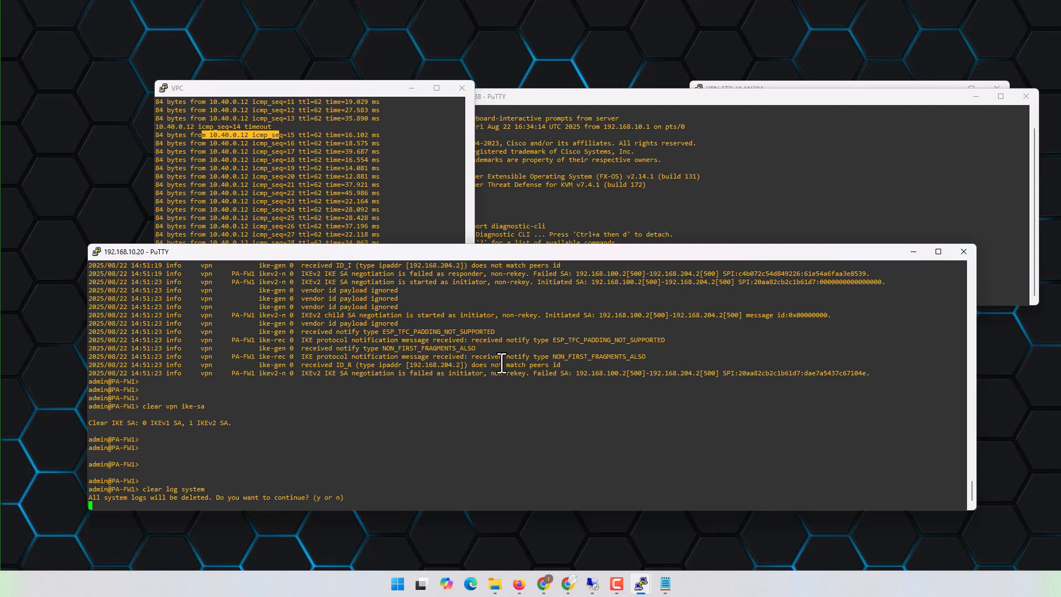
key(Return)
- Rerun clear vpn ike-sa on PA-FW1 to force a fresh IKE negotiation
text(clear vpn ike-sa)
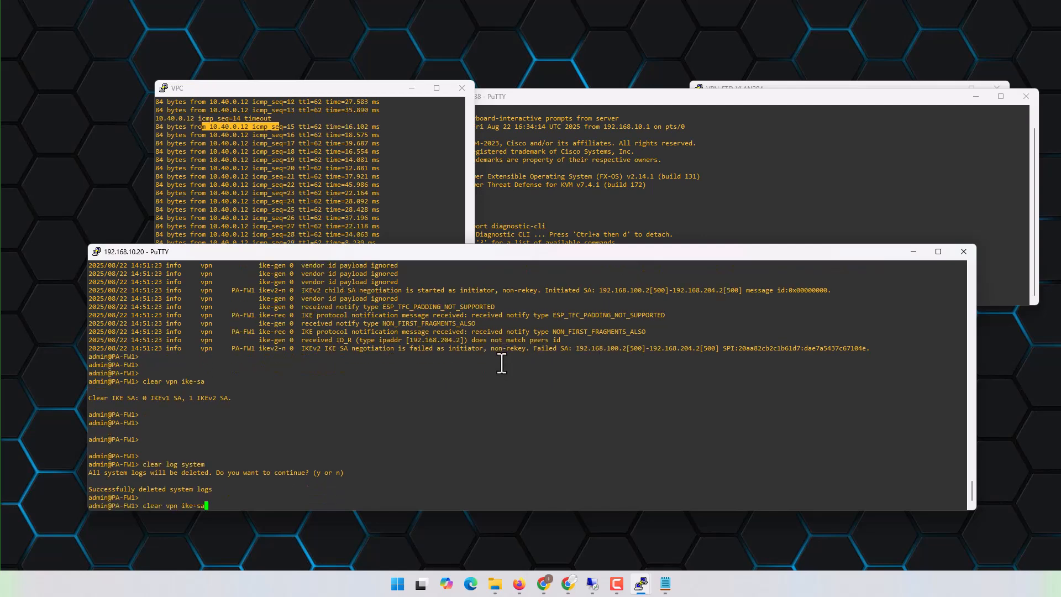
key(Return)
key(Return)
key(Return)
key(Return)
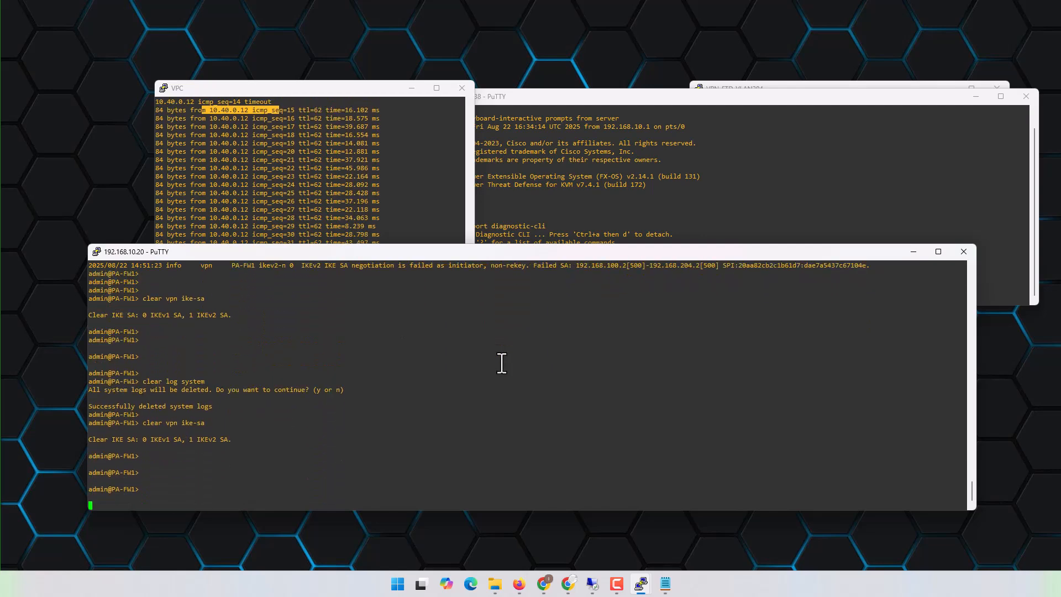
key(Return)
key(Return)
key(Return)
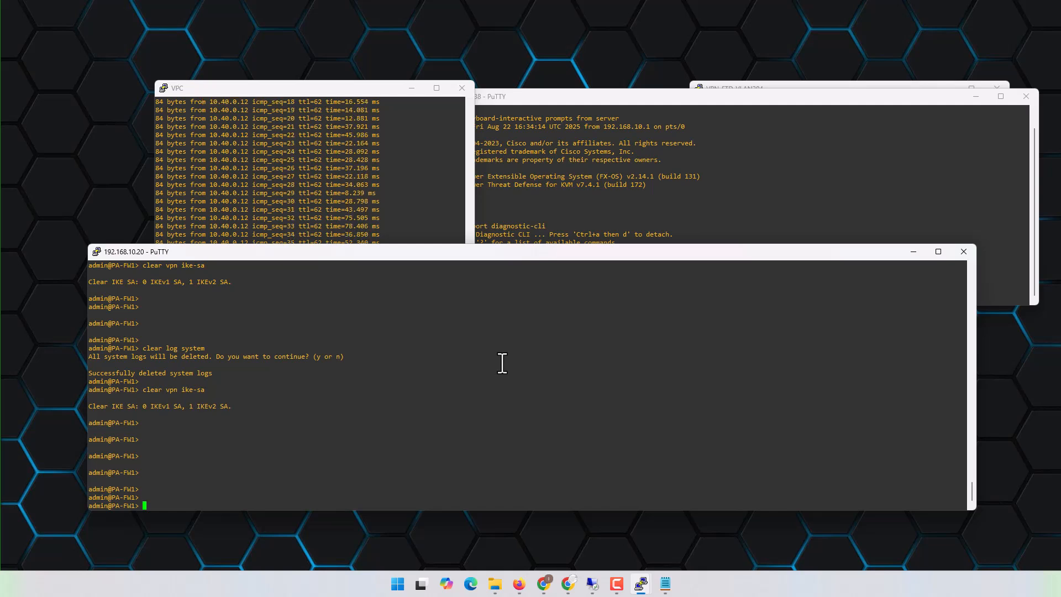
- Run show log system on PA-FW1 and examine the IKEv2 certificate authentication entry
text(show log system)
key(Return)
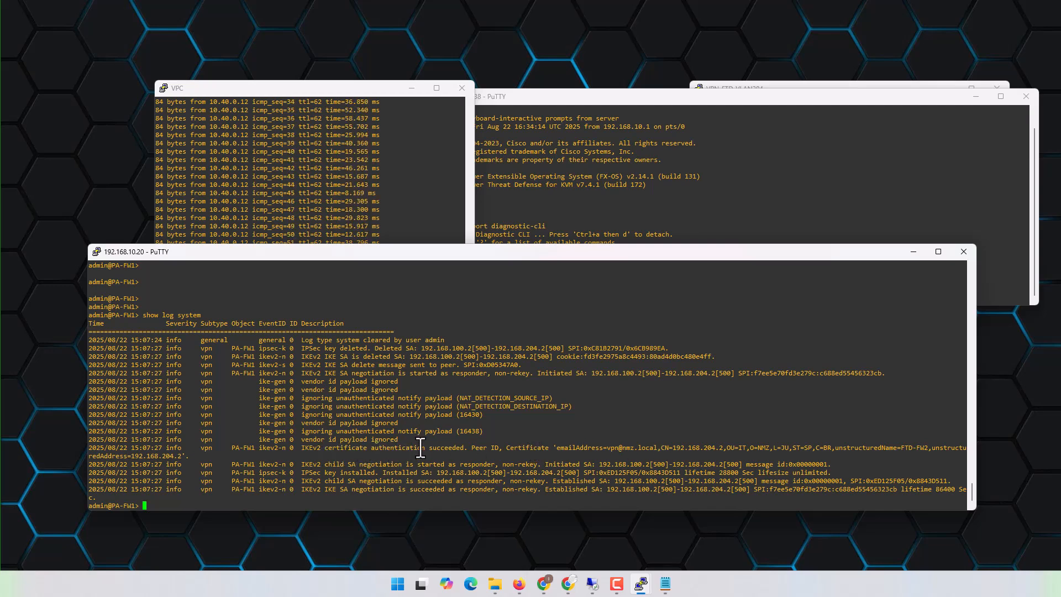
drag(421, 447, 471, 448)
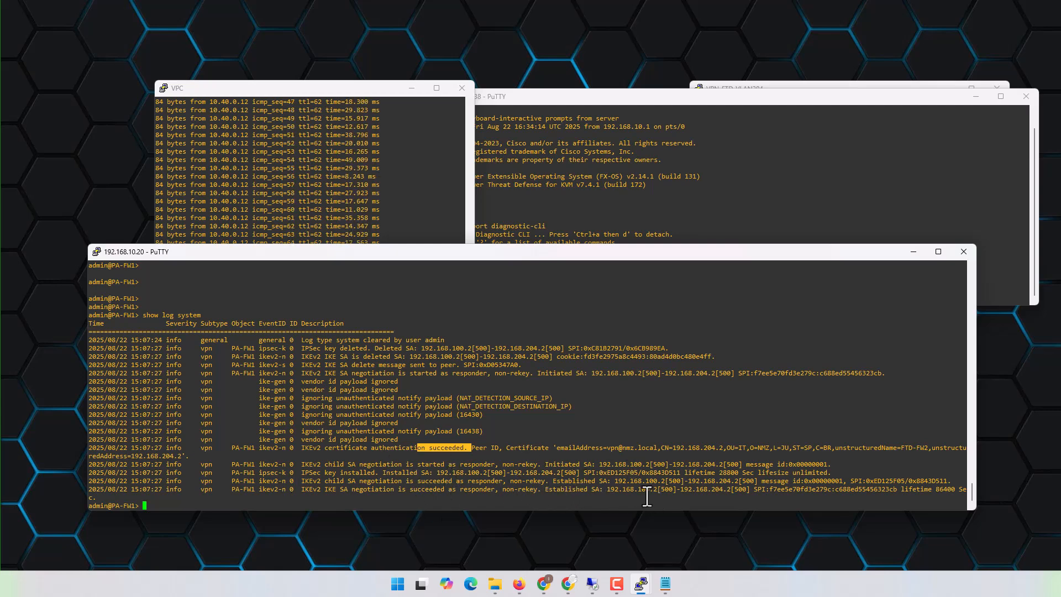
- Switch to the 192.168.10.38 session and run sh crypto ikev2 sa on FTD-FW2 to check the tunnel's local and remote endpoints
click(679, 171)
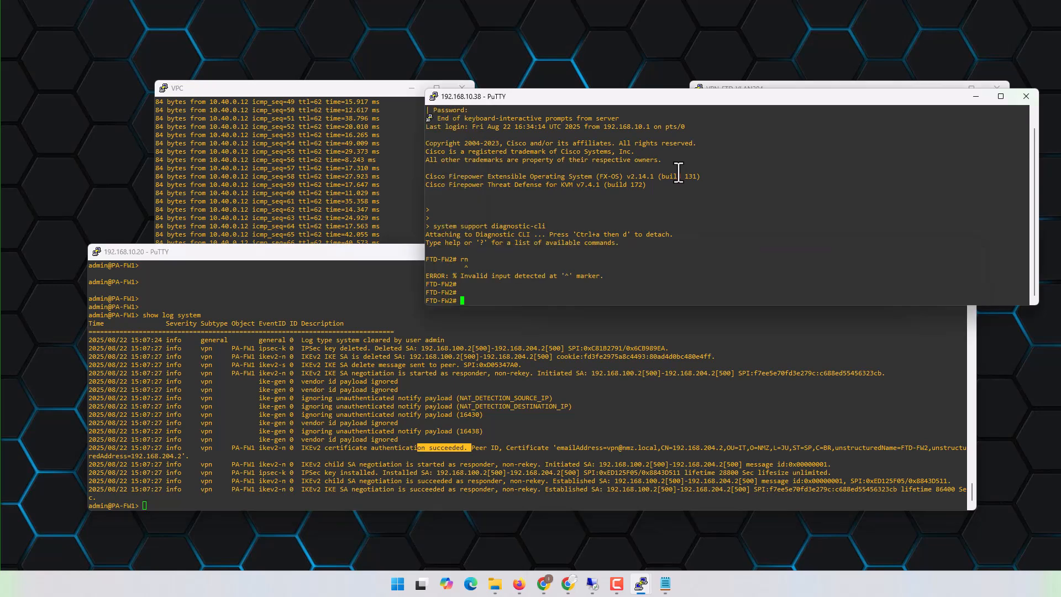
key(Return)
key(Return)
key(Return)
key(Return)
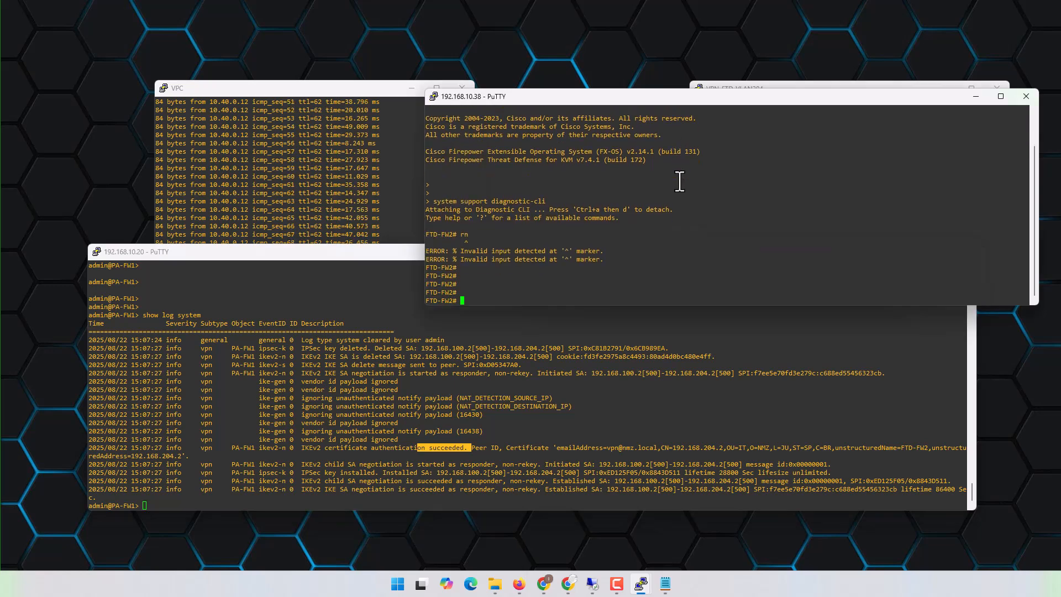
text(sh)
key(Tab)
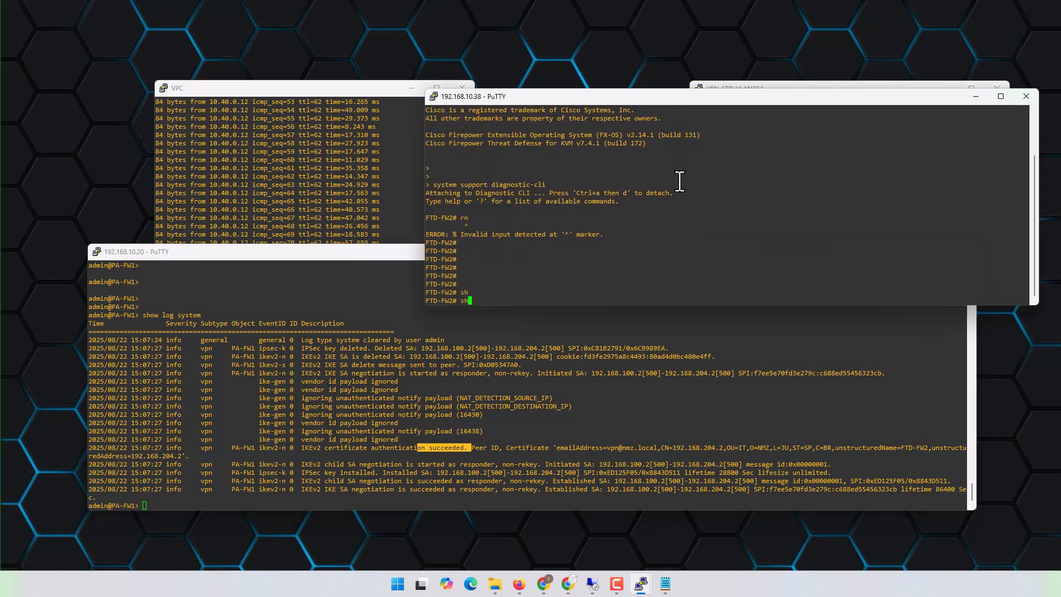
text(cry)
key(Tab)
key(BackSpace)
key(BackSpace)
key(BackSpace)
key(BackSpace)
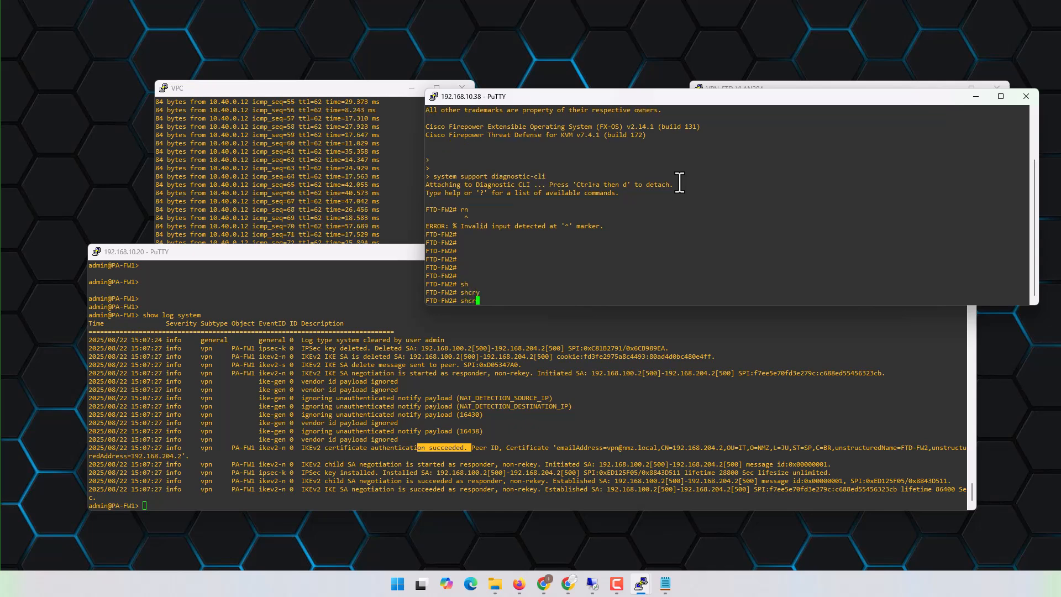
text(h cr)
key(Tab)
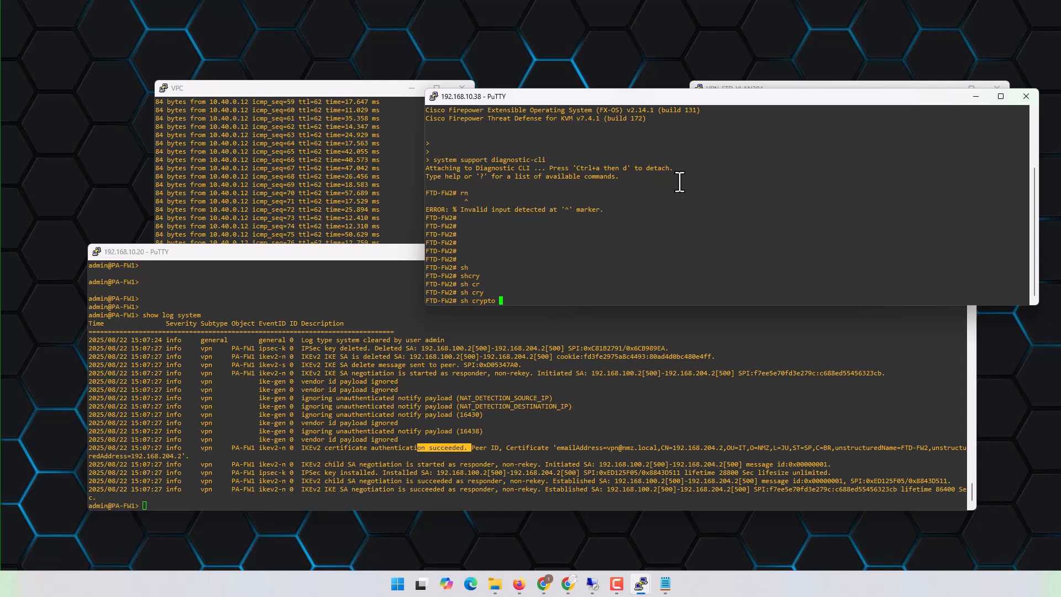
text(ik)
key(Tab)
text(s)
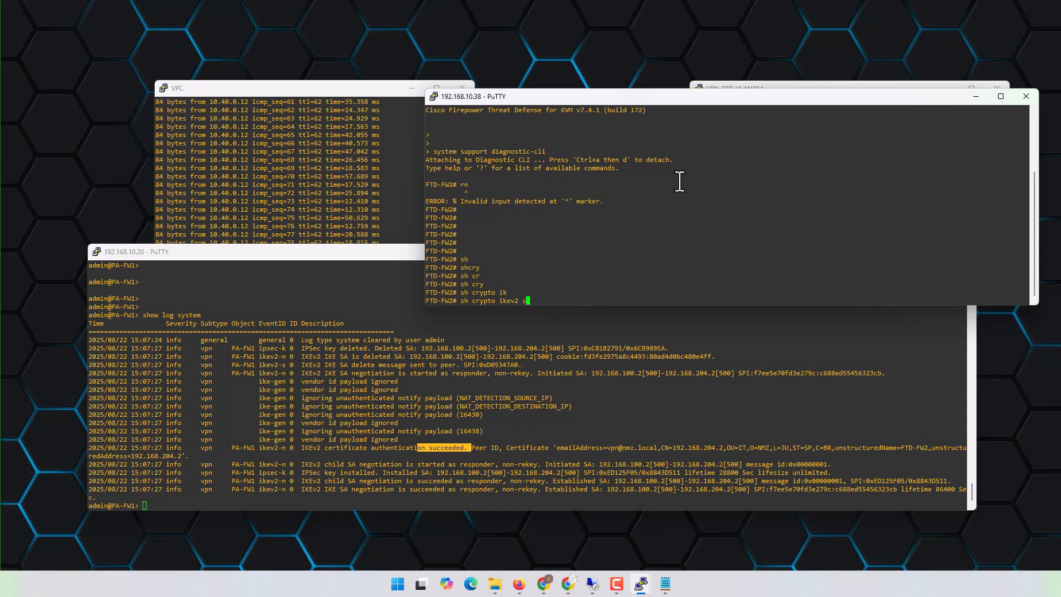
text(a)
key(Tab)
key(Return)
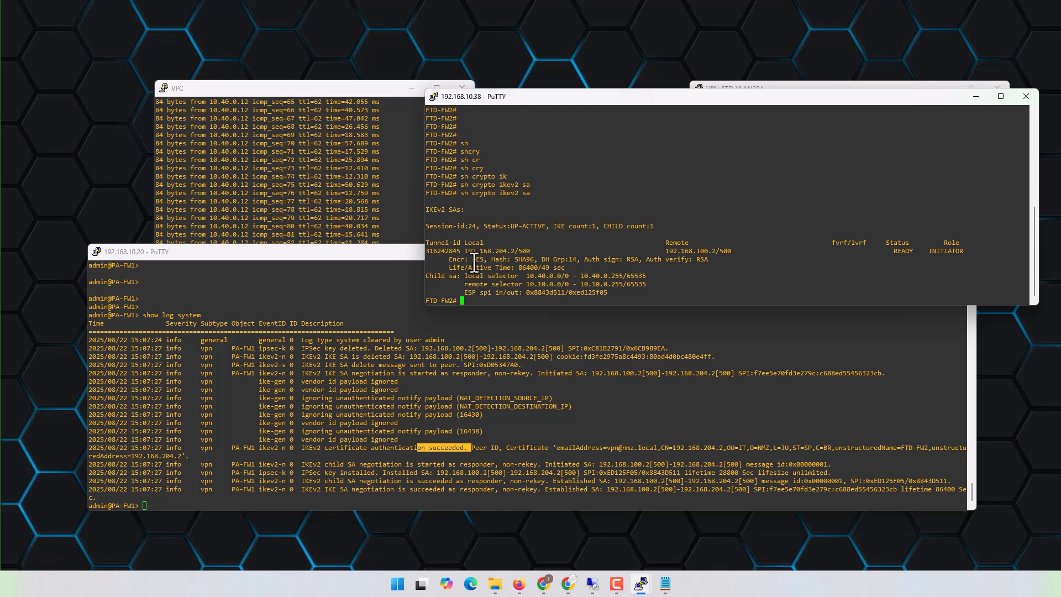
drag(440, 251, 733, 256)
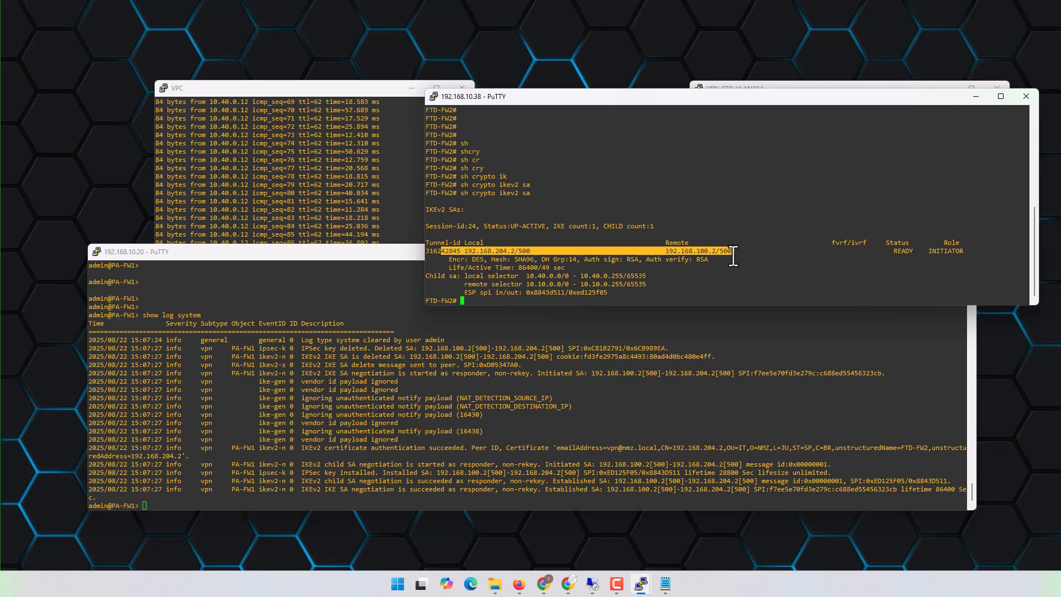
- Run sh crypto ipsec sa on FTD-FW2 and enlarge the terminal window to examine the packet encapsulation and decapsulation counters
key(Return)
key(Return)
key(Return)
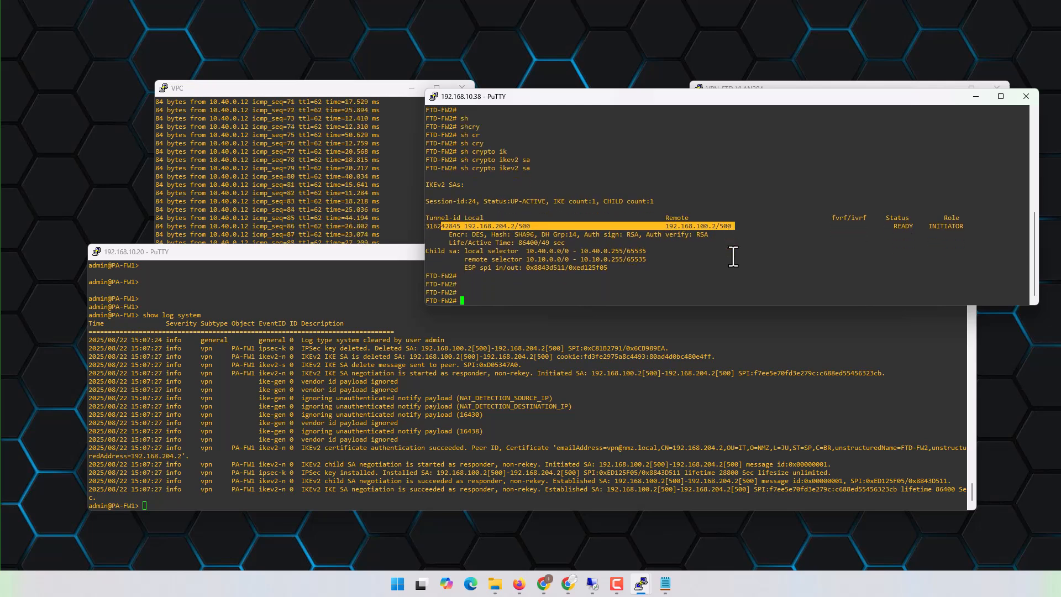
text(sh cfry)
key(Tab)
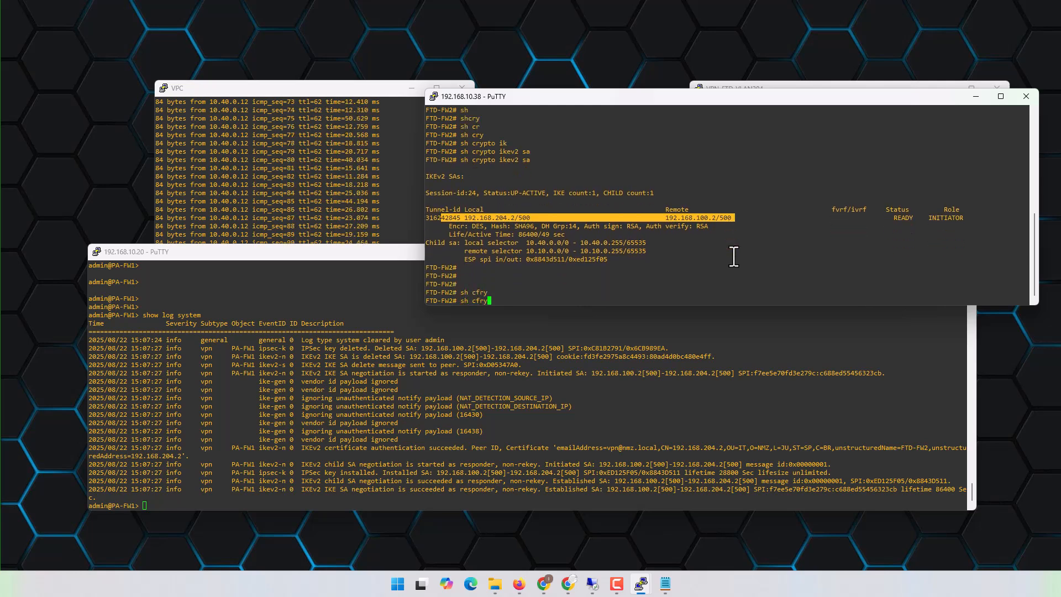
key(BackSpace)
key(BackSpace)
key(BackSpace)
key(BackSpace)
text(cry)
key(Tab)
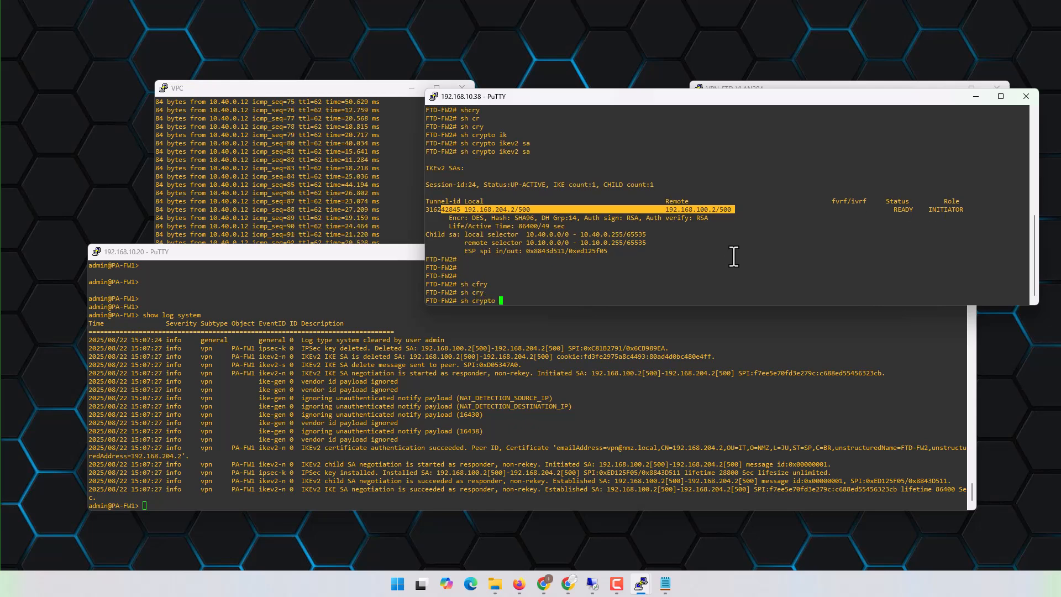
text(ip)
key(Tab)
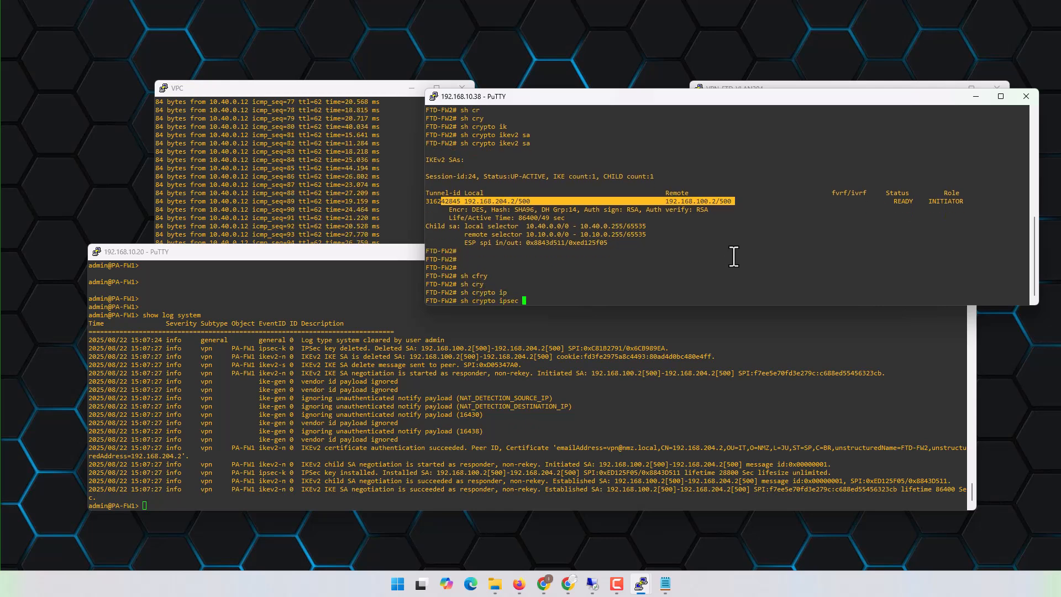
text(sa)
key(Return)
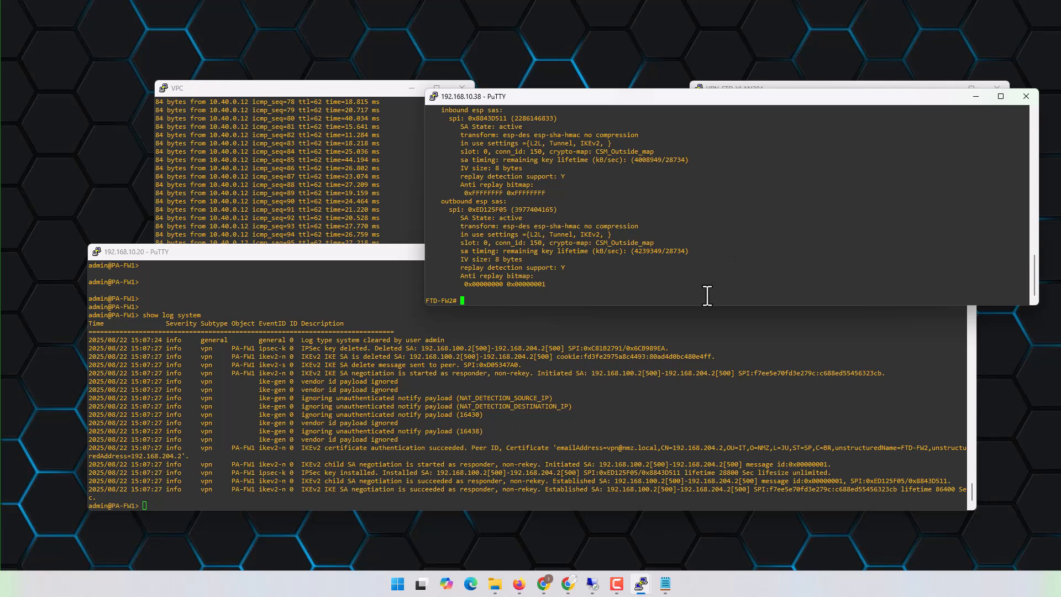
drag(688, 305, 700, 463)
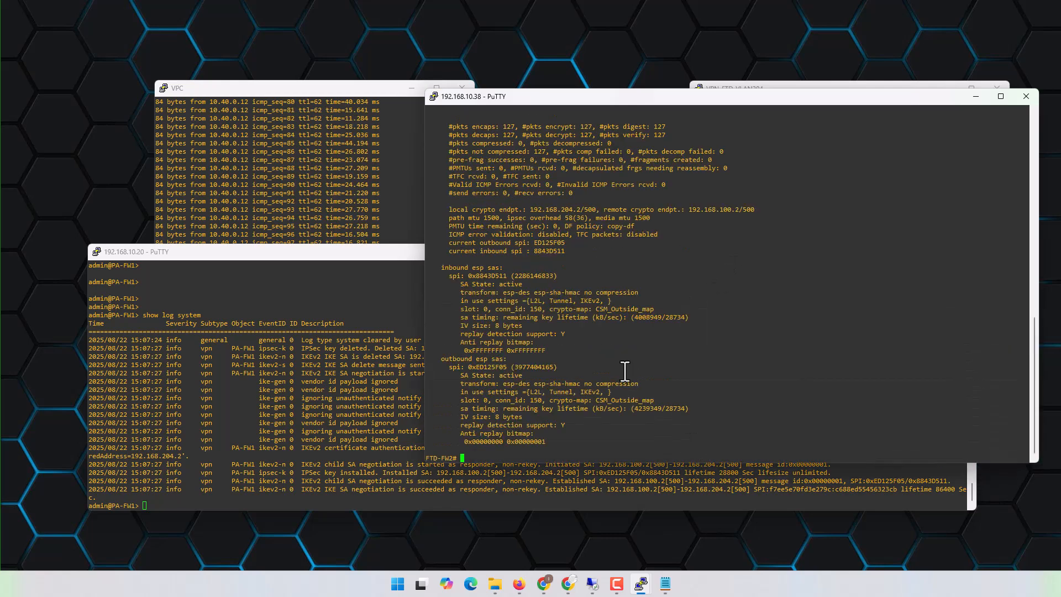
drag(445, 128, 610, 136)
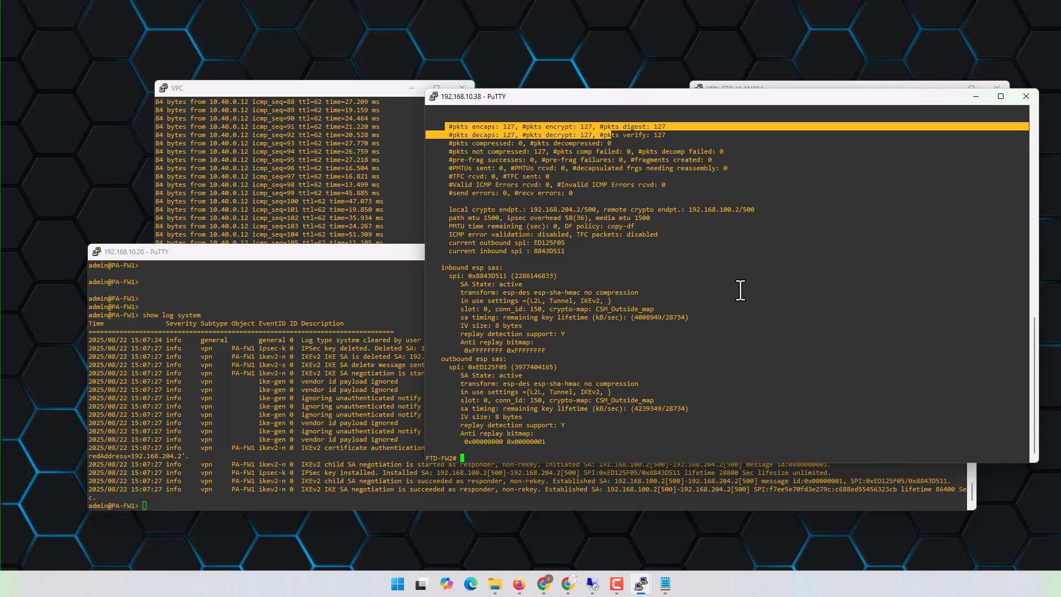
- Try to filter the FTD-FW2 running configuration for IKE sections with sh run | s ike
key(Return)
key(Return)
key(Return)
key(Return)
key(Return)
key(Return)
key(Return)
text(sh run )
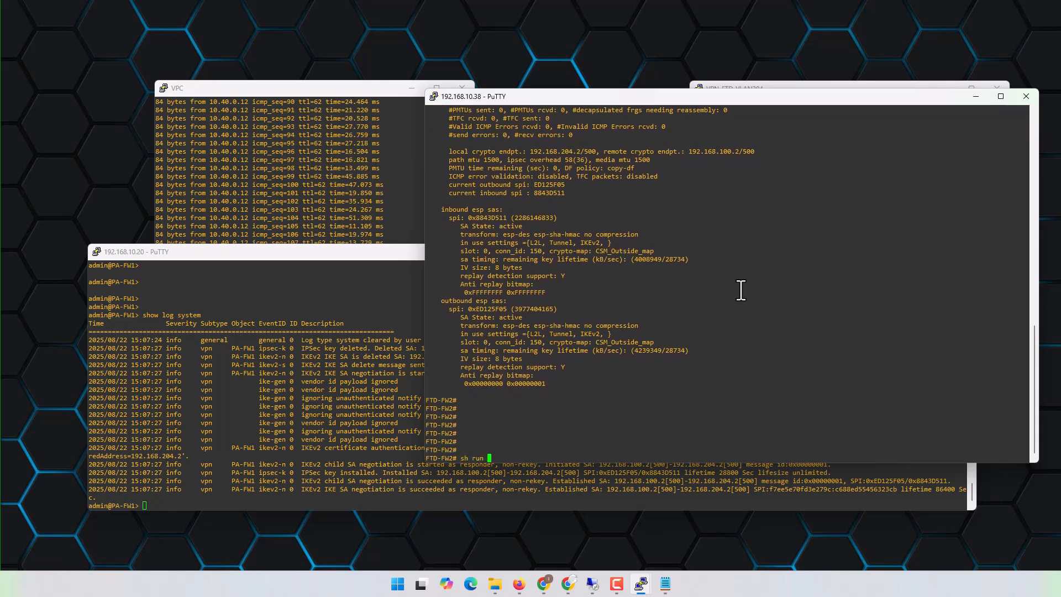
text(| s)
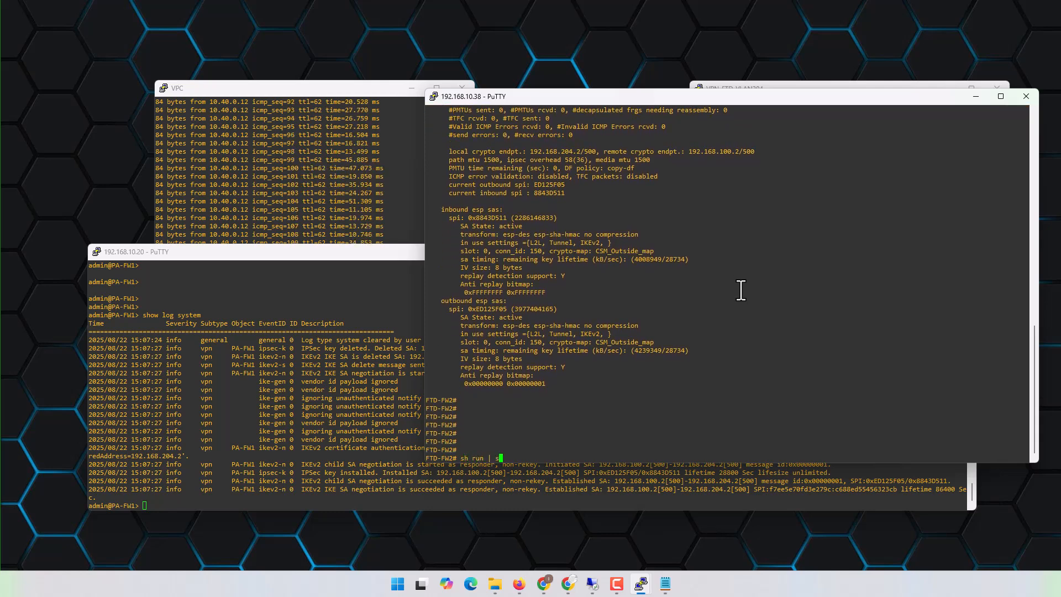
text( ike)
key(Return)
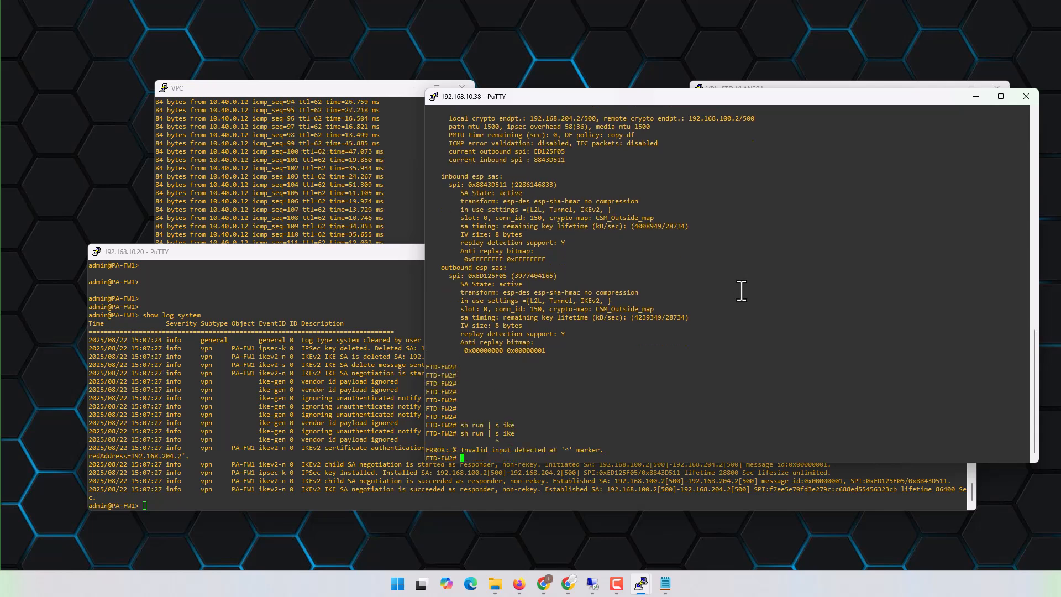
- Correct the filter and run sh run | in ike on FTD-FW2 to list the IKE-related configuration lines
key(Up)
key(Left)
key(Left)
key(BackSpace)
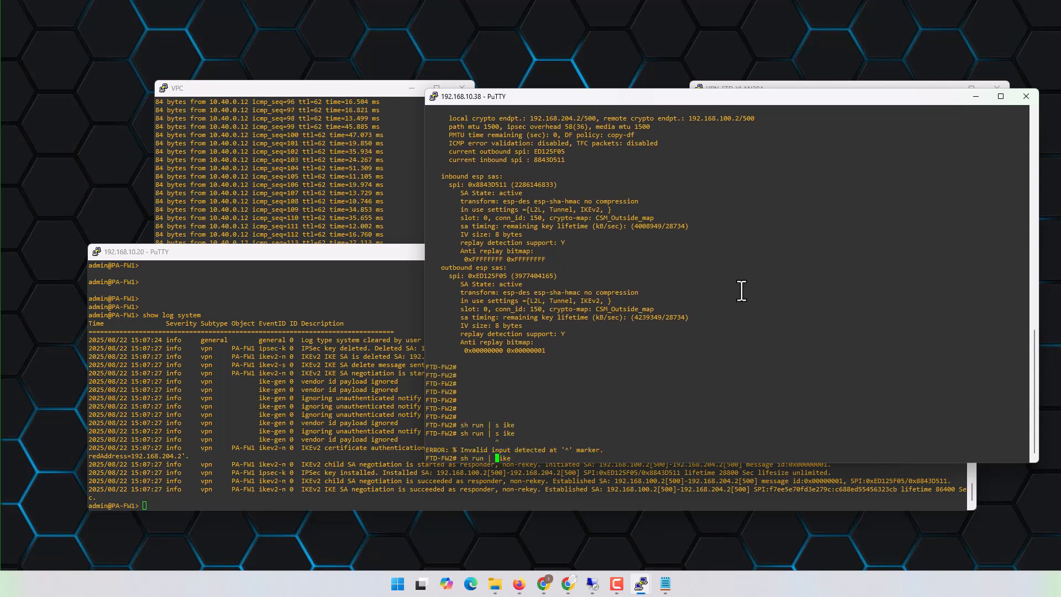
text(in)
key(Return)
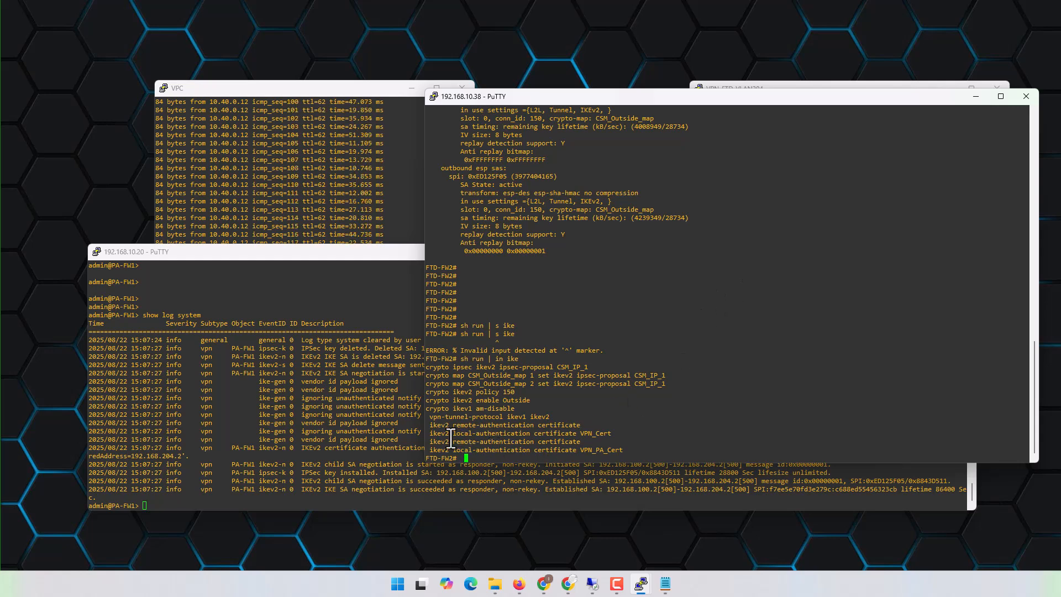
- Highlight the ikev2 remote-authentication and local-authentication lines in the output to compare the certificates used by the two tunnel configurations
drag(430, 425, 585, 428)
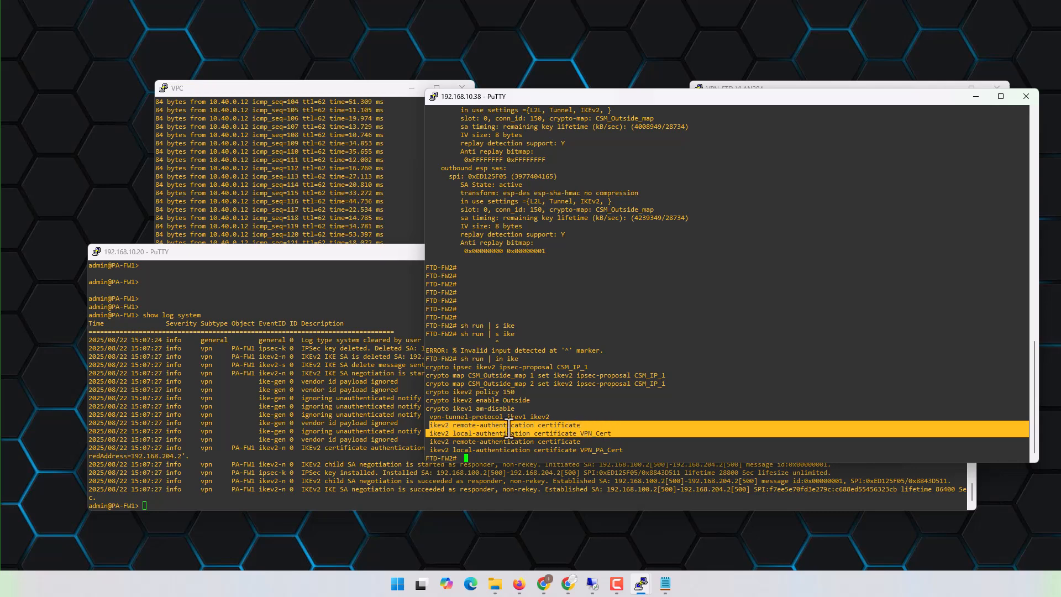
drag(507, 426, 637, 450)
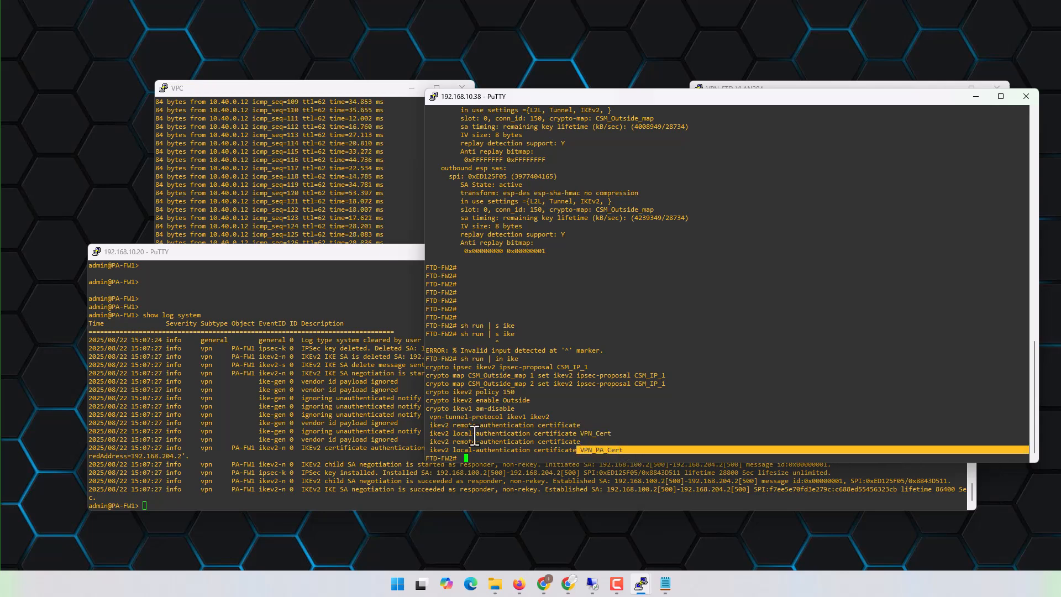
click(434, 434)
drag(434, 433, 621, 424)
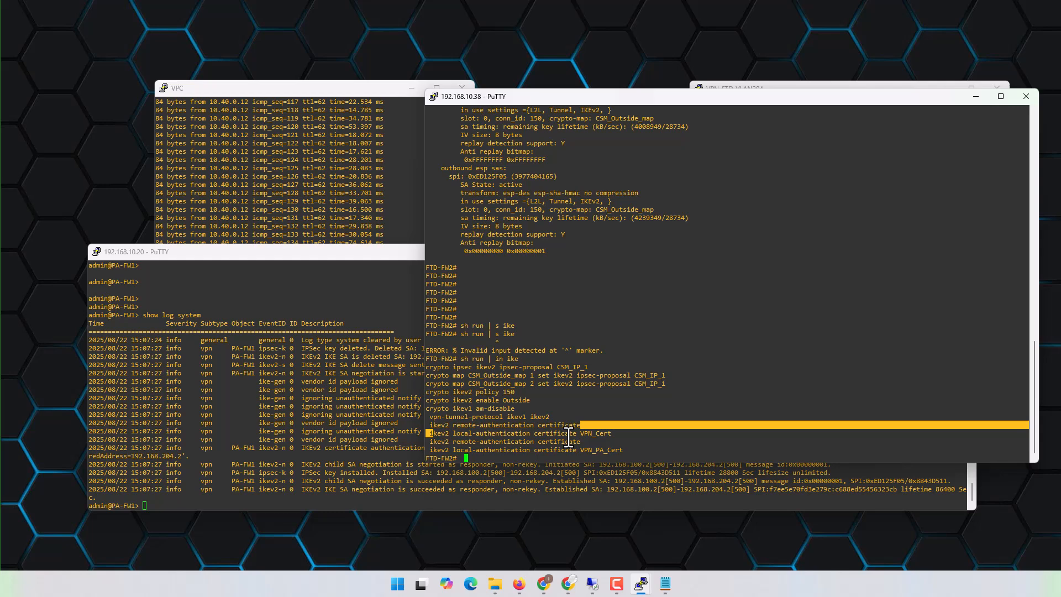
click(433, 446)
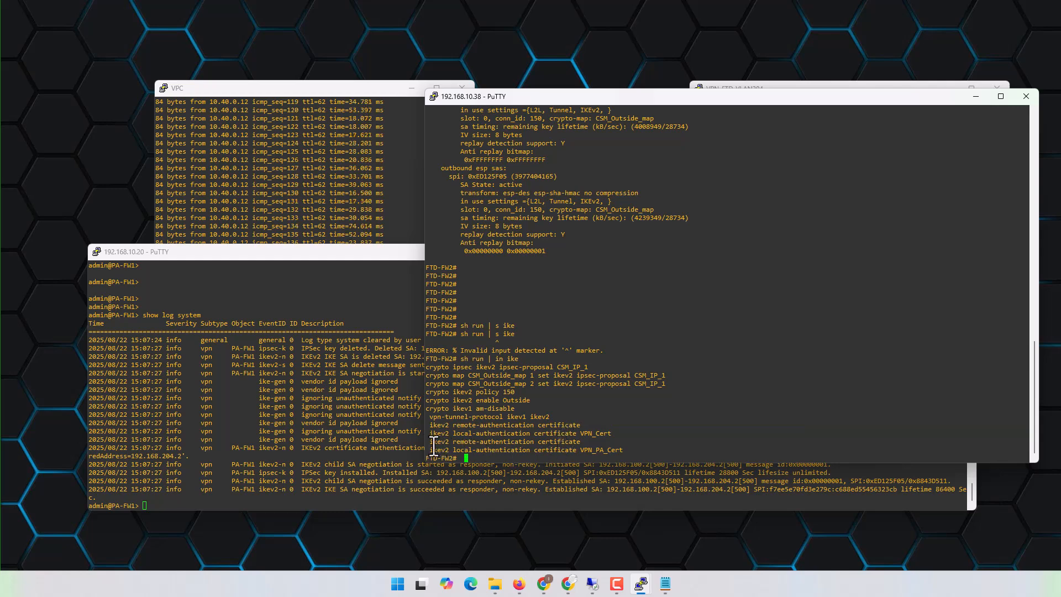
drag(433, 444, 663, 447)
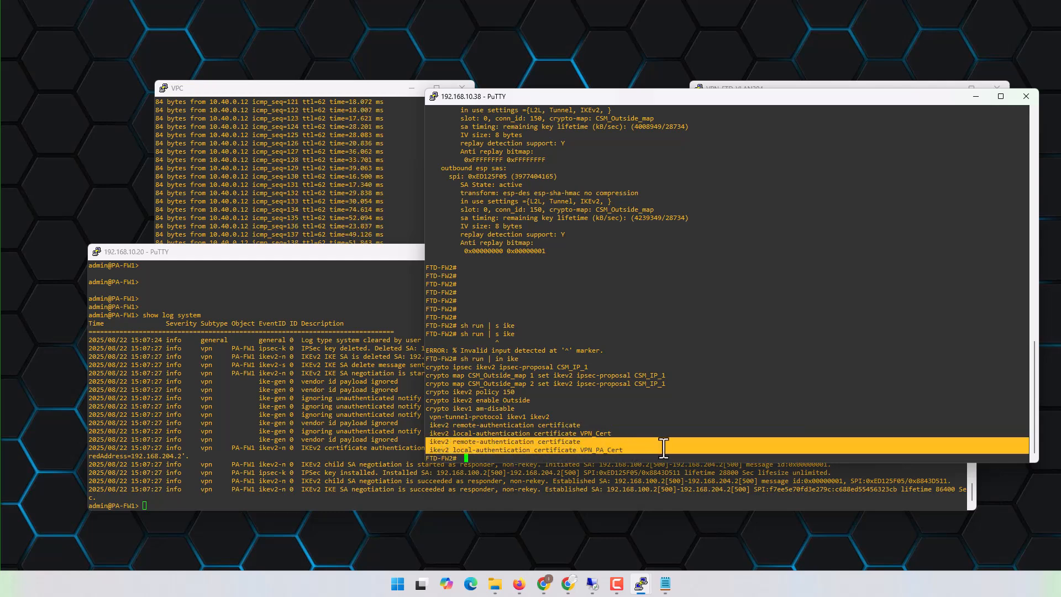
- Switch to the EVE topology in Firefox to review the PA-FW1 and FTD-FW2 sites, and return to the terminal sessions
click(518, 584)
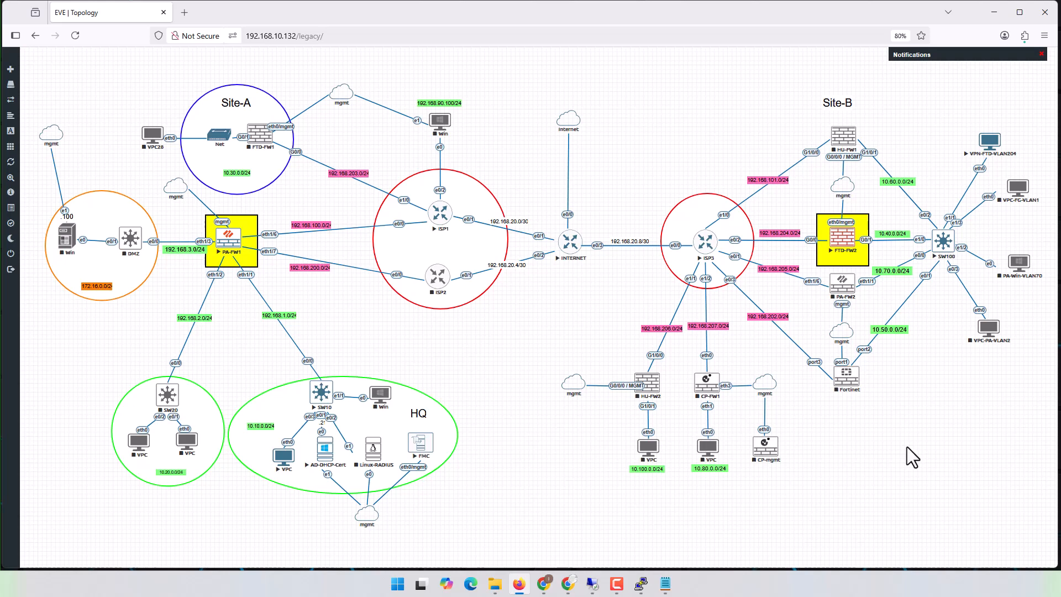
click(993, 12)
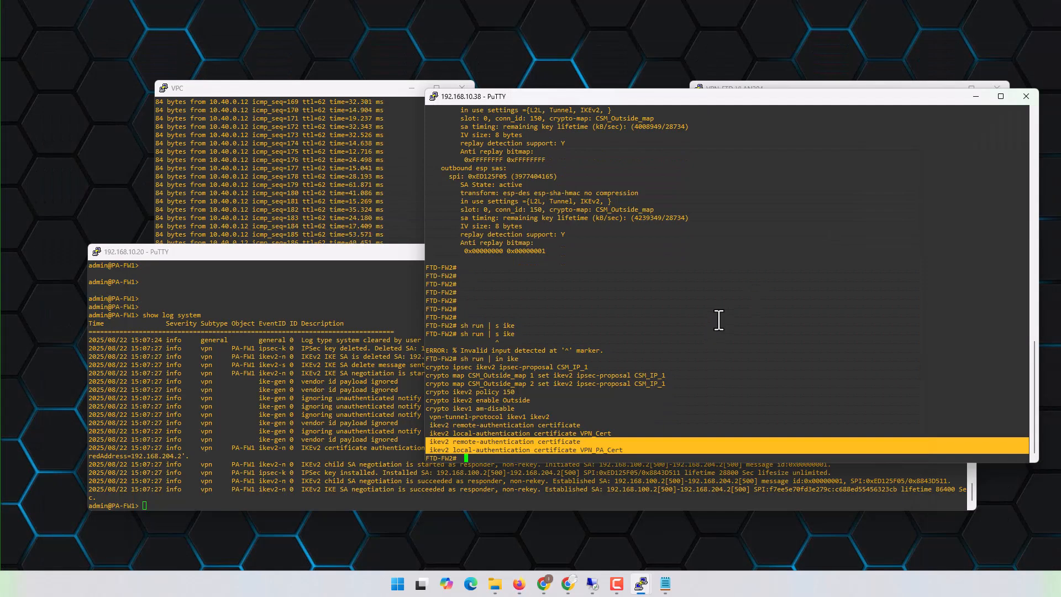